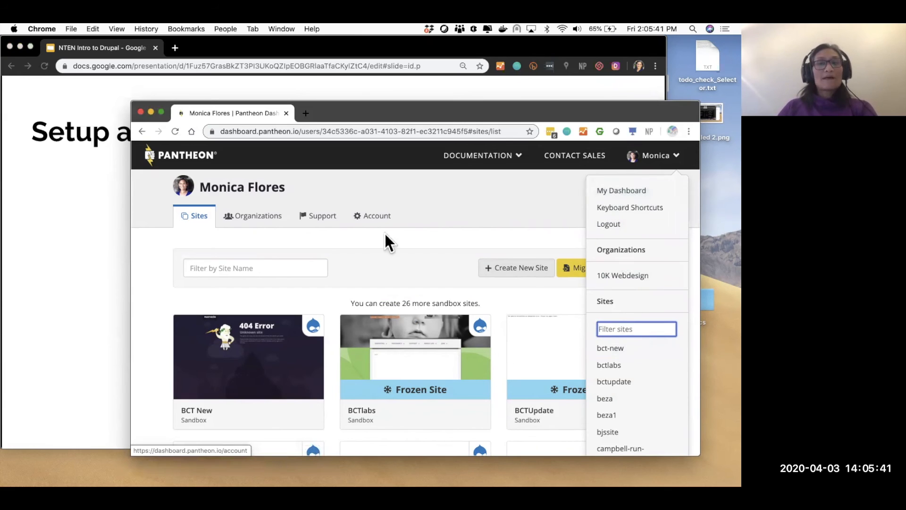
- Close the account menu, return to the Sites list, and advance the slides one slide
{"action": "left_click", "coordinate": [376, 212]}
{"action": "left_click", "coordinate": [195, 216]}
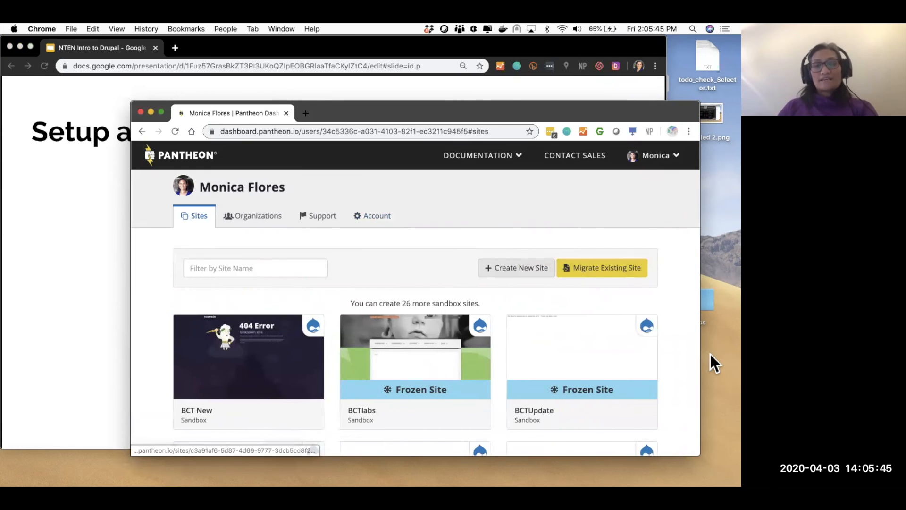
{"action": "left_click", "coordinate": [51, 270]}
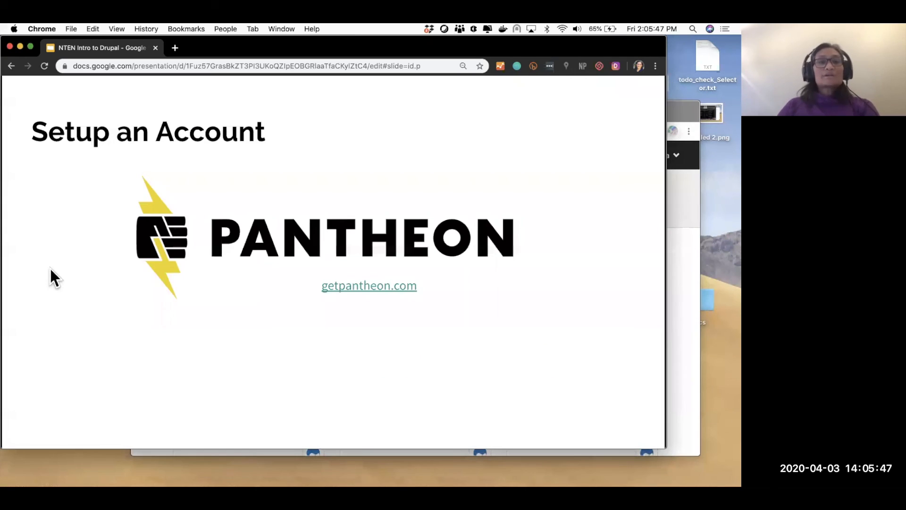
{"action": "key", "text": "Right"}
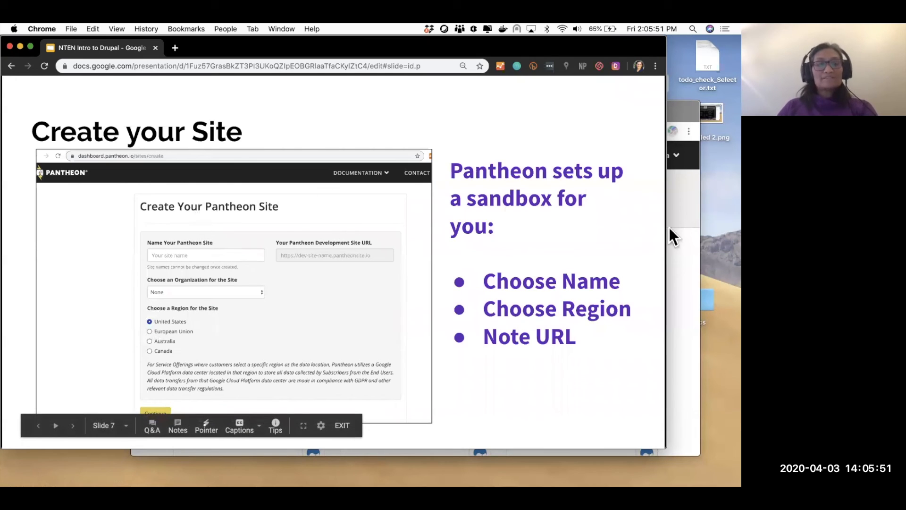
{"action": "left_click", "coordinate": [677, 211]}
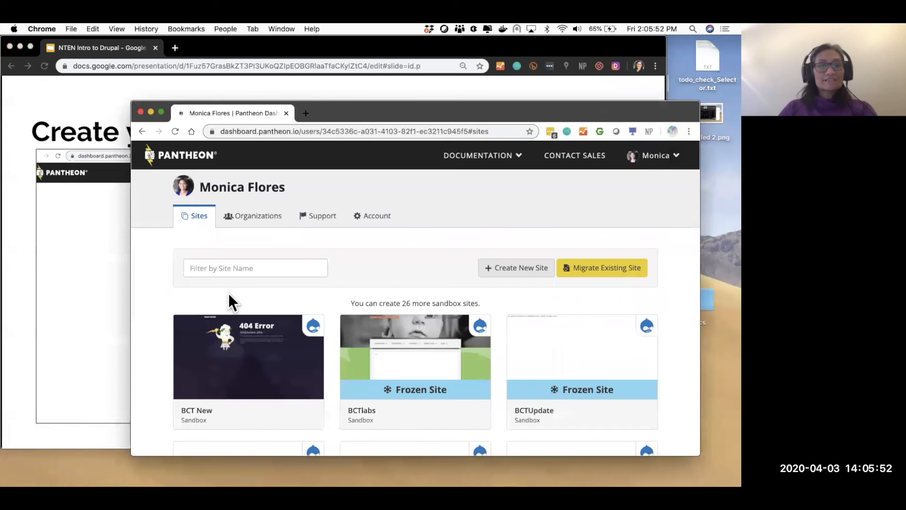
- Create a new site named 'Test Website for Drupal' under 10K Webdesign and submit it
{"action": "left_click", "coordinate": [522, 269]}
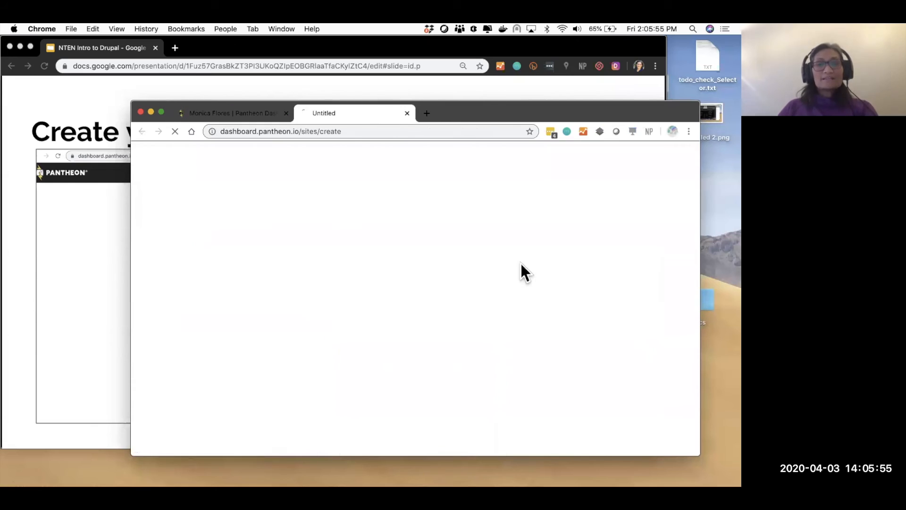
{"action": "left_click_drag", "start_coordinate": [479, 109], "coordinate": [602, 104]}
{"action": "left_click_drag", "start_coordinate": [486, 71], "coordinate": [434, 80]}
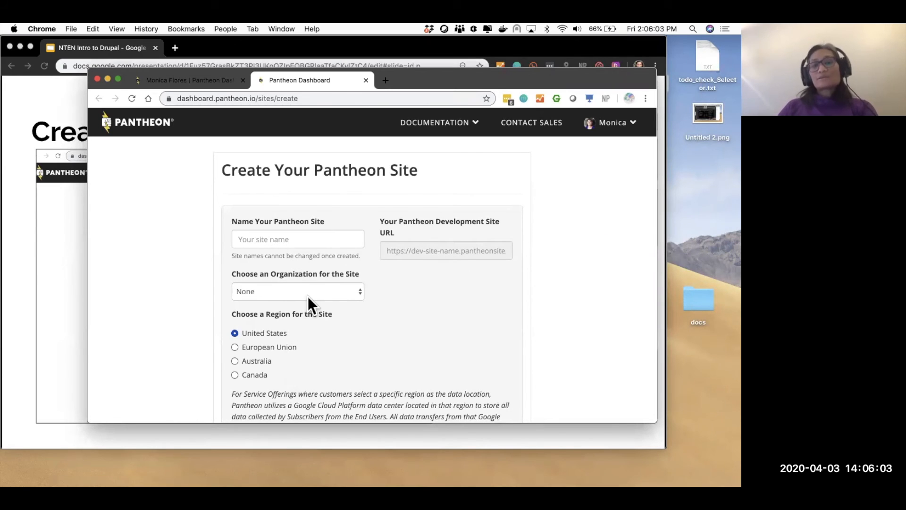
{"action": "left_click", "coordinate": [278, 234]}
{"action": "type", "text": "Test W"}
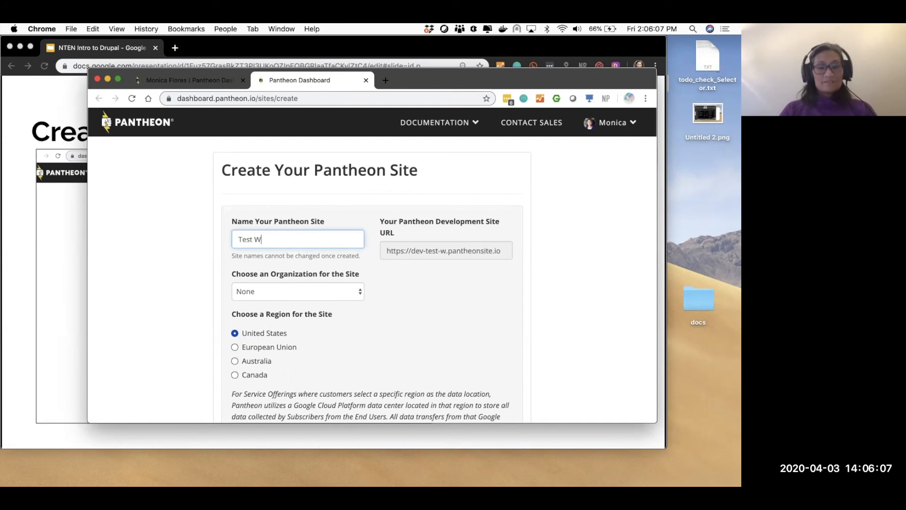
{"action": "type", "text": "ebsite for Drupal"}
{"action": "scroll", "coordinate": [469, 319], "scroll_direction": "down", "scroll_amount": 3}
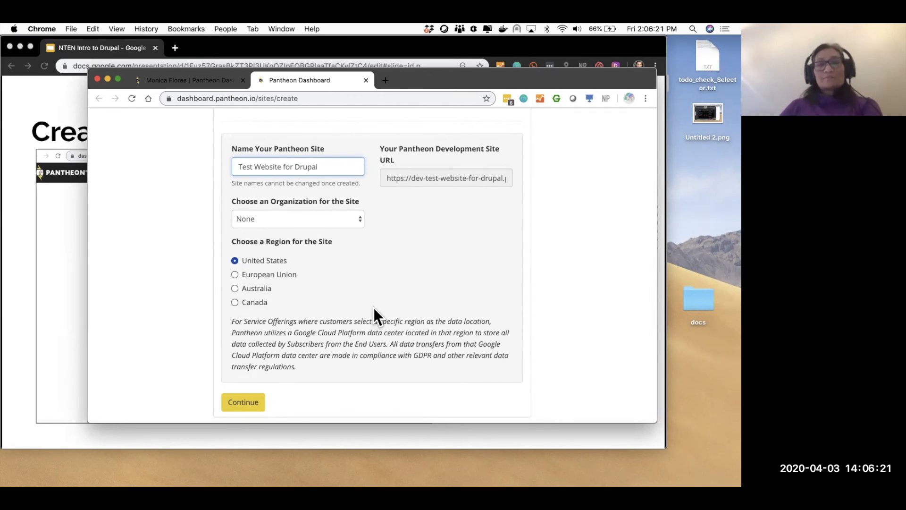
{"action": "left_click", "coordinate": [326, 213]}
{"action": "left_click", "coordinate": [284, 228]}
{"action": "left_click", "coordinate": [247, 401]}
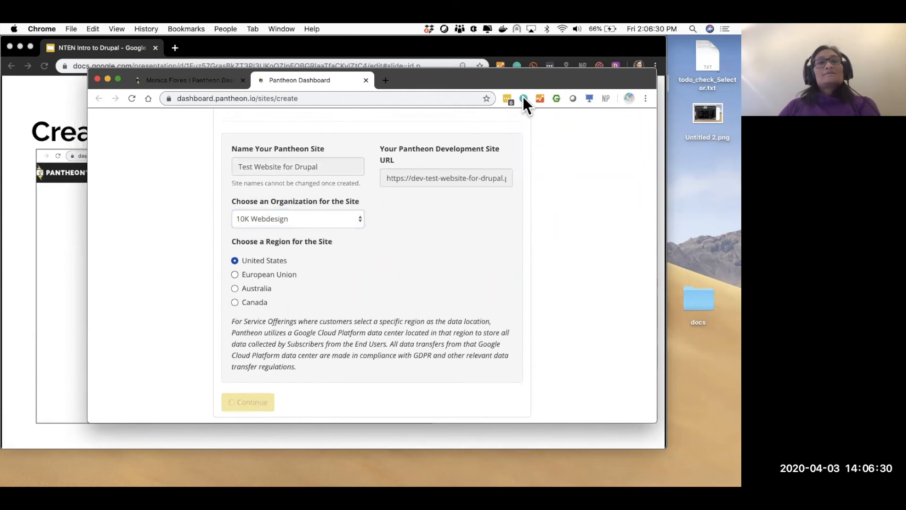
- Advance the slides to Choose CMS and select the new development site address
{"action": "left_click_drag", "start_coordinate": [541, 77], "coordinate": [714, 77]}
{"action": "left_click", "coordinate": [96, 294]}
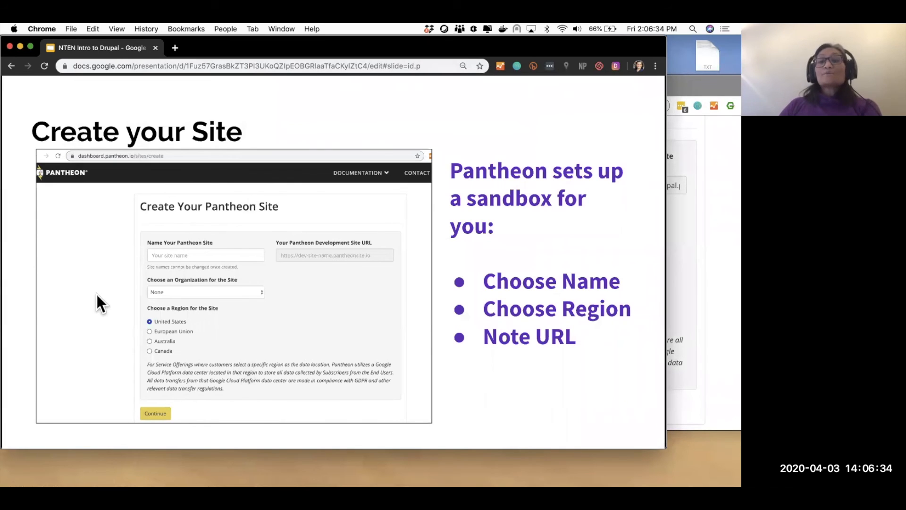
{"action": "left_click", "coordinate": [96, 294]}
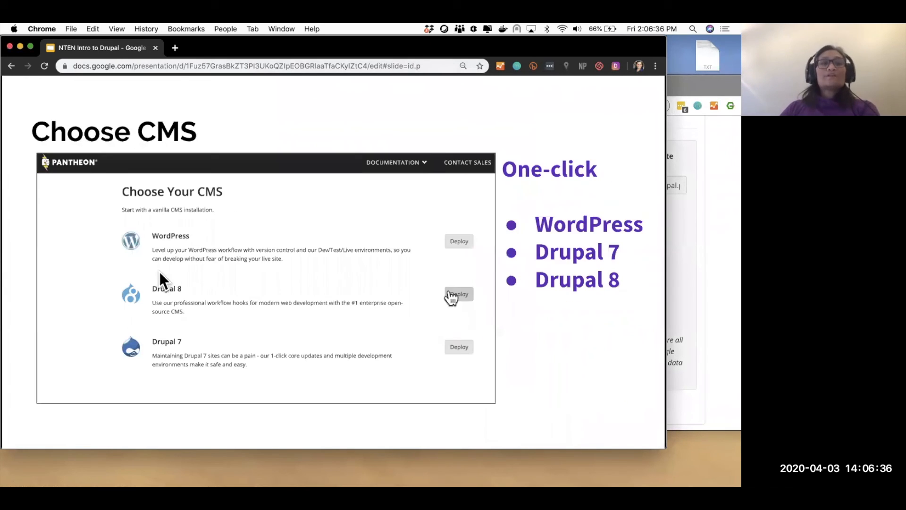
{"action": "left_click", "coordinate": [725, 236]}
{"action": "triple_click", "coordinate": [620, 185]}
{"action": "key", "text": "super+c"}
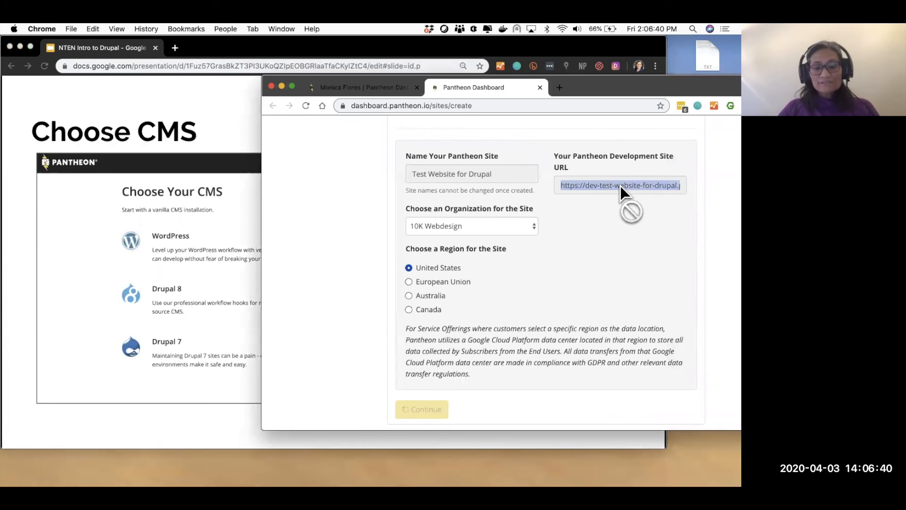
- Load the copied dev site address in a new tab, then go back to the Choose Your CMS page
{"action": "left_click_drag", "start_coordinate": [576, 84], "coordinate": [364, 87]}
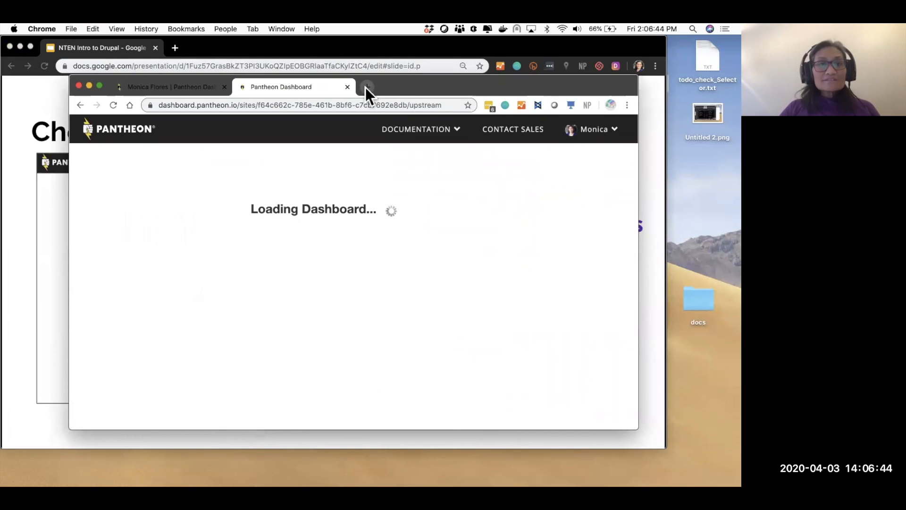
{"action": "left_click", "coordinate": [365, 87]}
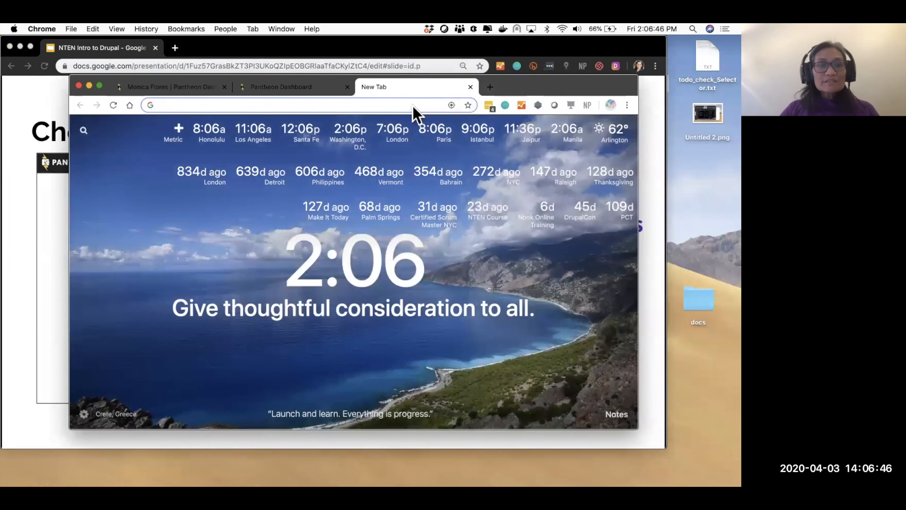
{"action": "key", "text": "super+v"}
{"action": "key", "text": "Return"}
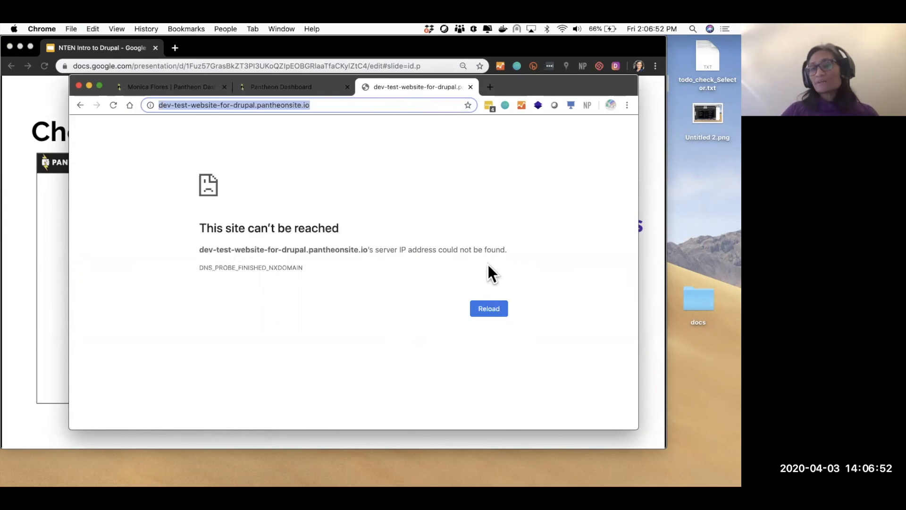
{"action": "left_click", "coordinate": [284, 86]}
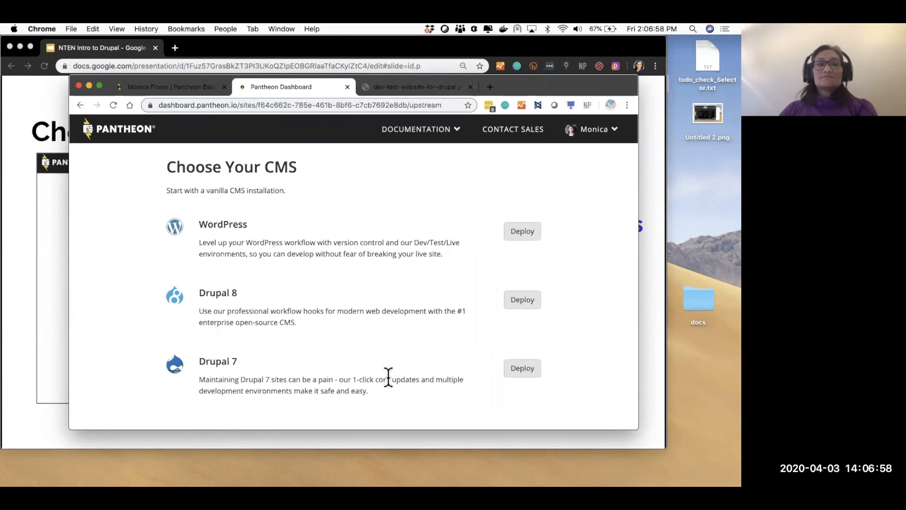
- Deploy Drupal 8 for the Test Website for Drupal site
{"action": "scroll", "coordinate": [389, 375], "scroll_direction": "down", "scroll_amount": 3}
{"action": "scroll", "coordinate": [388, 377], "scroll_direction": "up", "scroll_amount": 3}
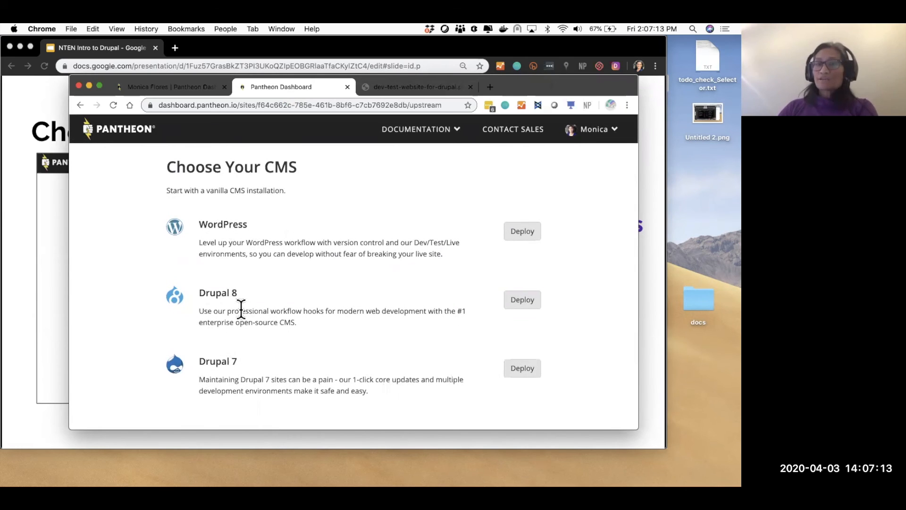
{"action": "left_click", "coordinate": [522, 302]}
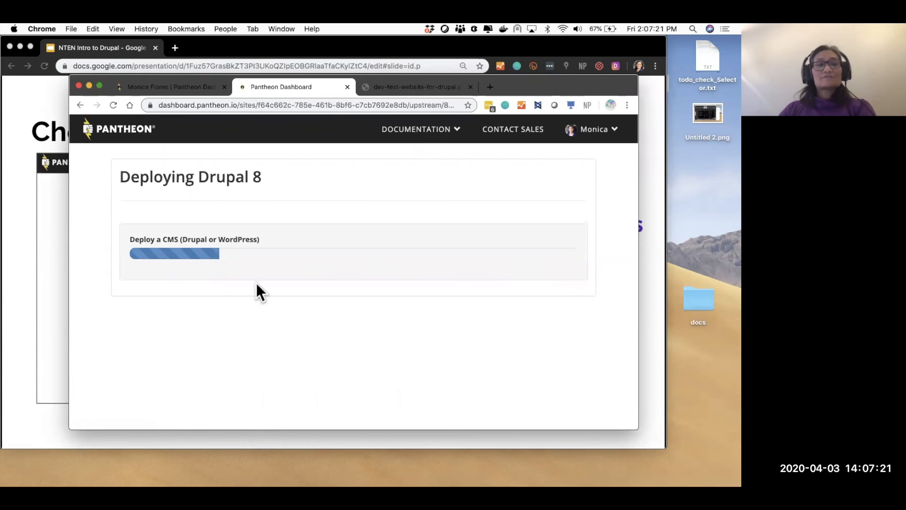
{"action": "left_click_drag", "start_coordinate": [637, 427], "coordinate": [585, 307]}
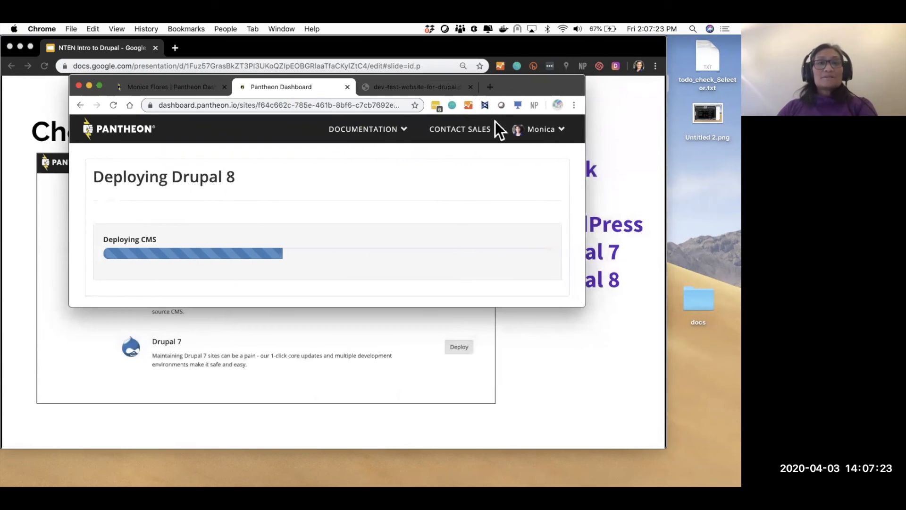
{"action": "left_click_drag", "start_coordinate": [542, 83], "coordinate": [728, 53]}
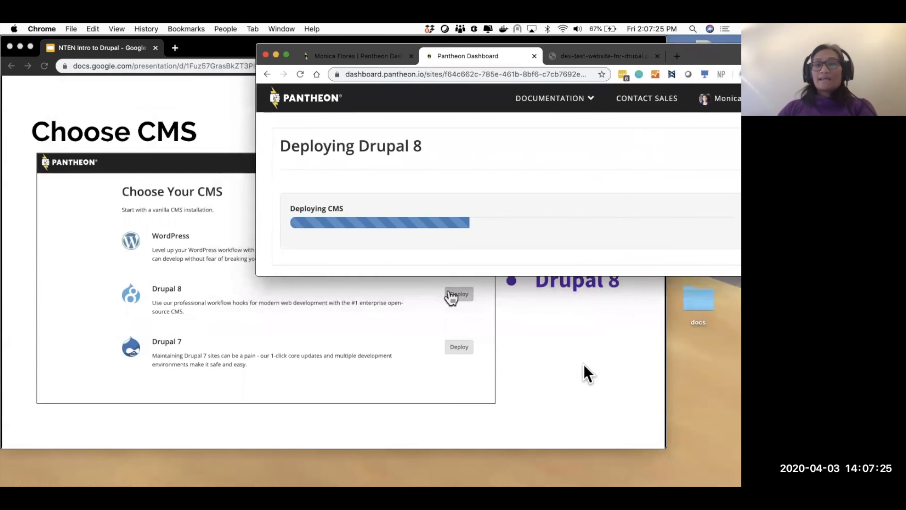
- Advance the slides to Deploy and rearrange the dashboard window while deployment finishes
{"action": "left_click", "coordinate": [583, 364]}
{"action": "key", "text": "Right"}
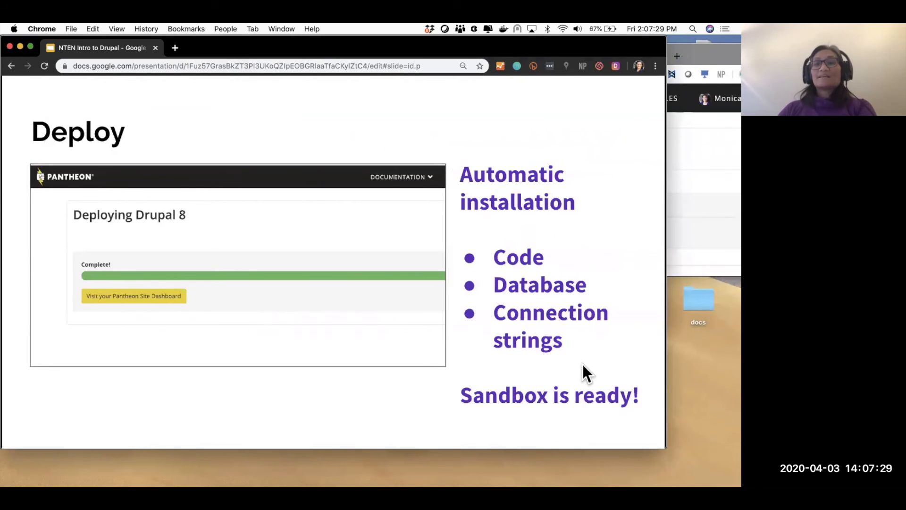
{"action": "left_click", "coordinate": [697, 166]}
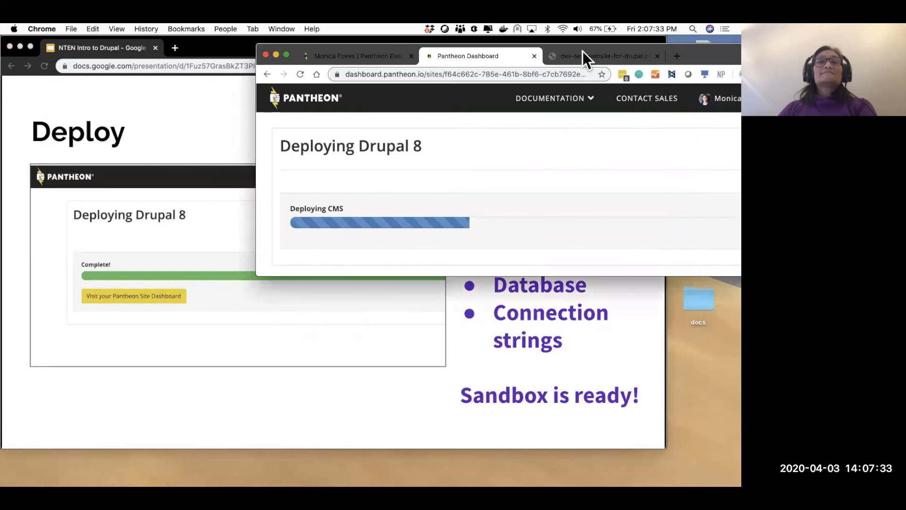
{"action": "left_click_drag", "start_coordinate": [716, 46], "coordinate": [528, 81]}
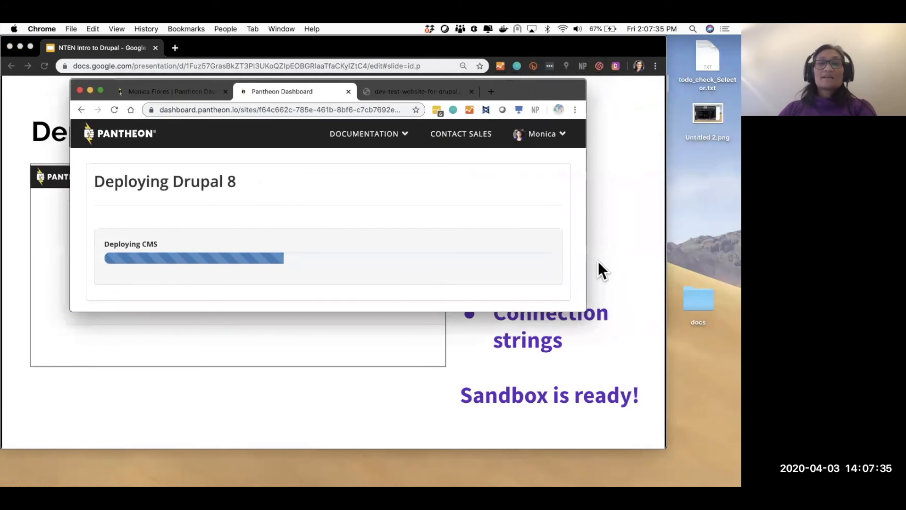
{"action": "left_click_drag", "start_coordinate": [589, 311], "coordinate": [536, 430]}
{"action": "left_click_drag", "start_coordinate": [515, 97], "coordinate": [726, 61]}
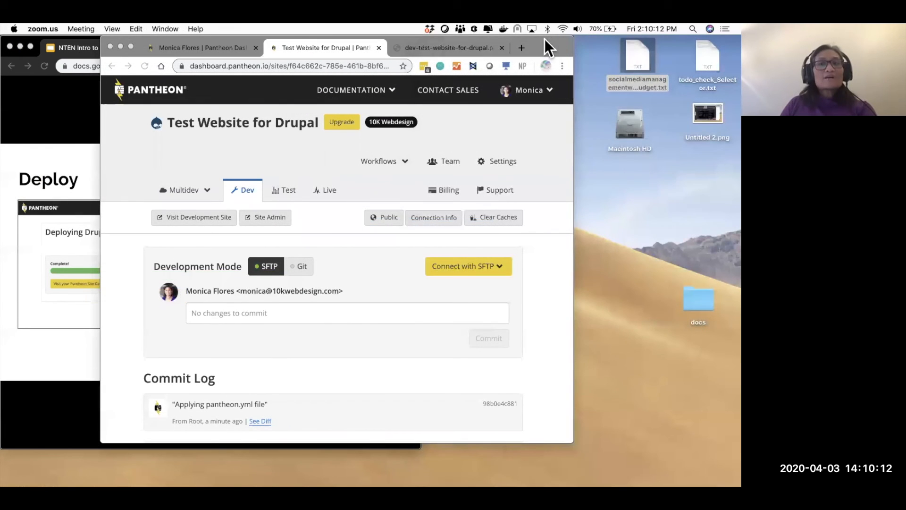
{"action": "left_click_drag", "start_coordinate": [544, 39], "coordinate": [576, 39]}
{"action": "left_click_drag", "start_coordinate": [648, 39], "coordinate": [668, 40]}
{"action": "left_click", "coordinate": [104, 59]}
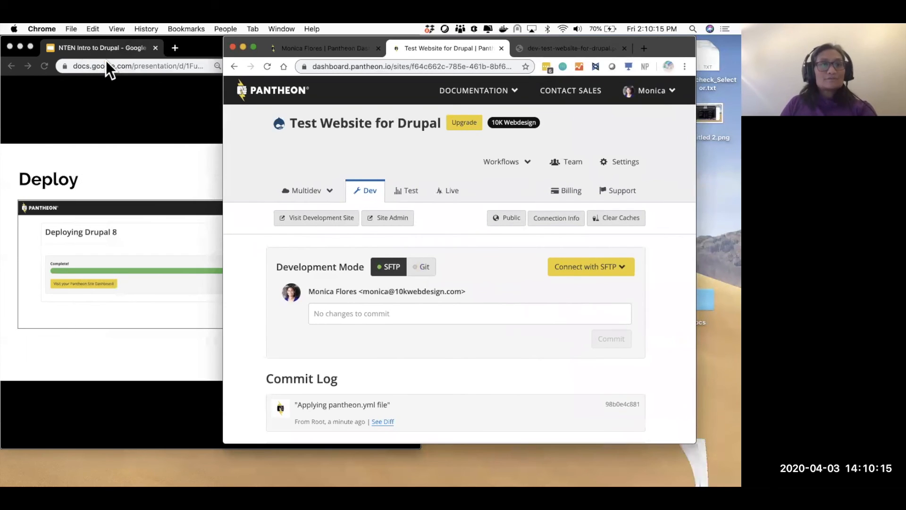
- Reopen the Pantheon dashboard login, sign in with email, and switch to the dev site tab
{"action": "left_click_drag", "start_coordinate": [672, 45], "coordinate": [670, 49]}
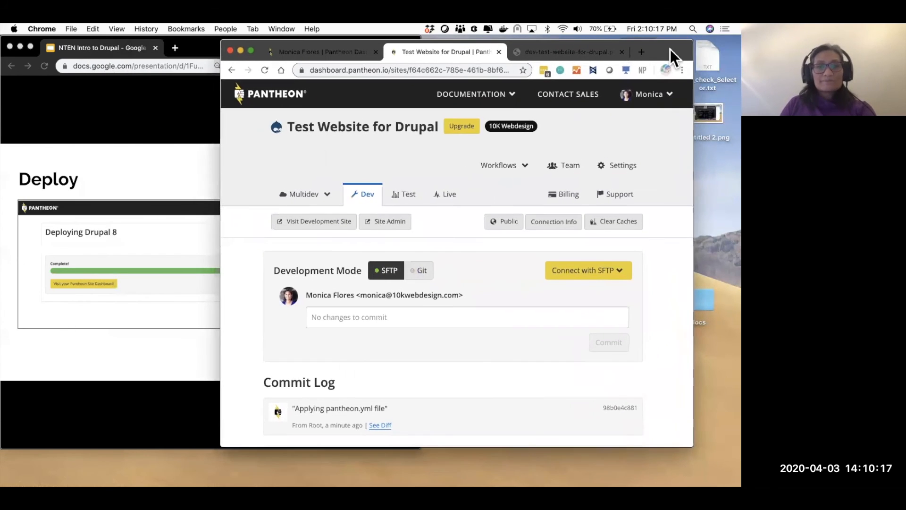
{"action": "left_click_drag", "start_coordinate": [691, 445], "coordinate": [728, 470]}
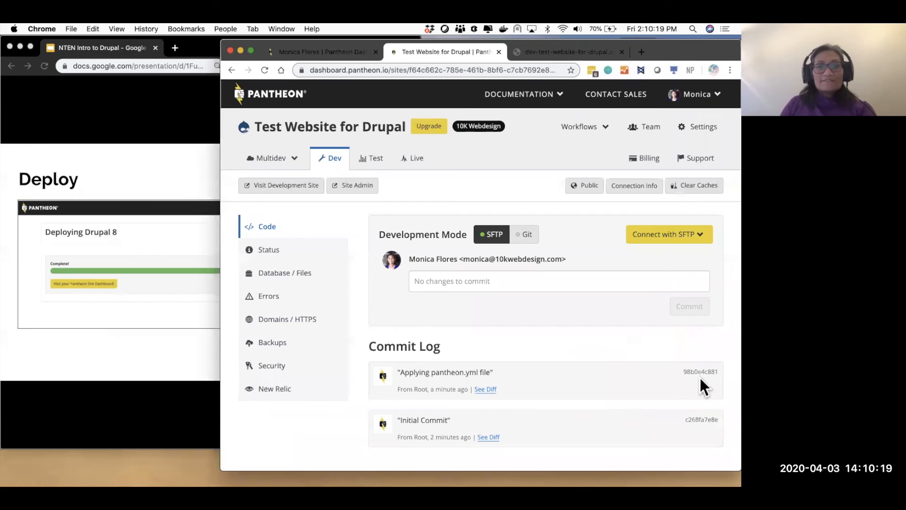
{"action": "left_click", "coordinate": [452, 70]}
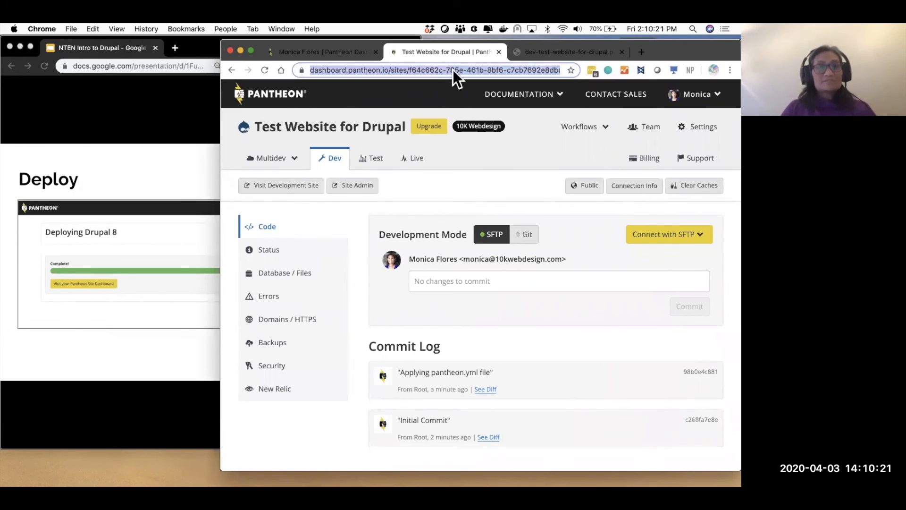
{"action": "type", "text": "dash"}
{"action": "key", "text": "BackSpace"}
{"action": "key", "text": "Down"}
{"action": "key", "text": "Down"}
{"action": "key", "text": "Return"}
{"action": "left_click_drag", "start_coordinate": [707, 48], "coordinate": [704, 64]}
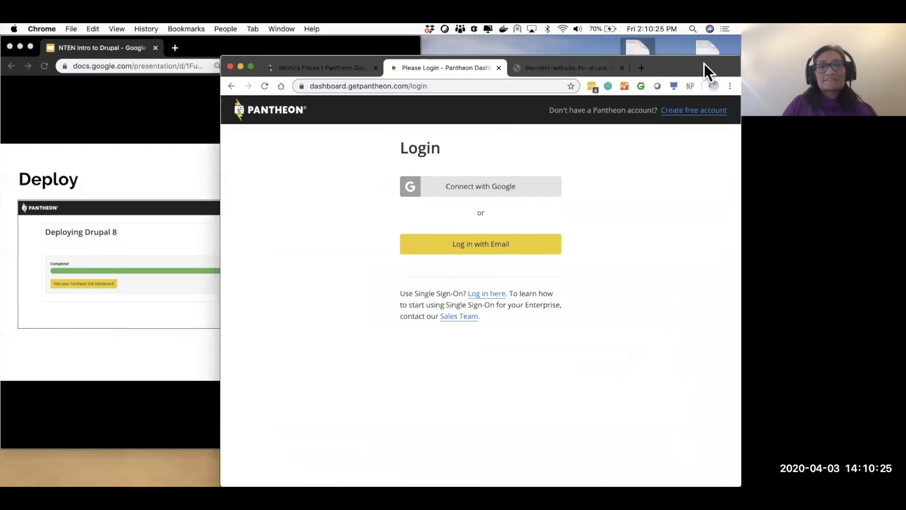
{"action": "left_click", "coordinate": [513, 250]}
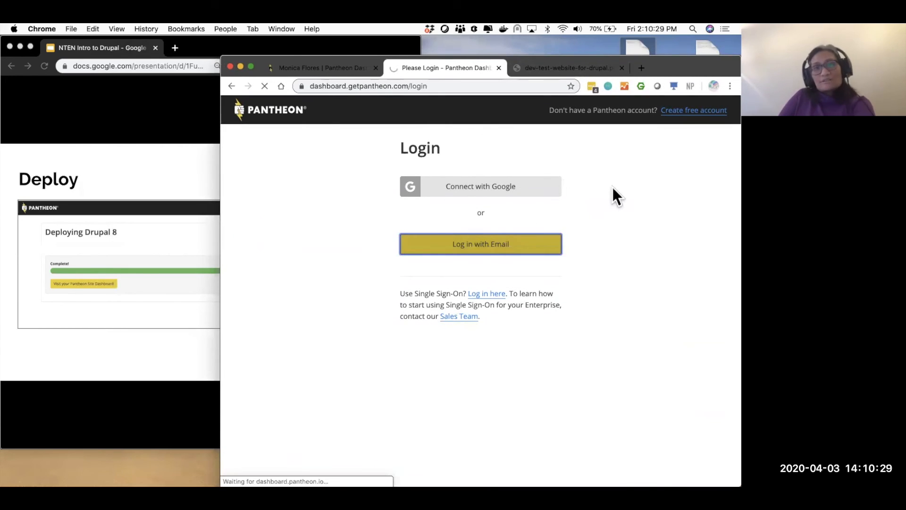
{"action": "left_click", "coordinate": [578, 67]}
- Reload the dev-test-website-for-drupal.pantheonsite.io address and highlight its pantheonsite part
{"action": "left_click", "coordinate": [520, 86]}
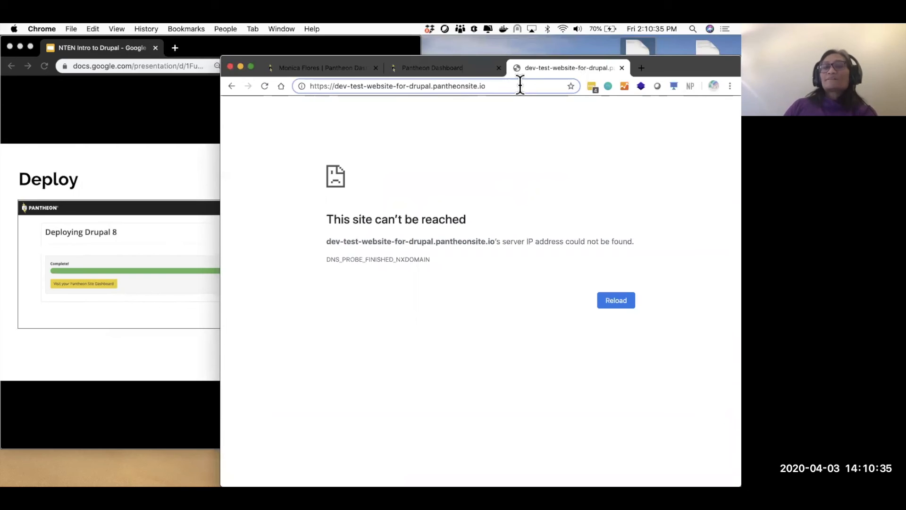
{"action": "key", "text": "Return"}
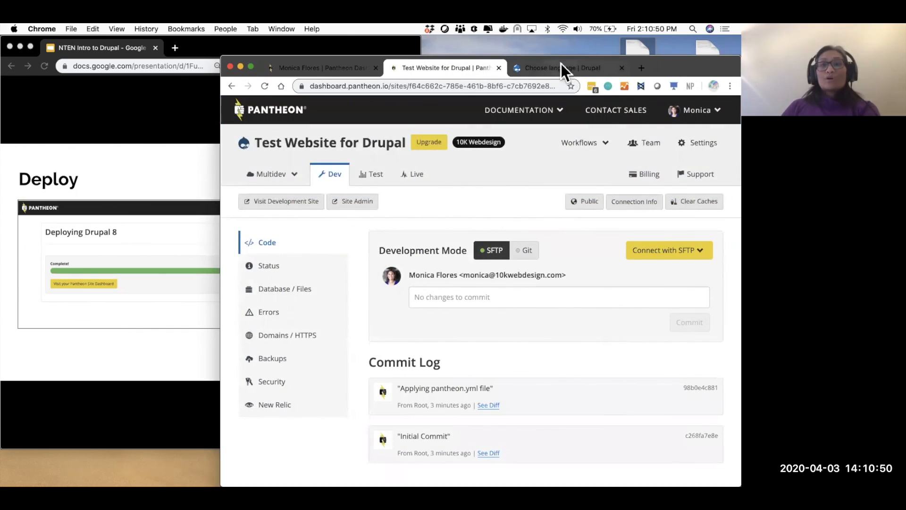
{"action": "left_click", "coordinate": [561, 67]}
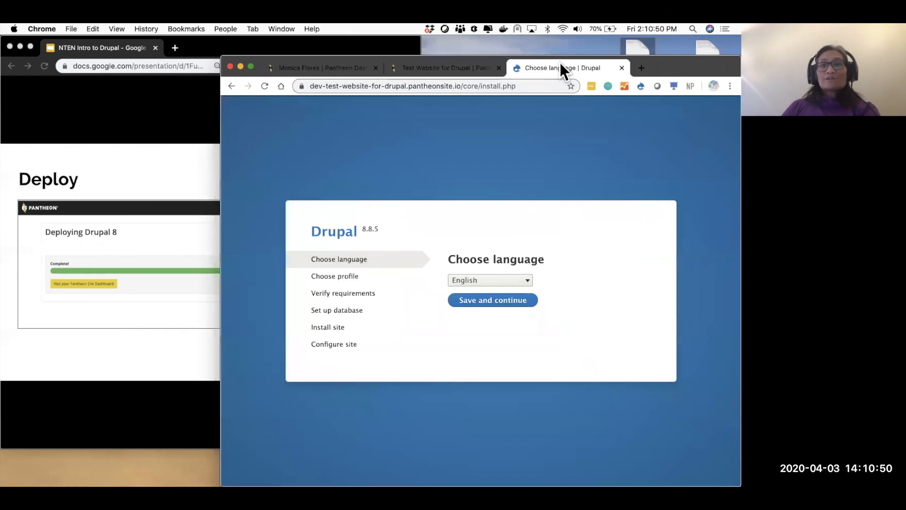
{"action": "double_click", "coordinate": [421, 86]}
{"action": "left_click", "coordinate": [421, 86]}
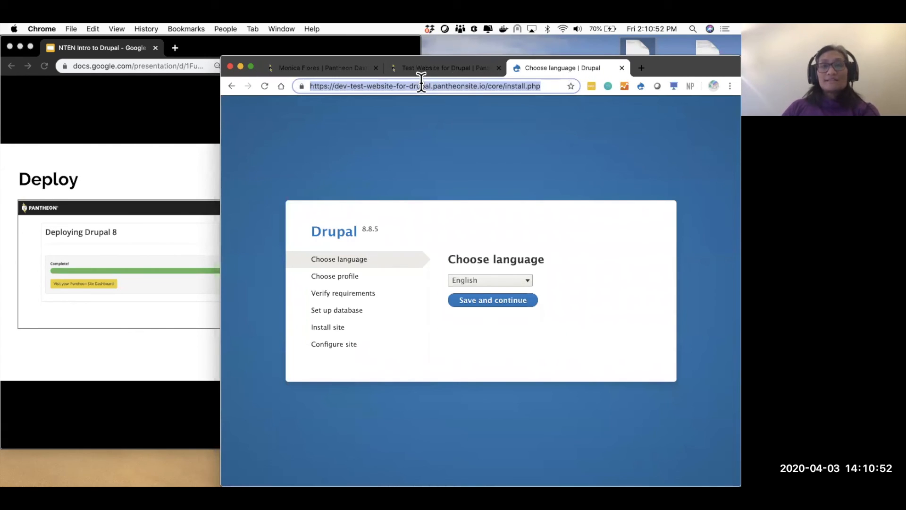
- Open the dev site from the Pantheon dashboard, close the duplicate tab, and save English
{"action": "left_click", "coordinate": [458, 69]}
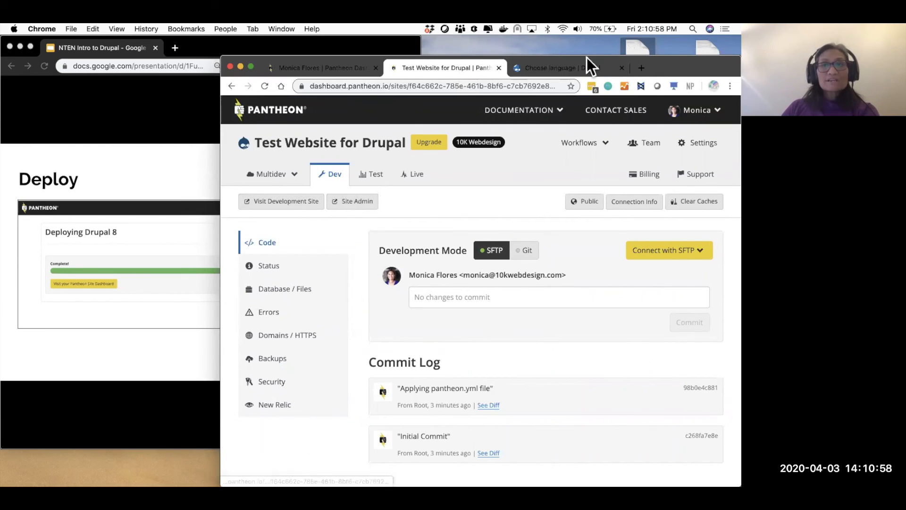
{"action": "left_click", "coordinate": [278, 205]}
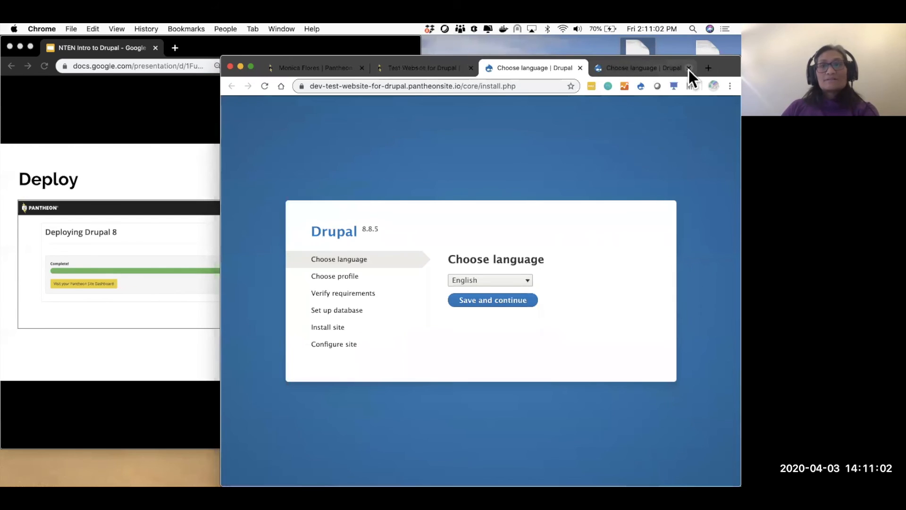
{"action": "left_click", "coordinate": [689, 68]}
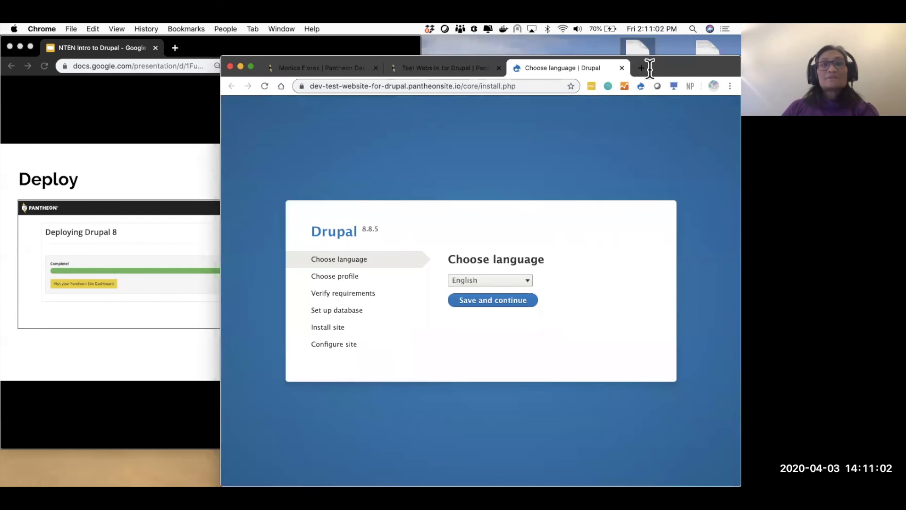
{"action": "triple_click", "coordinate": [434, 89]}
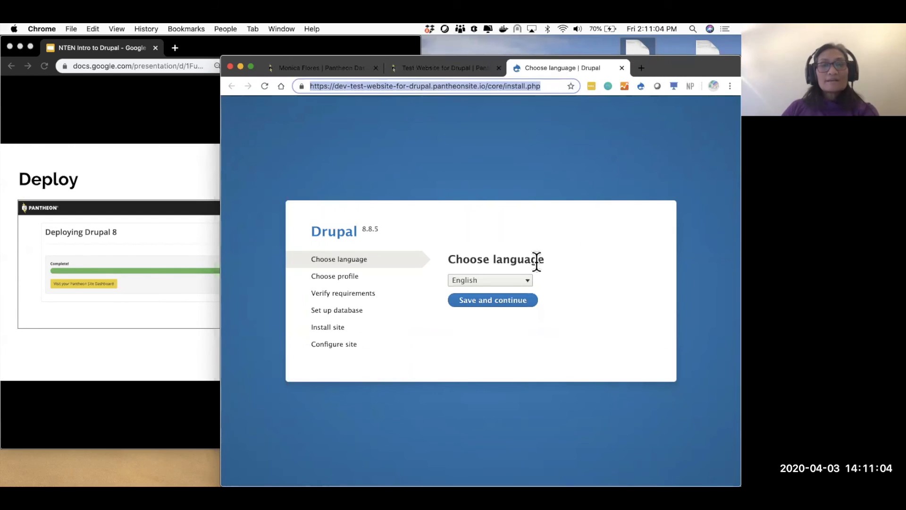
{"action": "left_click", "coordinate": [584, 253]}
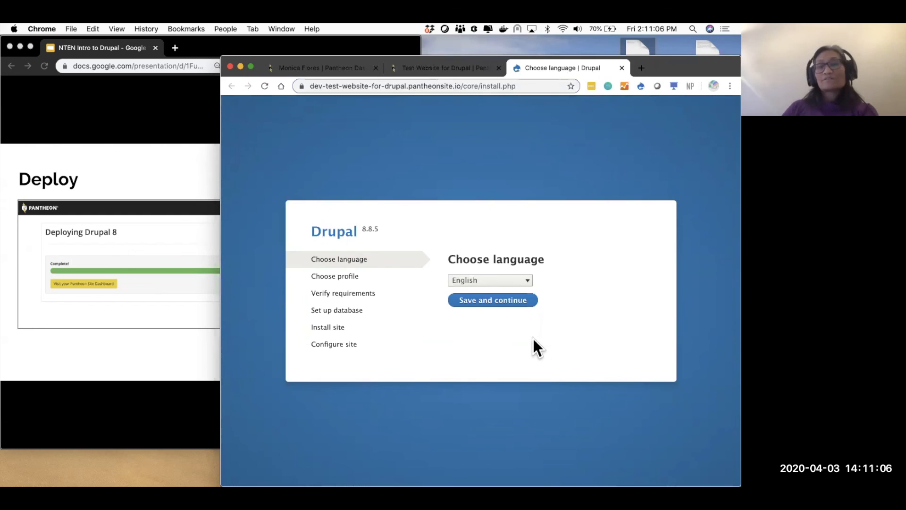
{"action": "left_click", "coordinate": [511, 302]}
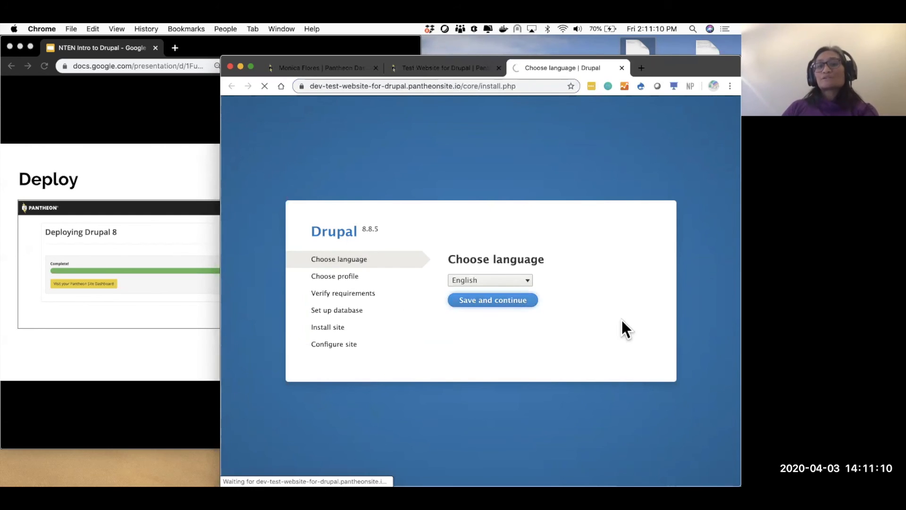
- Start the Drupal 8.8.5 install from the profile step, let all 42 tasks finish, then return to Pantheon
{"action": "left_click", "coordinate": [494, 366]}
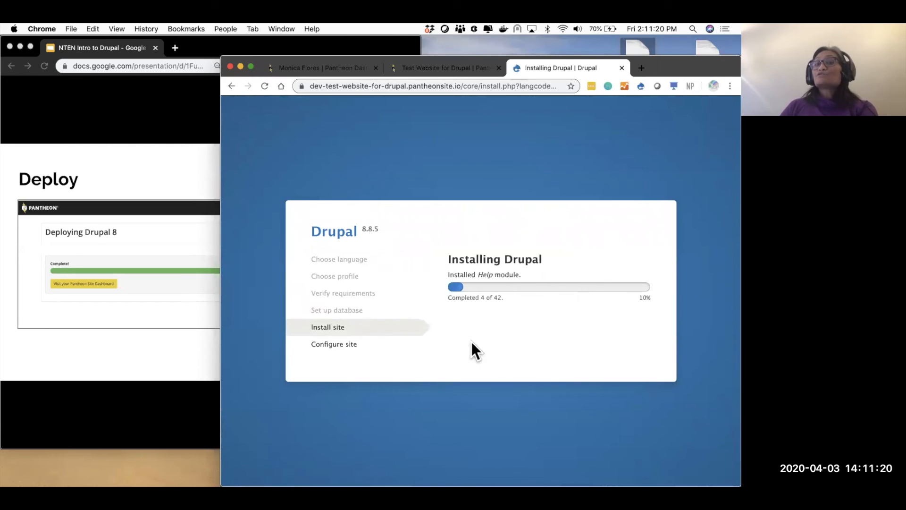
{"action": "left_click_drag", "start_coordinate": [378, 226], "coordinate": [360, 229]}
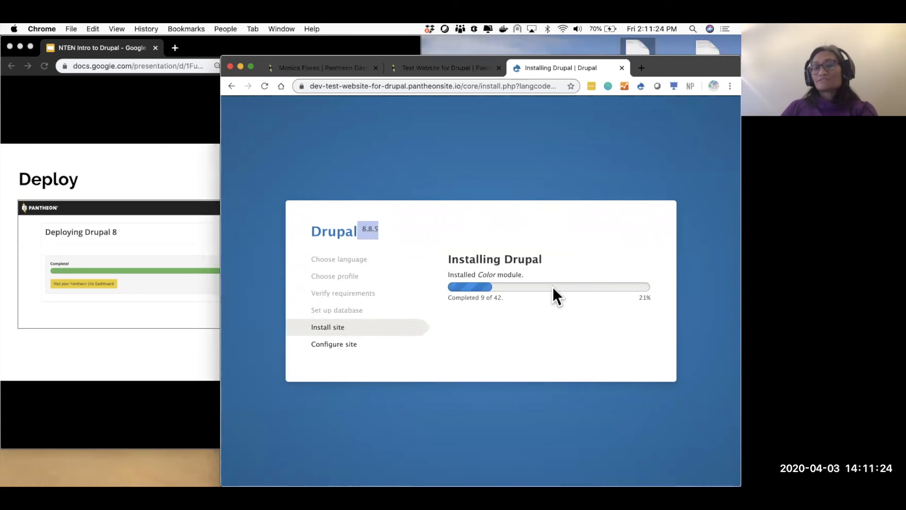
{"action": "left_click", "coordinate": [128, 327]}
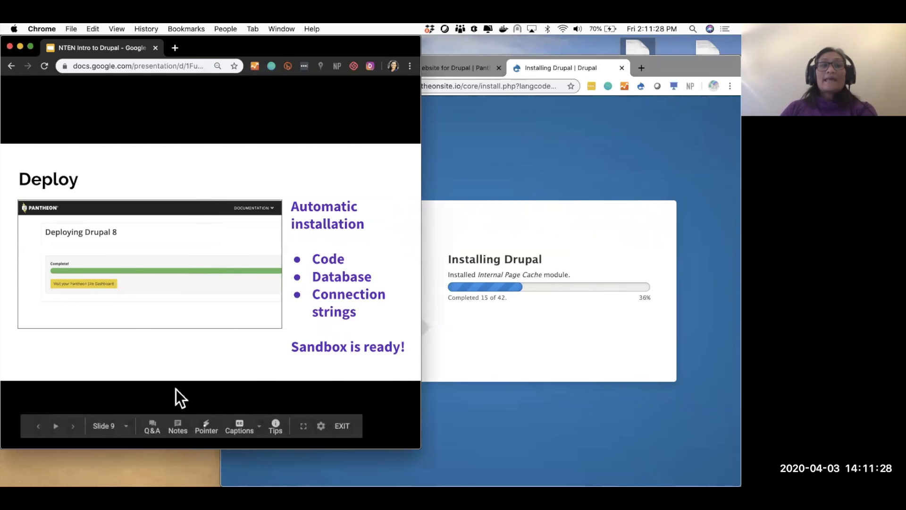
{"action": "key", "text": "Right"}
{"action": "left_click", "coordinate": [524, 427]}
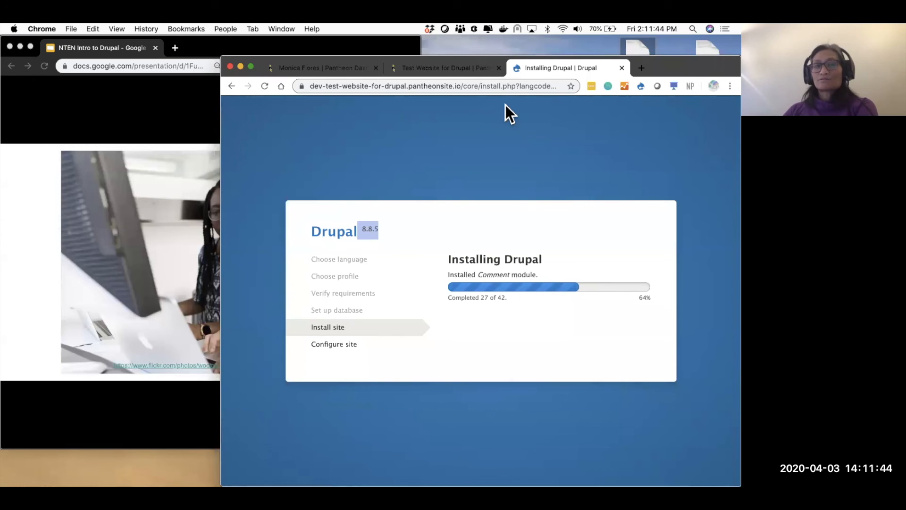
{"action": "left_click", "coordinate": [180, 117]}
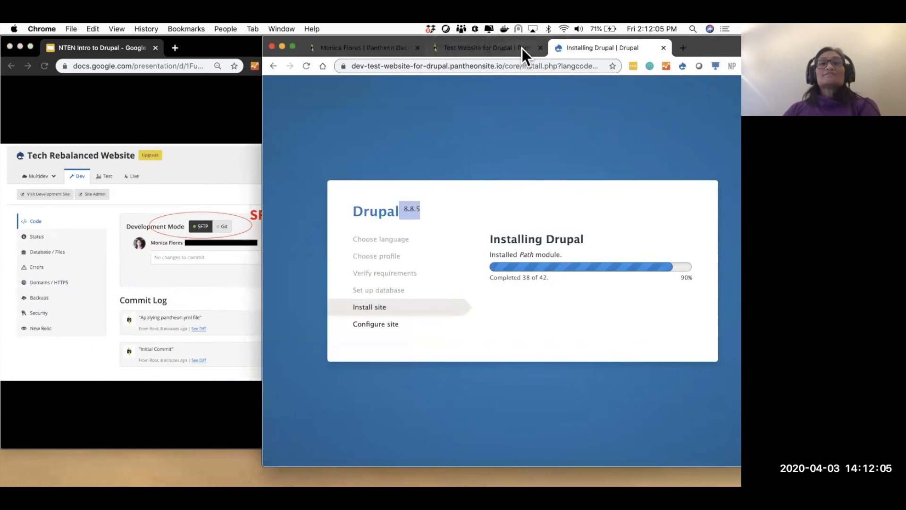
{"action": "left_click", "coordinate": [522, 66]}
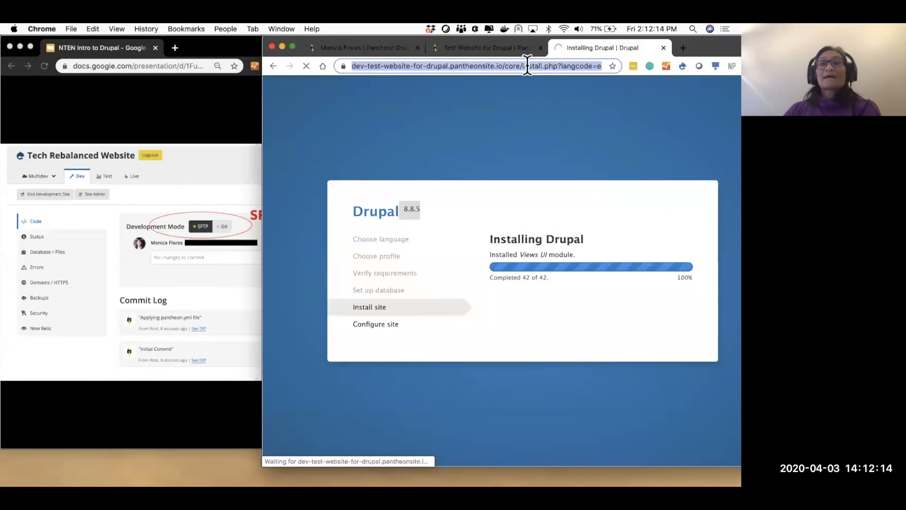
{"action": "left_click", "coordinate": [517, 47]}
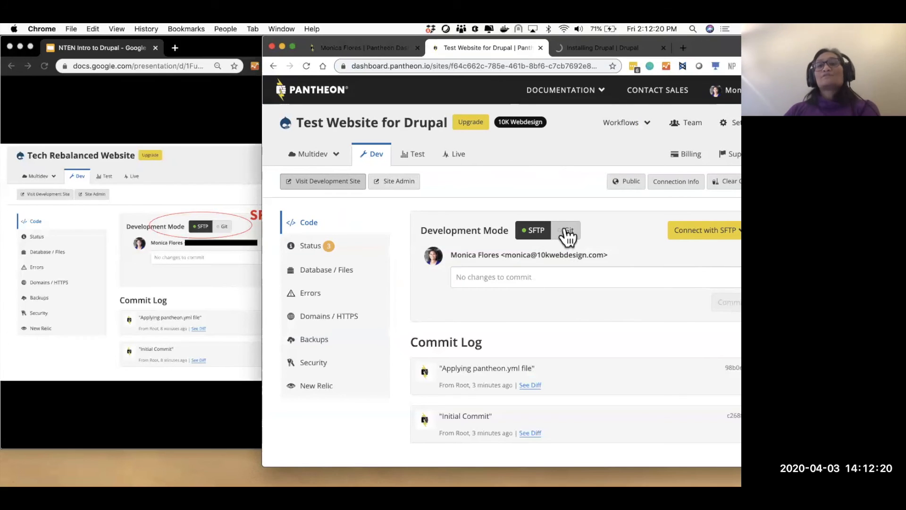
- Switch the Dev environment from SFTP to Git mode, then open the Drupal Configure site tab
{"action": "mouse_move", "coordinate": [344, 476]}
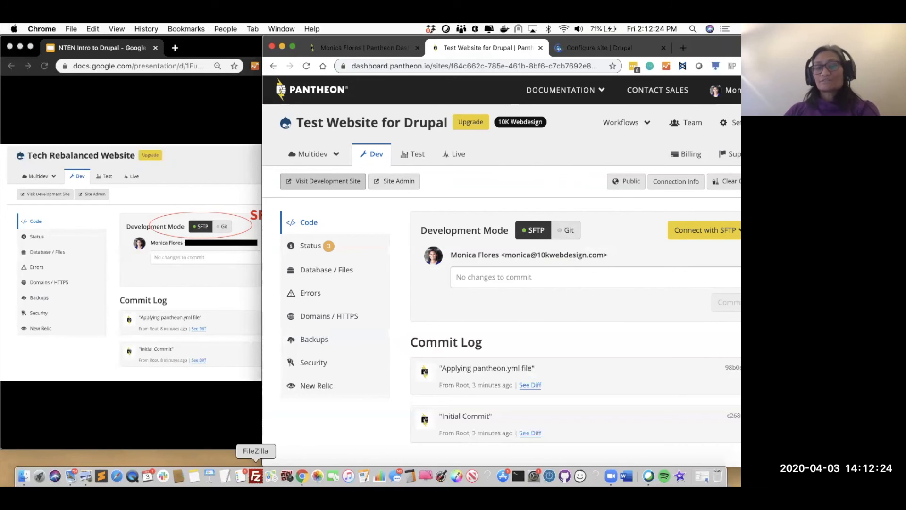
{"action": "left_click", "coordinate": [572, 230]}
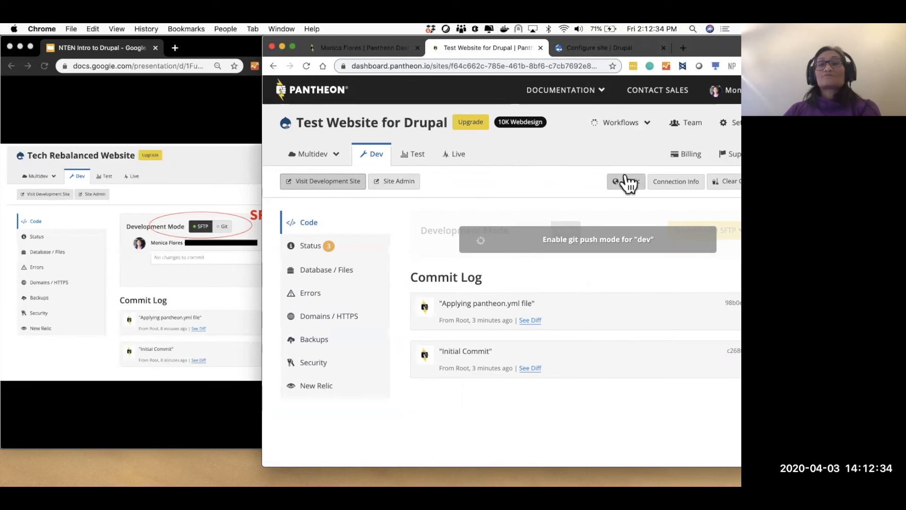
{"action": "left_click", "coordinate": [607, 48]}
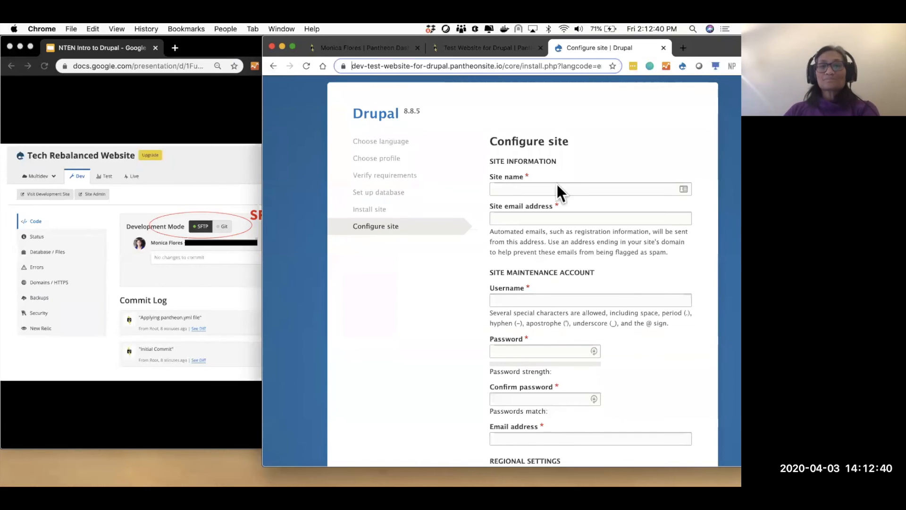
- Enter site name Test Drupal, the site email address, and the maintenance account username
{"action": "left_click", "coordinate": [535, 192]}
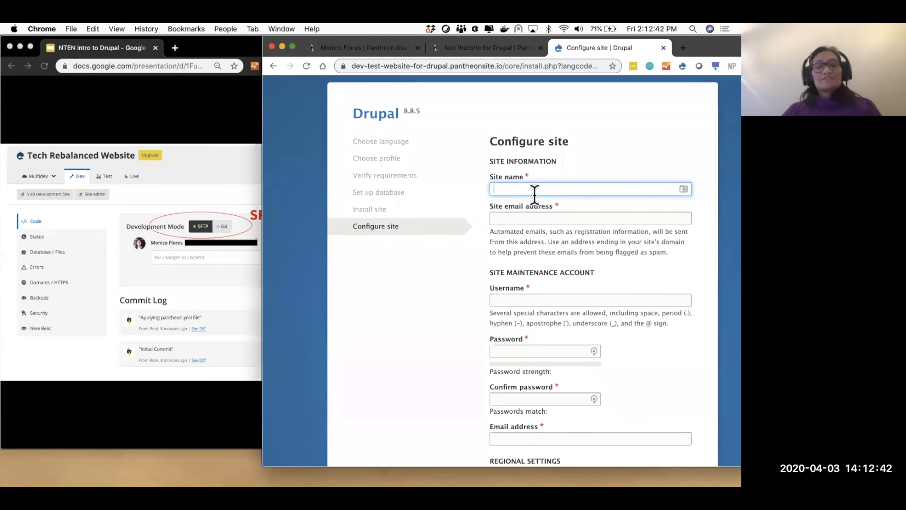
{"action": "type", "text": "Test Drupal"}
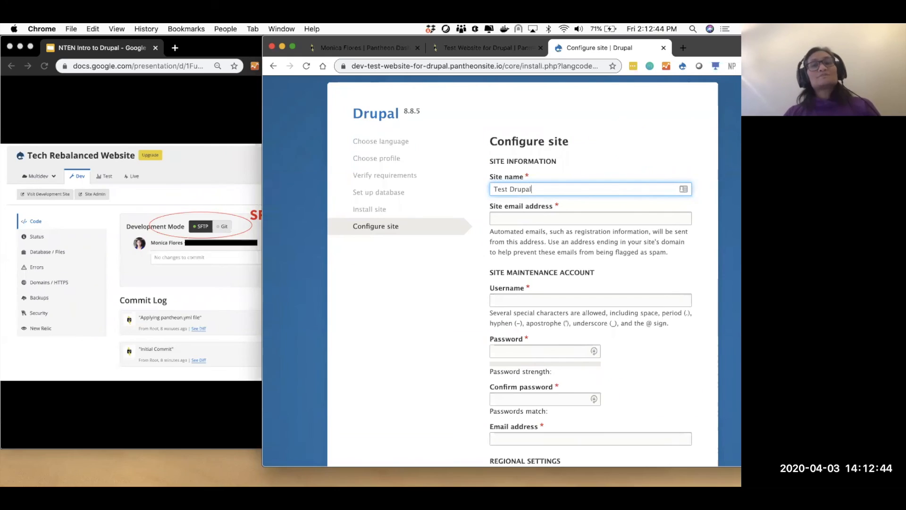
{"action": "key", "text": "Tab"}
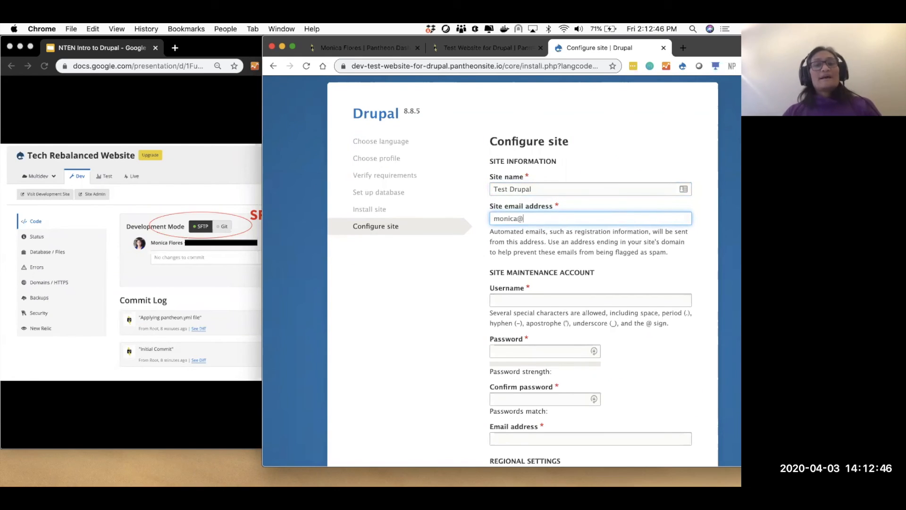
{"action": "key", "text": "Tab"}
{"action": "type", "text": "monicadear"}
{"action": "key", "text": "Tab"}
- Generate a strong admin password with LastPass, fill both fields, and save it
{"action": "left_click", "coordinate": [593, 353]}
{"action": "left_click", "coordinate": [553, 395]}
{"action": "scroll", "coordinate": [554, 396], "scroll_direction": "down", "scroll_amount": 5}
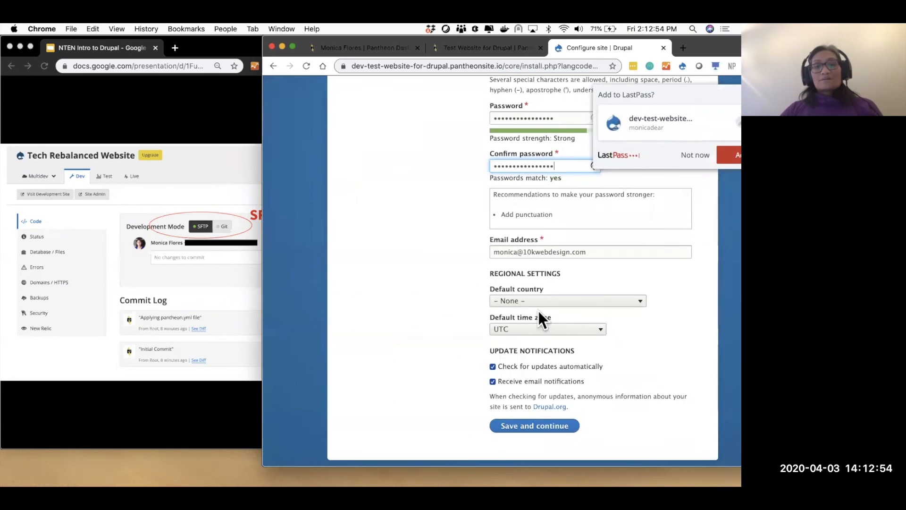
{"action": "left_click", "coordinate": [723, 155]}
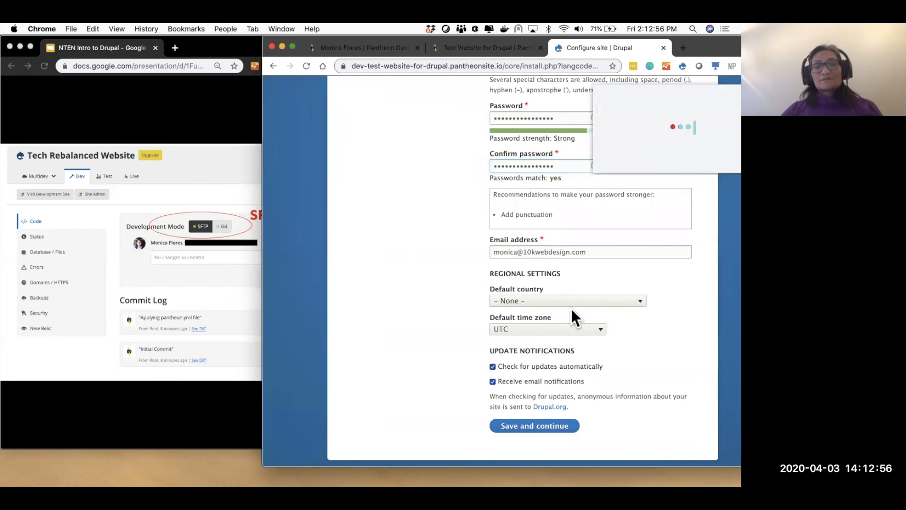
- Set the default country to United States and the time zone to Detroit
{"action": "left_click", "coordinate": [572, 304]}
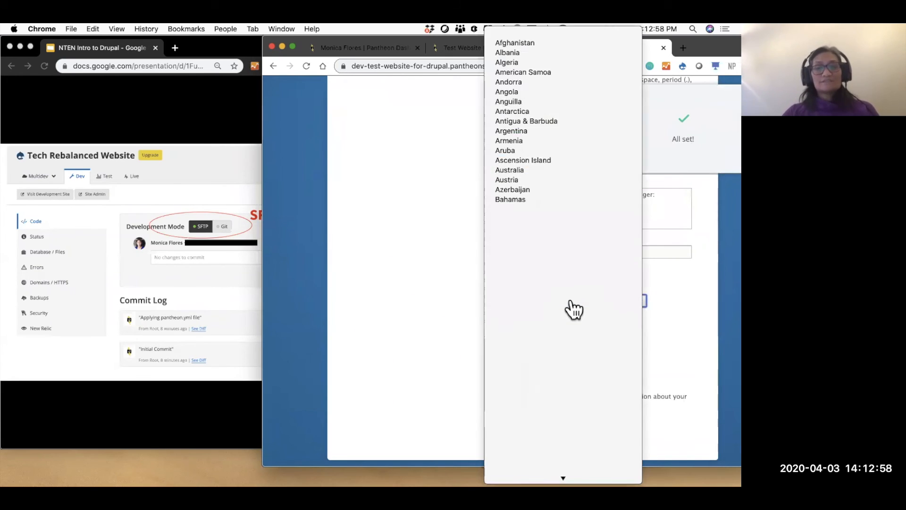
{"action": "scroll", "coordinate": [574, 309], "scroll_direction": "down", "scroll_amount": 15}
{"action": "scroll", "coordinate": [578, 446], "scroll_direction": "up", "scroll_amount": 3}
{"action": "scroll", "coordinate": [579, 448], "scroll_direction": "down", "scroll_amount": 8}
{"action": "left_click", "coordinate": [576, 361]}
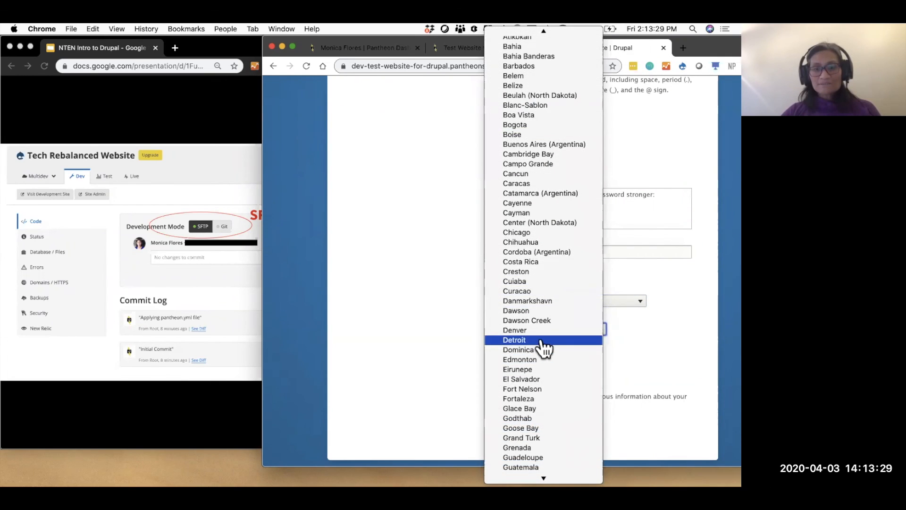
{"action": "left_click", "coordinate": [543, 349]}
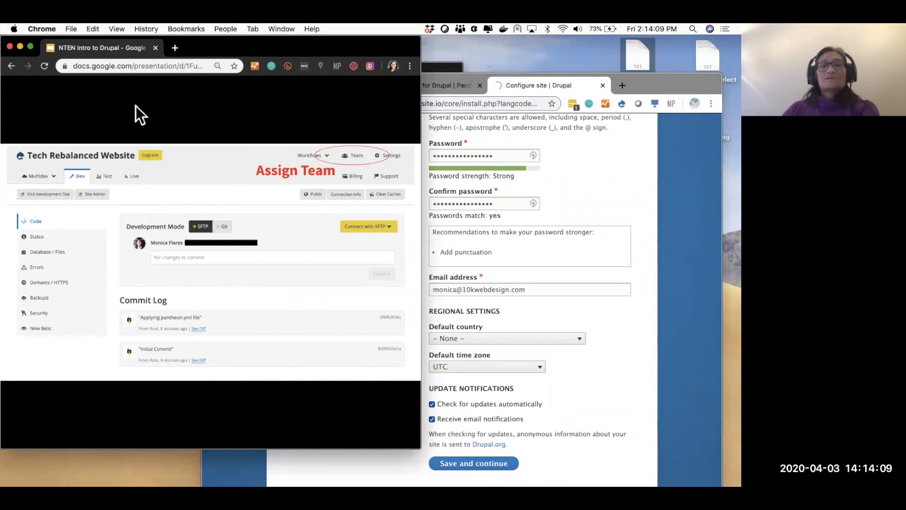
{"action": "left_click", "coordinate": [646, 177]}
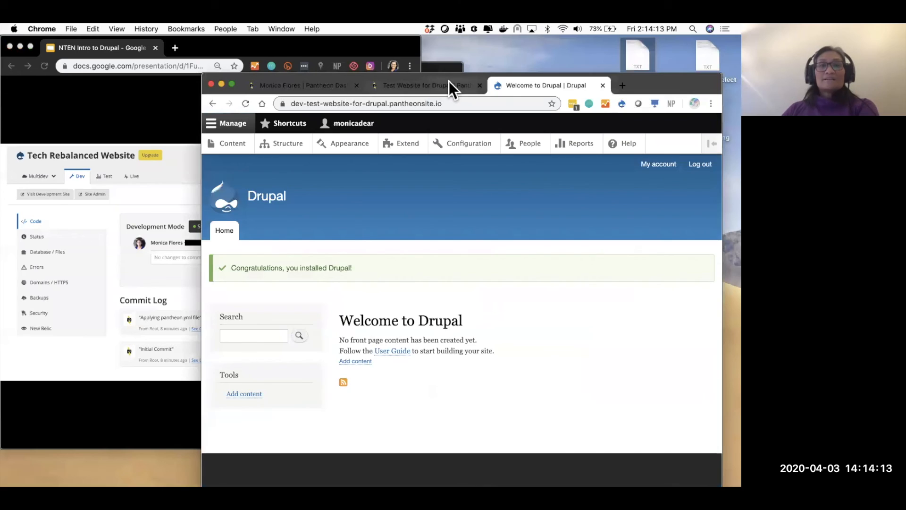
{"action": "left_click", "coordinate": [448, 84]}
{"action": "left_click", "coordinate": [631, 162]}
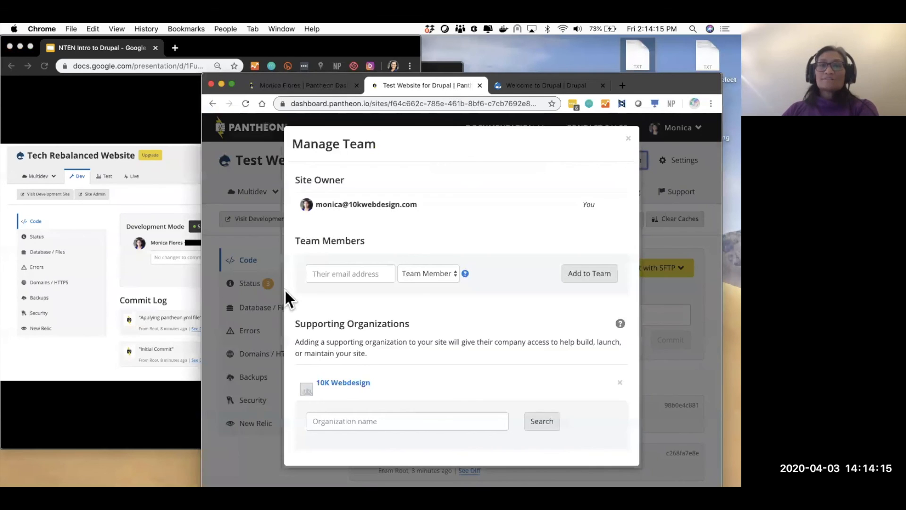
{"action": "left_click", "coordinate": [371, 276]}
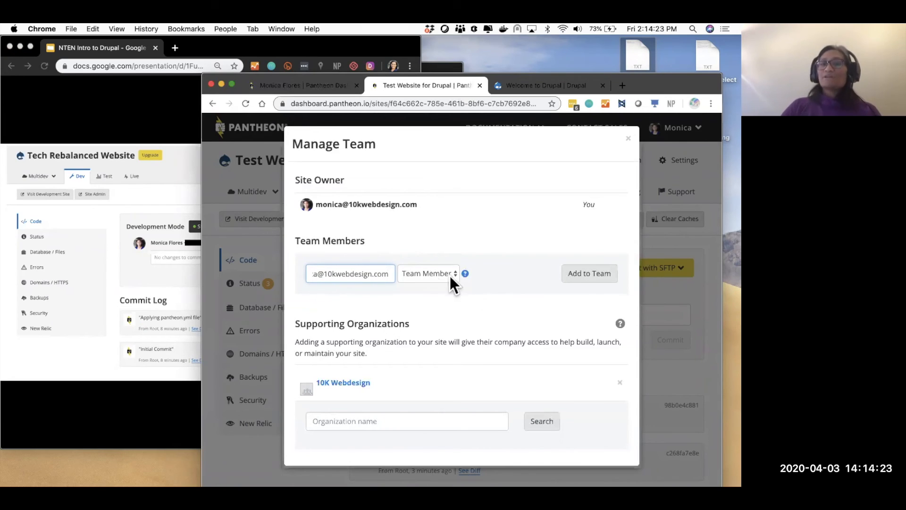
{"action": "left_click", "coordinate": [431, 274]}
{"action": "left_click", "coordinate": [490, 297]}
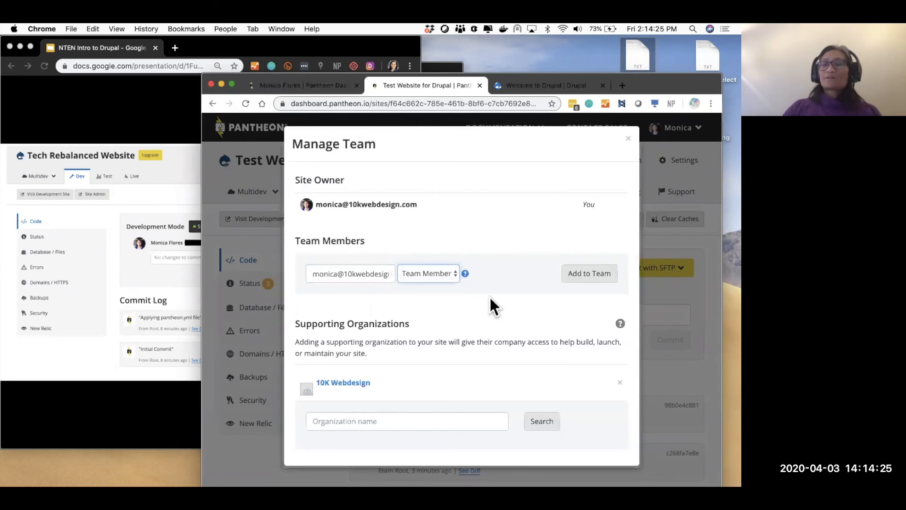
{"action": "left_click", "coordinate": [631, 143]}
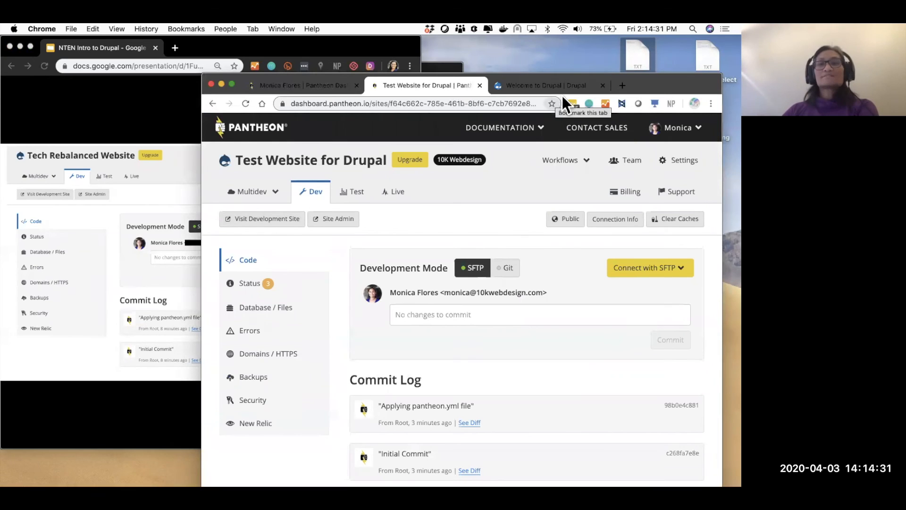
{"action": "left_click_drag", "start_coordinate": [655, 81], "coordinate": [699, 69]}
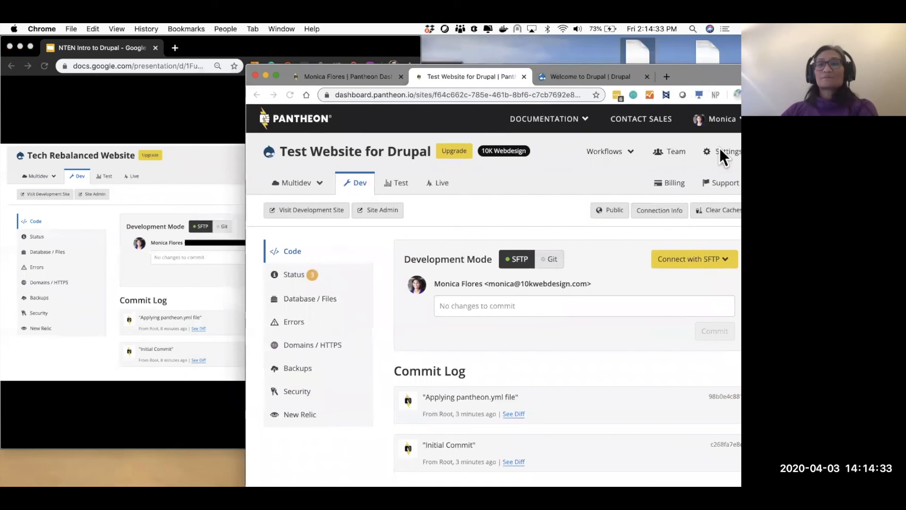
- Switch back and forth between the Pantheon site dashboard and the Drupal welcome page
{"action": "left_click_drag", "start_coordinate": [725, 78], "coordinate": [704, 76]}
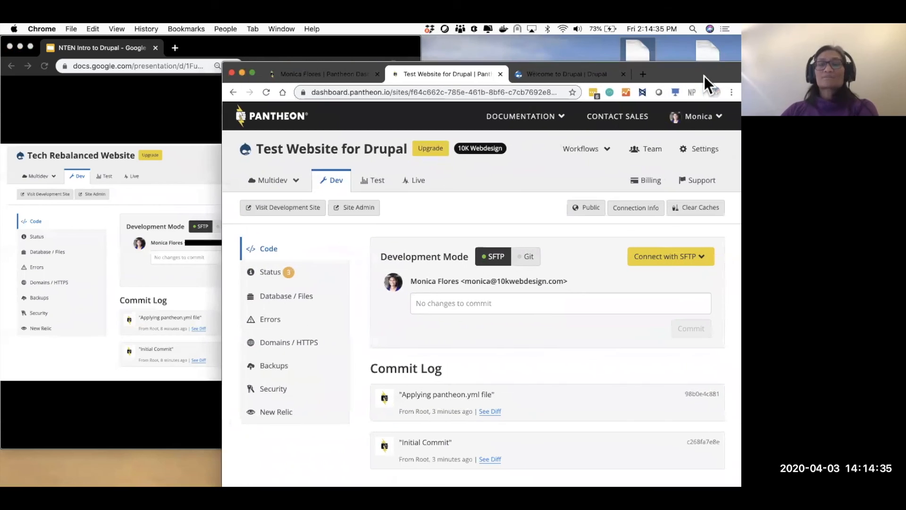
{"action": "left_click", "coordinate": [571, 74]}
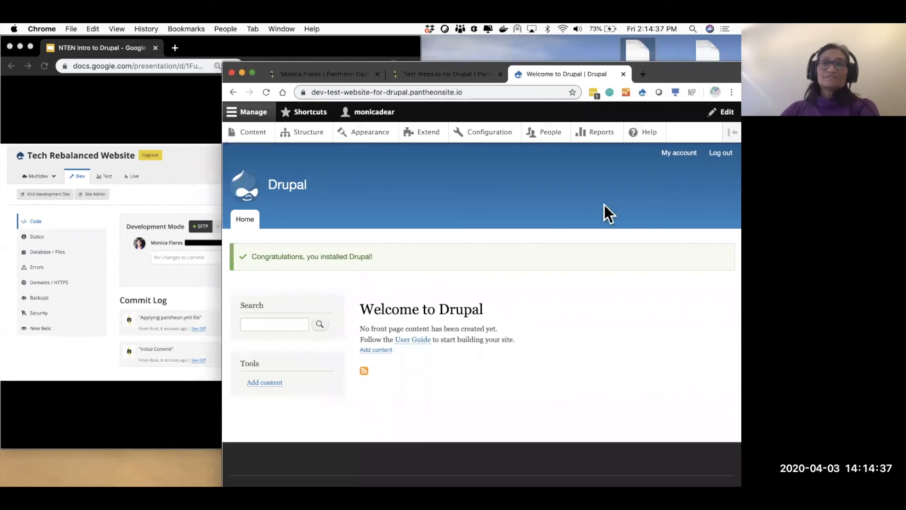
{"action": "left_click", "coordinate": [455, 75]}
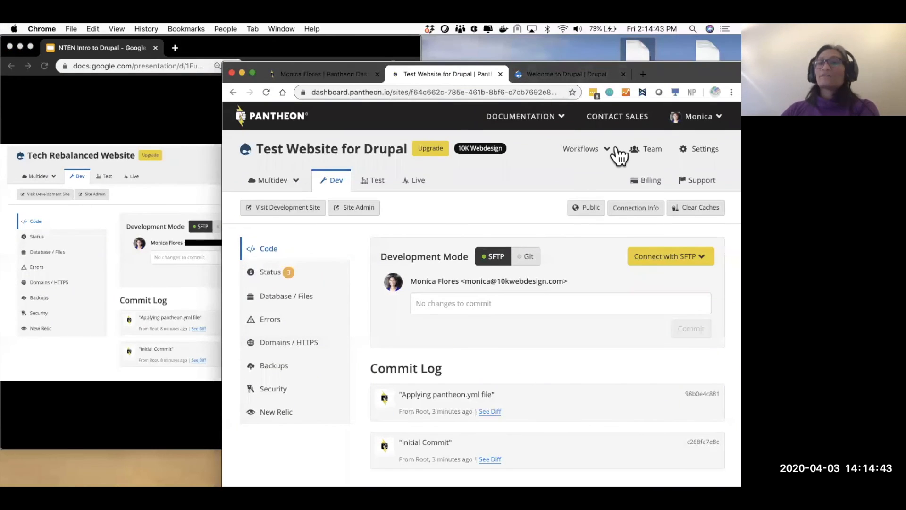
{"action": "left_click", "coordinate": [550, 75]}
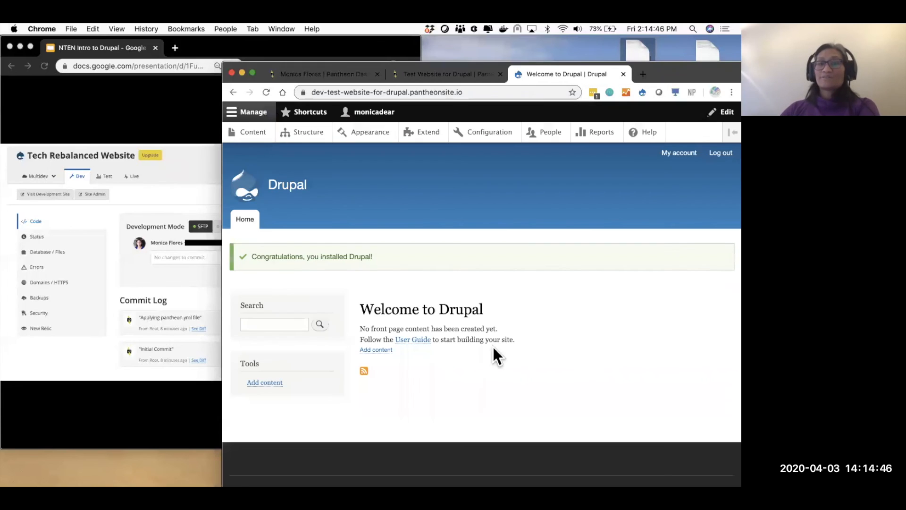
{"action": "left_click", "coordinate": [132, 113]}
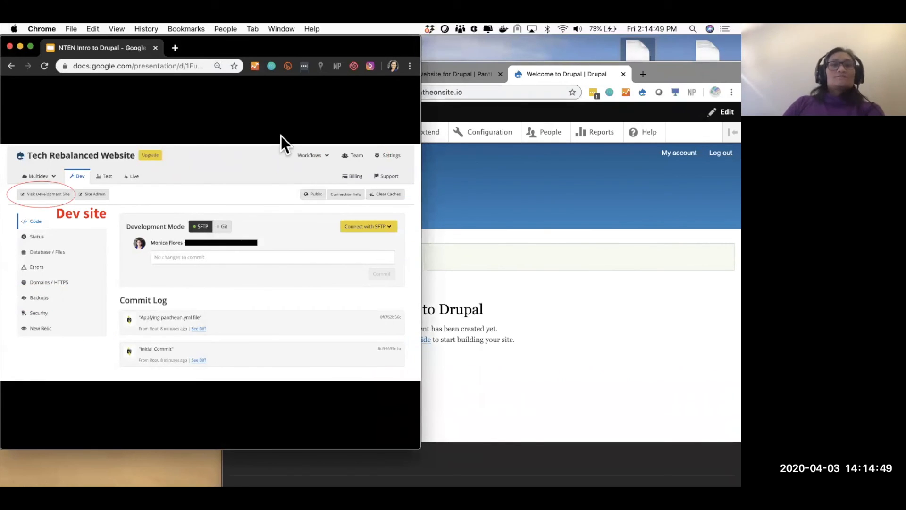
{"action": "left_click", "coordinate": [428, 98]}
{"action": "left_click", "coordinate": [462, 75]}
{"action": "left_click", "coordinate": [561, 73]}
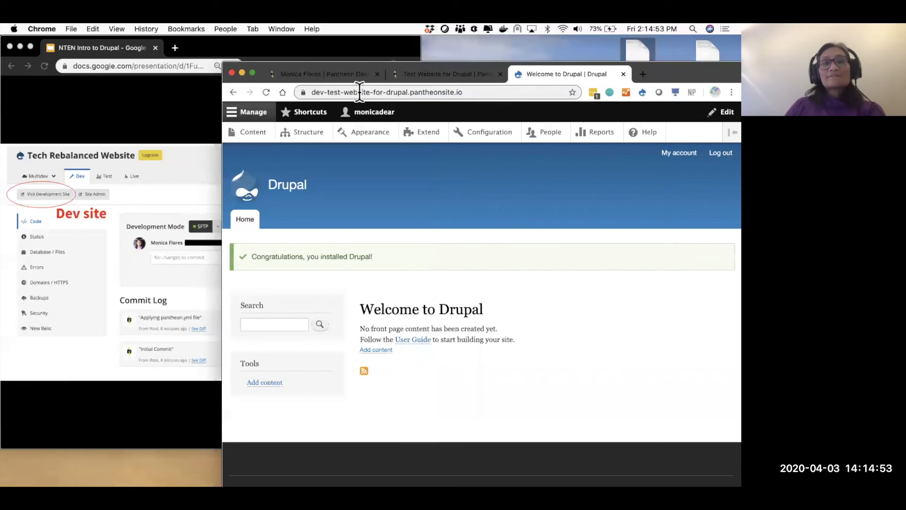
- Advance the slides to the Dev site slide and return to the Welcome to Drupal page
{"action": "left_click", "coordinate": [313, 90]}
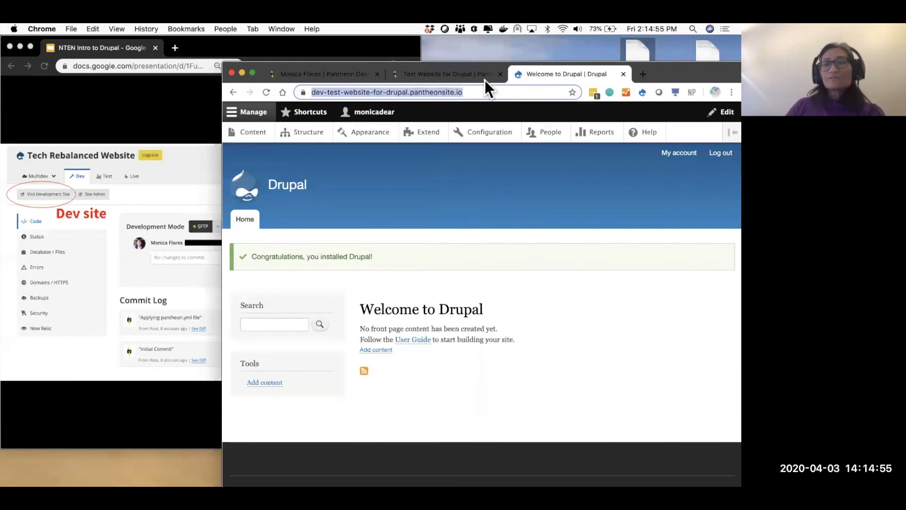
{"action": "left_click", "coordinate": [468, 78]}
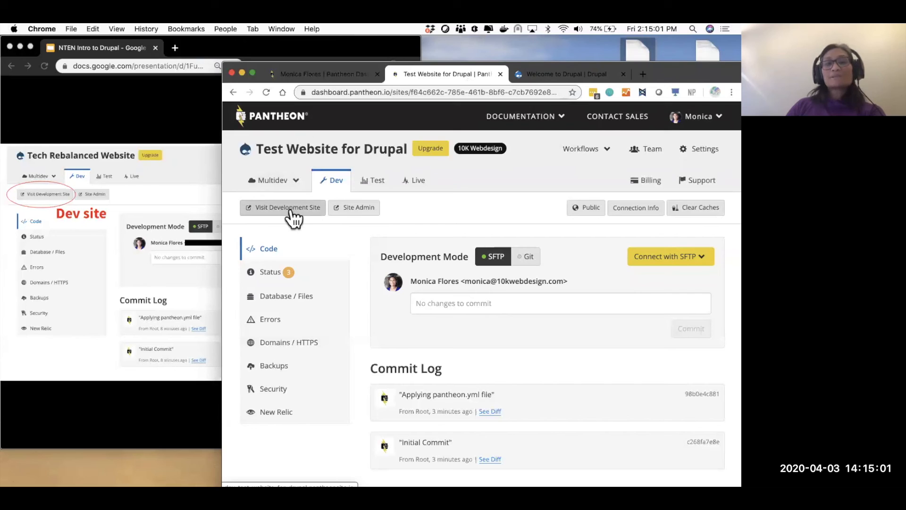
{"action": "left_click", "coordinate": [116, 120]}
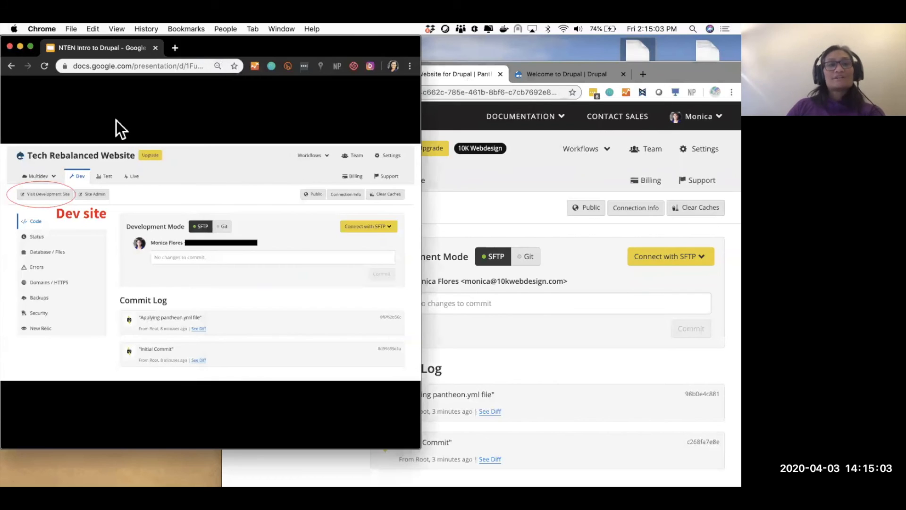
{"action": "left_click", "coordinate": [116, 120]}
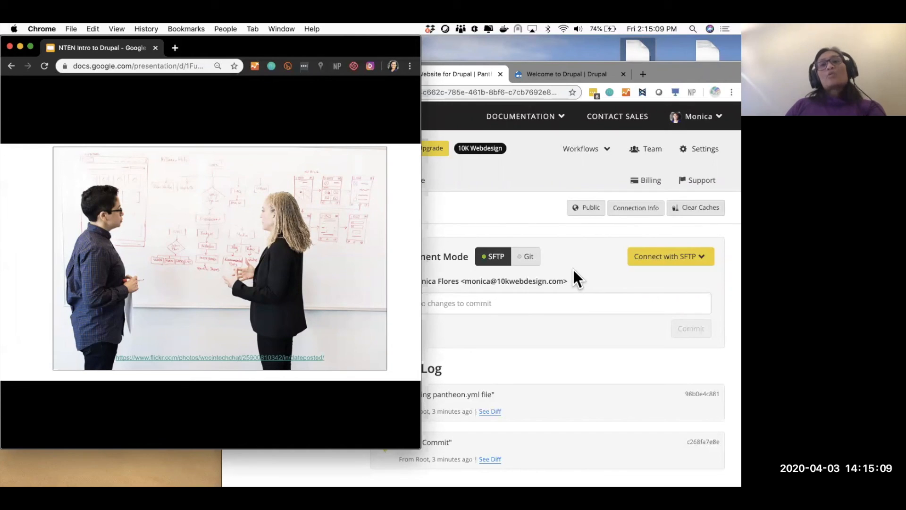
{"action": "left_click", "coordinate": [575, 73]}
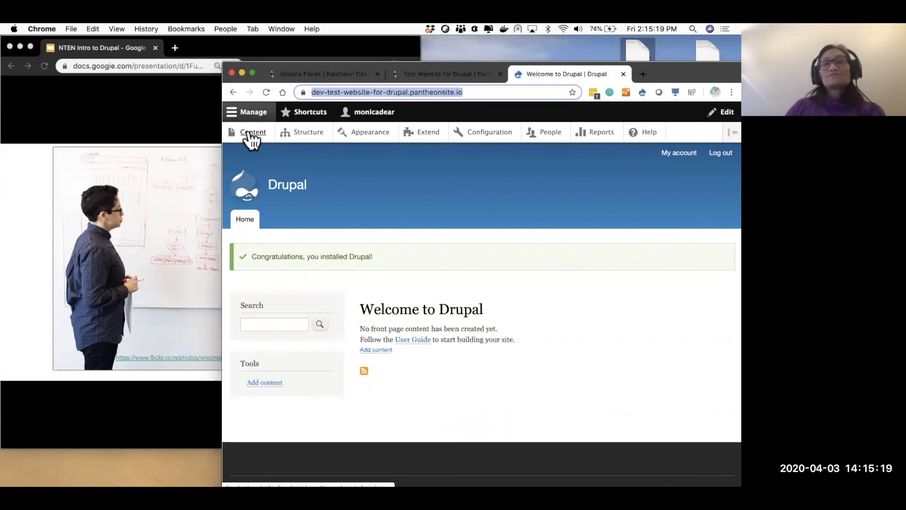
- Open the still-empty admin/content listing, then bring the slides window forward
{"action": "left_click", "coordinate": [250, 134]}
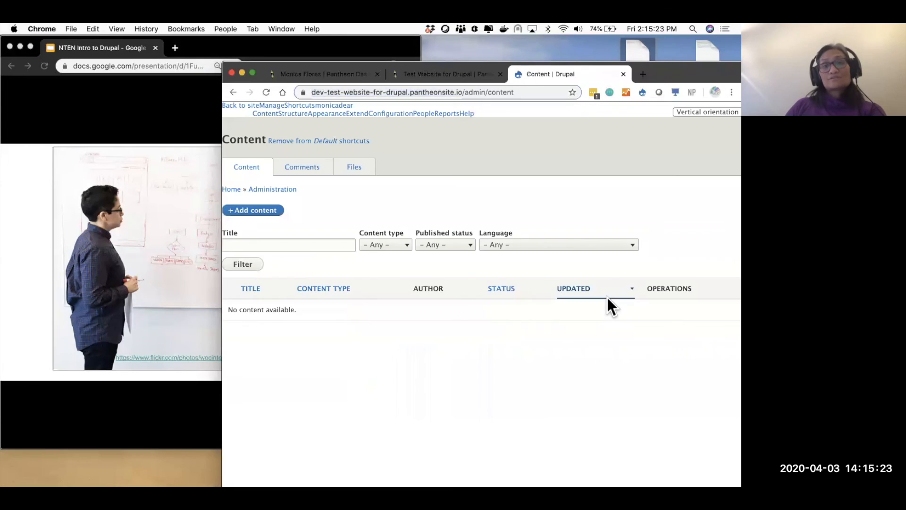
{"action": "left_click", "coordinate": [180, 124]}
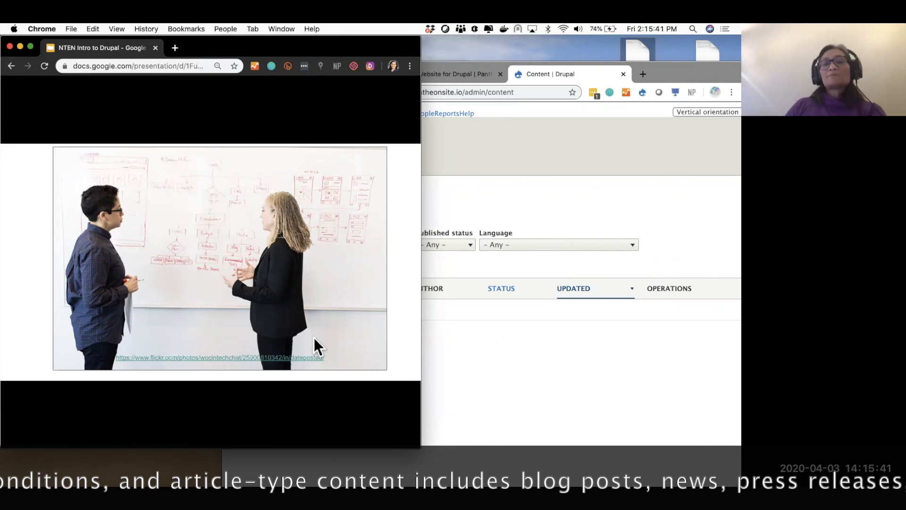
- Advance the slides past Basic Install and User #1 to the Structure slide, then return to Drupal
{"action": "left_click", "coordinate": [315, 306]}
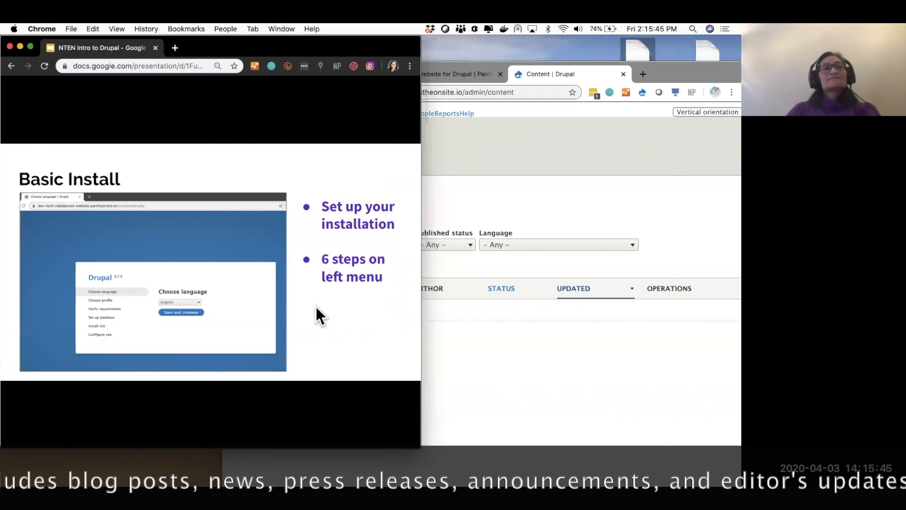
{"action": "left_click", "coordinate": [281, 309]}
{"action": "left_click", "coordinate": [282, 309]}
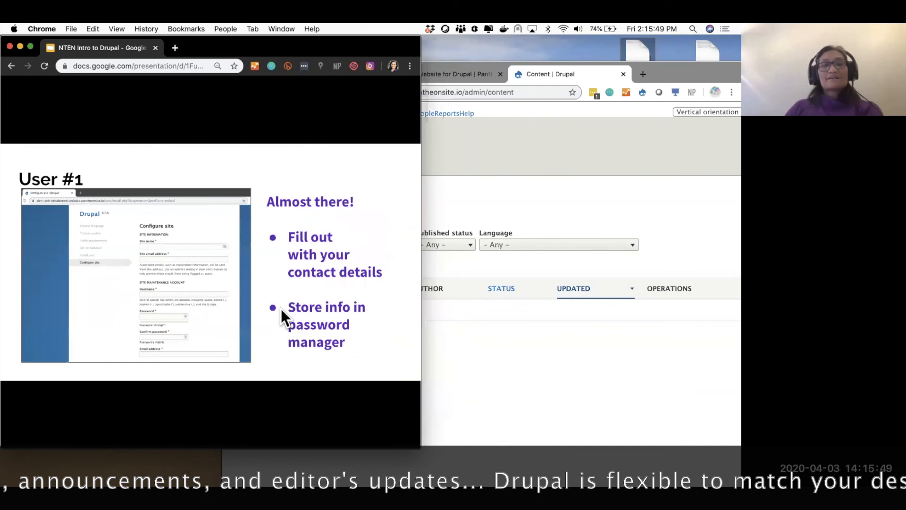
{"action": "left_click", "coordinate": [281, 309]}
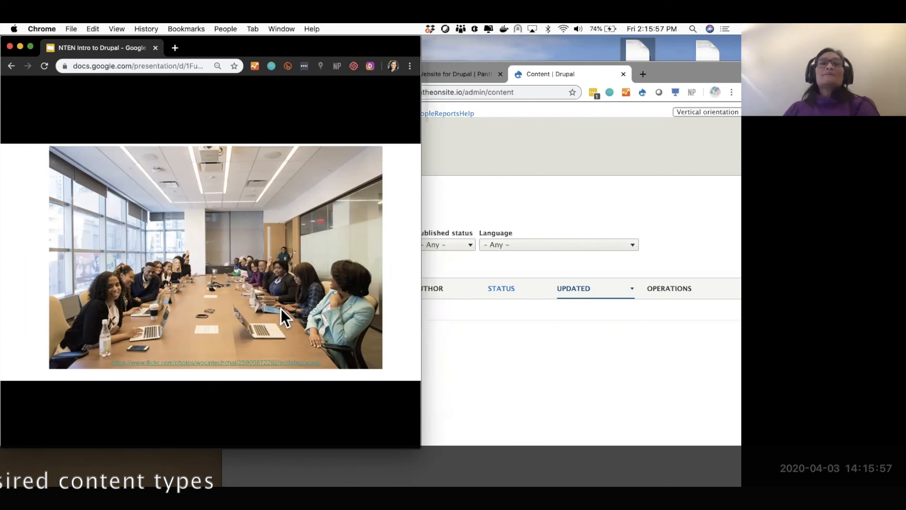
{"action": "left_click", "coordinate": [281, 308]}
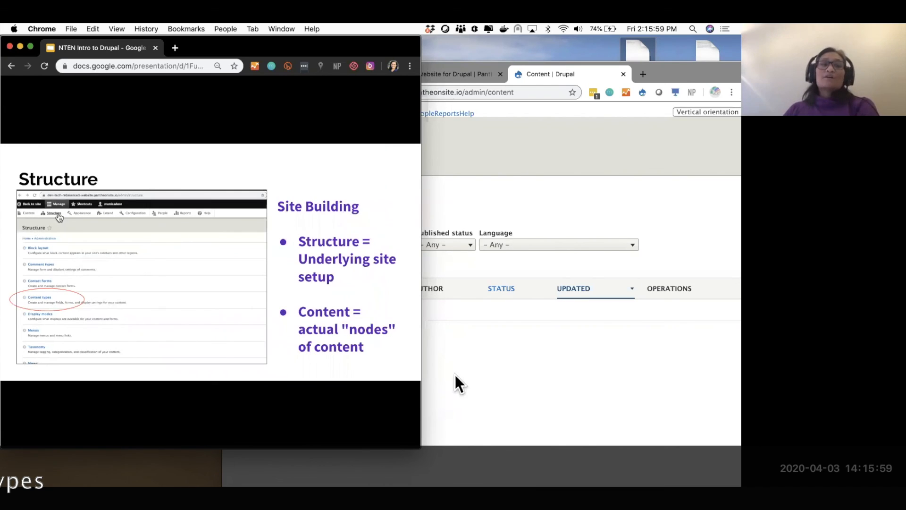
{"action": "left_click", "coordinate": [481, 383]}
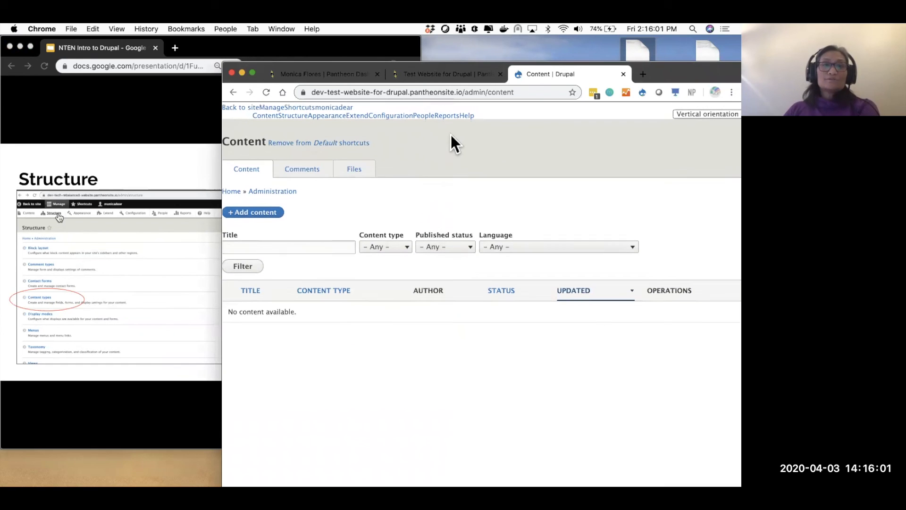
{"action": "left_click", "coordinate": [241, 105]}
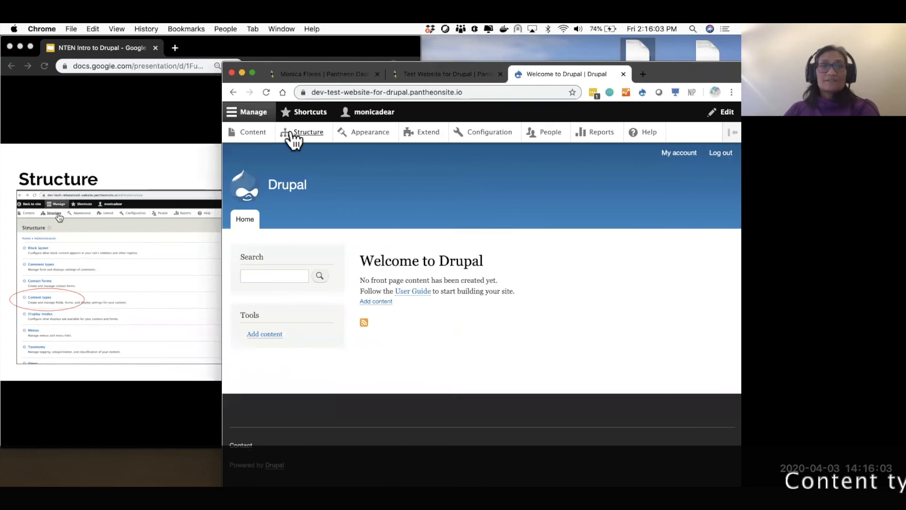
{"action": "left_click", "coordinate": [292, 134]}
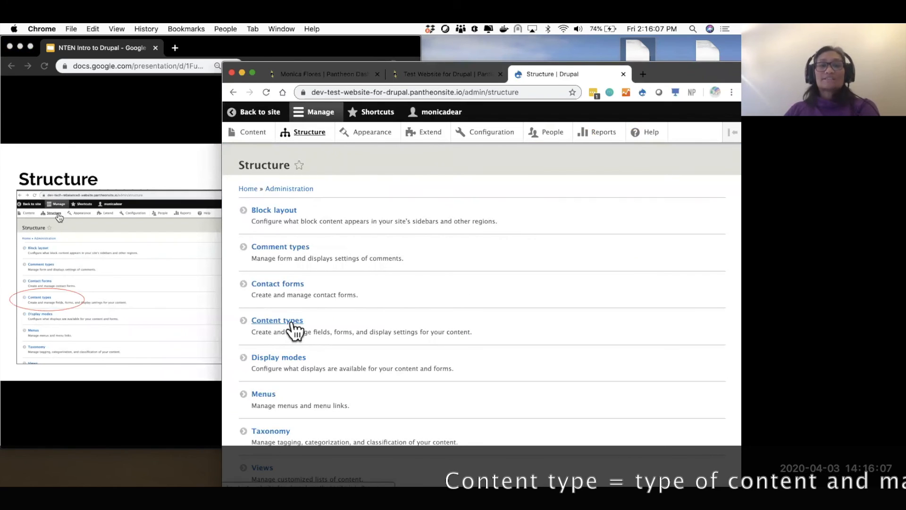
{"action": "left_click", "coordinate": [291, 322]}
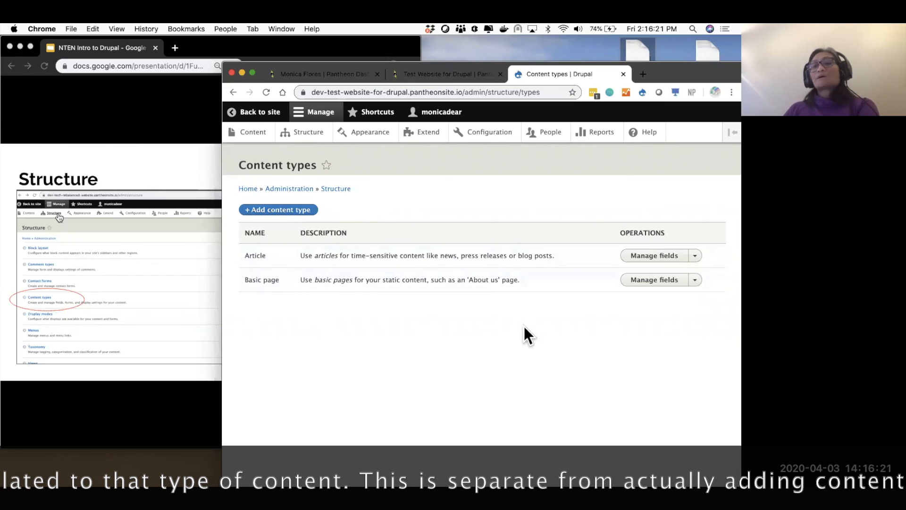
{"action": "left_click", "coordinate": [656, 280]}
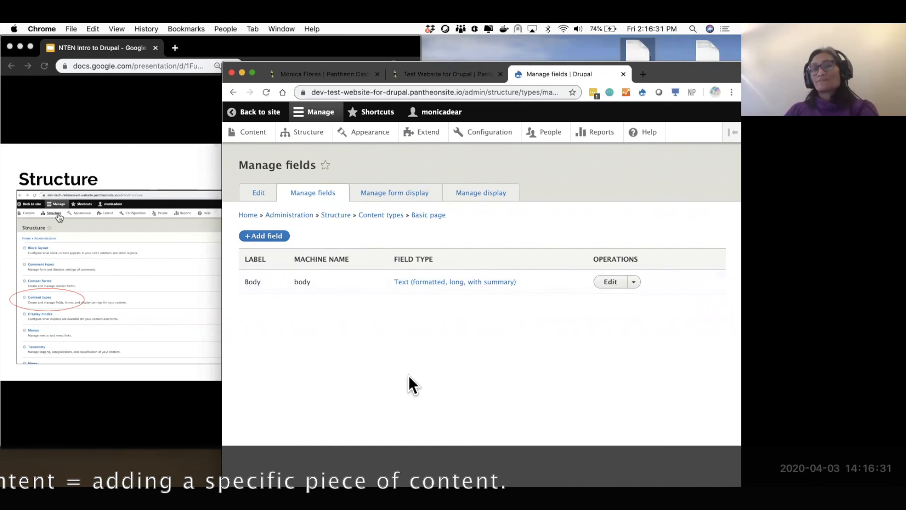
{"action": "left_click", "coordinate": [229, 91]}
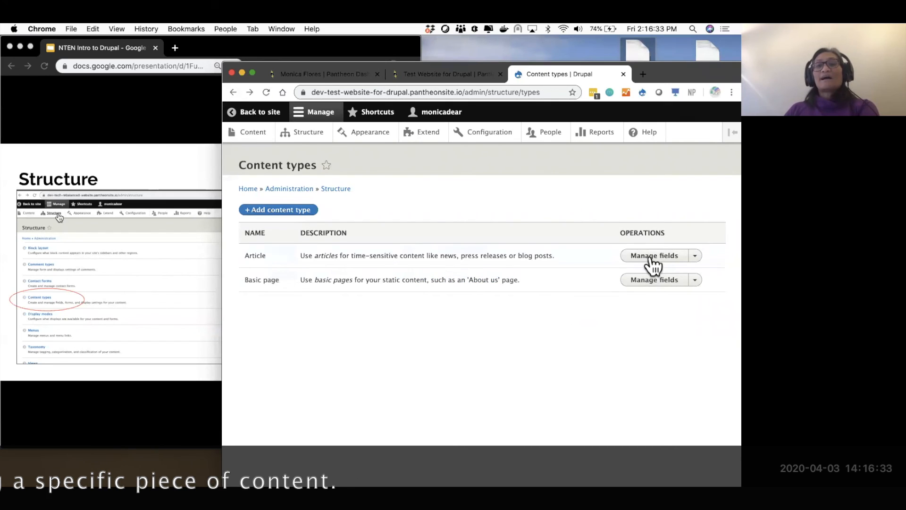
{"action": "left_click", "coordinate": [651, 256]}
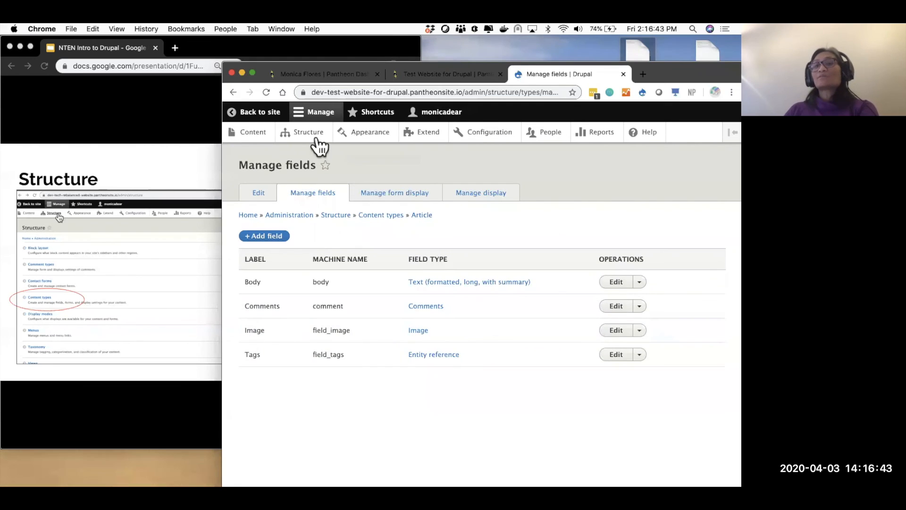
{"action": "left_click", "coordinate": [232, 92]}
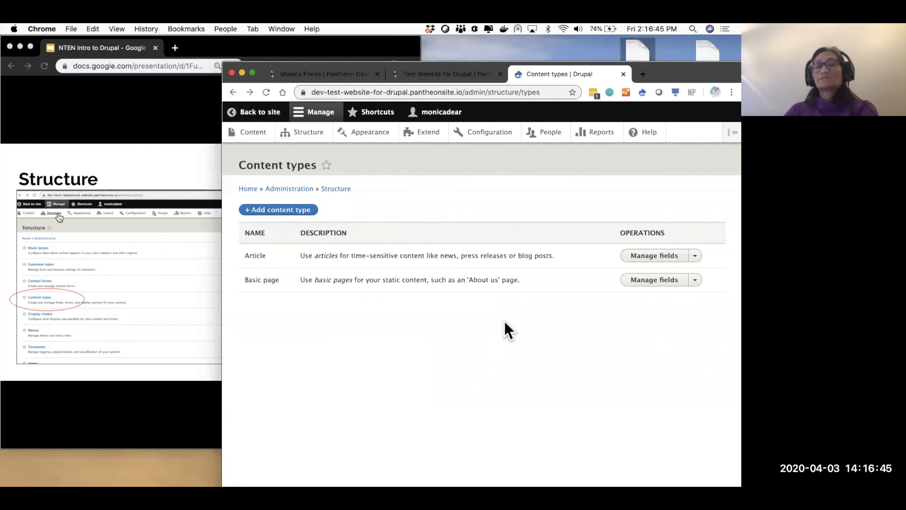
{"action": "left_click", "coordinate": [259, 137]}
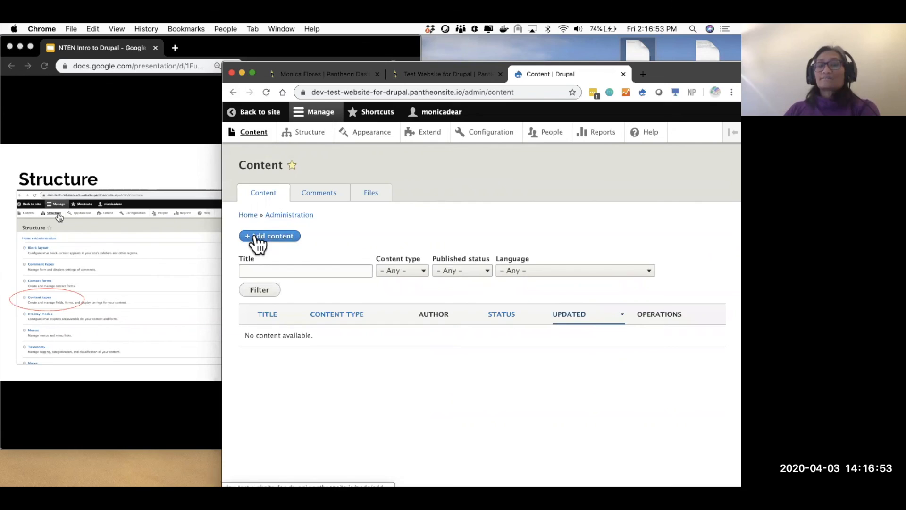
- Start a Basic page titled 'About Us' and open a new tab toward lipsum.com/feed/html
{"action": "left_click", "coordinate": [257, 237]}
{"action": "left_click", "coordinate": [264, 249]}
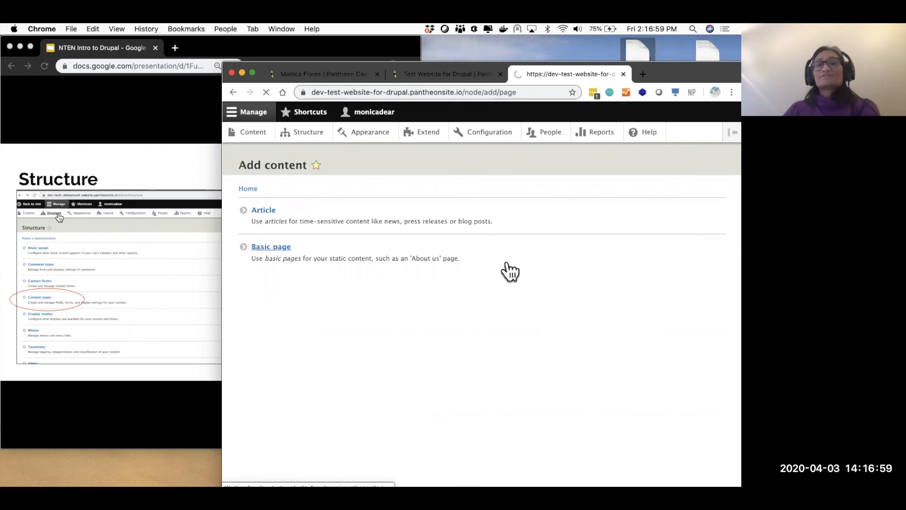
{"action": "left_click", "coordinate": [317, 220]}
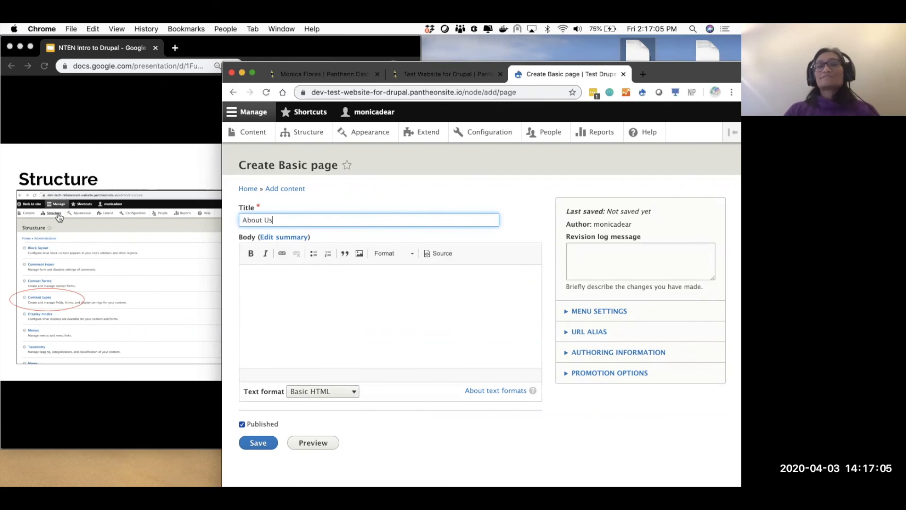
{"action": "left_click", "coordinate": [643, 75]}
{"action": "type", "text": "li"}
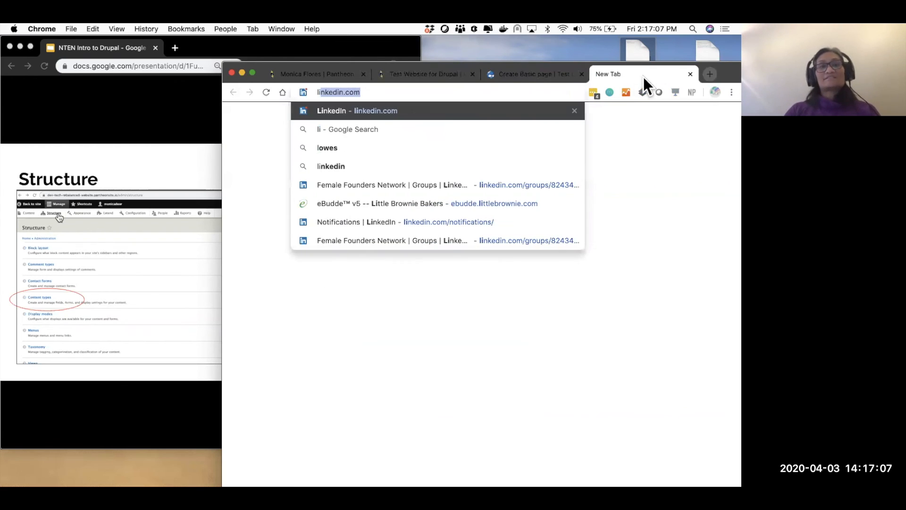
{"action": "type", "text": "pum.com/"}
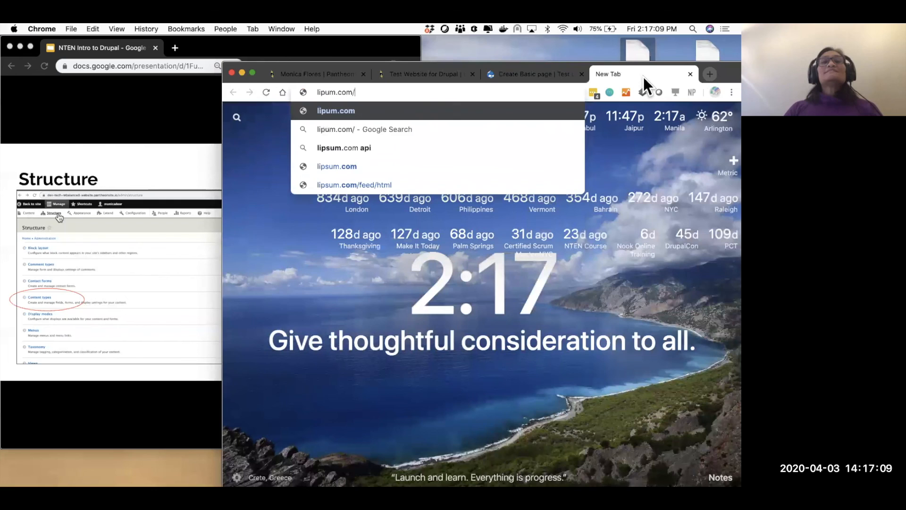
{"action": "type", "text": "feed/hm"}
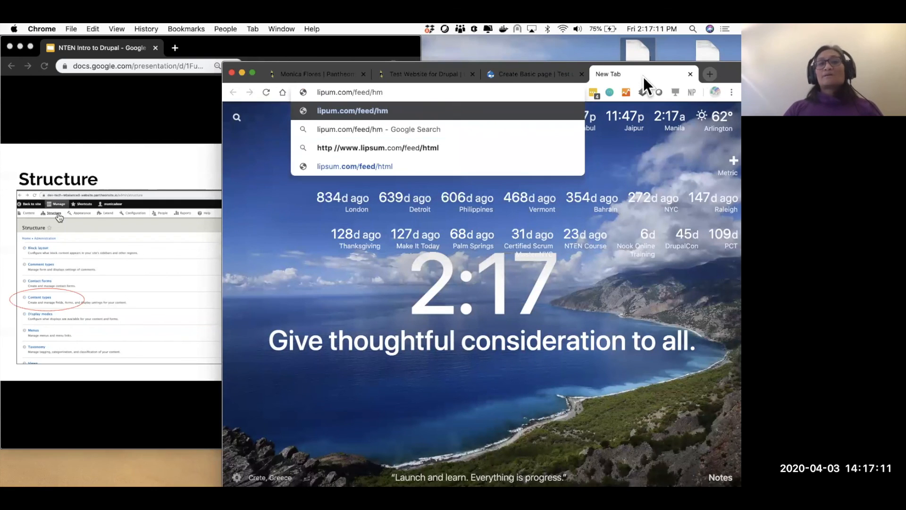
- Copy the Lorem Ipsum heading and first paragraphs from lipsum.com into the About Us body
{"action": "key", "text": "Down"}
{"action": "key", "text": "Return"}
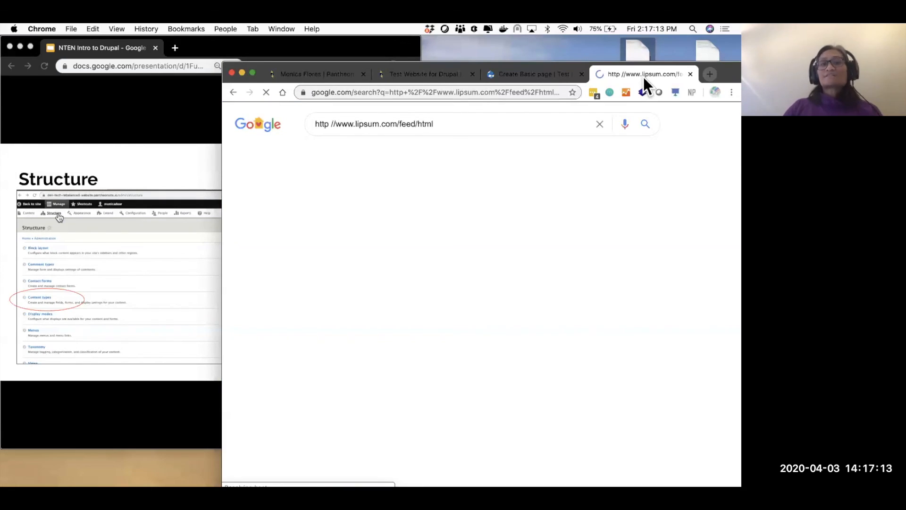
{"action": "left_click", "coordinate": [448, 235]}
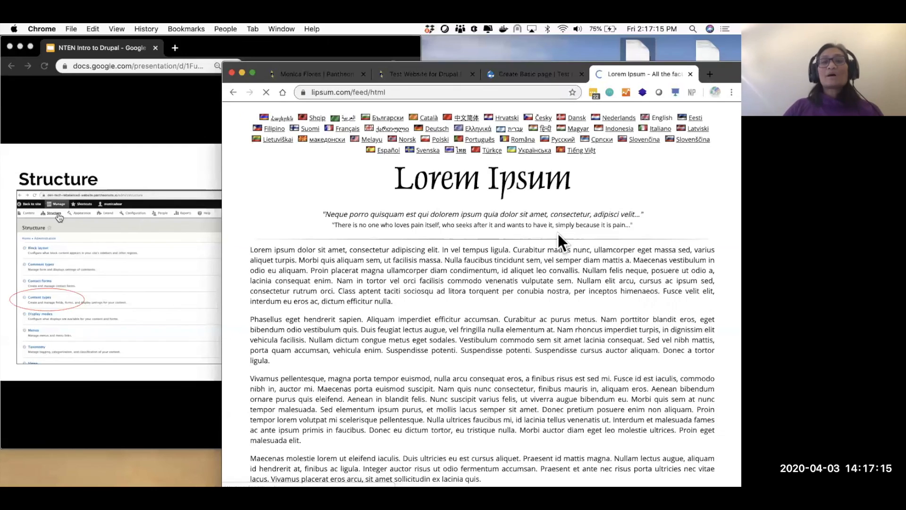
{"action": "left_click_drag", "start_coordinate": [250, 247], "coordinate": [384, 429]}
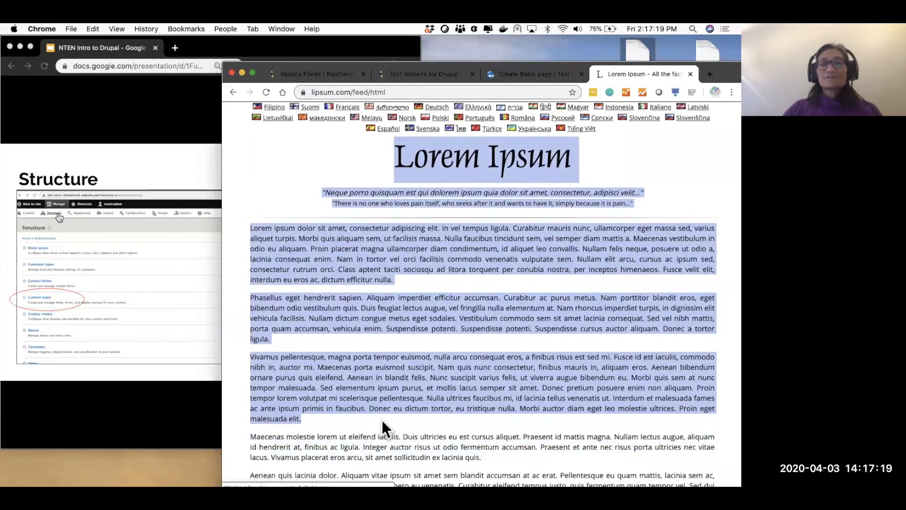
{"action": "left_click", "coordinate": [521, 75]}
{"action": "left_click", "coordinate": [336, 329]}
{"action": "key", "text": "super+v"}
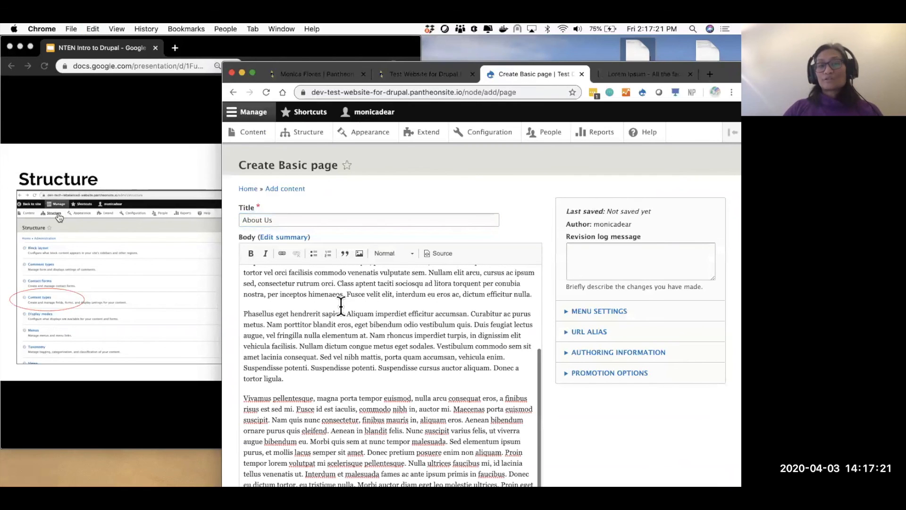
- Save the About Us Basic page, creating node/1
{"action": "scroll", "coordinate": [332, 302], "scroll_direction": "down", "scroll_amount": 4}
{"action": "left_click", "coordinate": [259, 438]}
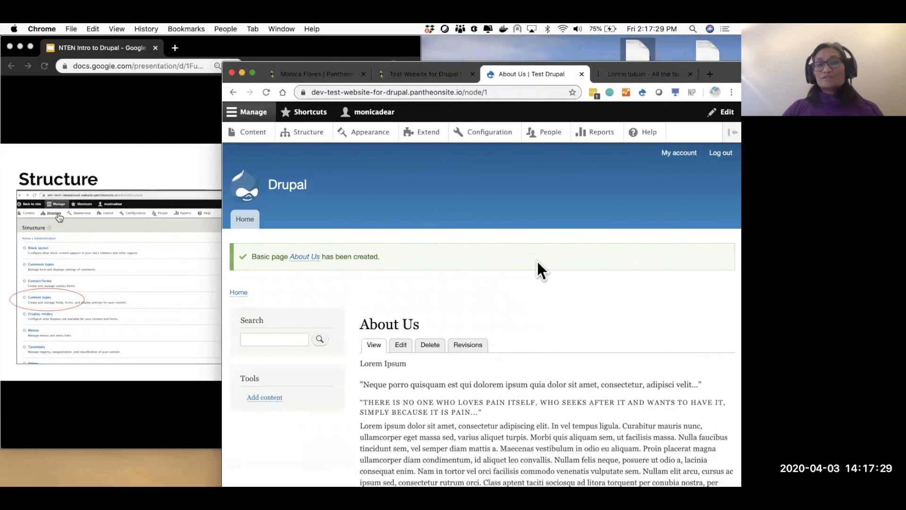
{"action": "double_click", "coordinate": [385, 324]}
{"action": "left_click", "coordinate": [384, 324]}
{"action": "scroll", "coordinate": [427, 385], "scroll_direction": "down", "scroll_amount": 5}
{"action": "scroll", "coordinate": [427, 385], "scroll_direction": "down", "scroll_amount": 4}
{"action": "scroll", "coordinate": [427, 385], "scroll_direction": "up", "scroll_amount": 7}
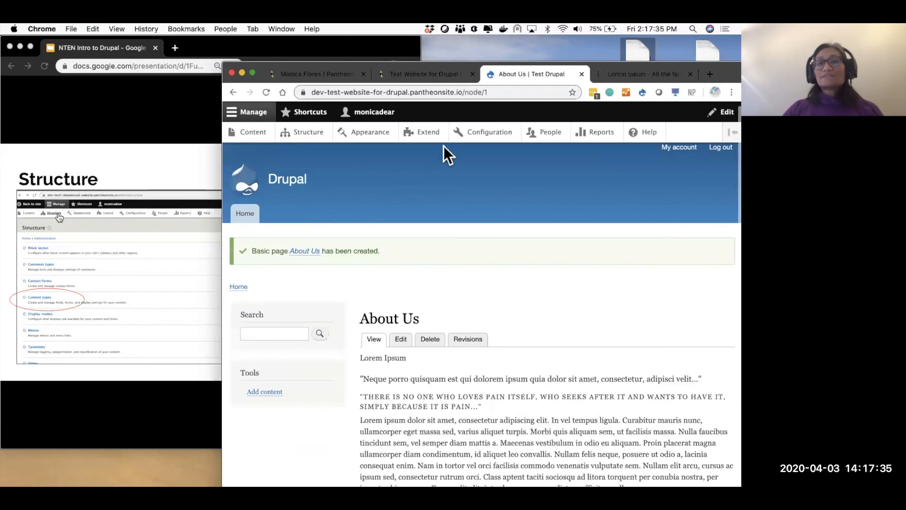
- Highlight node/1 in the address, move the About Us tab into its own window, and go to Content
{"action": "left_click_drag", "start_coordinate": [491, 92], "coordinate": [460, 92]}
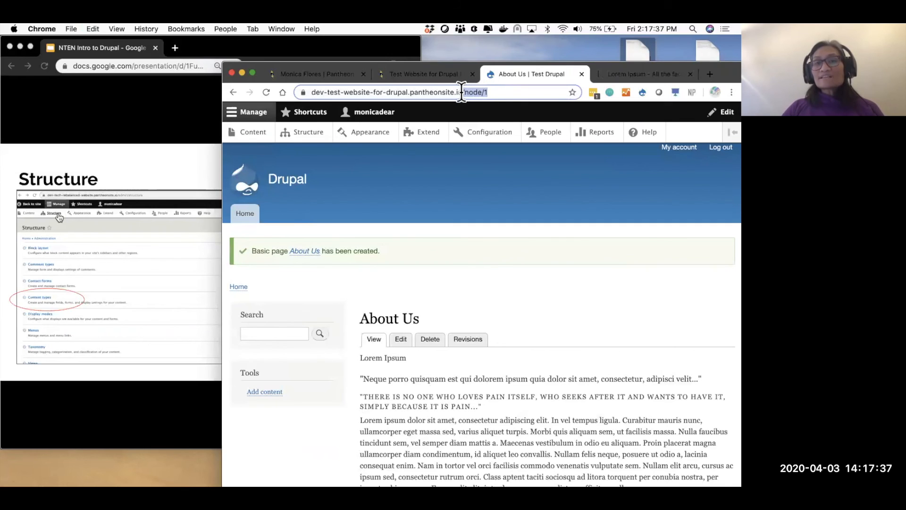
{"action": "left_click_drag", "start_coordinate": [522, 71], "coordinate": [486, 74]}
{"action": "left_click_drag", "start_coordinate": [398, 93], "coordinate": [525, 105]}
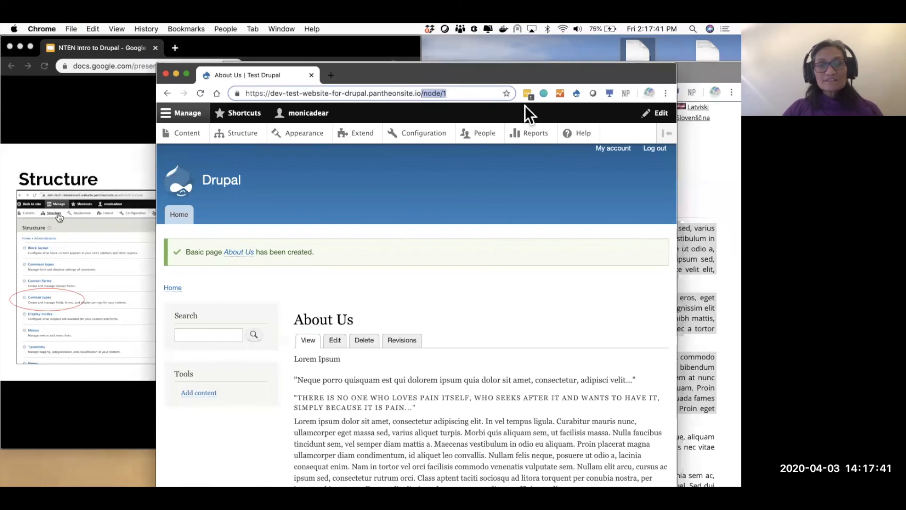
{"action": "left_click", "coordinate": [193, 134]}
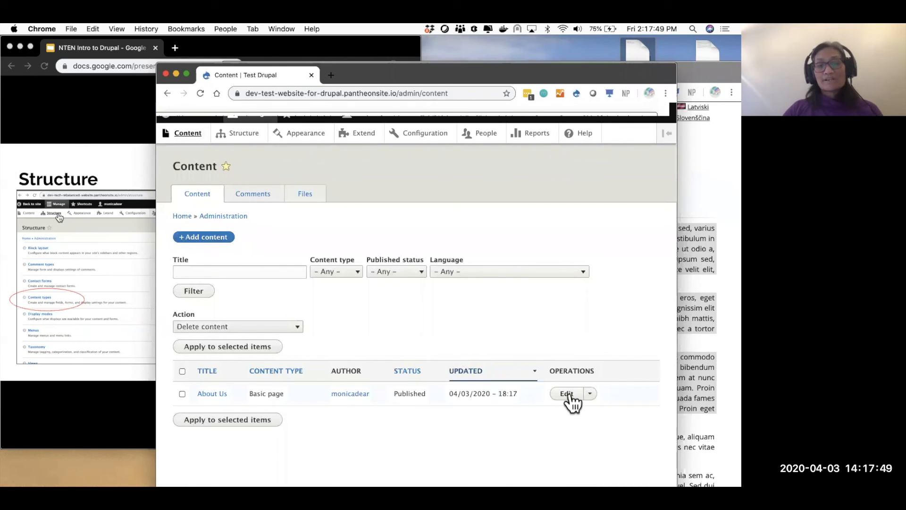
- Open About Us for editing, then trim the address back to node/1 to view the page
{"action": "left_click", "coordinate": [568, 397]}
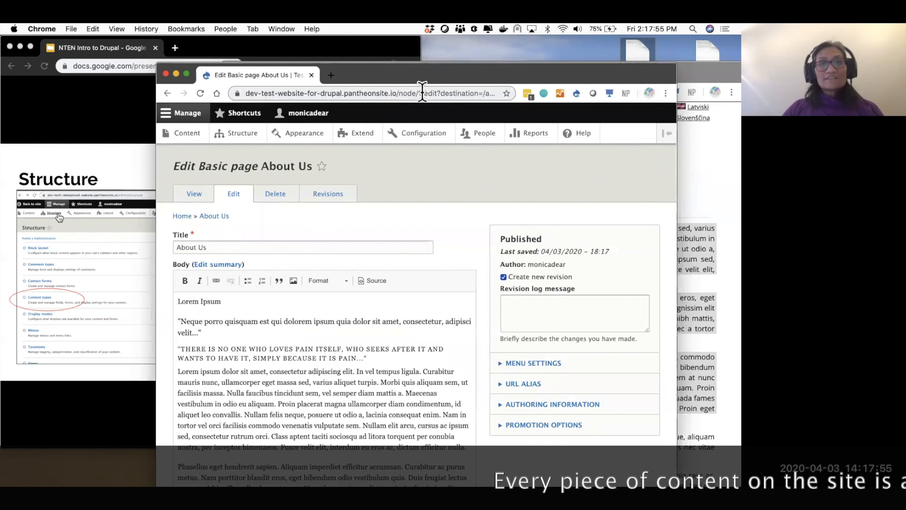
{"action": "left_click_drag", "start_coordinate": [424, 93], "coordinate": [492, 111]}
{"action": "key", "text": "BackSpace"}
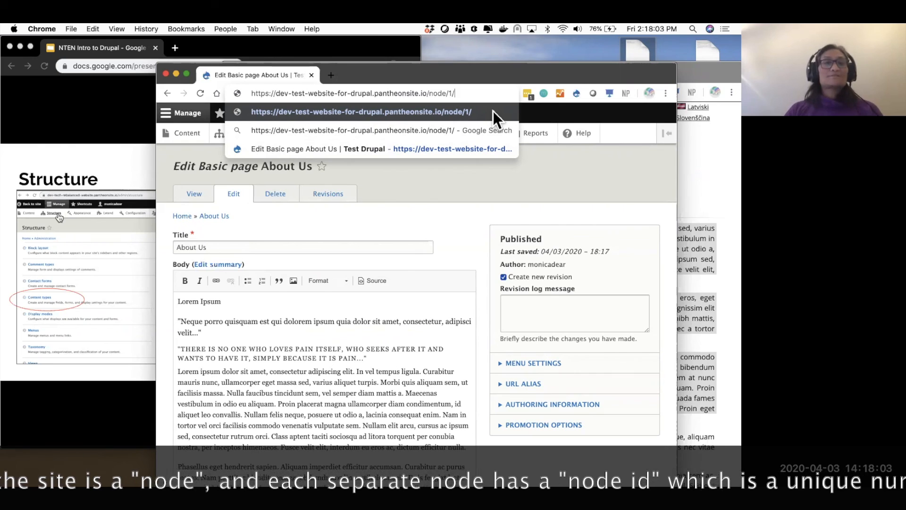
{"action": "key", "text": "BackSpace"}
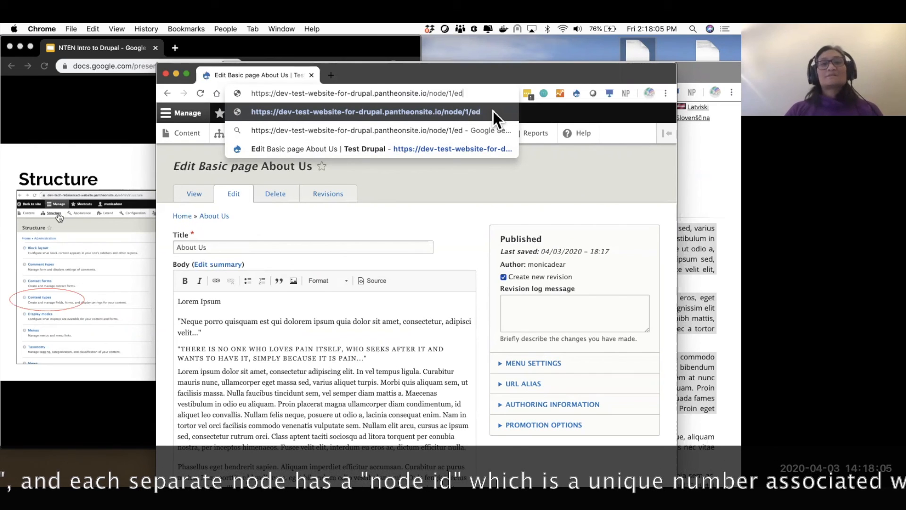
{"action": "key", "text": "Return"}
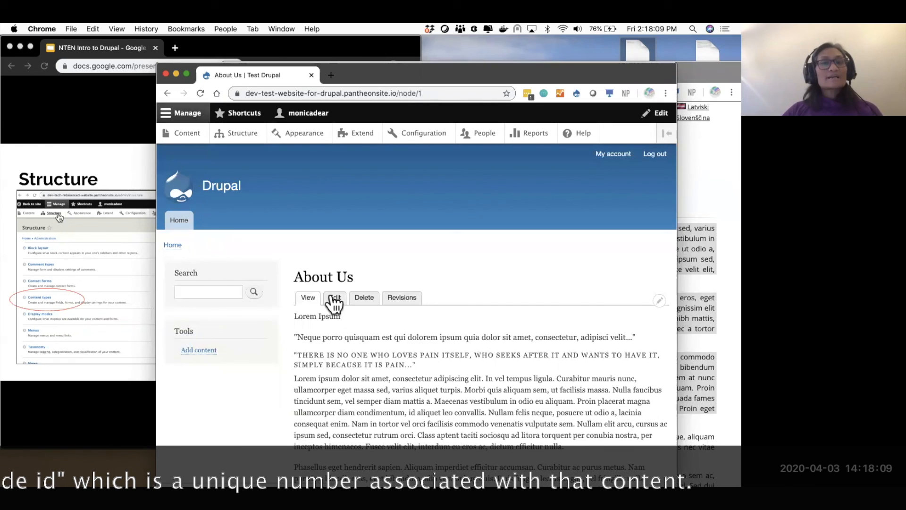
- Return to the Content listing and reopen the About Us edit form
{"action": "left_click", "coordinate": [185, 134]}
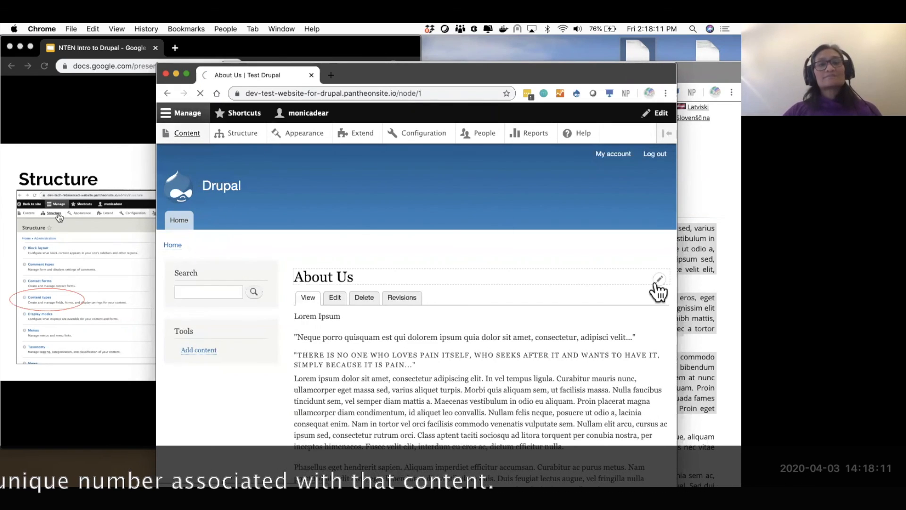
{"action": "left_click", "coordinate": [566, 395]}
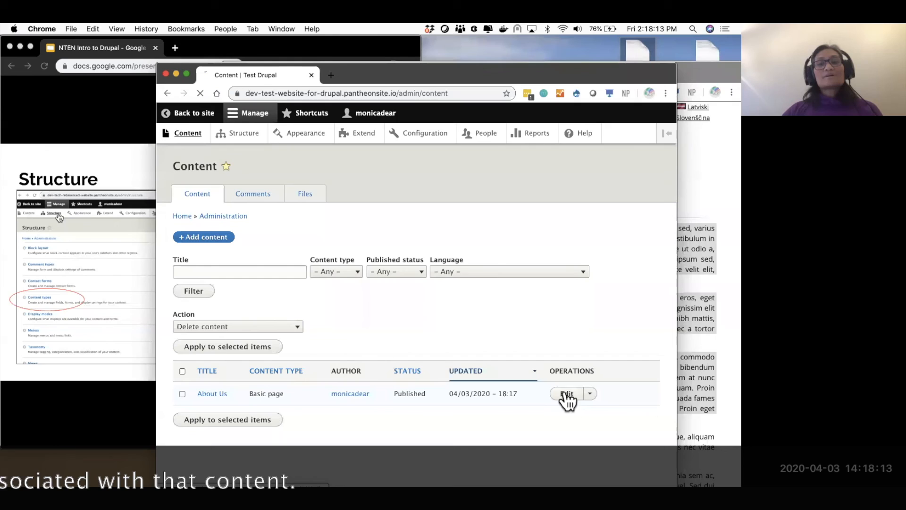
{"action": "scroll", "coordinate": [552, 311], "scroll_direction": "down", "scroll_amount": 2}
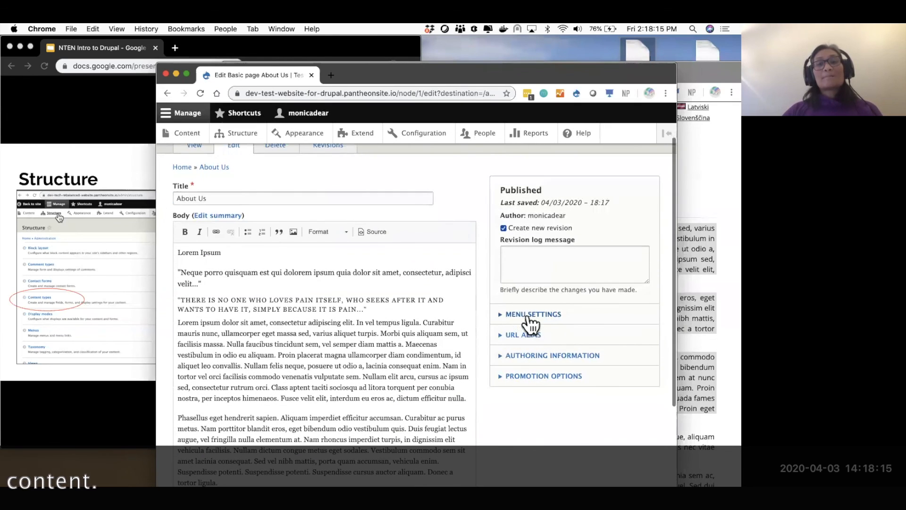
- Give About Us a menu link titled 'About', save, and view the page on the site
{"action": "left_click", "coordinate": [530, 316]}
{"action": "left_click", "coordinate": [531, 317]}
{"action": "left_click", "coordinate": [530, 317]}
{"action": "left_click", "coordinate": [504, 333]}
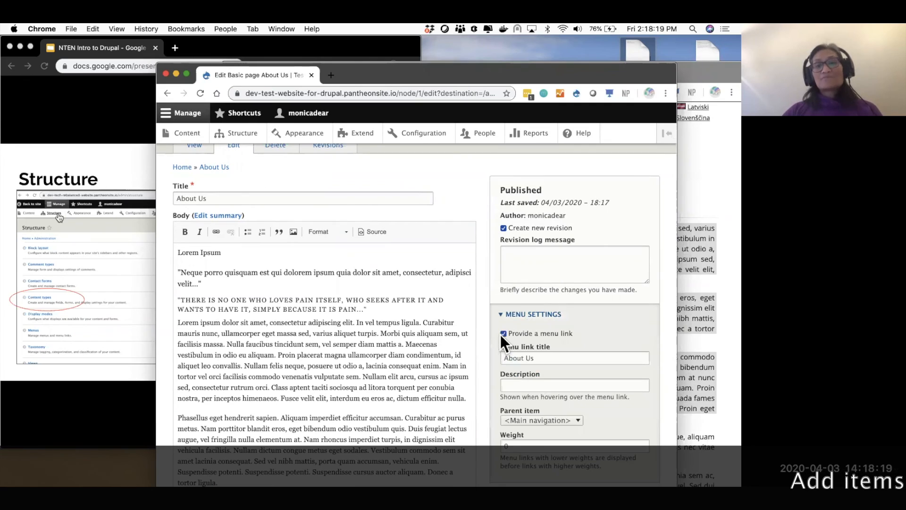
{"action": "double_click", "coordinate": [529, 358]}
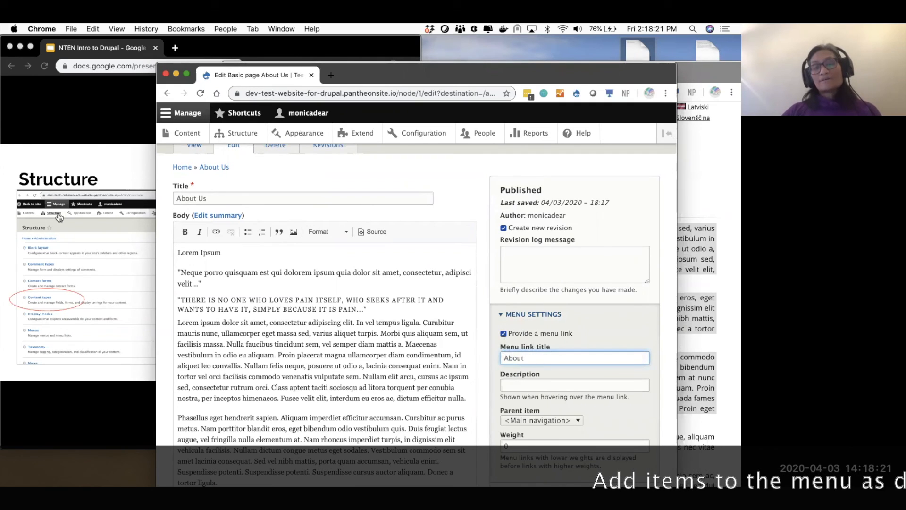
{"action": "scroll", "coordinate": [539, 309], "scroll_direction": "down", "scroll_amount": 5}
{"action": "left_click", "coordinate": [519, 321]}
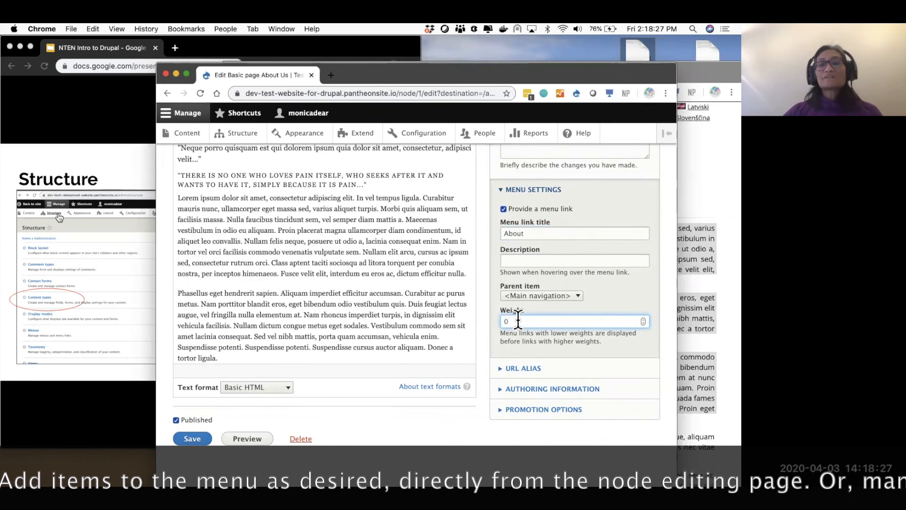
{"action": "left_click", "coordinate": [191, 439]}
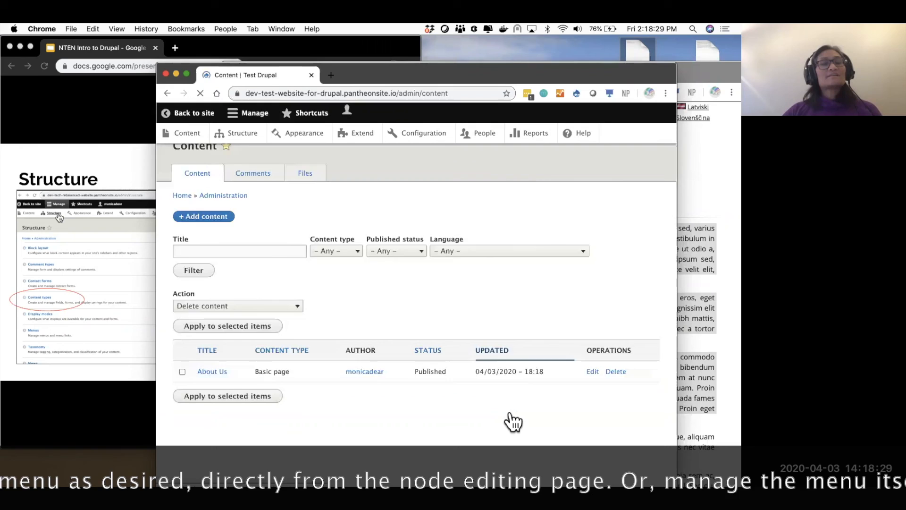
{"action": "left_click", "coordinate": [188, 113]}
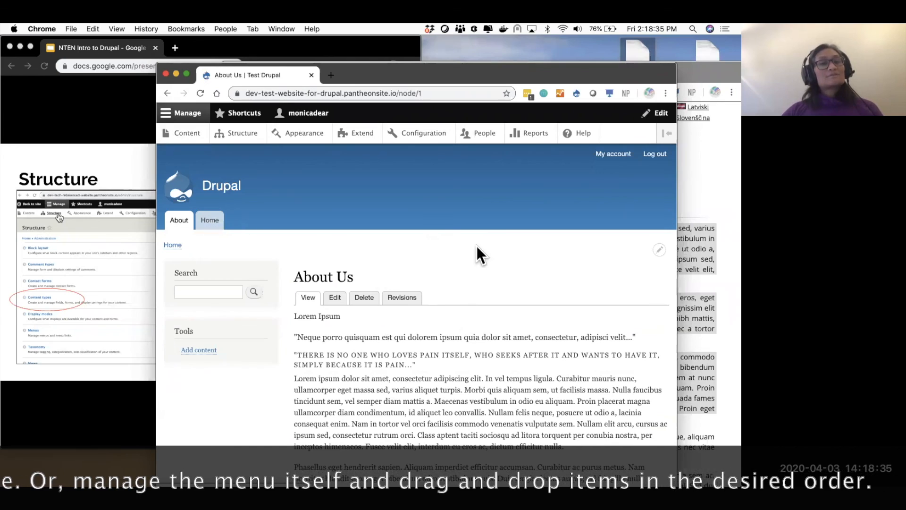
- Drag Home above About in the Main navigation menu and save the order
{"action": "left_click", "coordinate": [666, 218]}
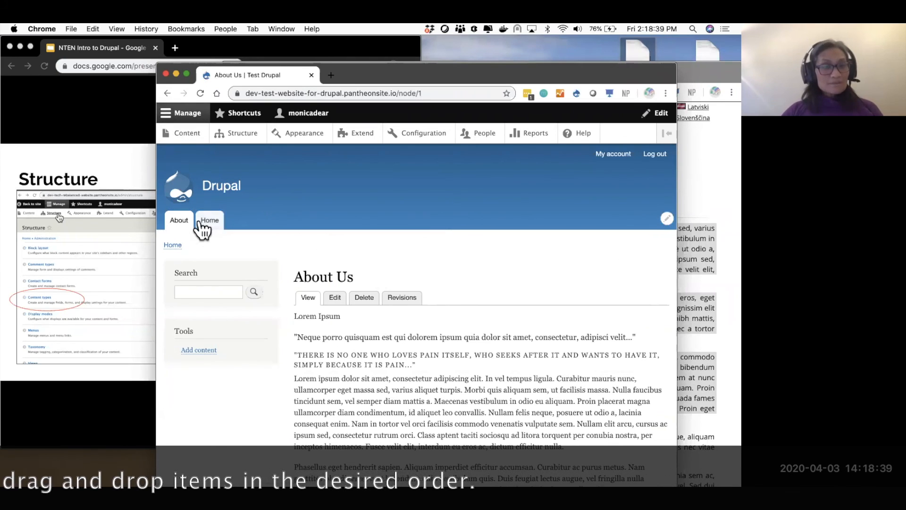
{"action": "left_click", "coordinate": [667, 219]}
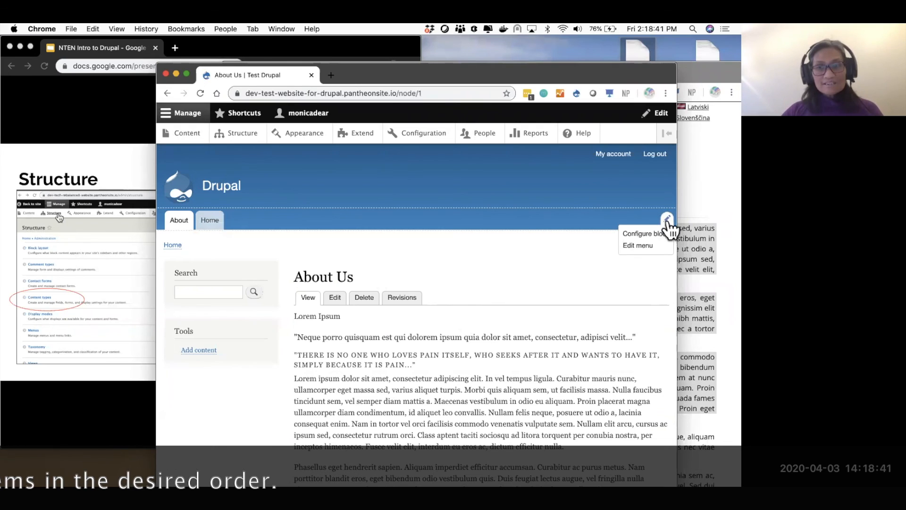
{"action": "left_click", "coordinate": [640, 245]}
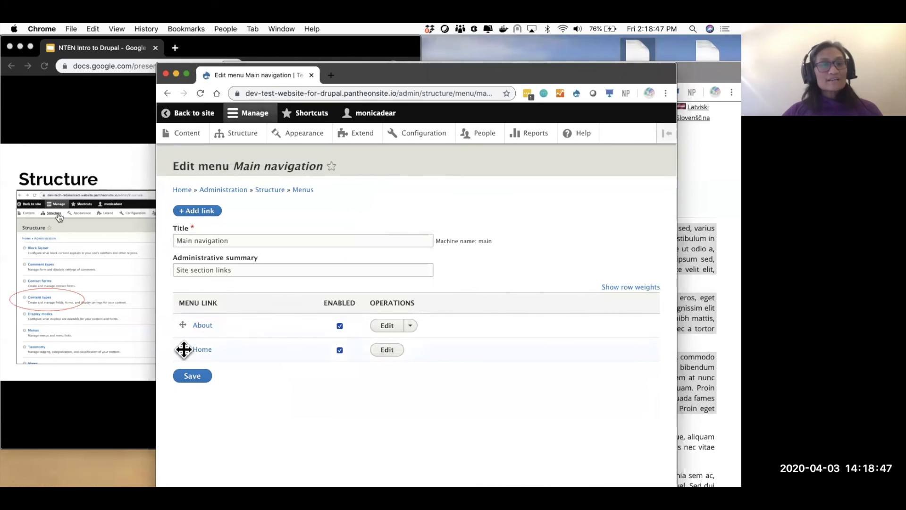
{"action": "left_click_drag", "start_coordinate": [185, 351], "coordinate": [180, 327]}
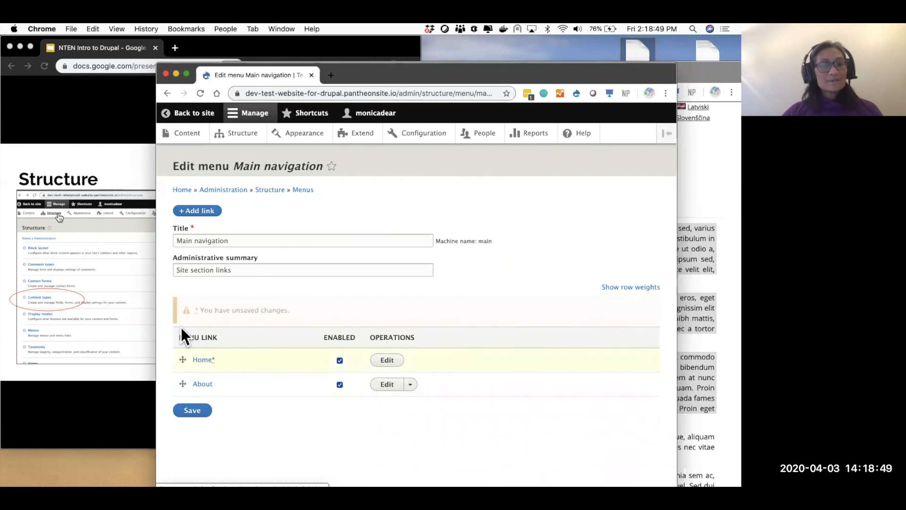
{"action": "left_click", "coordinate": [185, 410]}
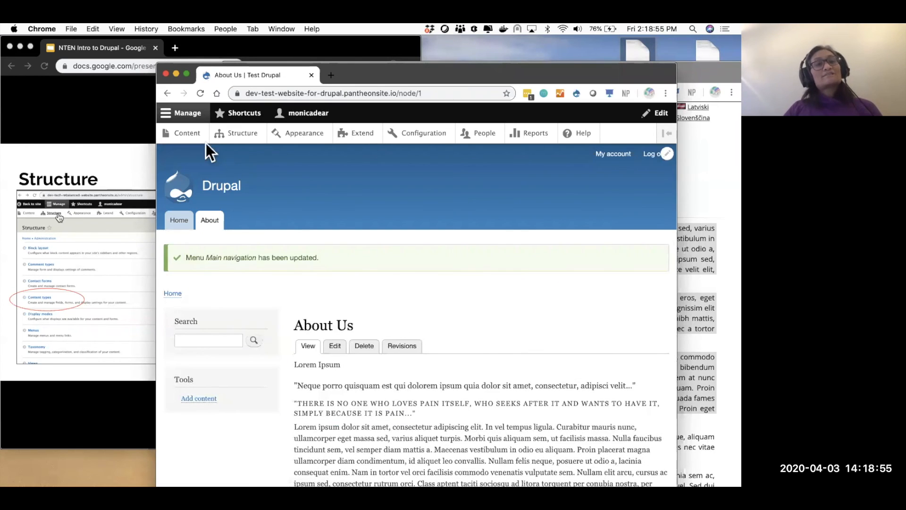
- Bring the slides forward and advance past Content Types to the Add Content Type slide
{"action": "left_click", "coordinate": [89, 118]}
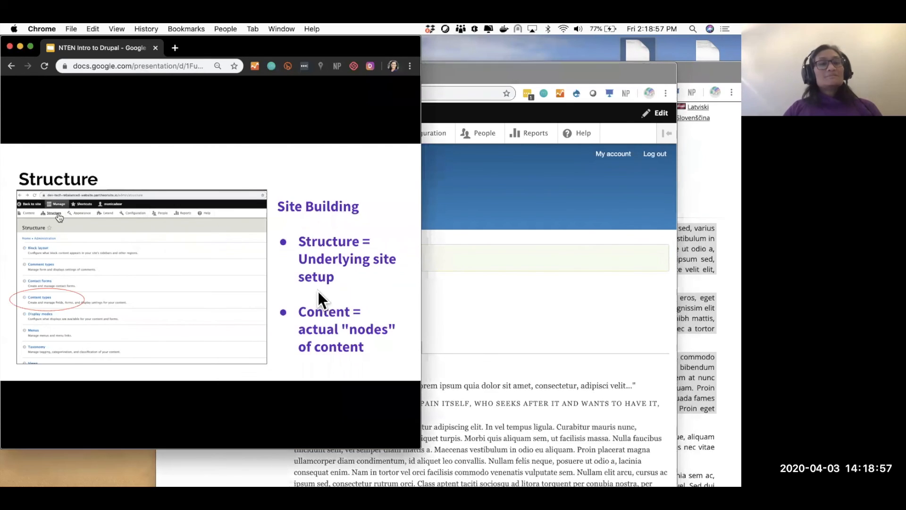
{"action": "key", "text": "Right"}
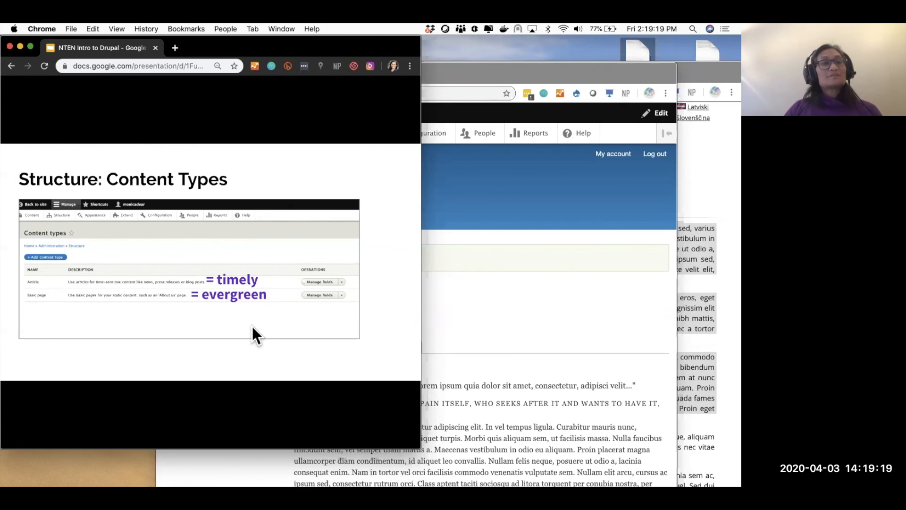
{"action": "key", "text": "Right"}
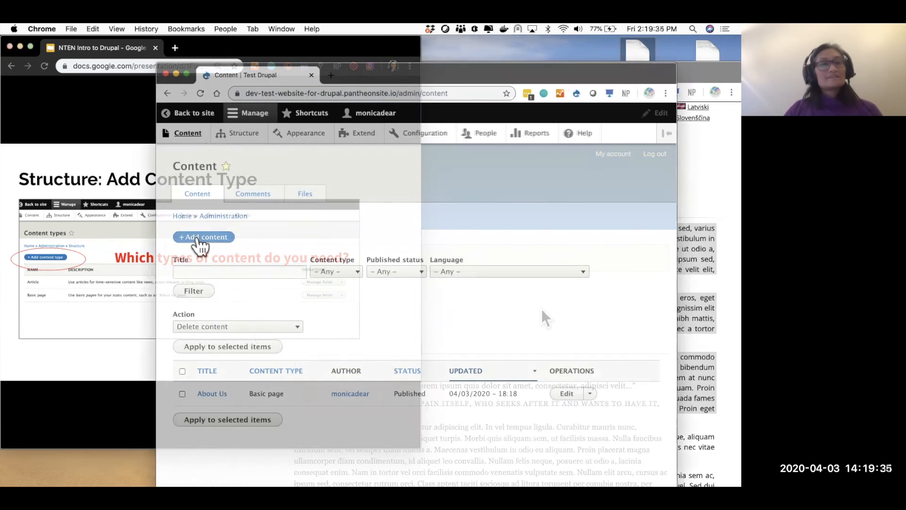
- Start a new Basic page titled 'Test' and undo an incorrect paste into the body
{"action": "left_click", "coordinate": [202, 236]}
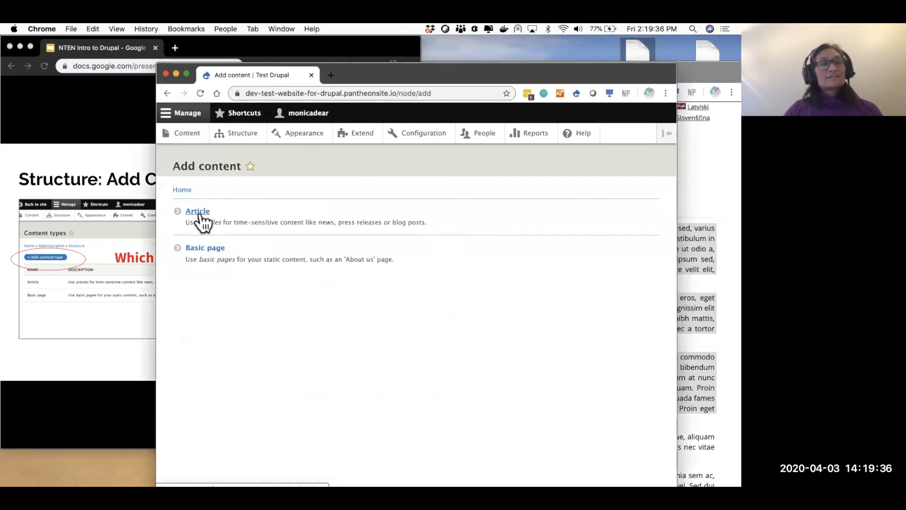
{"action": "left_click", "coordinate": [189, 251]}
{"action": "left_click", "coordinate": [285, 225]}
{"action": "type", "text": "Test"}
{"action": "left_click", "coordinate": [259, 314]}
{"action": "type", "text": "/node/1"}
{"action": "key", "text": "super+z"}
- Copy the Lorem Ipsum text into the body and complete the title as 'Test 1'
{"action": "left_click_drag", "start_coordinate": [475, 71], "coordinate": [474, 232]}
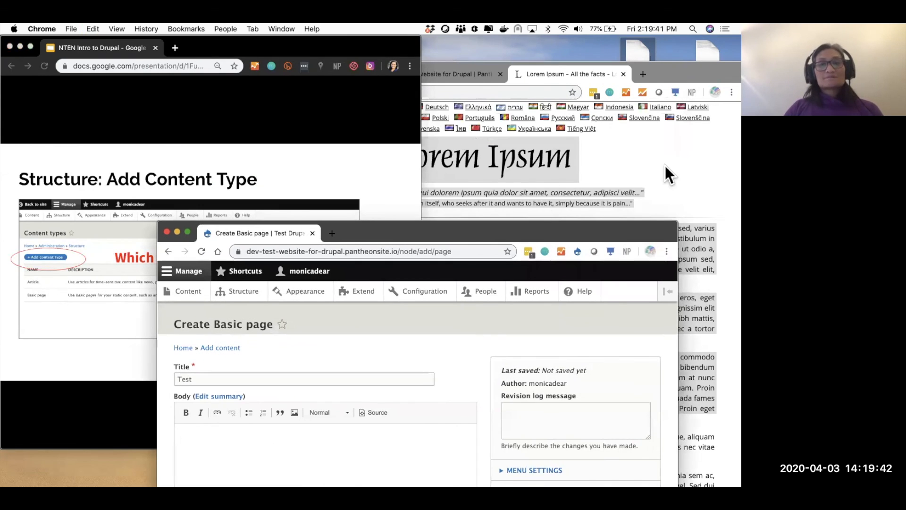
{"action": "left_click", "coordinate": [665, 170]}
{"action": "key", "text": "super+c"}
{"action": "left_click", "coordinate": [198, 464]}
{"action": "key", "text": "super+v"}
{"action": "left_click", "coordinate": [218, 378]}
{"action": "type", "text": "1"}
{"action": "scroll", "coordinate": [354, 311], "scroll_direction": "down", "scroll_amount": 3}
{"action": "left_click_drag", "start_coordinate": [456, 232], "coordinate": [444, 116]}
- Give Test 1 a menu link with weight 1 and save it as node/2
{"action": "left_click", "coordinate": [519, 292]}
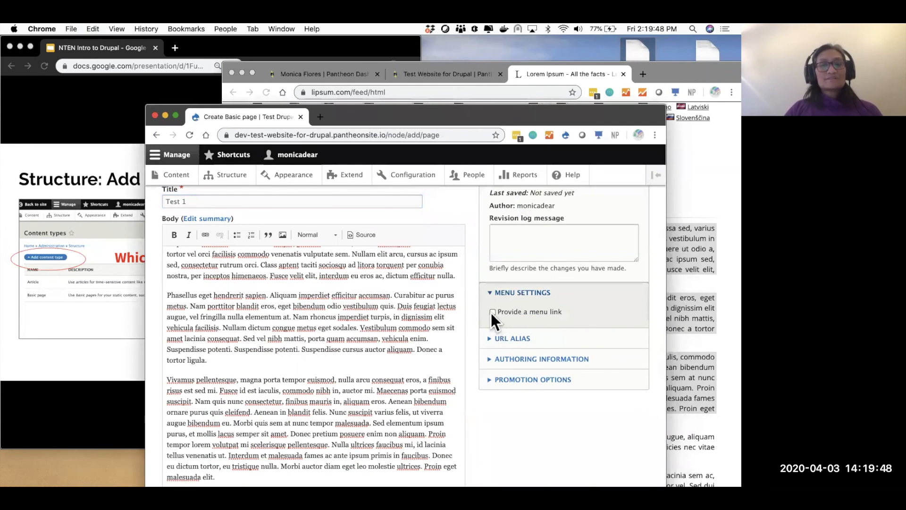
{"action": "left_click", "coordinate": [492, 312]}
{"action": "double_click", "coordinate": [510, 424]}
{"action": "type", "text": "10"}
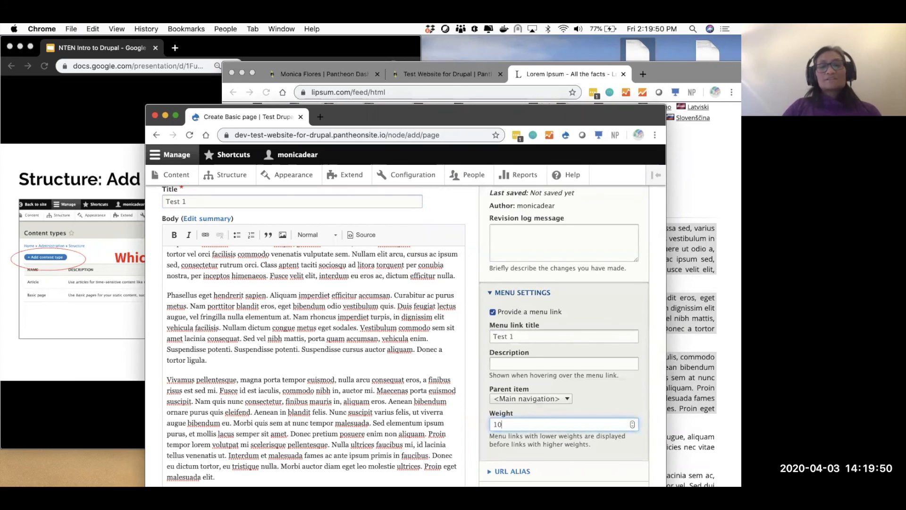
{"action": "scroll", "coordinate": [509, 420], "scroll_direction": "down", "scroll_amount": 3}
{"action": "left_click", "coordinate": [182, 479]}
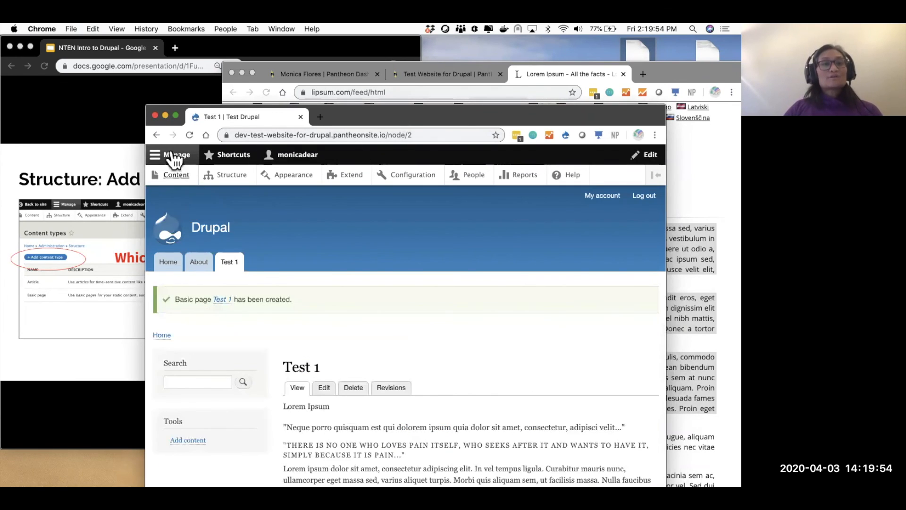
{"action": "left_click", "coordinate": [157, 134]}
- Retitle the page to Test 2, give it a menu link with an adjusted weight, and save
{"action": "left_click", "coordinate": [211, 263]}
{"action": "key", "text": "BackSpace"}
{"action": "type", "text": "2"}
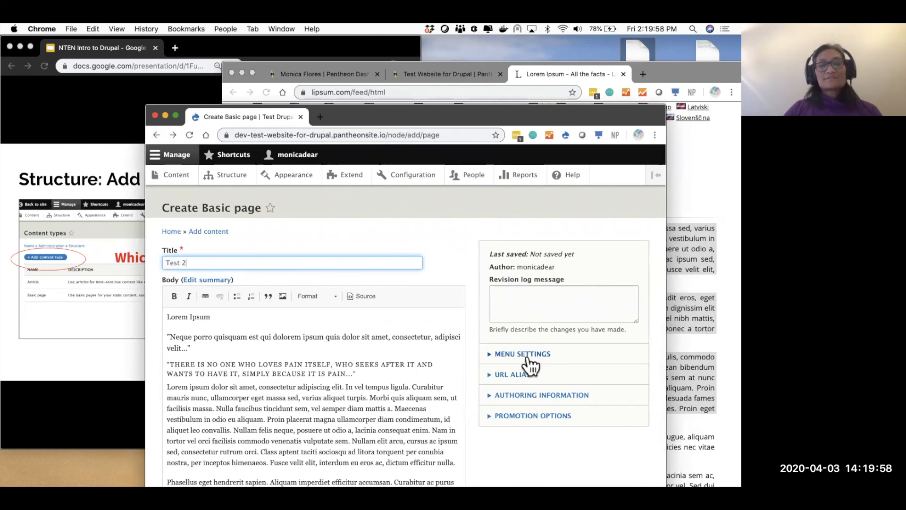
{"action": "left_click", "coordinate": [529, 355]}
{"action": "left_click", "coordinate": [493, 373]}
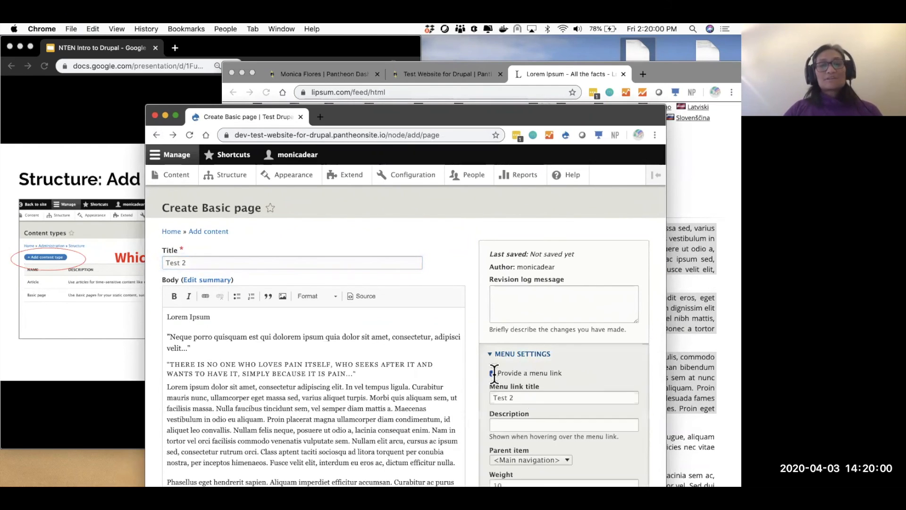
{"action": "scroll", "coordinate": [512, 397], "scroll_direction": "down", "scroll_amount": 2}
{"action": "left_click", "coordinate": [511, 397]}
{"action": "key", "text": "BackSpace"}
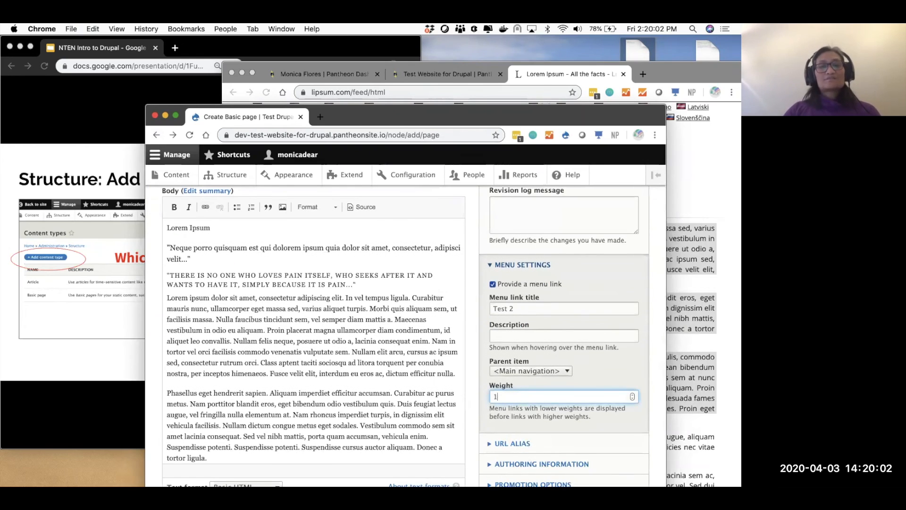
{"action": "scroll", "coordinate": [385, 362], "scroll_direction": "down", "scroll_amount": 10}
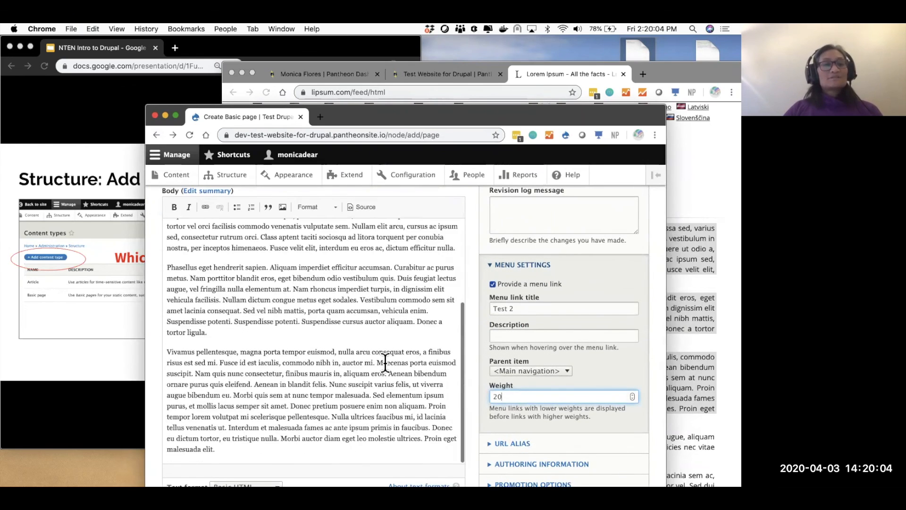
{"action": "left_click", "coordinate": [181, 479]}
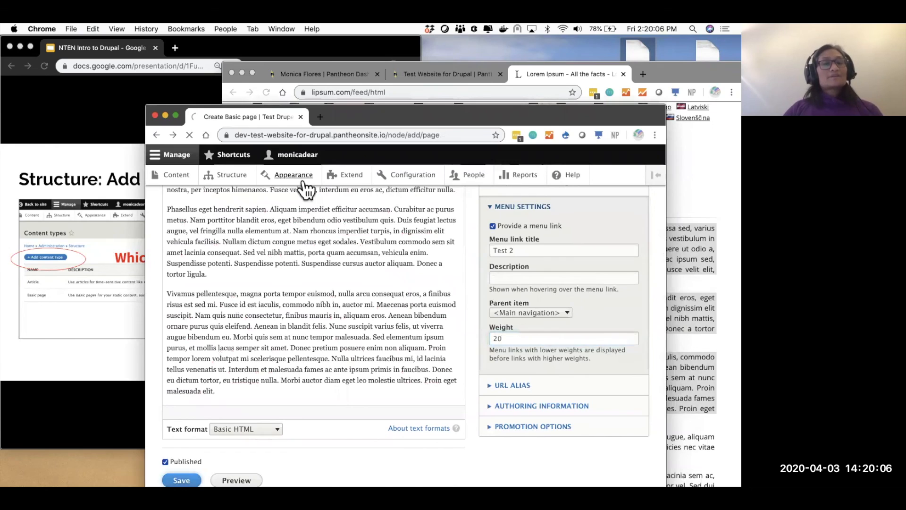
- Start a new Basic page at node/add/page titled test 3 with the Lorem Ipsum body pasted in
{"action": "left_click", "coordinate": [323, 387]}
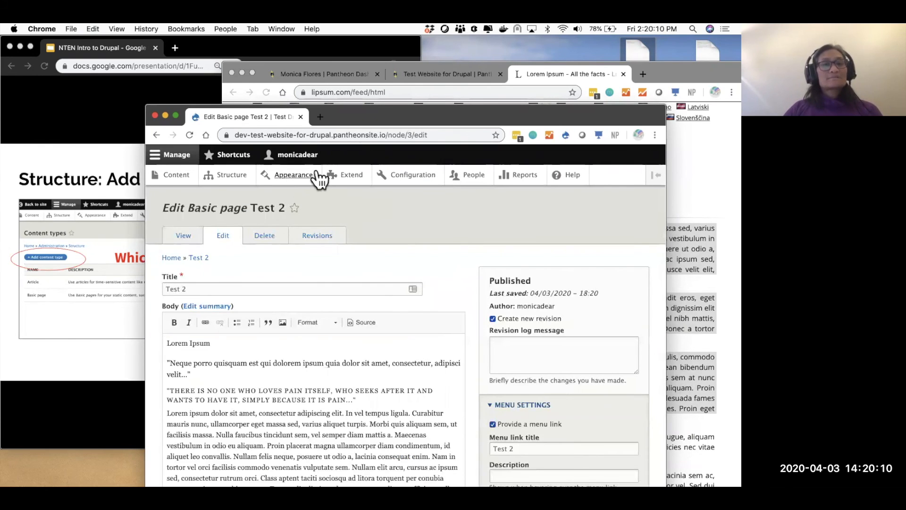
{"action": "left_click_drag", "start_coordinate": [407, 134], "coordinate": [560, 181]}
{"action": "type", "text": "add"}
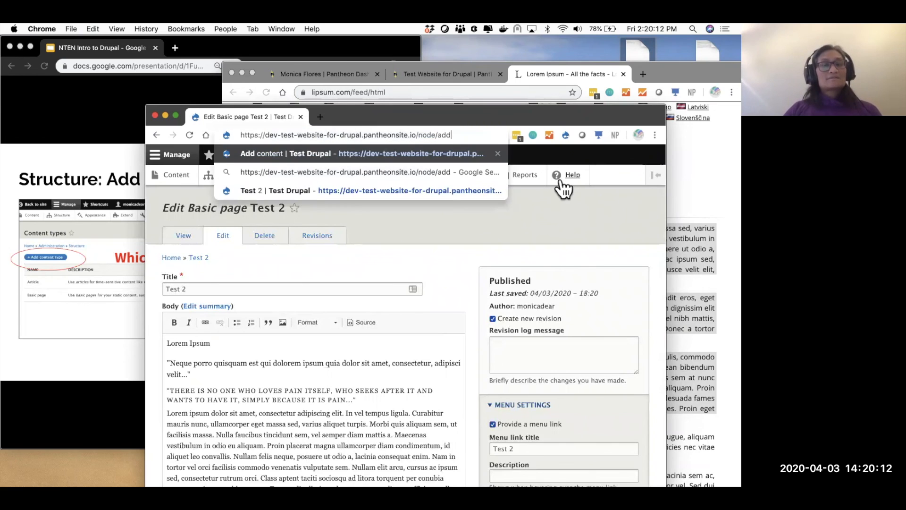
{"action": "type", "text": "/page"}
{"action": "key", "text": "Return"}
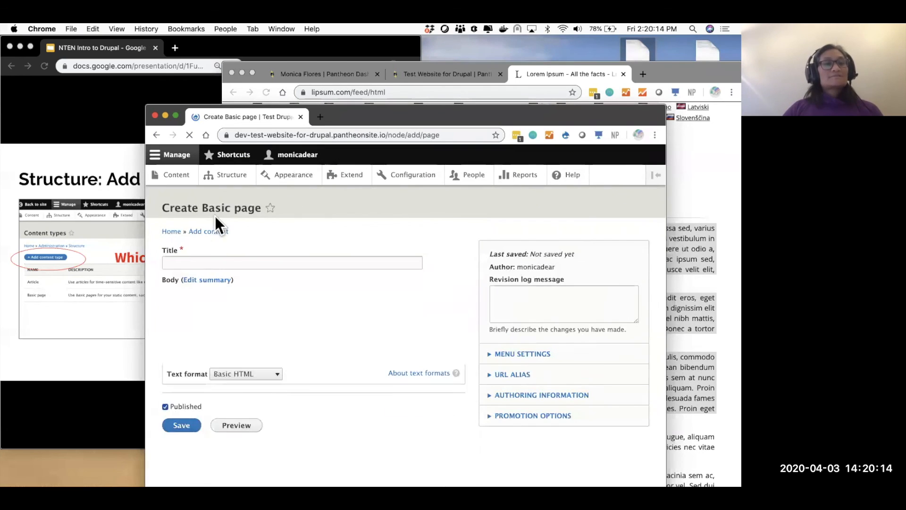
{"action": "left_click", "coordinate": [204, 261]}
{"action": "type", "text": "test"}
{"action": "left_click", "coordinate": [209, 330]}
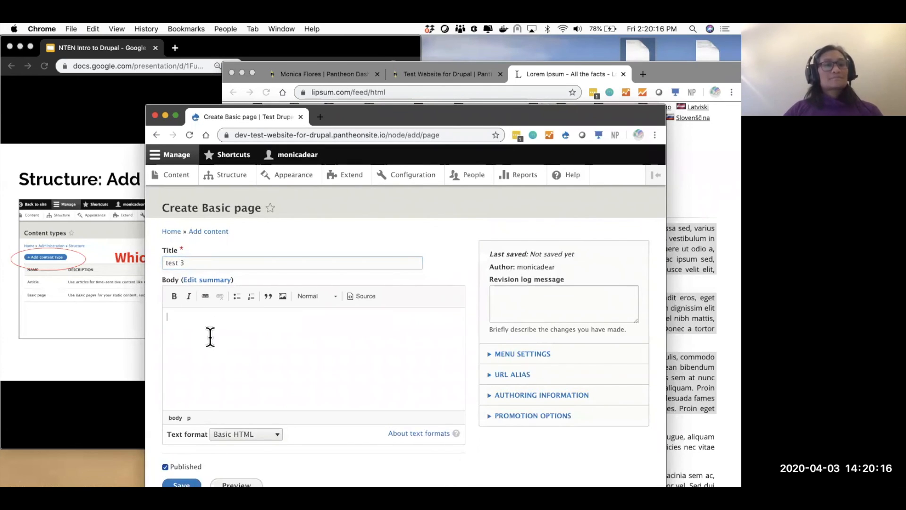
{"action": "key", "text": "super+v"}
- Give test 3 a menu link with a weight and save the page
{"action": "left_click", "coordinate": [169, 263]}
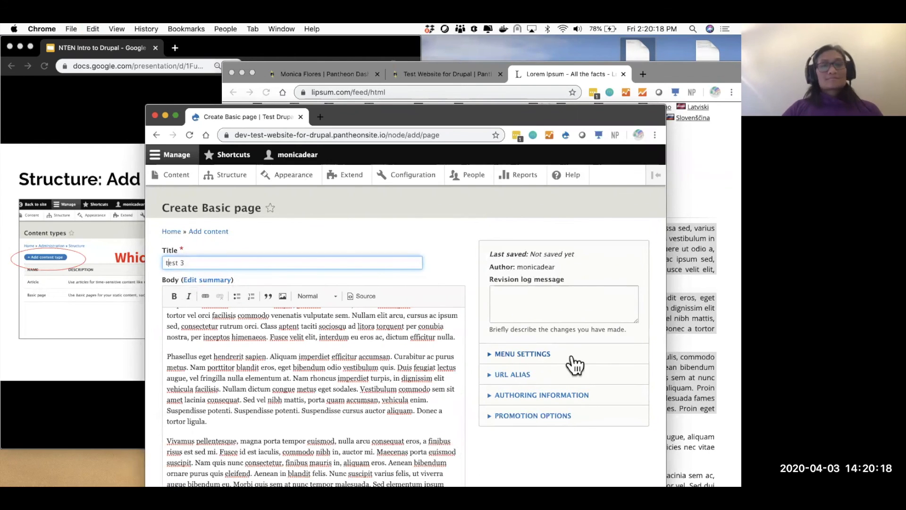
{"action": "left_click", "coordinate": [524, 353]}
{"action": "left_click", "coordinate": [492, 373]}
{"action": "scroll", "coordinate": [491, 372], "scroll_direction": "down", "scroll_amount": 5}
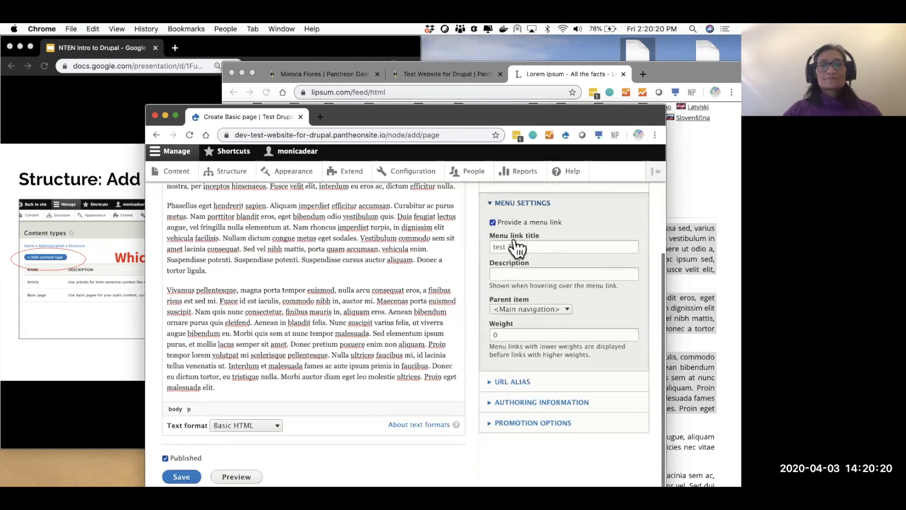
{"action": "left_click", "coordinate": [496, 250]}
{"action": "left_click", "coordinate": [549, 338]}
{"action": "key", "text": "Return"}
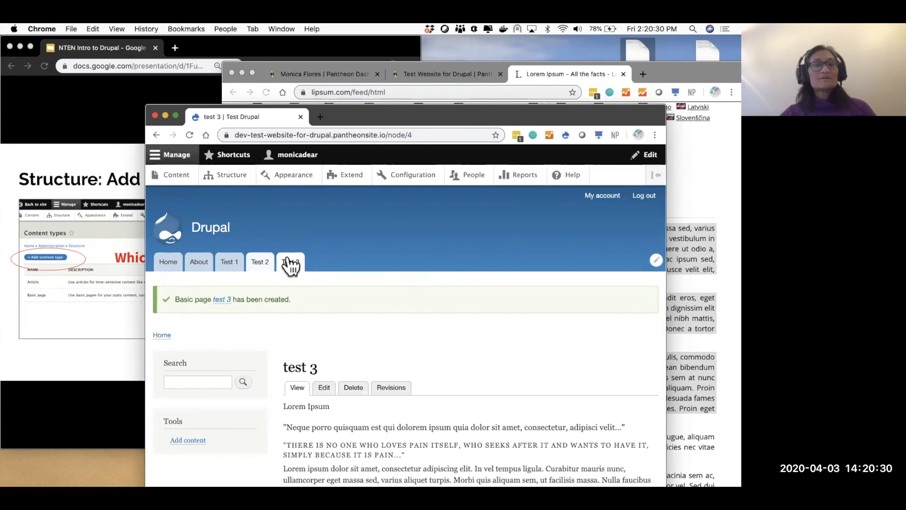
- Revisit Test 2, check the Add Content Type presentation slide, and go to the Structure page
{"action": "scroll", "coordinate": [401, 307], "scroll_direction": "down", "scroll_amount": 5}
{"action": "scroll", "coordinate": [401, 306], "scroll_direction": "up", "scroll_amount": 5}
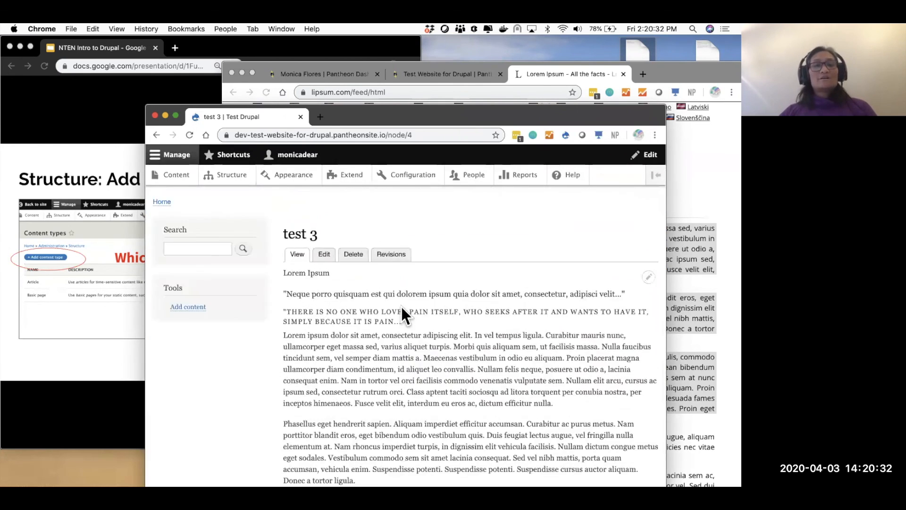
{"action": "left_click", "coordinate": [260, 263]}
{"action": "left_click", "coordinate": [331, 339]}
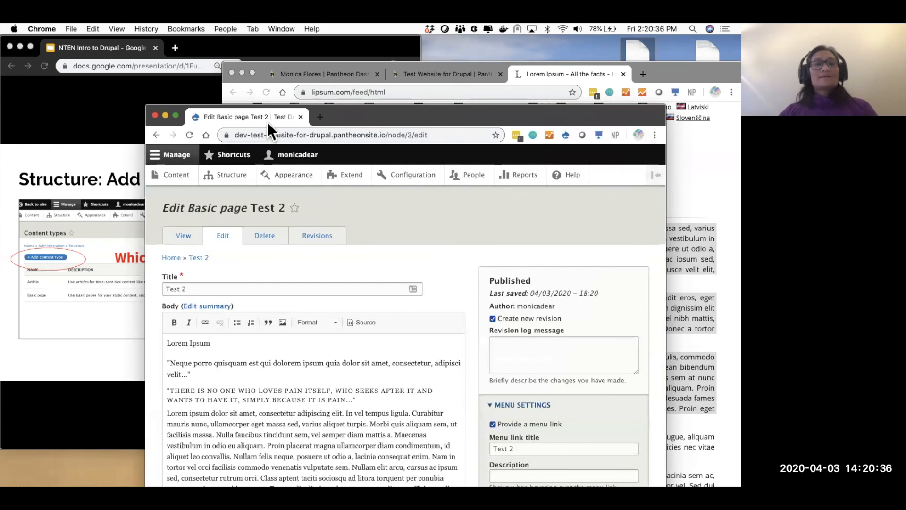
{"action": "left_click", "coordinate": [140, 136]}
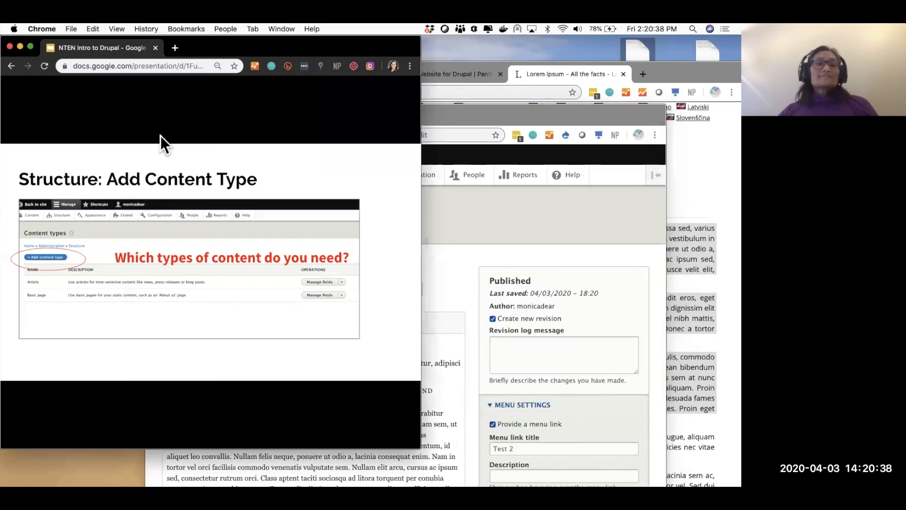
{"action": "key", "text": "Right"}
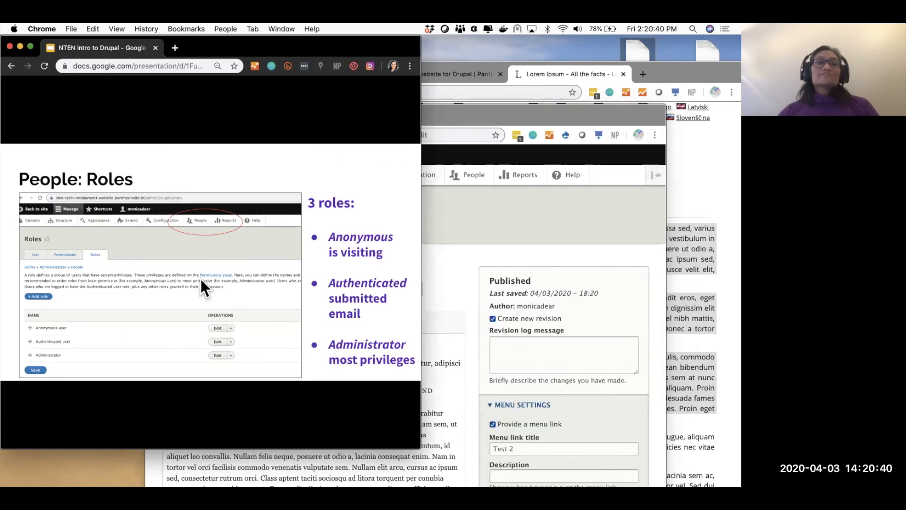
{"action": "key", "text": "Left"}
{"action": "left_click", "coordinate": [477, 214]}
{"action": "left_click", "coordinate": [234, 176]}
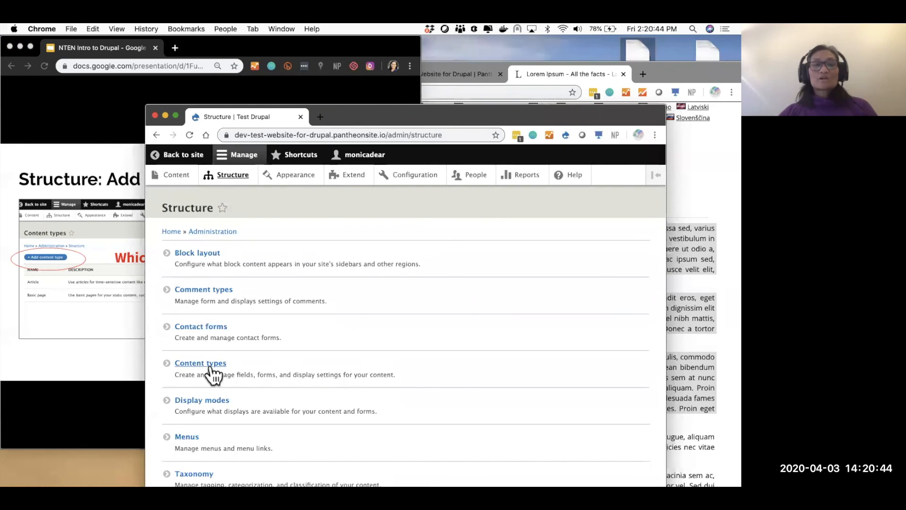
- In Basic page's Manage fields, add a new Image field labelled 'Page Image' and continue
{"action": "left_click", "coordinate": [207, 363]}
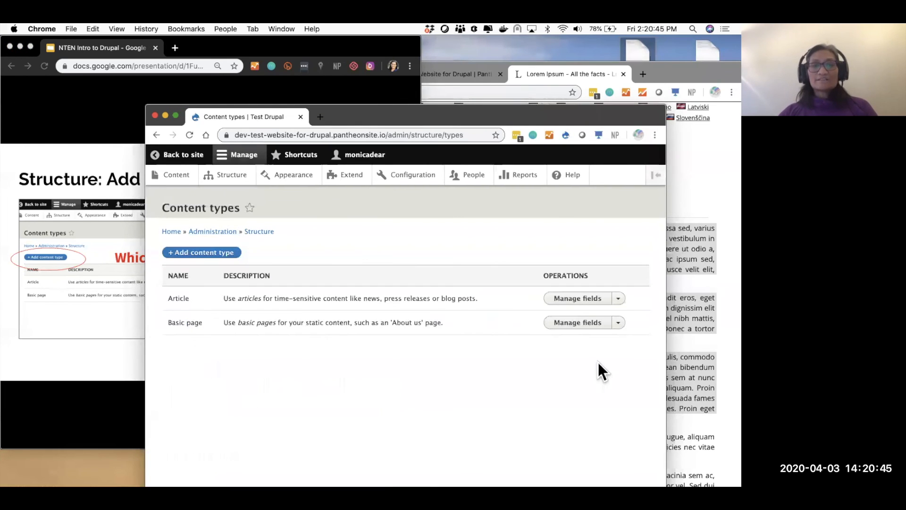
{"action": "left_click", "coordinate": [576, 323]}
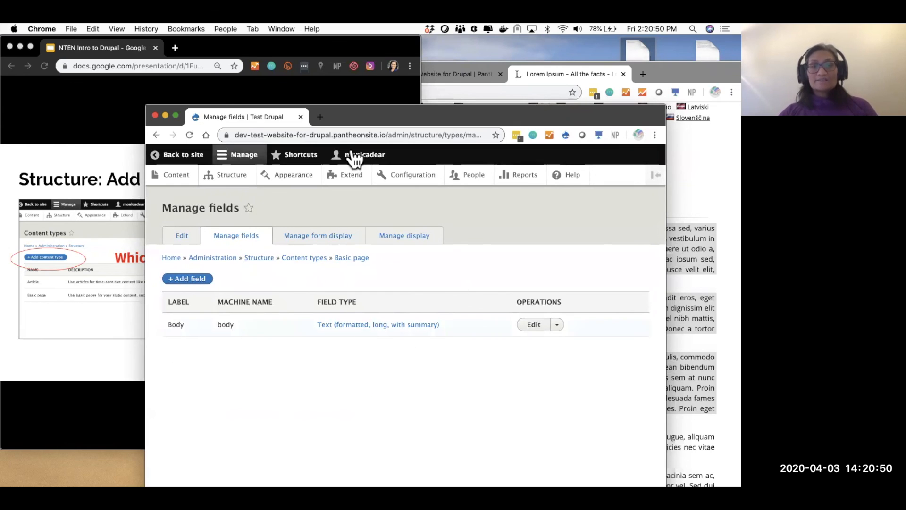
{"action": "left_click", "coordinate": [188, 279]}
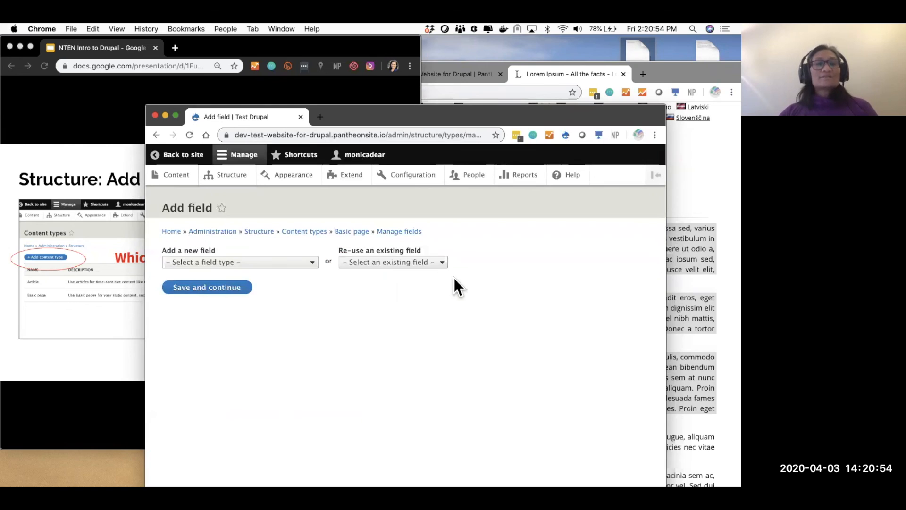
{"action": "left_click", "coordinate": [409, 264]}
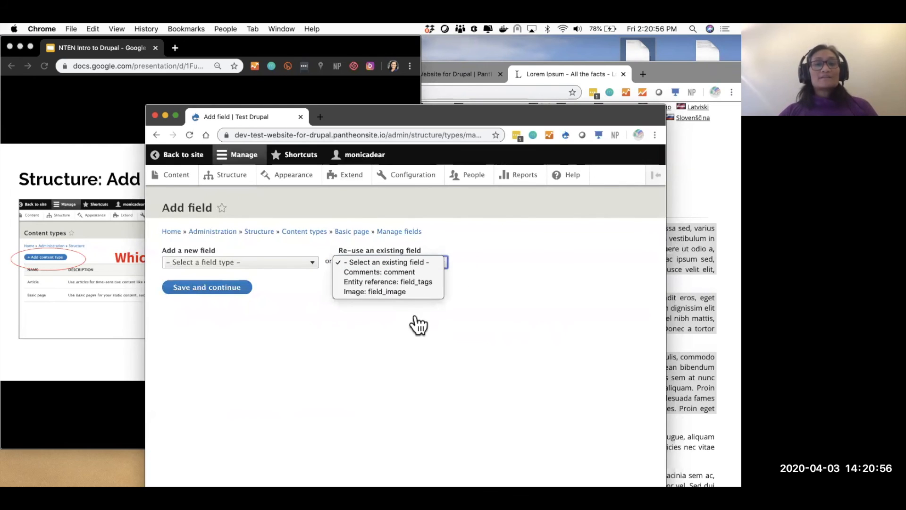
{"action": "left_click", "coordinate": [243, 260]}
{"action": "left_click", "coordinate": [244, 263]}
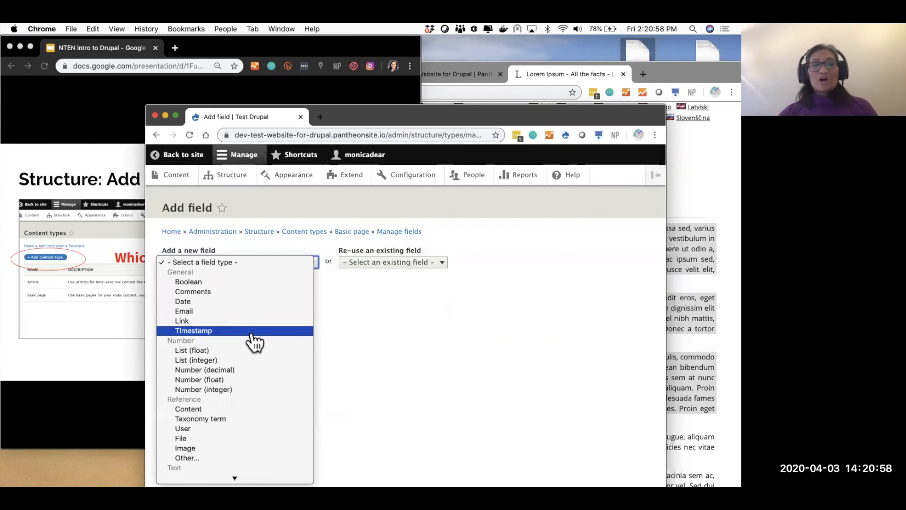
{"action": "scroll", "coordinate": [255, 341], "scroll_direction": "down", "scroll_amount": 3}
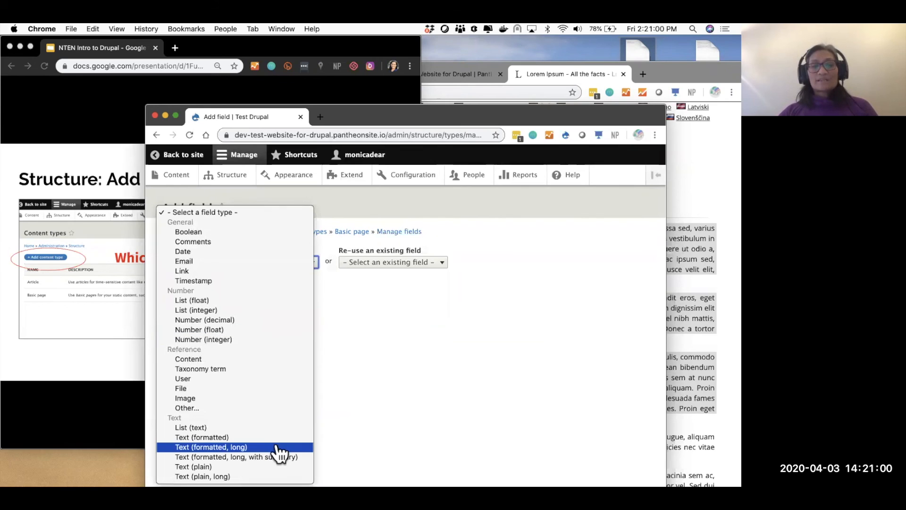
{"action": "left_click", "coordinate": [270, 399]}
{"action": "left_click", "coordinate": [193, 293]}
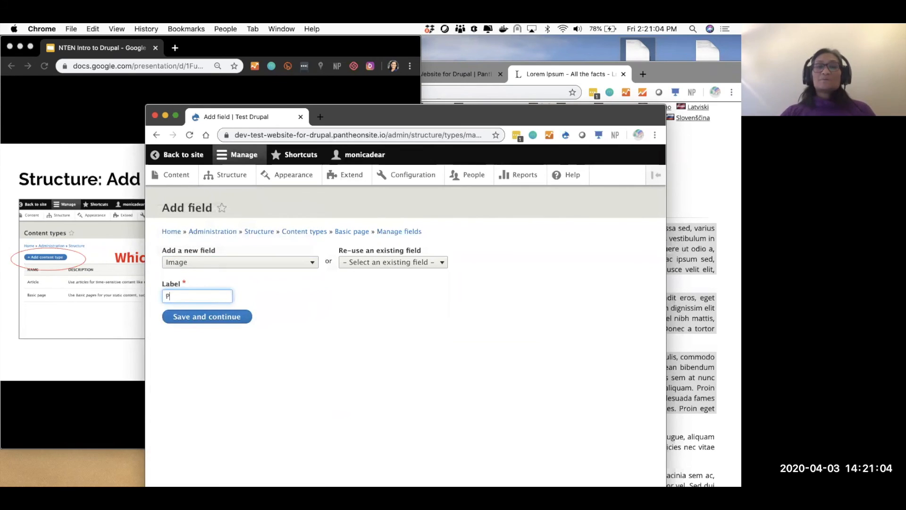
{"action": "type", "text": "Page Image"}
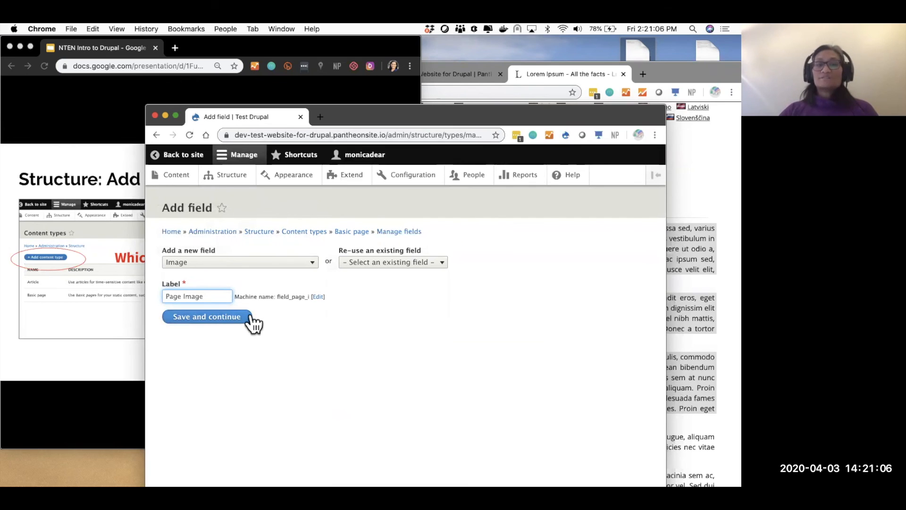
{"action": "left_click", "coordinate": [230, 319]}
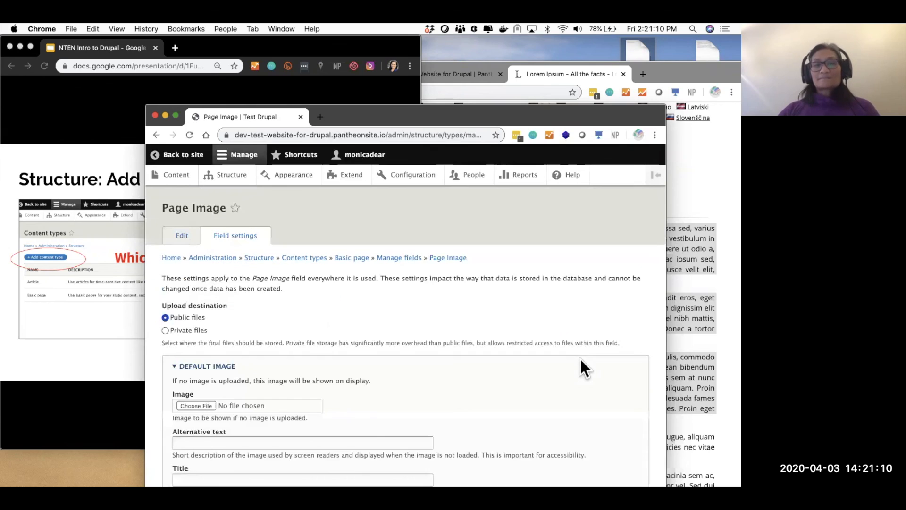
- Keep Page Image's allowed number of values at Limited 1 and save the field settings
{"action": "scroll", "coordinate": [580, 359], "scroll_direction": "down", "scroll_amount": 3}
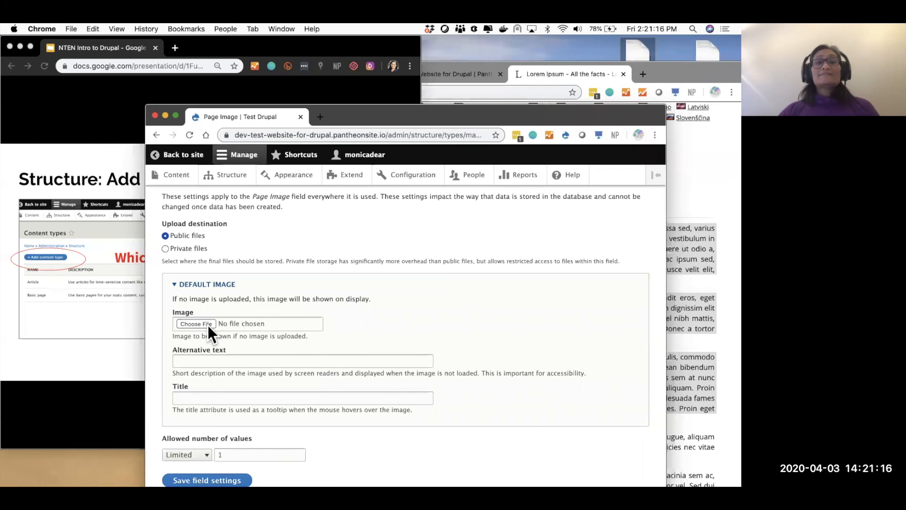
{"action": "scroll", "coordinate": [279, 350], "scroll_direction": "down", "scroll_amount": 1}
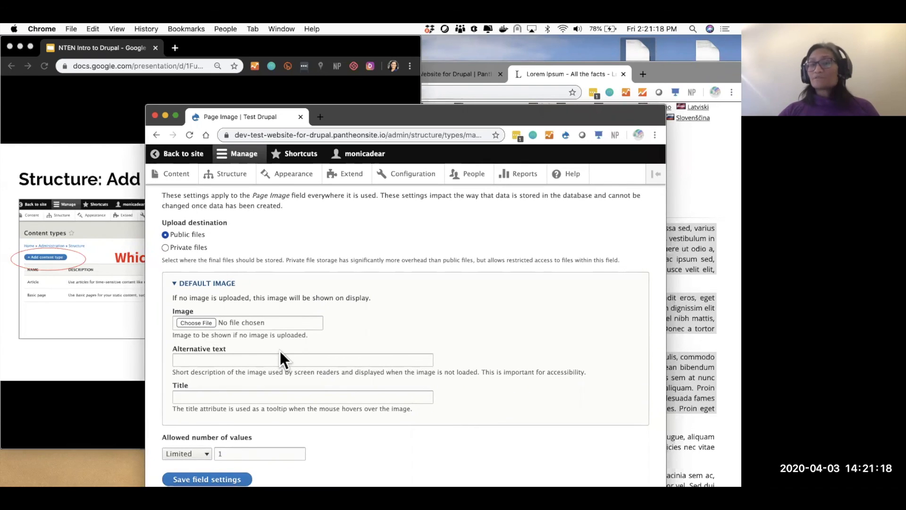
{"action": "left_click", "coordinate": [191, 453]}
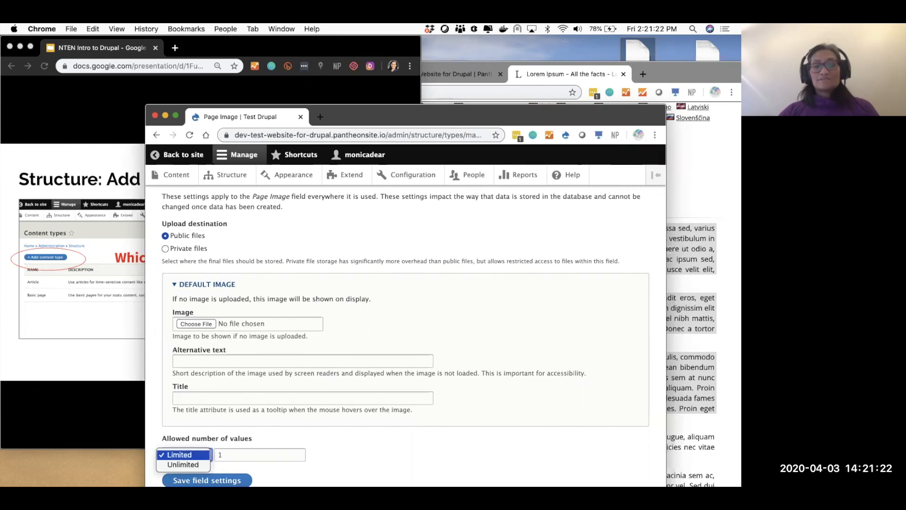
{"action": "key", "text": "Down"}
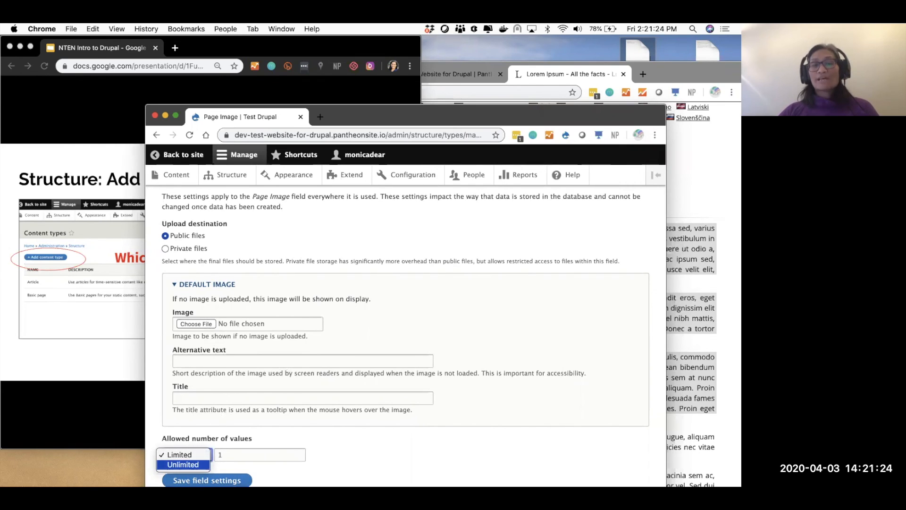
{"action": "key", "text": "Escape"}
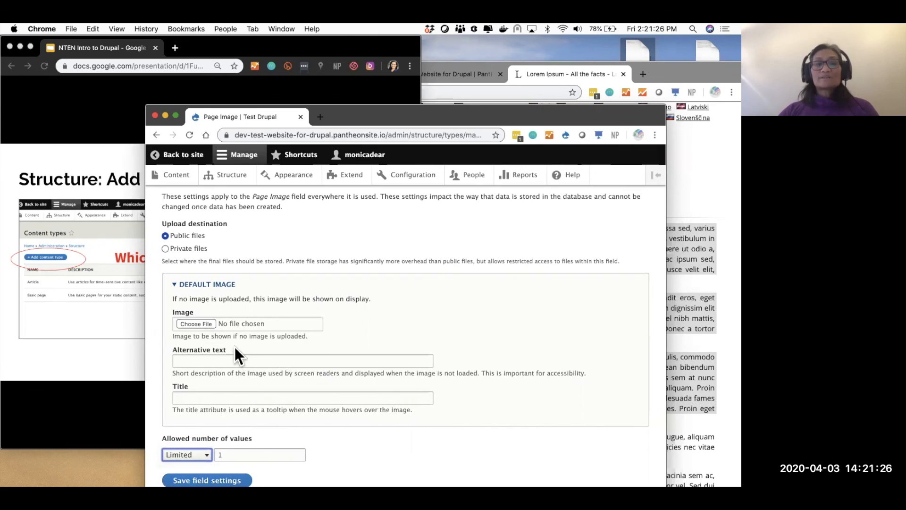
{"action": "left_click", "coordinate": [207, 478]}
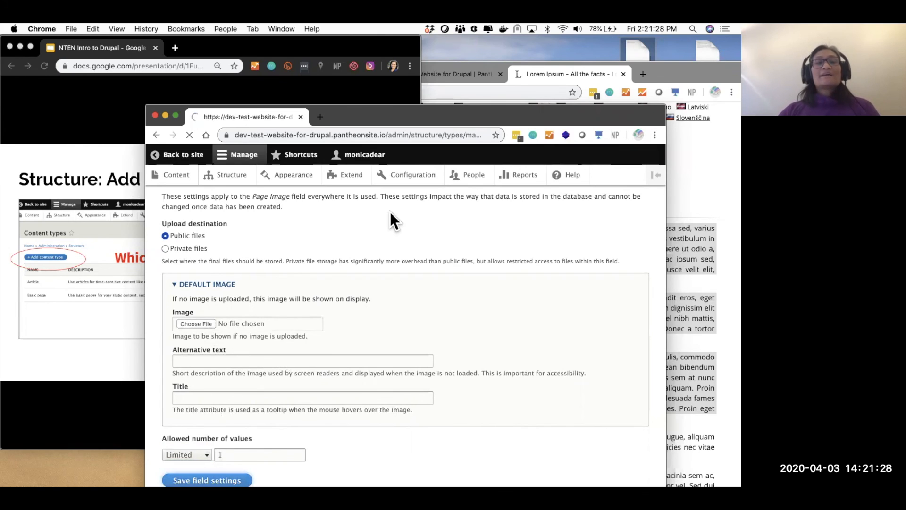
- Add the help text 'Upload a JPG or GIF' and save the Page Image settings
{"action": "scroll", "coordinate": [387, 215], "scroll_direction": "down", "scroll_amount": 3}
{"action": "left_click", "coordinate": [303, 235]}
{"action": "type", "text": "Upload a JPG or GIF"}
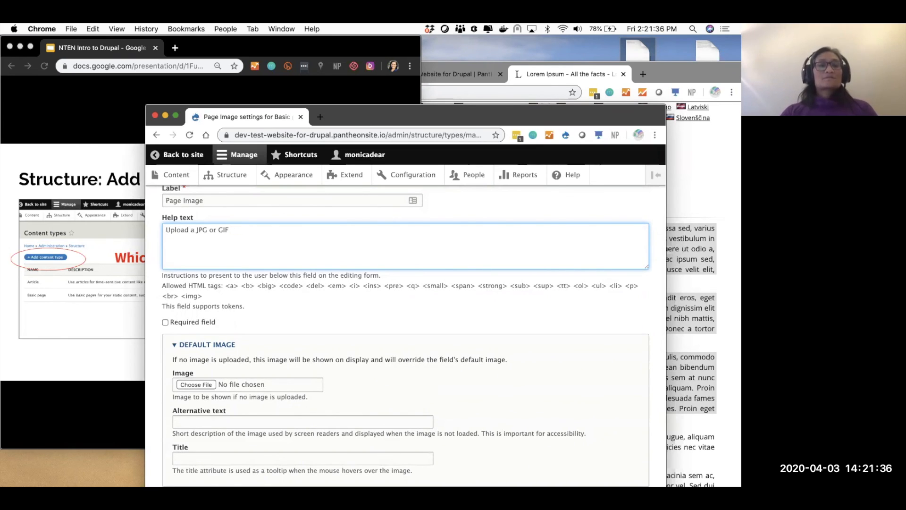
{"action": "scroll", "coordinate": [423, 347], "scroll_direction": "down", "scroll_amount": 5}
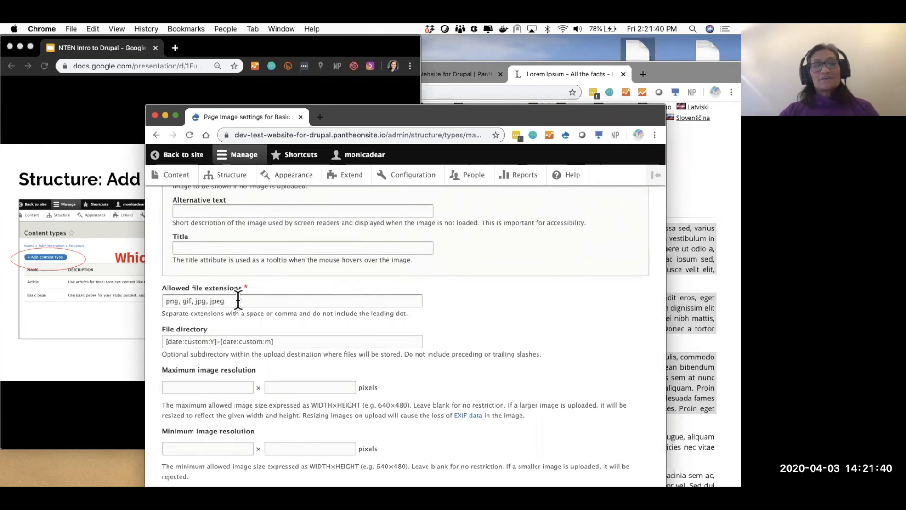
{"action": "scroll", "coordinate": [237, 302], "scroll_direction": "down", "scroll_amount": 4}
{"action": "scroll", "coordinate": [219, 235], "scroll_direction": "up", "scroll_amount": 1}
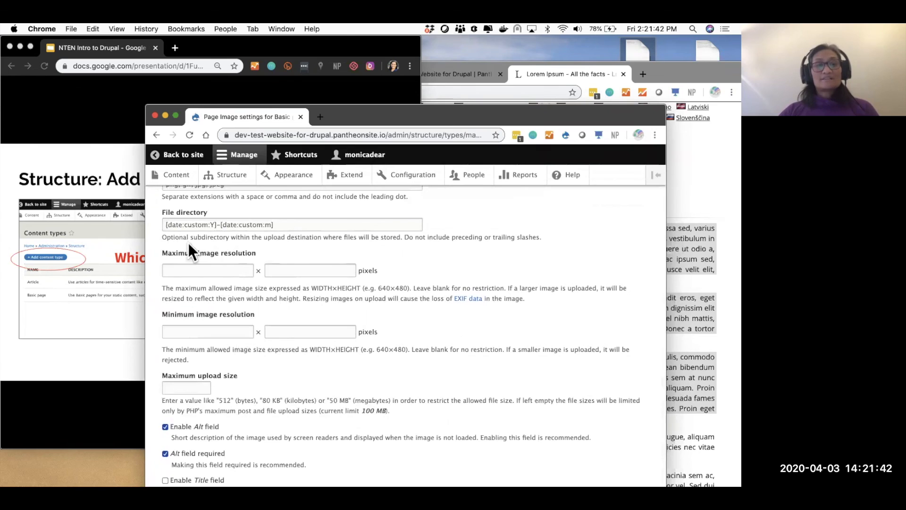
{"action": "scroll", "coordinate": [300, 372], "scroll_direction": "down", "scroll_amount": 1}
{"action": "left_click", "coordinate": [200, 480]}
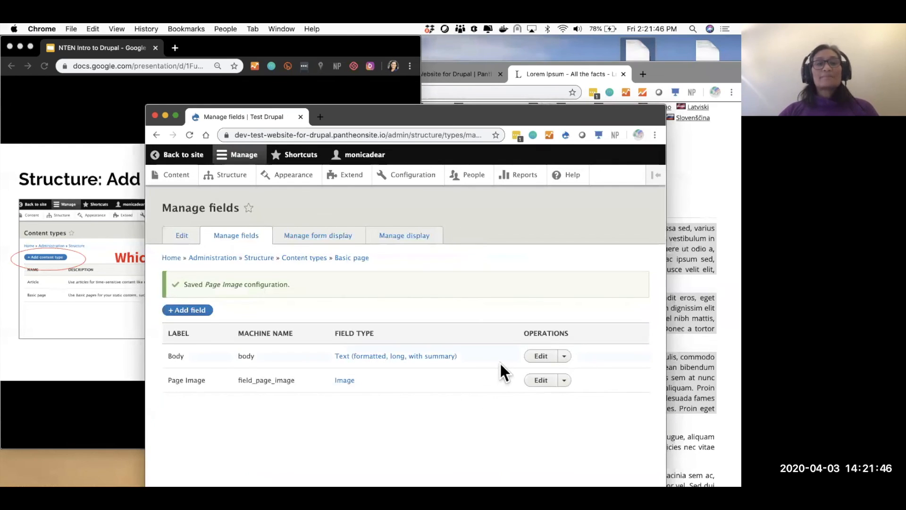
- In Basic page's Manage form display, drag Page Image above Title and save the order
{"action": "left_click", "coordinate": [324, 237]}
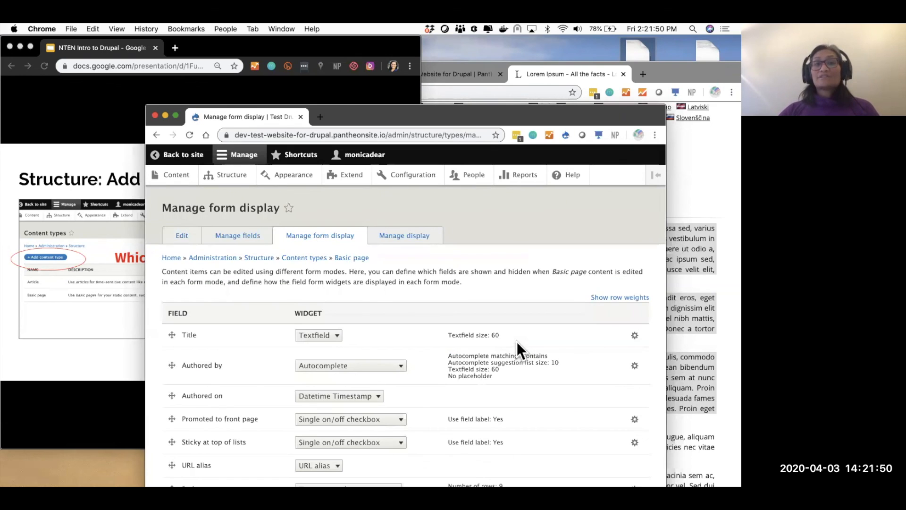
{"action": "scroll", "coordinate": [517, 341], "scroll_direction": "down", "scroll_amount": 5}
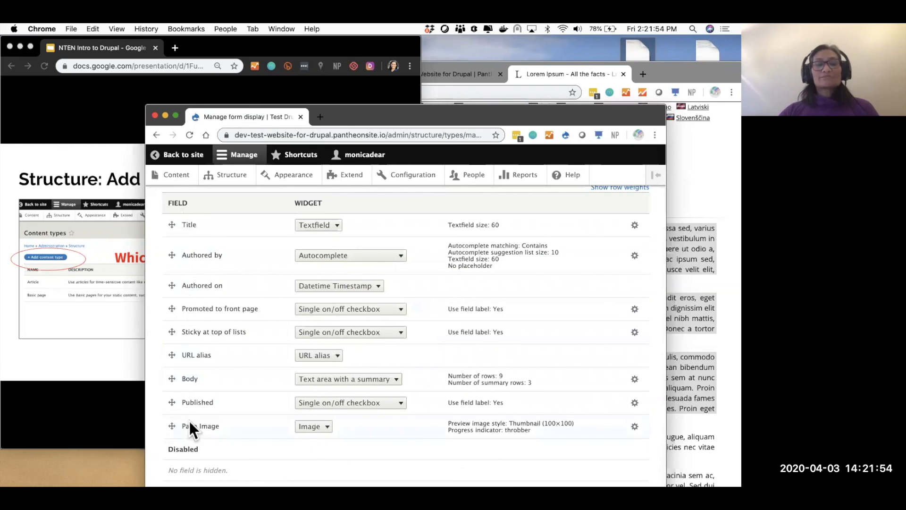
{"action": "scroll", "coordinate": [191, 425], "scroll_direction": "up", "scroll_amount": 5}
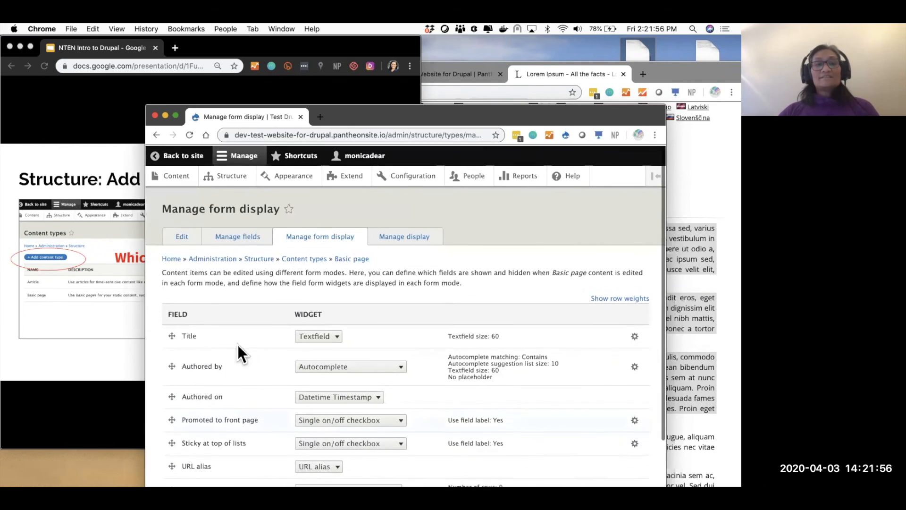
{"action": "left_click", "coordinate": [316, 236]}
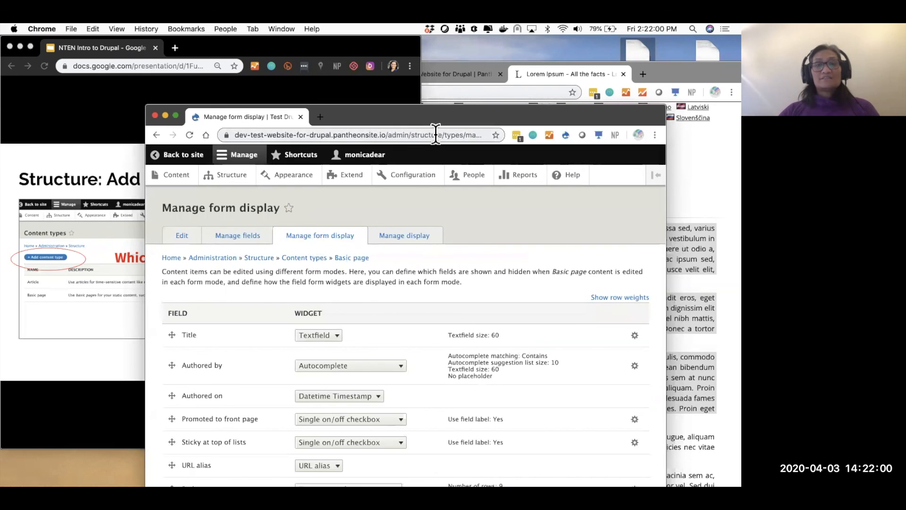
{"action": "scroll", "coordinate": [200, 424], "scroll_direction": "down", "scroll_amount": 5}
{"action": "left_click_drag", "start_coordinate": [172, 411], "coordinate": [160, 231]}
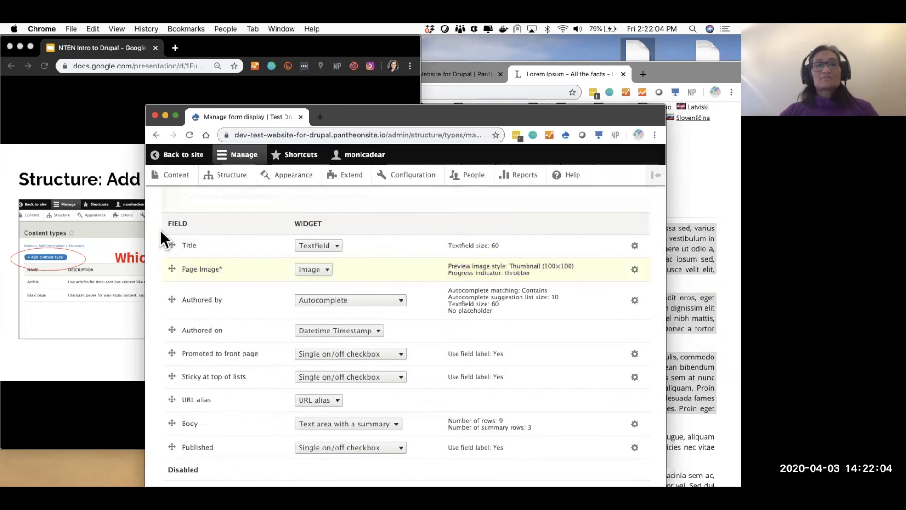
{"action": "left_click_drag", "start_coordinate": [169, 268], "coordinate": [168, 252]}
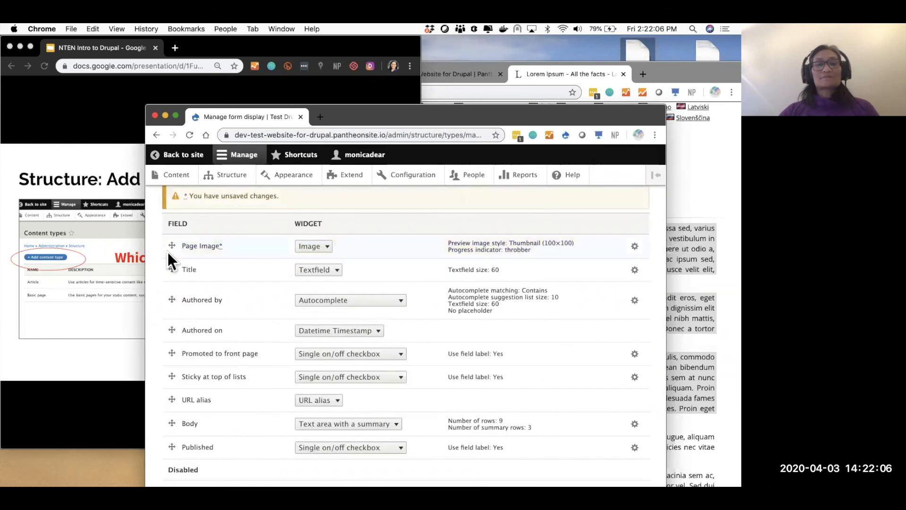
{"action": "scroll", "coordinate": [207, 285], "scroll_direction": "down", "scroll_amount": 2}
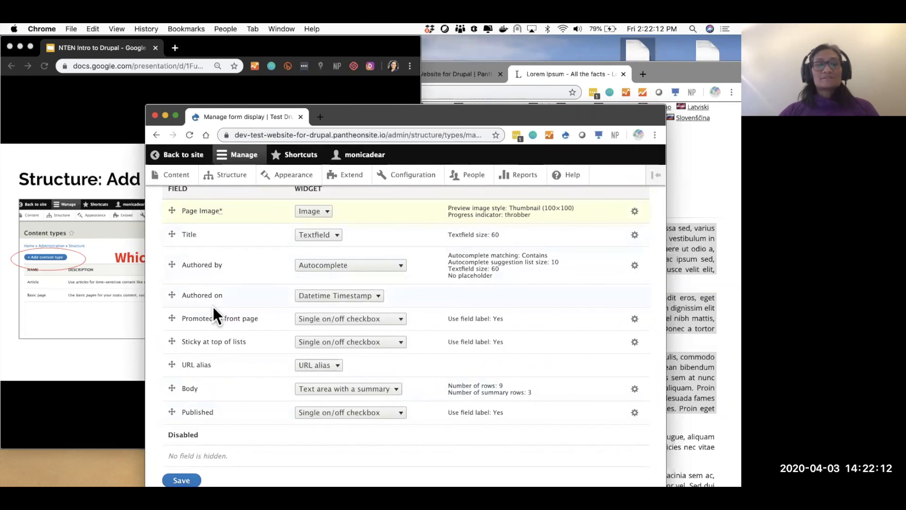
{"action": "left_click", "coordinate": [181, 480]}
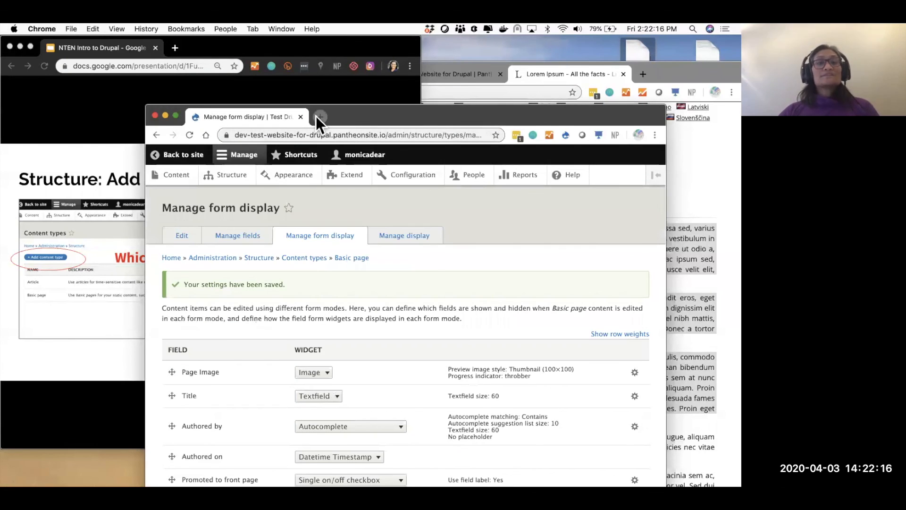
{"action": "left_click", "coordinate": [317, 117]}
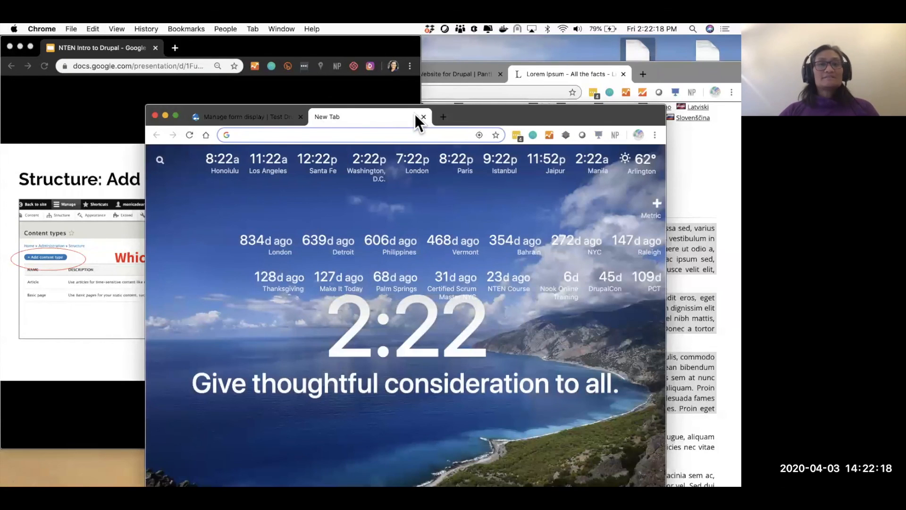
- Start a new Basic page using drupal_logo-blue.png as Page Image with alt text 'Test'
{"action": "left_click", "coordinate": [423, 116]}
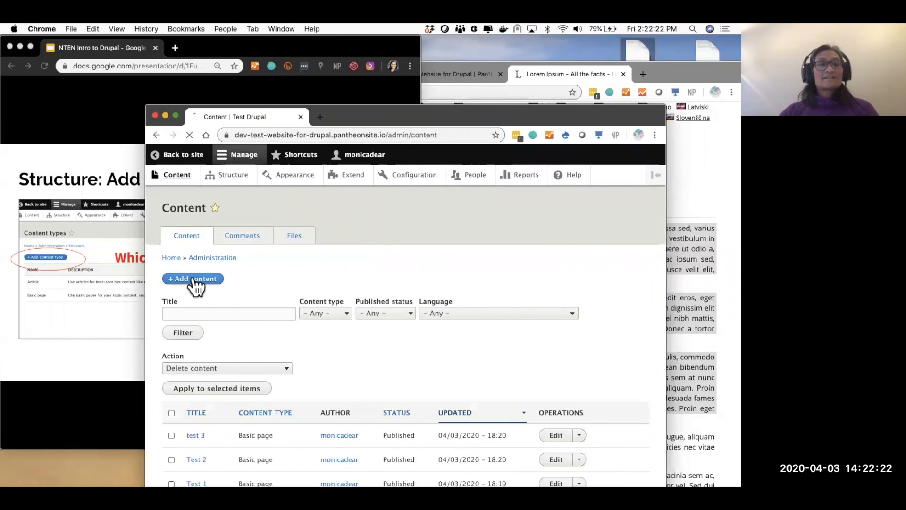
{"action": "left_click", "coordinate": [195, 281]}
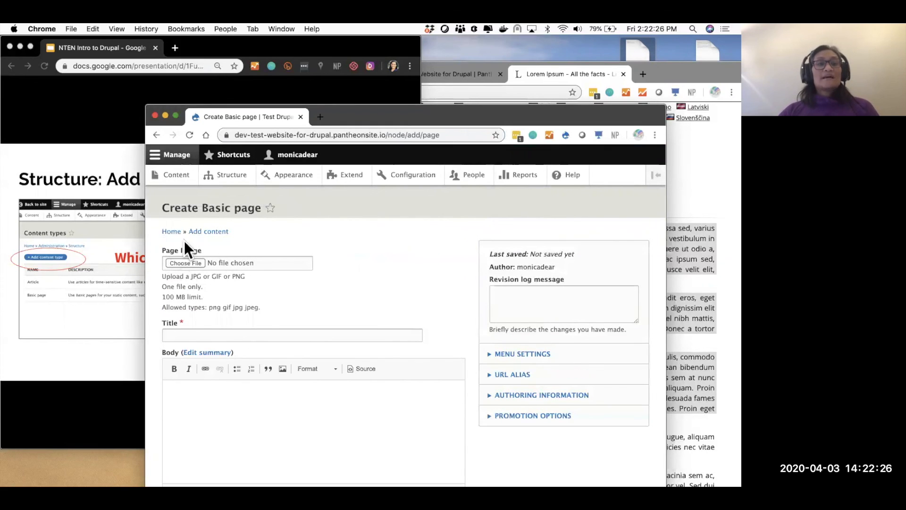
{"action": "left_click", "coordinate": [180, 264]}
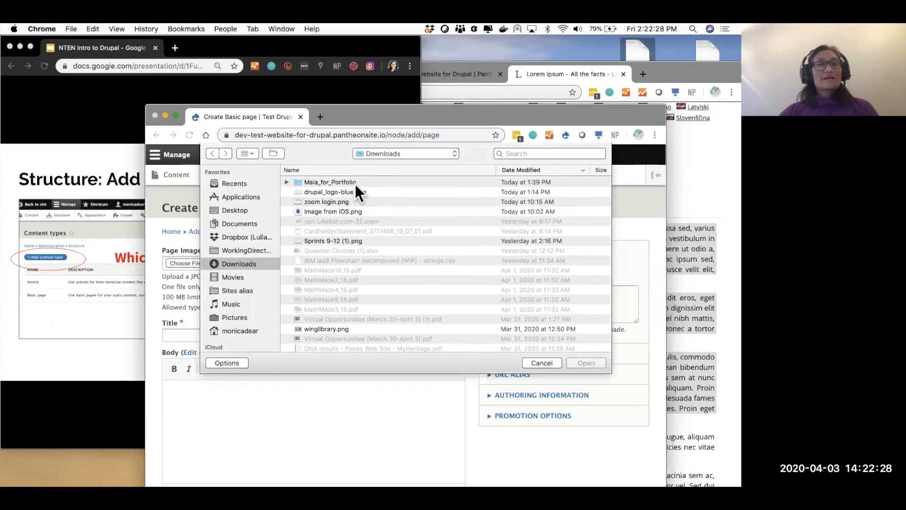
{"action": "double_click", "coordinate": [347, 192]}
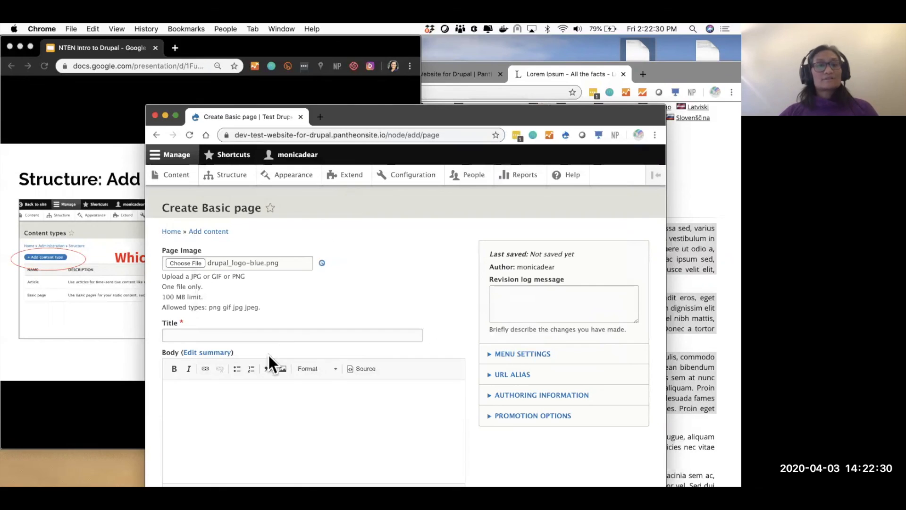
{"action": "left_click", "coordinate": [243, 307]}
{"action": "type", "text": "Test Logo"}
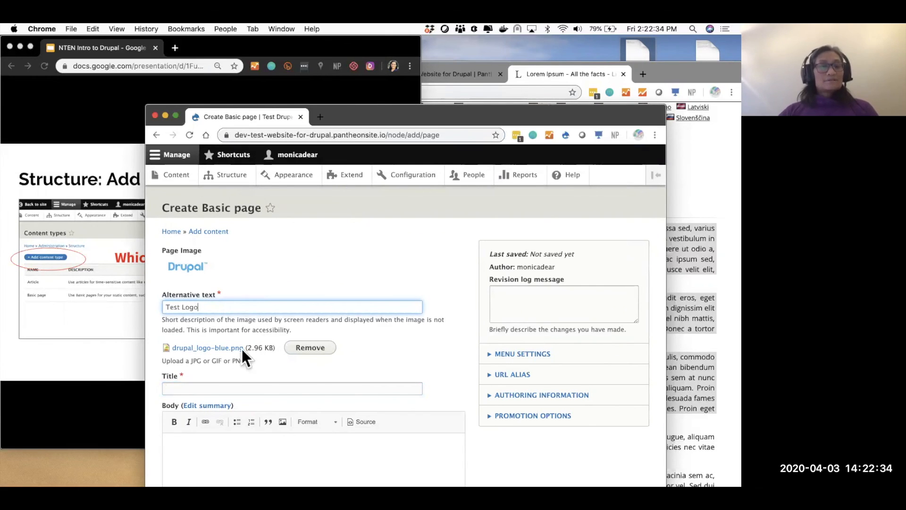
- Title the page 'Test Page with Drupal' and paste lorem ipsum into the body
{"action": "left_click", "coordinate": [224, 387]}
{"action": "type", "text": "Test Page wit"}
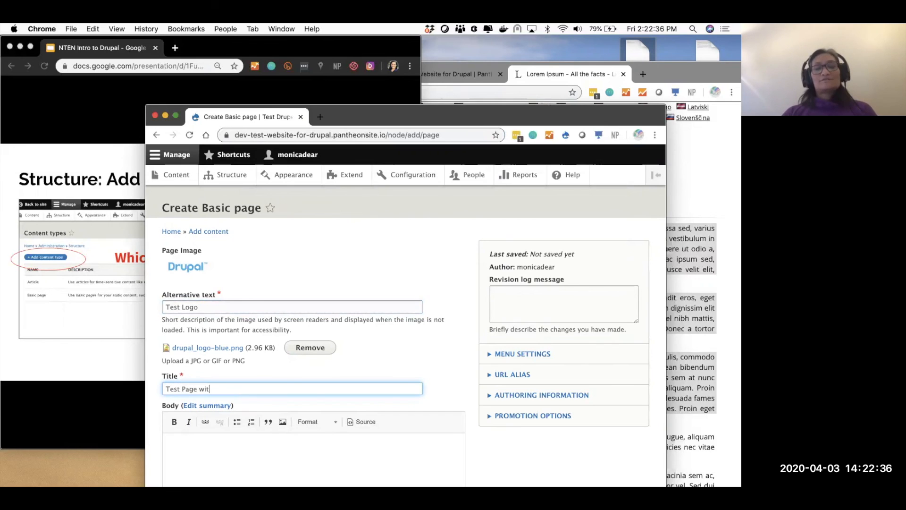
{"action": "left_click", "coordinate": [244, 460]}
{"action": "key", "text": "super+v"}
{"action": "scroll", "coordinate": [244, 460], "scroll_direction": "down", "scroll_amount": 5}
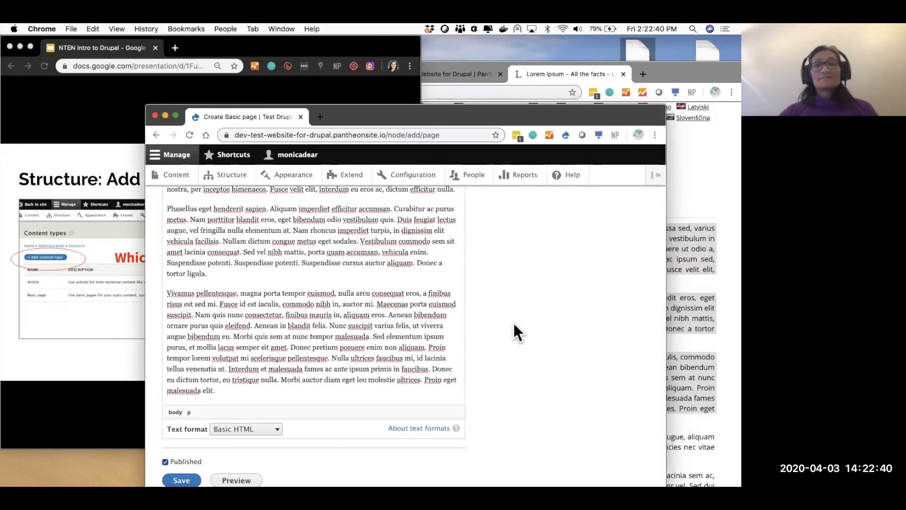
{"action": "scroll", "coordinate": [514, 323], "scroll_direction": "up", "scroll_amount": 5}
- Add a menu link with weight 5 and set the URL alias to /testdrupal
{"action": "left_click", "coordinate": [521, 255]}
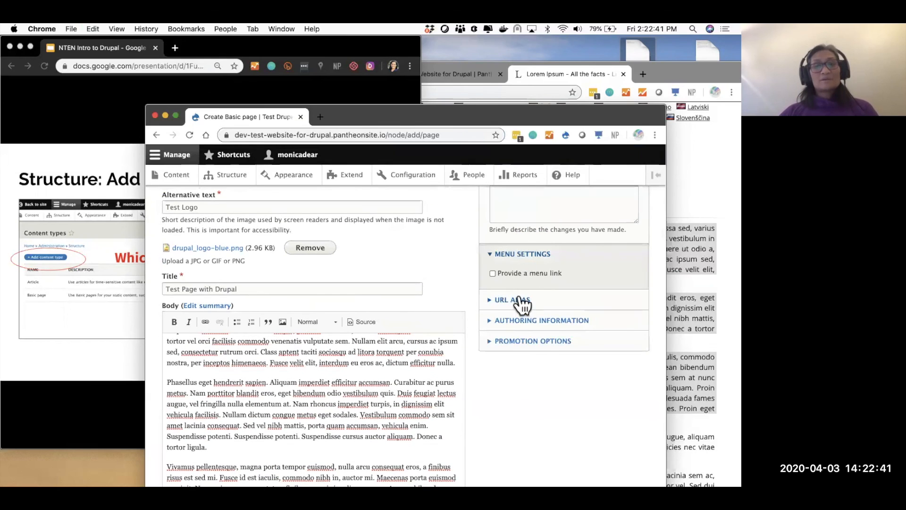
{"action": "left_click", "coordinate": [492, 273]}
{"action": "left_click", "coordinate": [516, 387]}
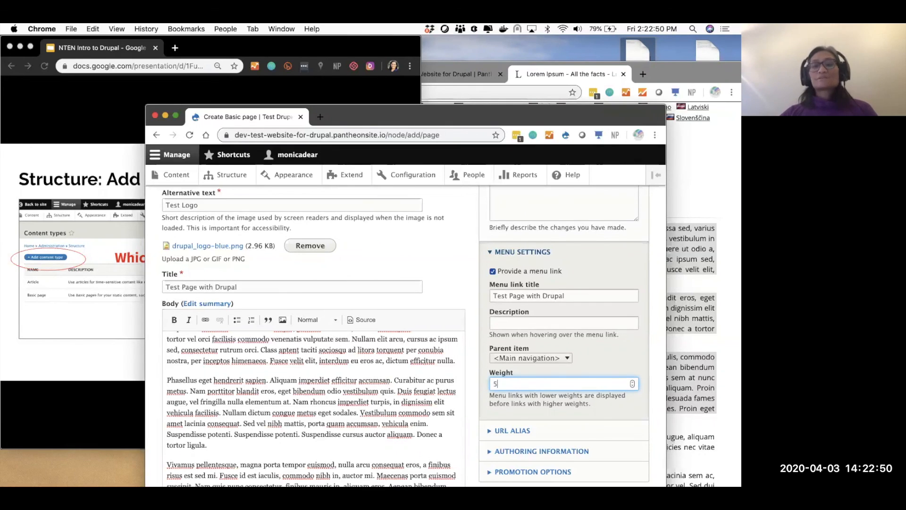
{"action": "scroll", "coordinate": [233, 461], "scroll_direction": "down", "scroll_amount": 4}
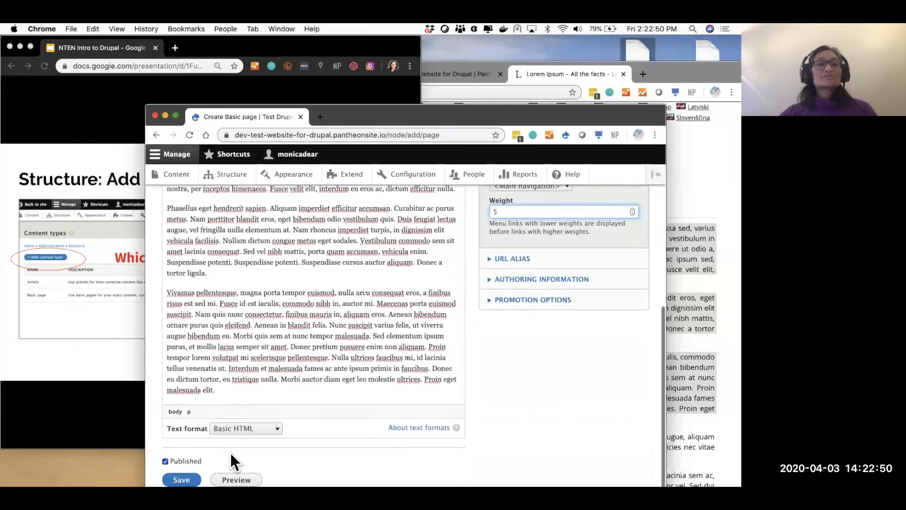
{"action": "left_click", "coordinate": [514, 259]}
{"action": "left_click", "coordinate": [550, 288]}
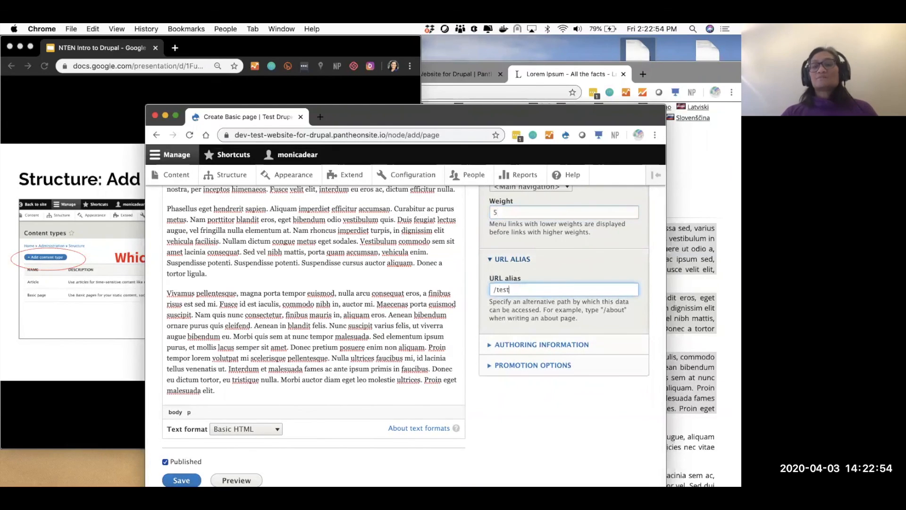
{"action": "key", "text": "super+a"}
- Save the page, confirm its /testdrupal address and Page Image, then open Structure > Content types
{"action": "left_click", "coordinate": [182, 480]}
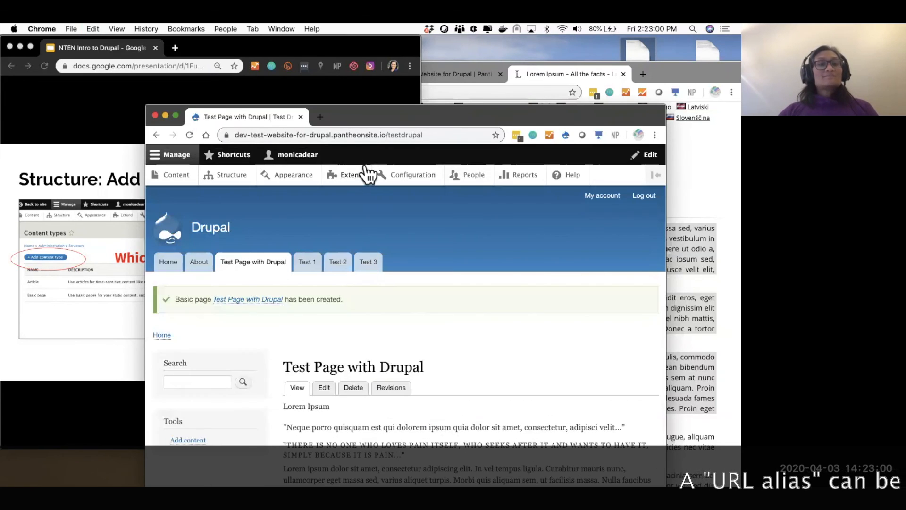
{"action": "left_click_drag", "start_coordinate": [410, 135], "coordinate": [511, 135]}
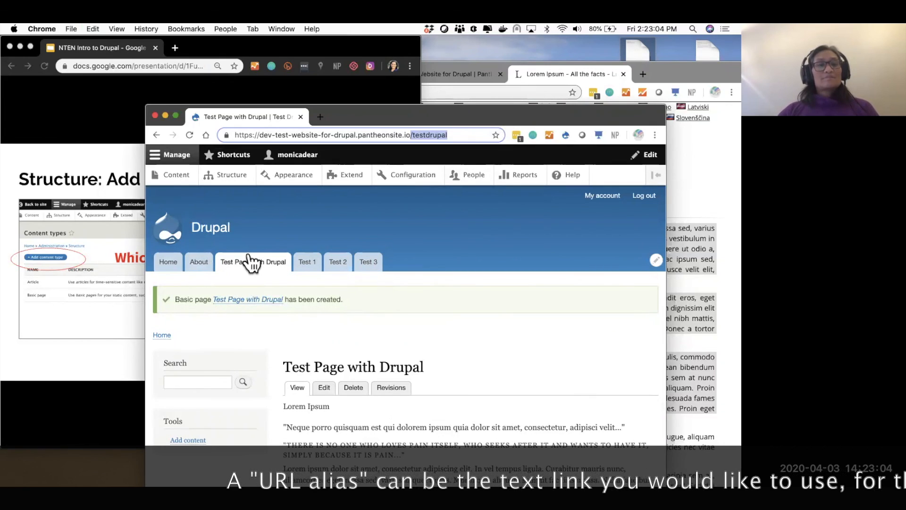
{"action": "scroll", "coordinate": [344, 398], "scroll_direction": "down", "scroll_amount": 5}
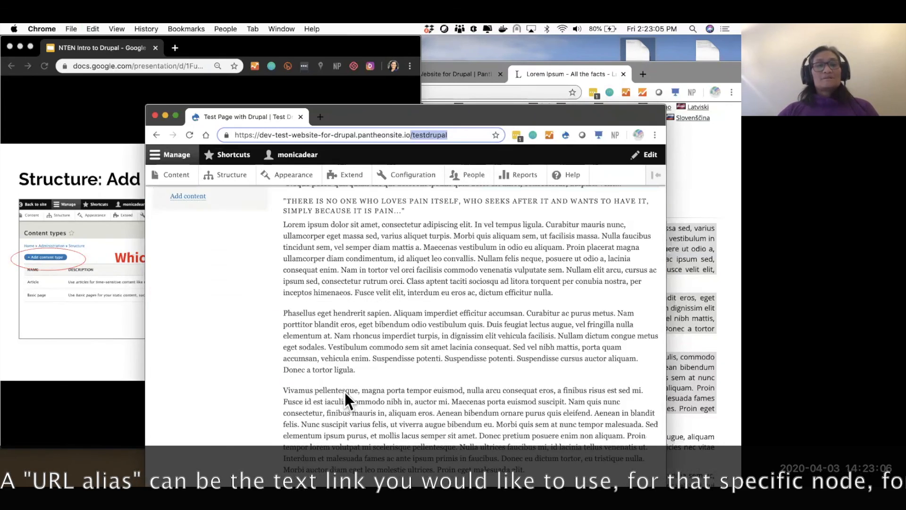
{"action": "scroll", "coordinate": [344, 400], "scroll_direction": "down", "scroll_amount": 4}
{"action": "left_click", "coordinate": [305, 274]}
{"action": "triple_click", "coordinate": [304, 275]}
{"action": "scroll", "coordinate": [463, 356], "scroll_direction": "up", "scroll_amount": 10}
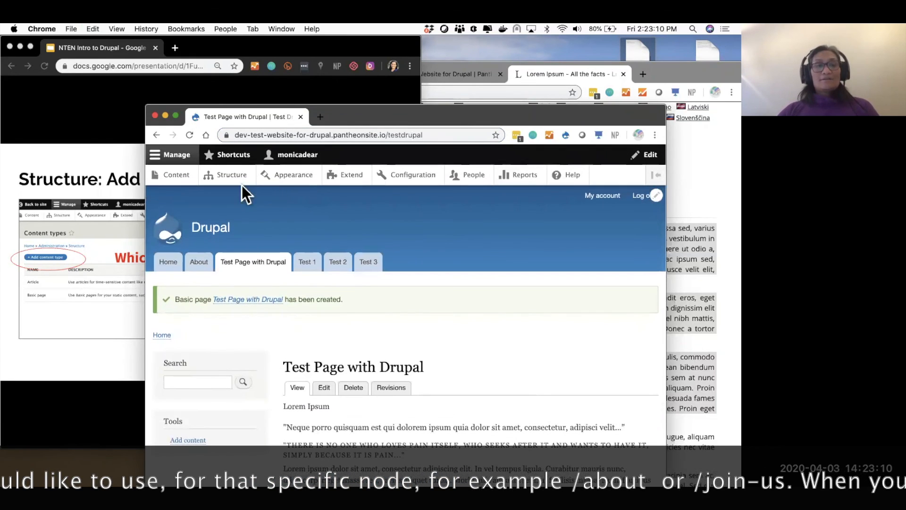
{"action": "left_click", "coordinate": [231, 175]}
{"action": "left_click", "coordinate": [198, 363]}
- In Basic page's Manage display, move Page Image to the top and hide its label
{"action": "left_click", "coordinate": [592, 326]}
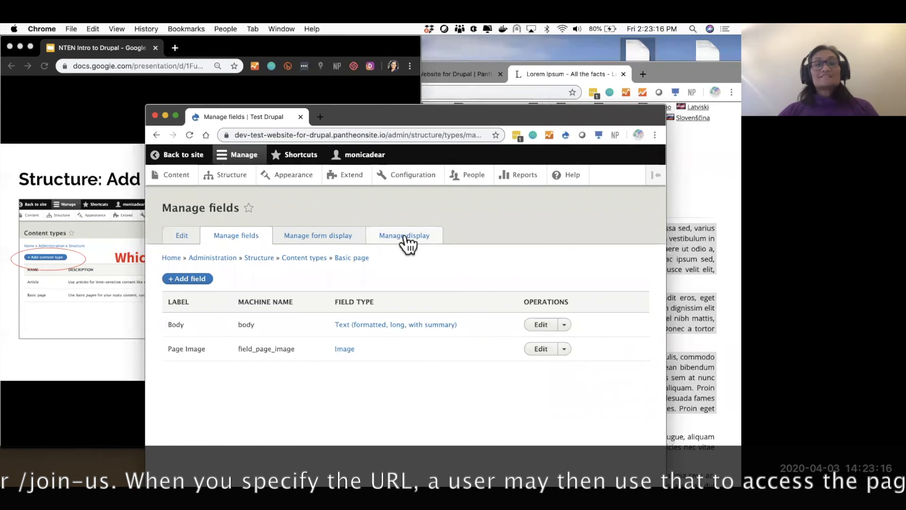
{"action": "left_click", "coordinate": [406, 242]}
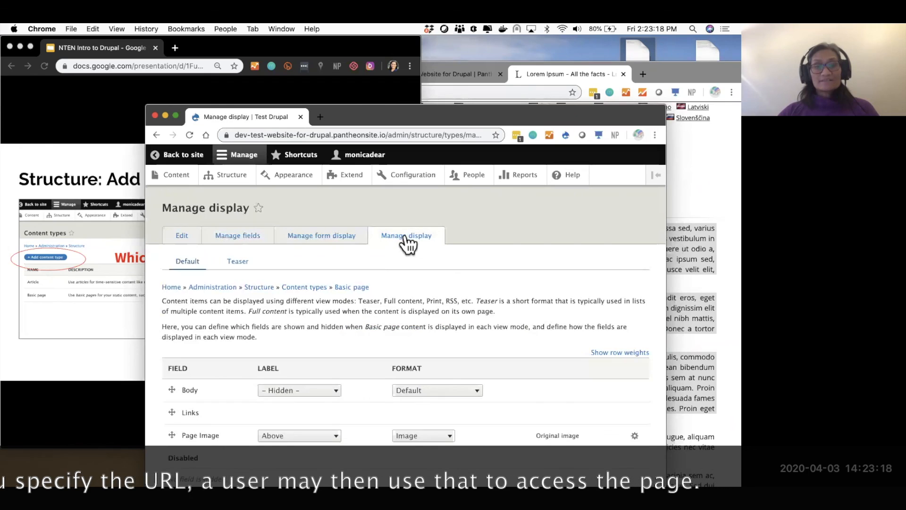
{"action": "left_click_drag", "start_coordinate": [172, 436], "coordinate": [168, 395]}
{"action": "left_click", "coordinate": [306, 427]}
{"action": "left_click", "coordinate": [308, 443]}
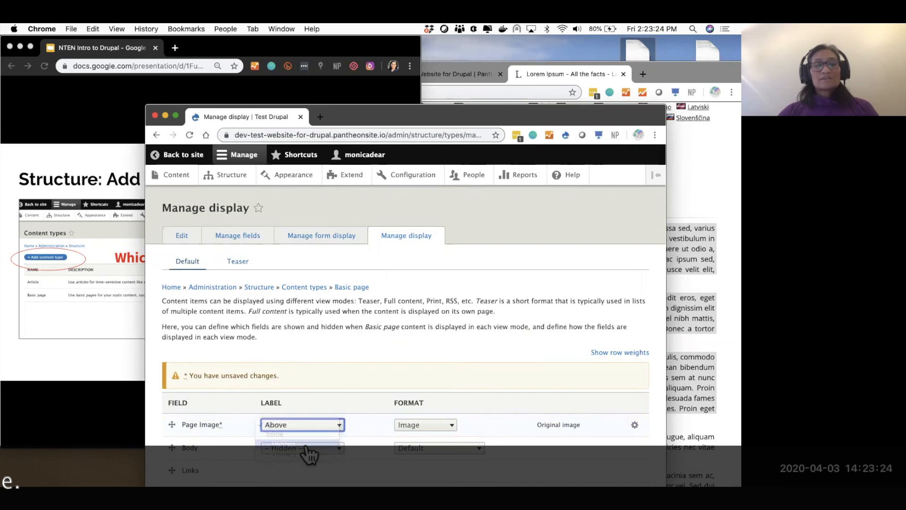
- Set the Page Image format to the original image style and apply the settings
{"action": "scroll", "coordinate": [527, 406], "scroll_direction": "down", "scroll_amount": 3}
{"action": "left_click", "coordinate": [427, 340]}
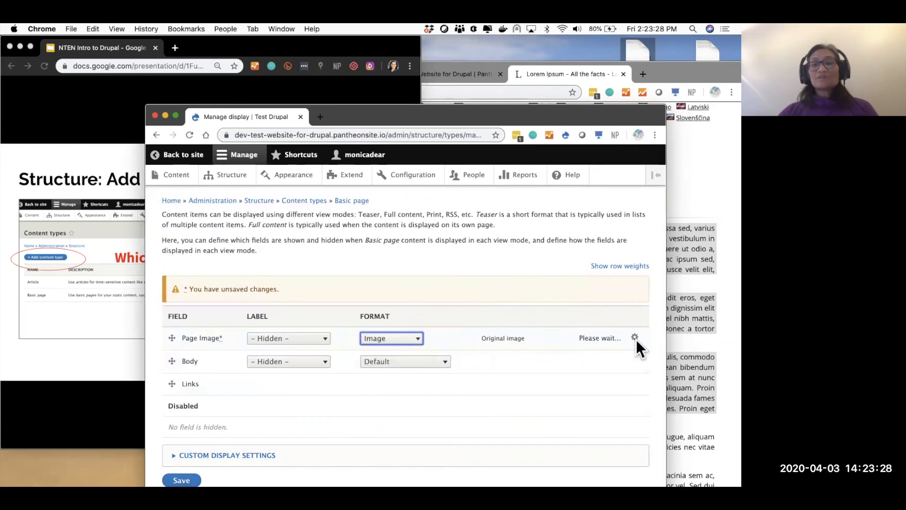
{"action": "left_click", "coordinate": [634, 338]}
{"action": "left_click", "coordinate": [516, 336]}
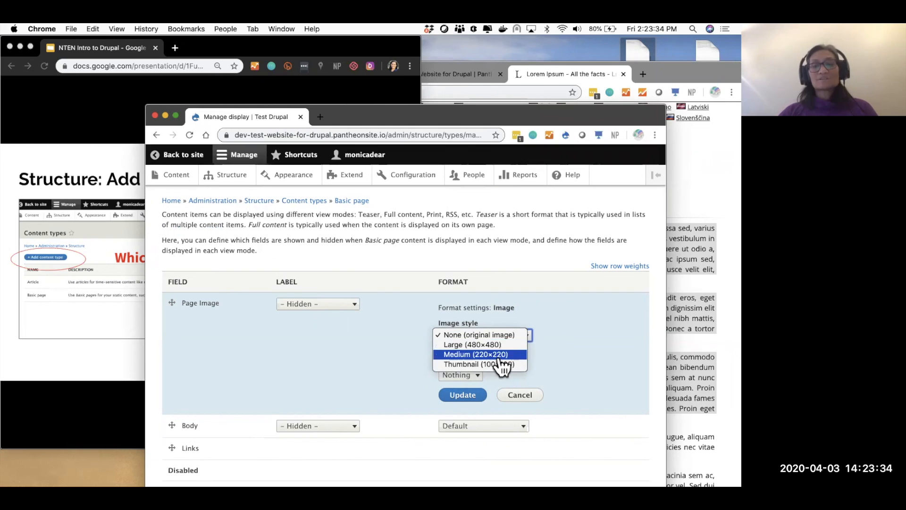
{"action": "left_click", "coordinate": [525, 256]}
{"action": "left_click", "coordinate": [474, 396]}
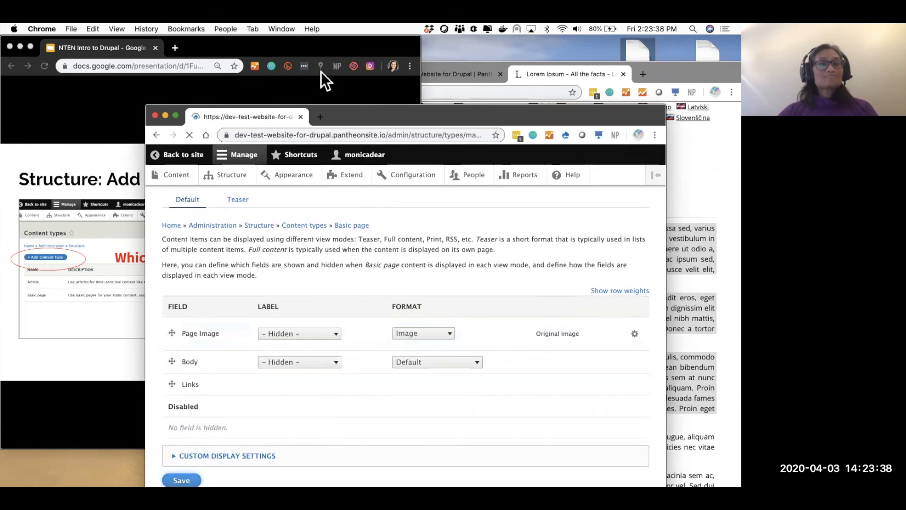
- In a new tab, load the dev-test site's home page and check Test Page with Drupal
{"action": "left_click", "coordinate": [320, 117]}
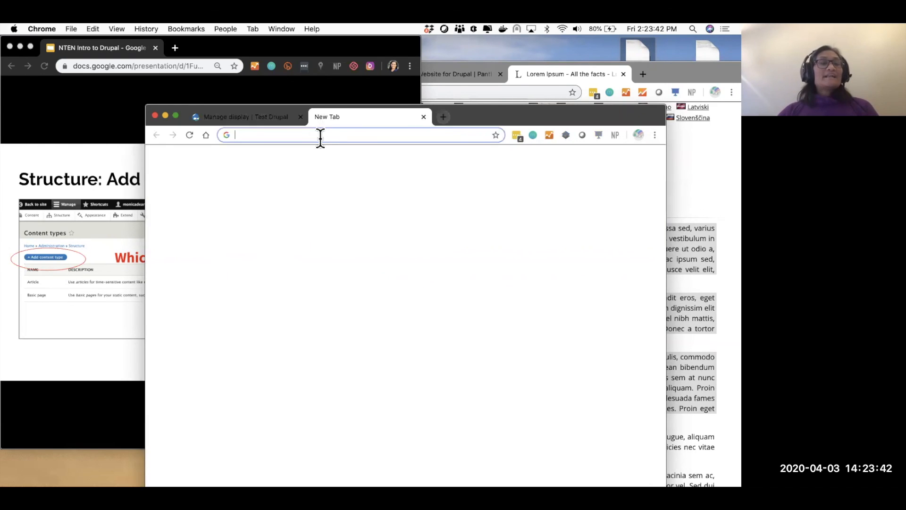
{"action": "type", "text": "dev-test-website-for-drupal.pantheonsite.io/node/add/page"}
{"action": "key", "text": "Return"}
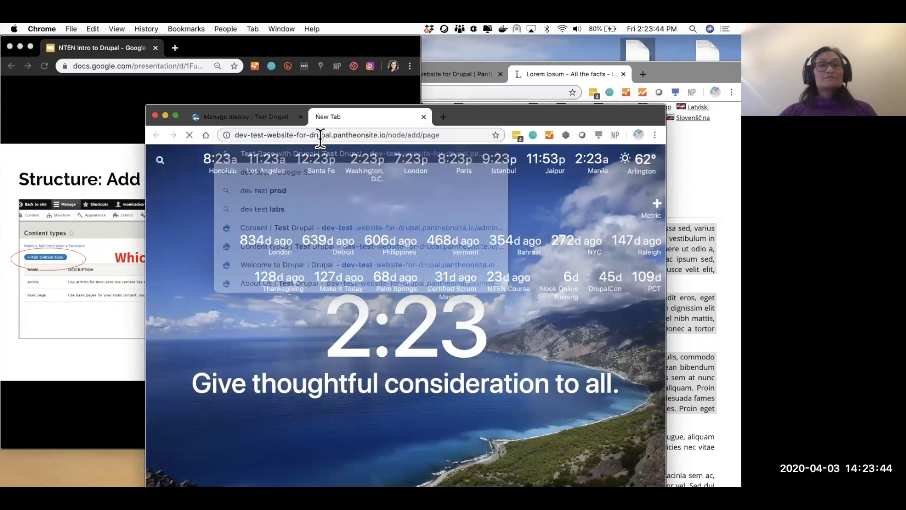
{"action": "left_click_drag", "start_coordinate": [390, 136], "coordinate": [591, 149]}
{"action": "key", "text": "BackSpace"}
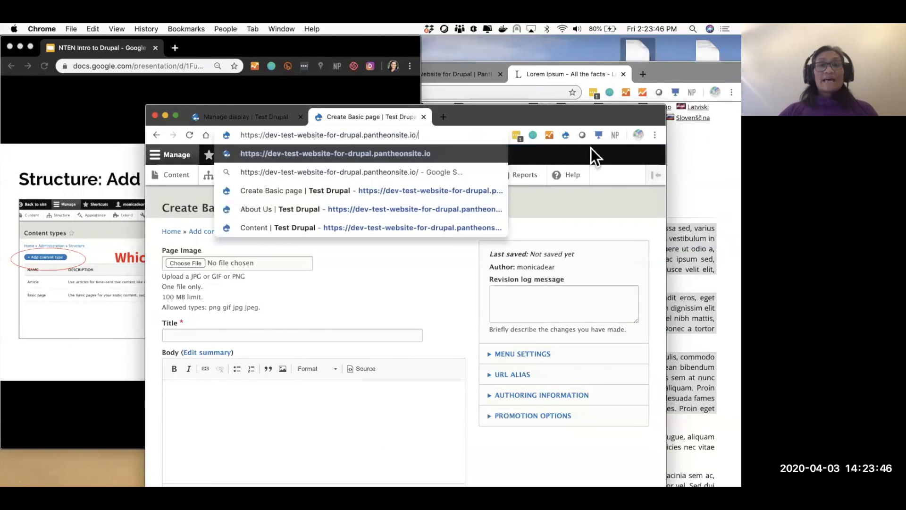
{"action": "key", "text": "Return"}
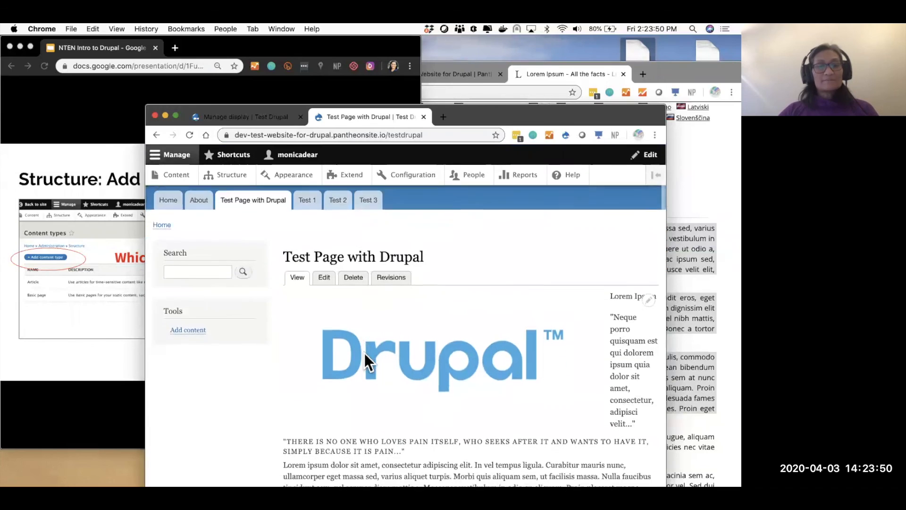
{"action": "scroll", "coordinate": [365, 353], "scroll_direction": "down", "scroll_amount": 3}
{"action": "scroll", "coordinate": [370, 239], "scroll_direction": "up", "scroll_amount": 5}
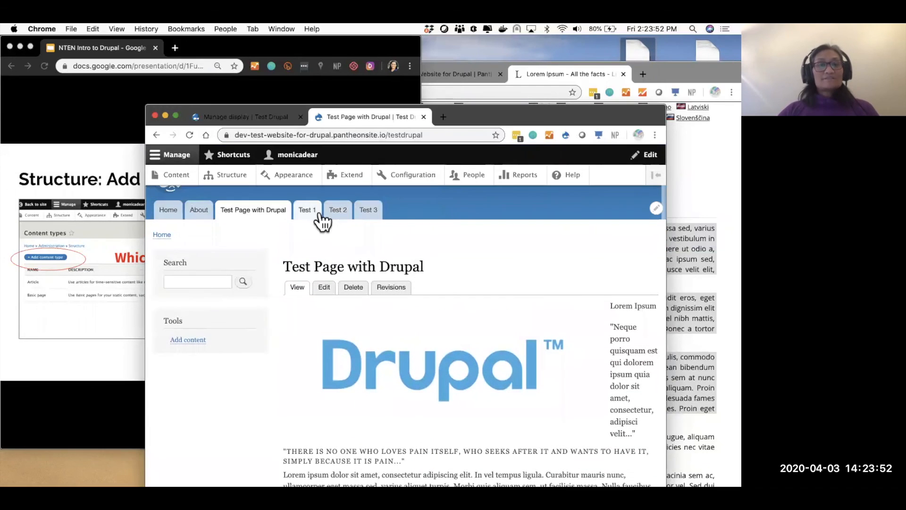
- Open Test 1's edit form and browse for a Page Image file, cancelling the selection
{"action": "left_click", "coordinate": [310, 213]}
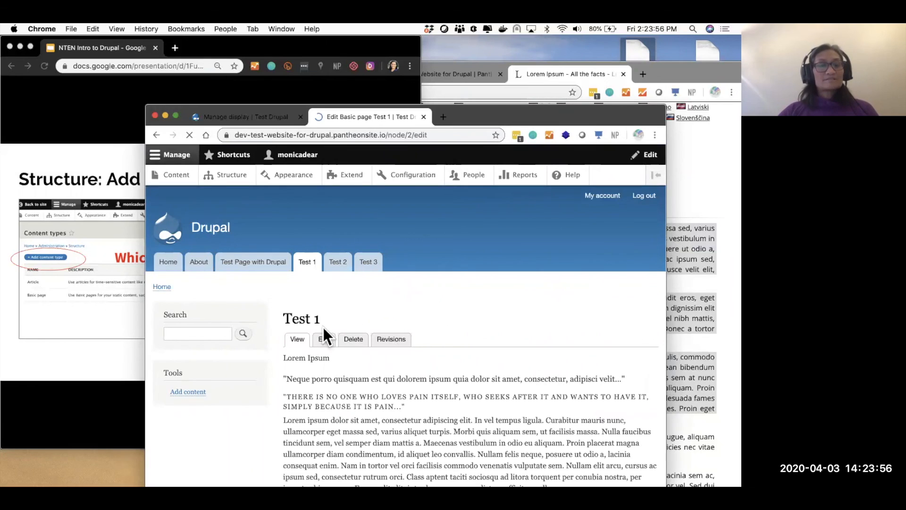
{"action": "left_click", "coordinate": [192, 289]}
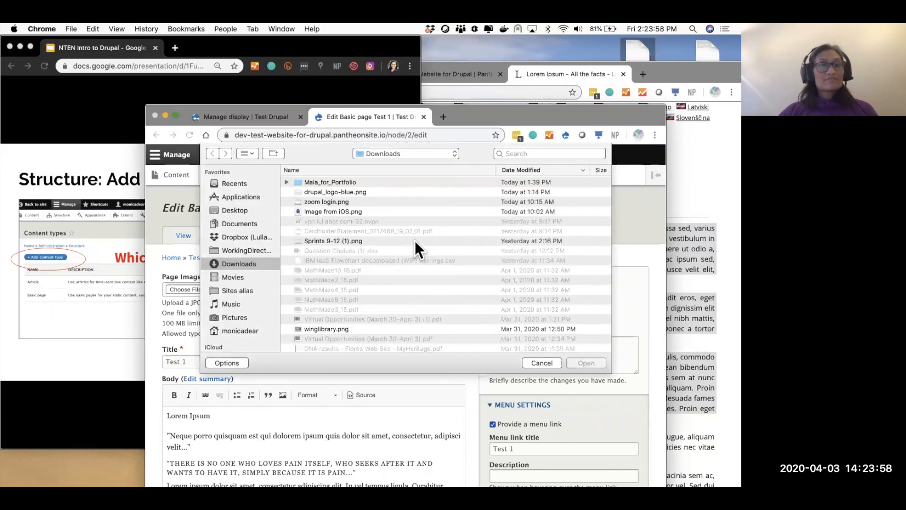
{"action": "scroll", "coordinate": [404, 282], "scroll_direction": "down", "scroll_amount": 10}
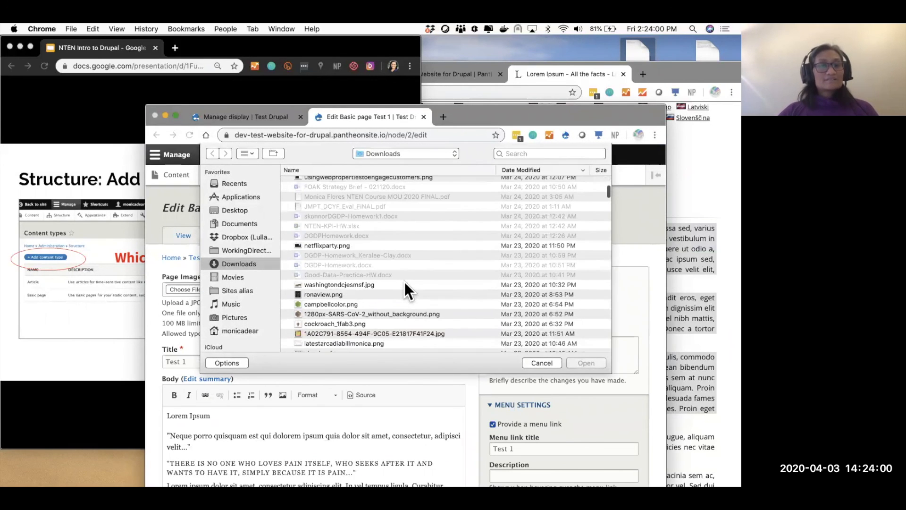
{"action": "scroll", "coordinate": [345, 304], "scroll_direction": "down", "scroll_amount": 5}
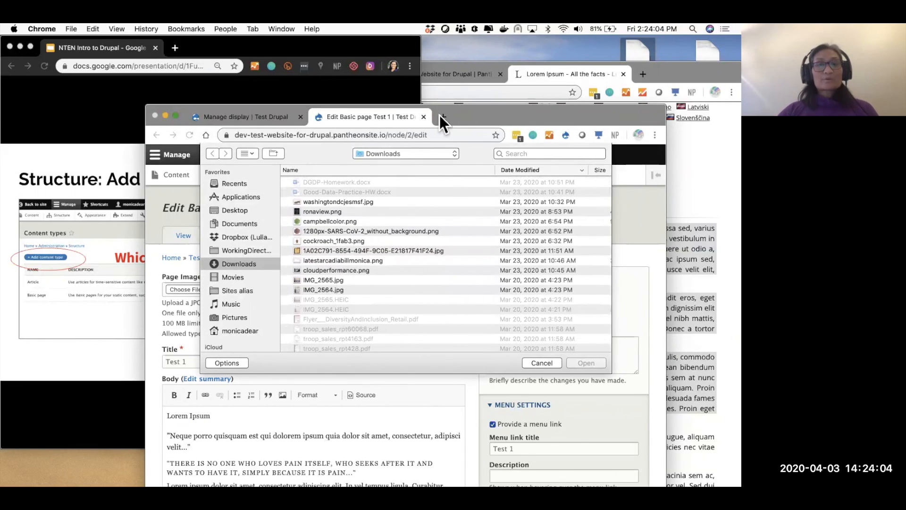
{"action": "left_click", "coordinate": [544, 366]}
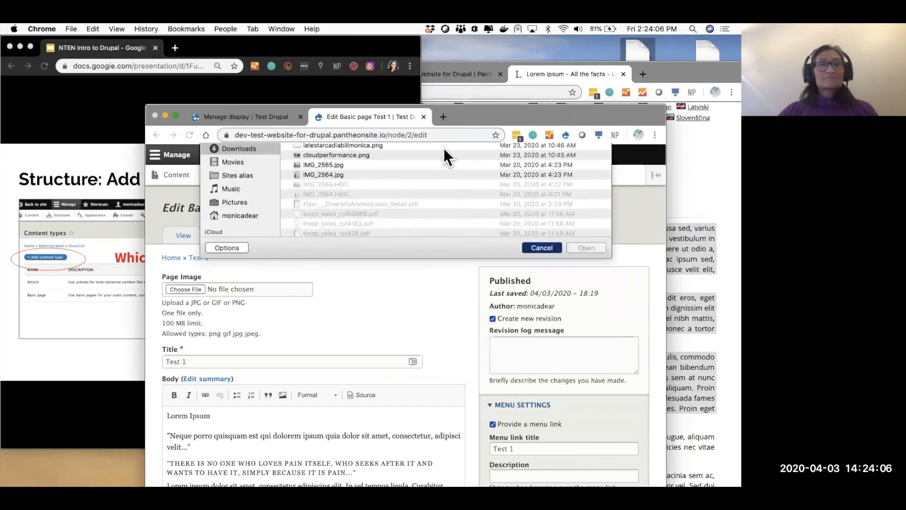
{"action": "left_click", "coordinate": [442, 117]}
- Search Unsplash for 'nature' and download the tall tree photo
{"action": "type", "text": "unsplash.com"}
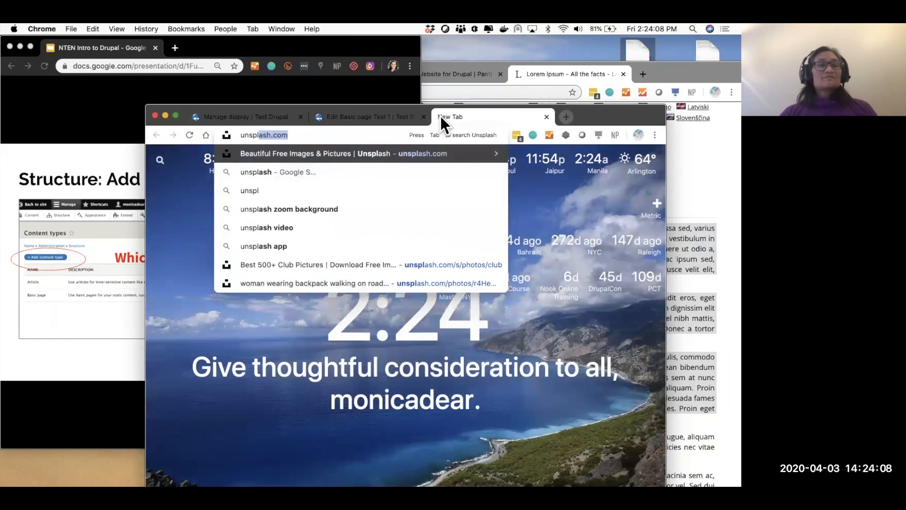
{"action": "key", "text": "Return"}
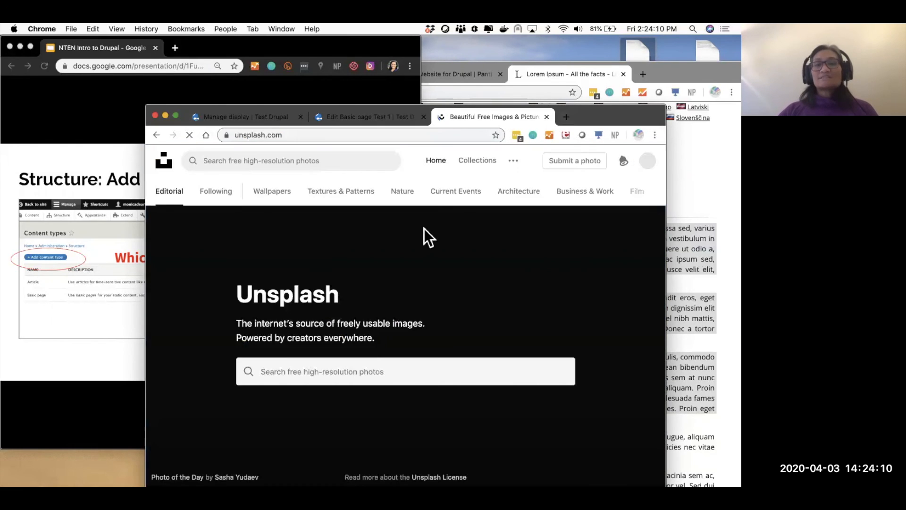
{"action": "left_click", "coordinate": [352, 371]}
{"action": "type", "text": "nature"}
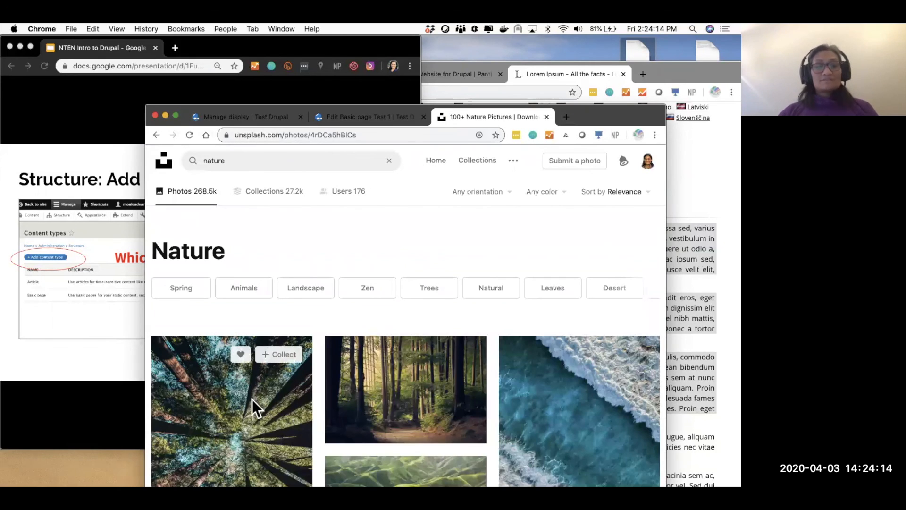
{"action": "left_click", "coordinate": [255, 406]}
{"action": "left_click", "coordinate": [584, 181]}
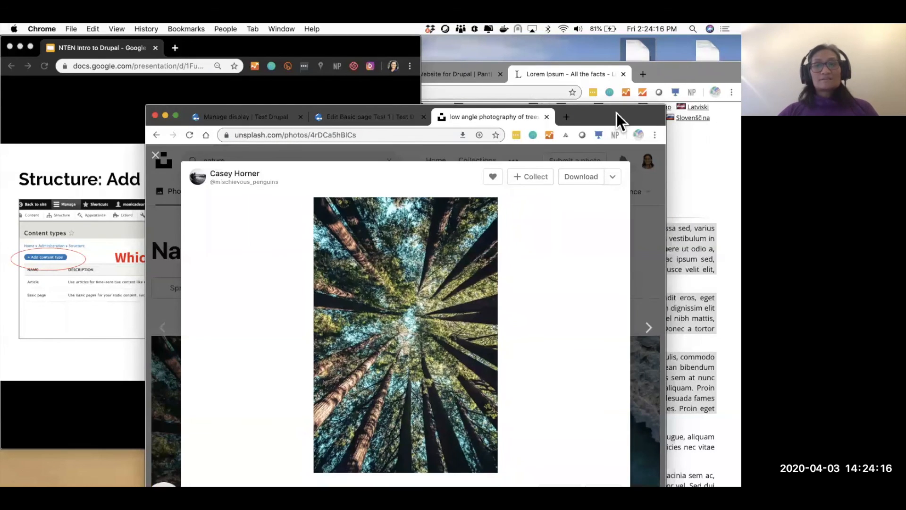
{"action": "left_click_drag", "start_coordinate": [616, 113], "coordinate": [616, 45]}
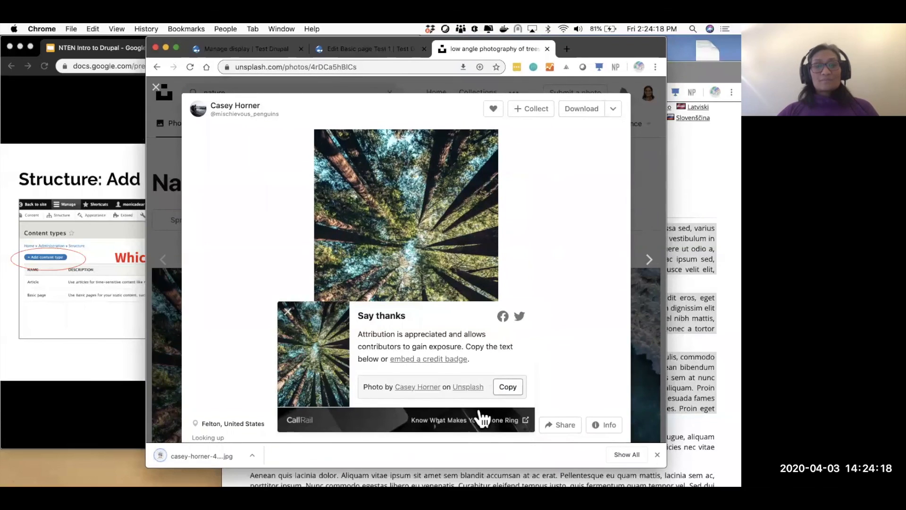
- Copy the photo credit line and open the downloaded tree jpg in Preview
{"action": "left_click", "coordinate": [515, 390]}
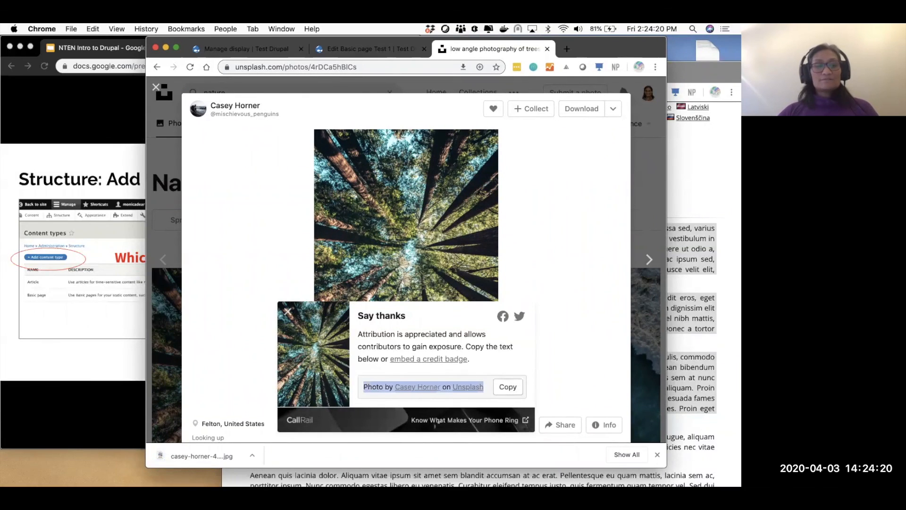
{"action": "left_click", "coordinate": [251, 455]}
{"action": "left_click", "coordinate": [272, 461]}
{"action": "double_click", "coordinate": [225, 103]}
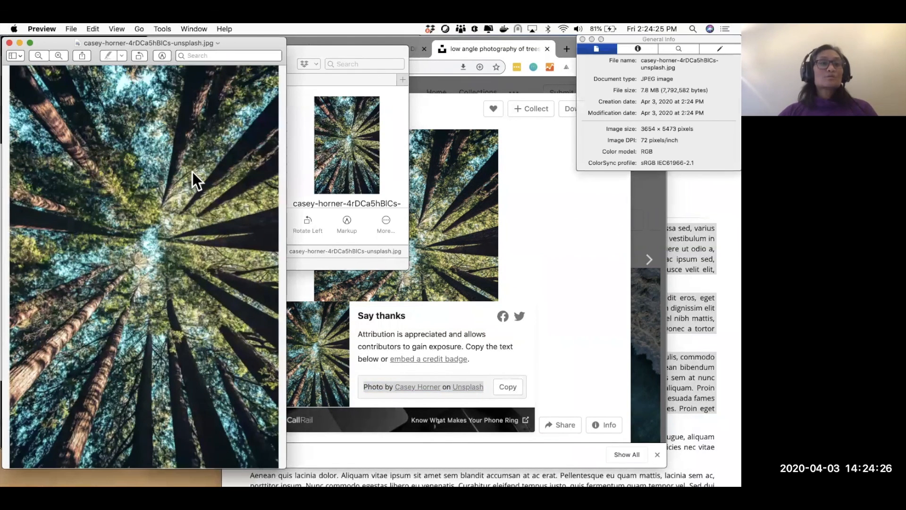
- Use Tools > Adjust Size to scale the photo to 1000 × 1498 pixels, then switch back to Chrome
{"action": "left_click", "coordinate": [163, 29]}
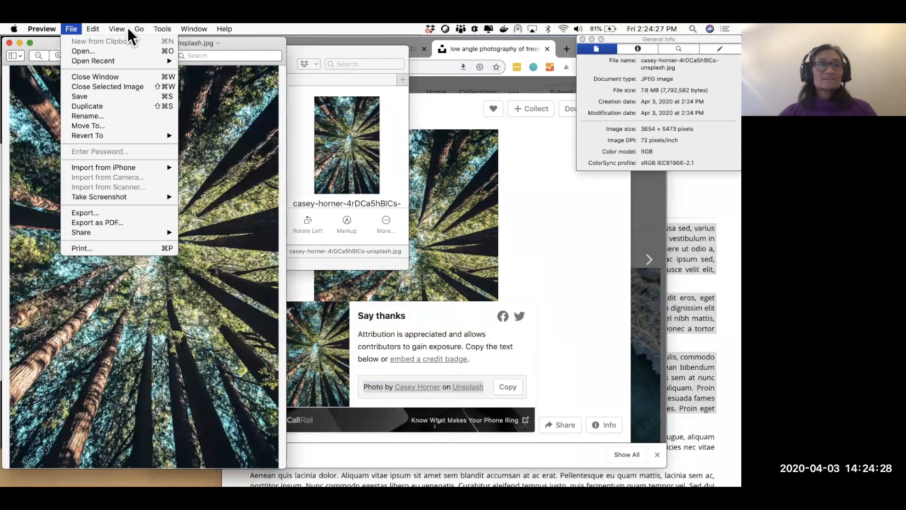
{"action": "mouse_move", "coordinate": [156, 29]}
{"action": "left_click", "coordinate": [179, 76]}
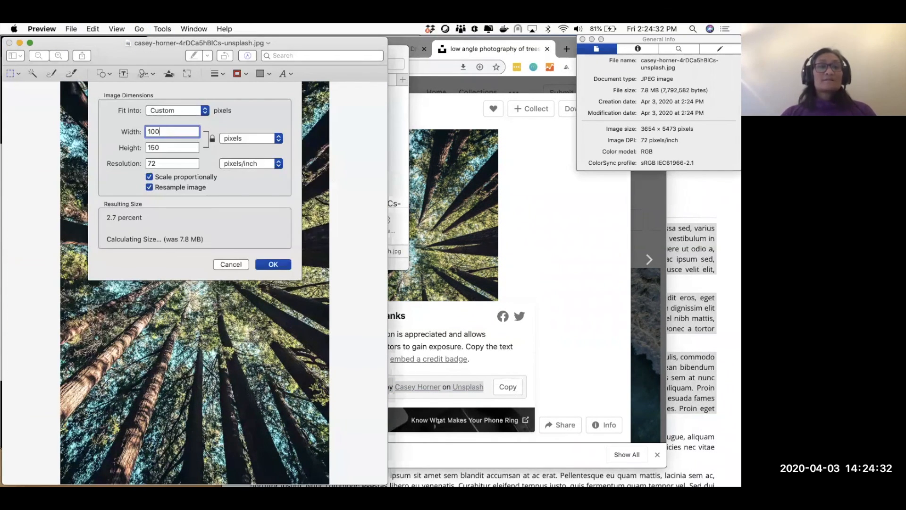
{"action": "key", "text": "Return"}
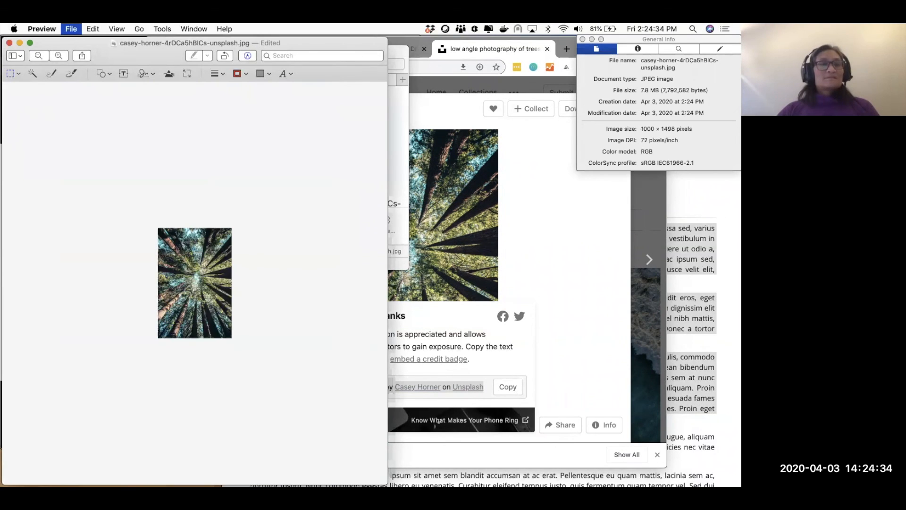
{"action": "left_click", "coordinate": [566, 225]}
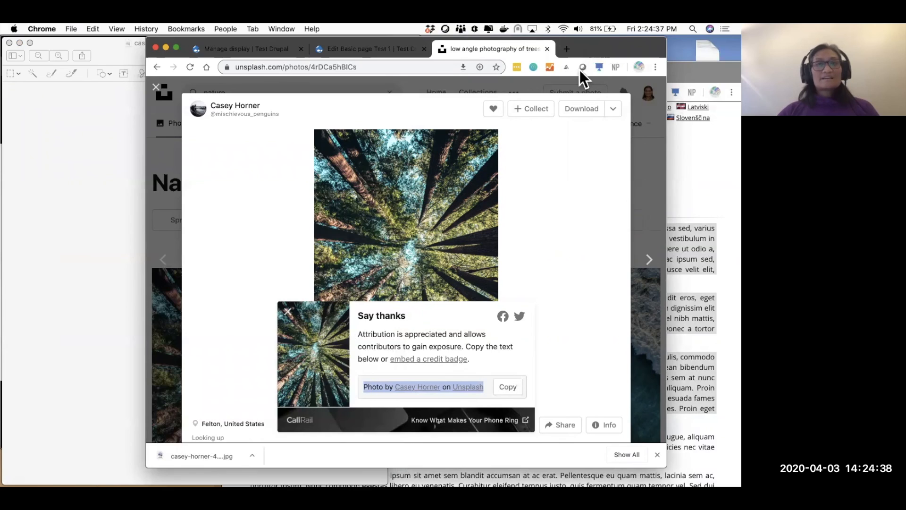
- Attach the tree photo jpg as the Page Image on Test 1
{"action": "left_click_drag", "start_coordinate": [579, 70], "coordinate": [572, 78]}
{"action": "left_click", "coordinate": [393, 78]}
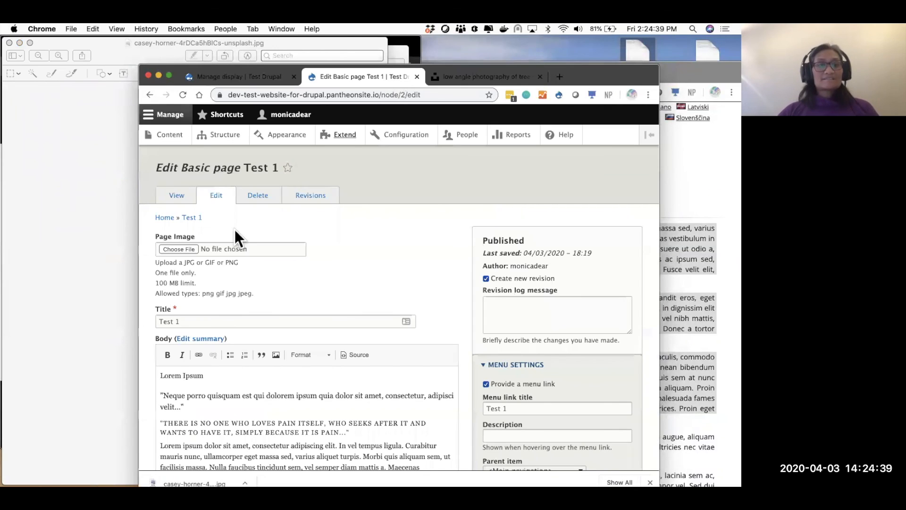
{"action": "left_click", "coordinate": [190, 251]}
{"action": "left_click", "coordinate": [338, 141]}
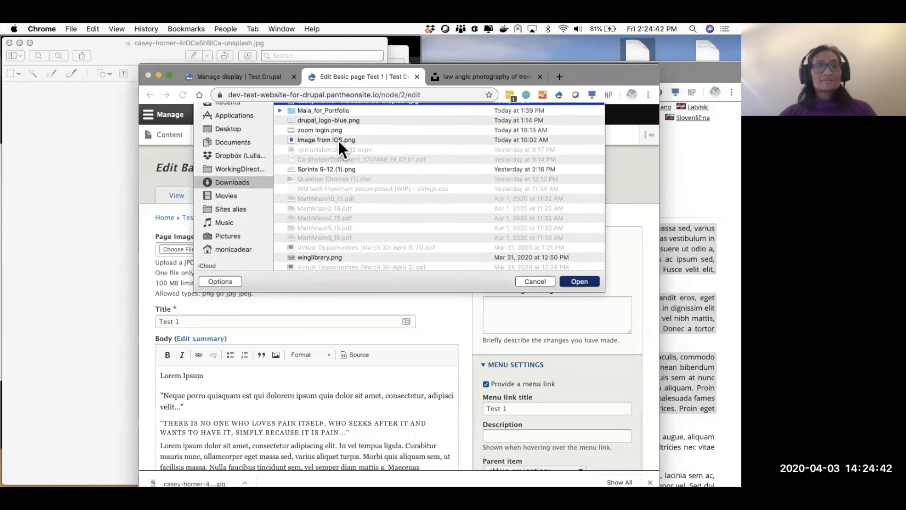
{"action": "key", "text": "Return"}
- Add blank lines above Lorem Ipsum, paste the photo credit as alt text, and save Test 1
{"action": "left_click", "coordinate": [233, 378]}
{"action": "key", "text": "Return"}
{"action": "key", "text": "Return"}
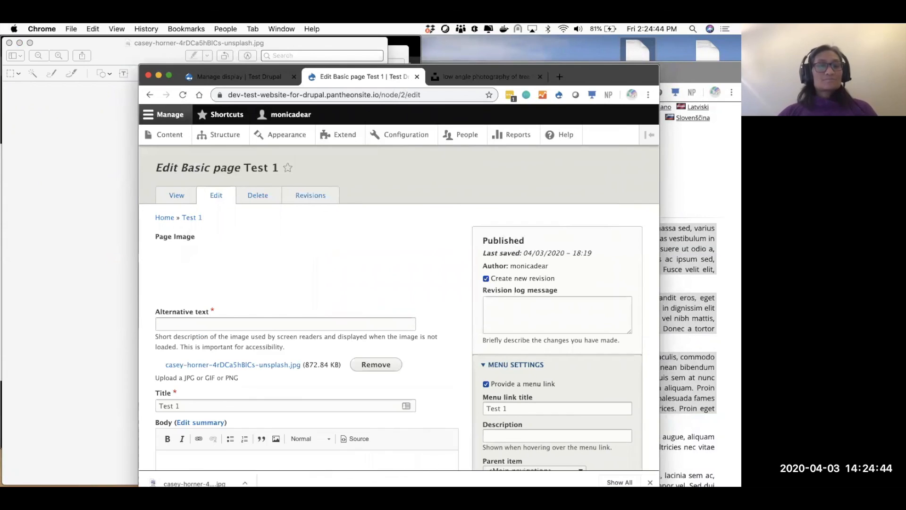
{"action": "left_click", "coordinate": [200, 292]}
{"action": "key", "text": "super+v"}
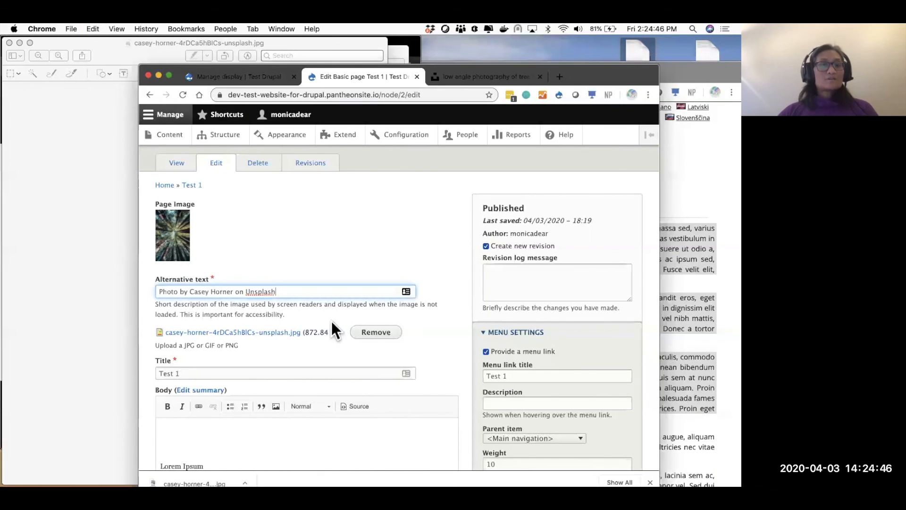
{"action": "scroll", "coordinate": [401, 344], "scroll_direction": "down", "scroll_amount": 10}
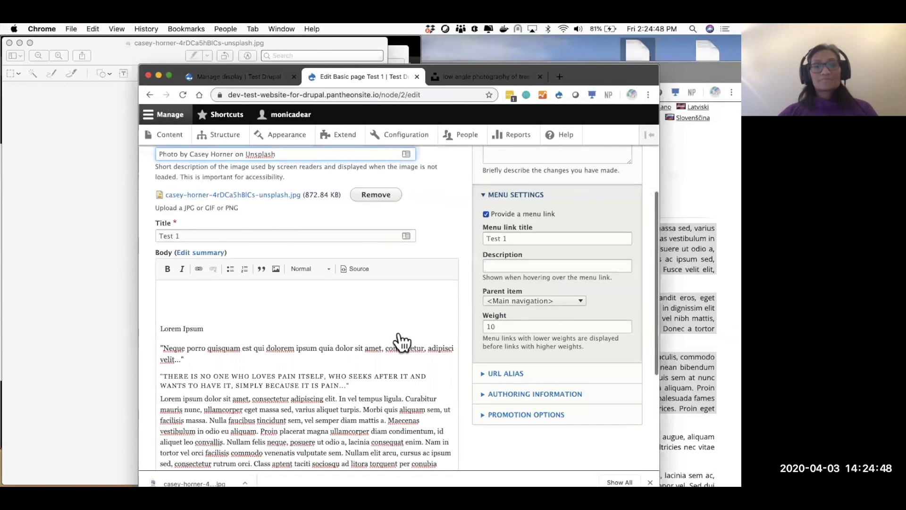
{"action": "left_click", "coordinate": [187, 417]}
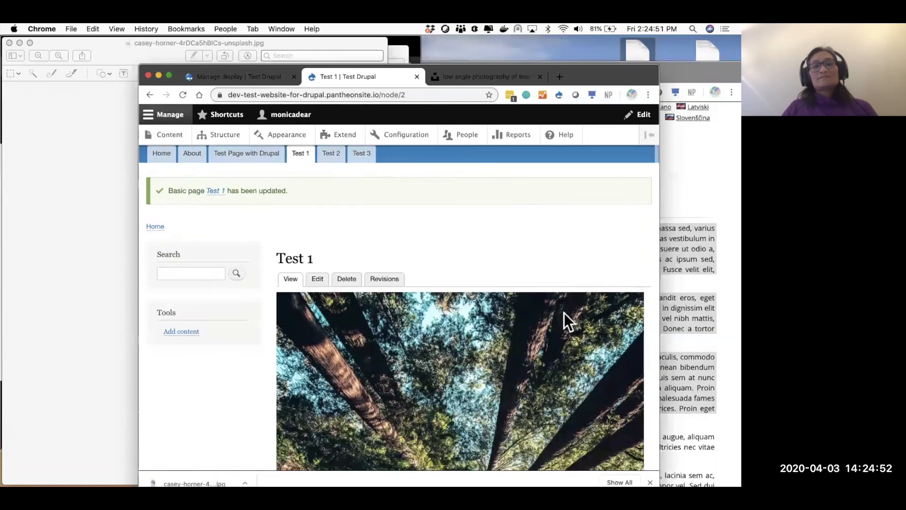
- Go to the Add content page
{"action": "scroll", "coordinate": [564, 313], "scroll_direction": "down", "scroll_amount": 5}
{"action": "scroll", "coordinate": [564, 313], "scroll_direction": "down", "scroll_amount": 10}
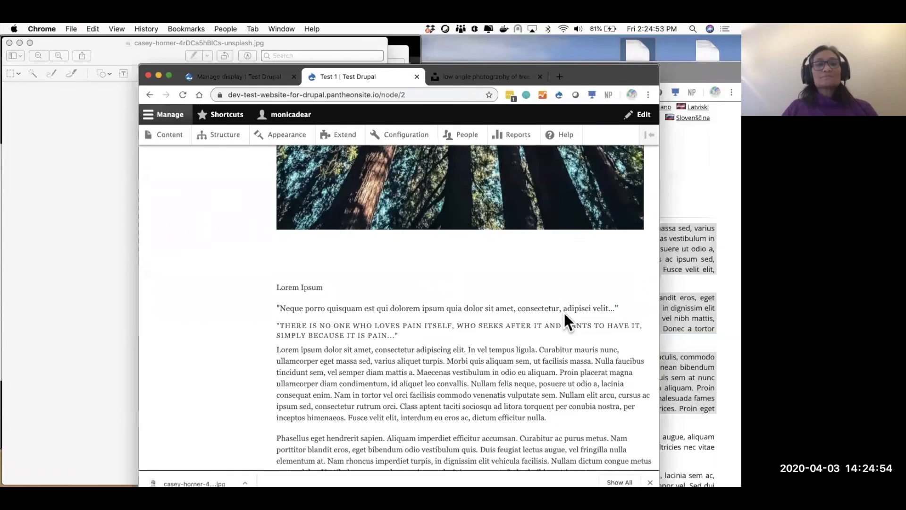
{"action": "scroll", "coordinate": [174, 168], "scroll_direction": "up", "scroll_amount": 20}
{"action": "left_click", "coordinate": [185, 136]}
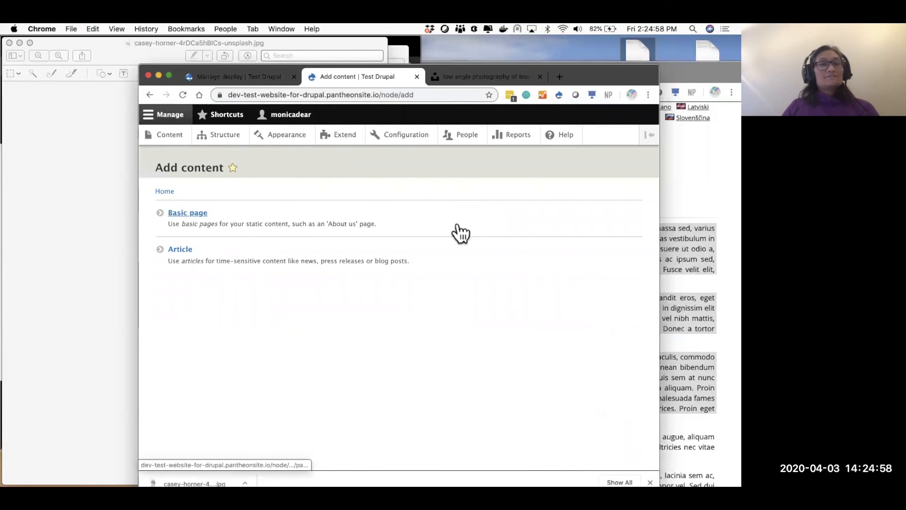
- Start a new Article titled 'Article 1' with the photo credit pasted into Body
{"action": "left_click", "coordinate": [182, 250]}
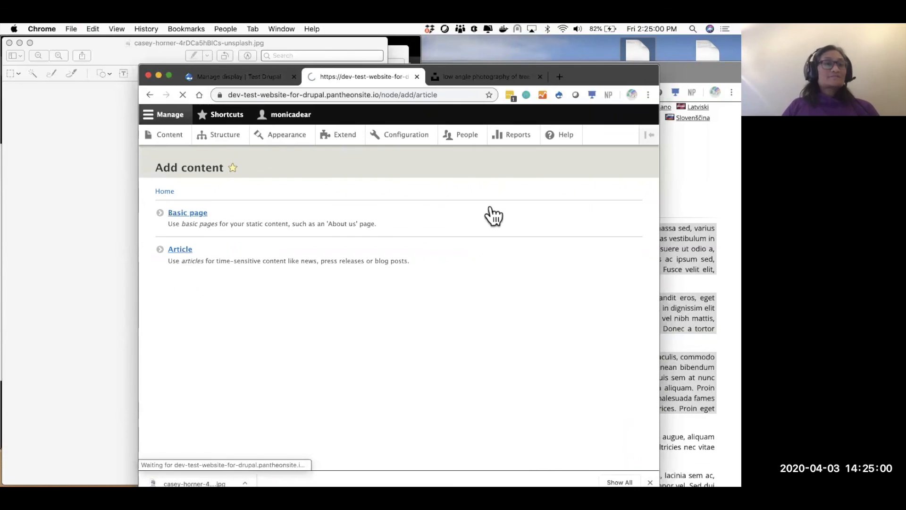
{"action": "left_click", "coordinate": [249, 222]}
{"action": "type", "text": "Article 1"}
{"action": "left_click", "coordinate": [281, 313]}
{"action": "key", "text": "cmd+v"}
{"action": "scroll", "coordinate": [281, 313], "scroll_direction": "down", "scroll_amount": 1}
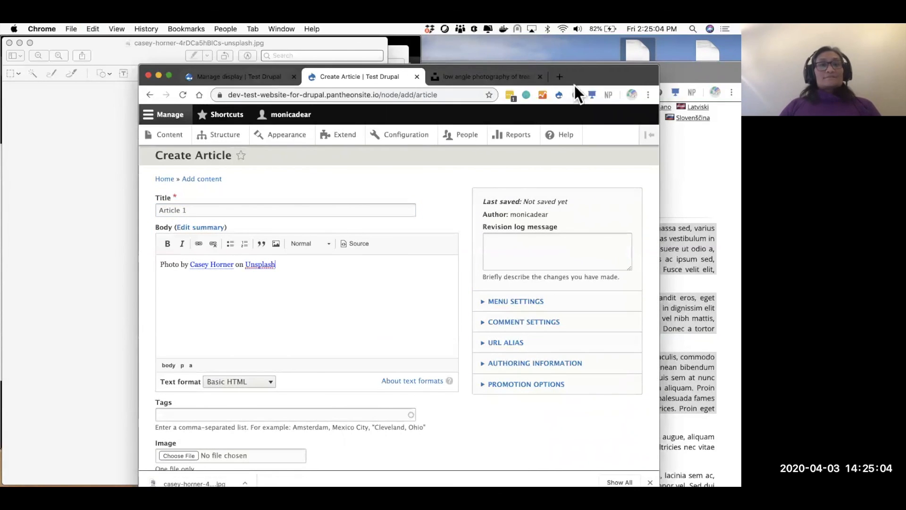
- Copy the lorem ipsum paragraphs, through Maecenas and Aenean, from Lipsum.com
{"action": "left_click", "coordinate": [726, 146]}
{"action": "key", "text": "super+c"}
{"action": "left_click", "coordinate": [265, 441]}
{"action": "left_click_drag", "start_coordinate": [251, 437], "coordinate": [425, 484]}
{"action": "scroll", "coordinate": [390, 348], "scroll_direction": "down", "scroll_amount": 2}
{"action": "left_click_drag", "start_coordinate": [390, 348], "coordinate": [358, 379]}
- Replace the body with the lorem ipsum paragraphs and save Article 1
{"action": "left_click", "coordinate": [191, 303]}
{"action": "key", "text": "super+v"}
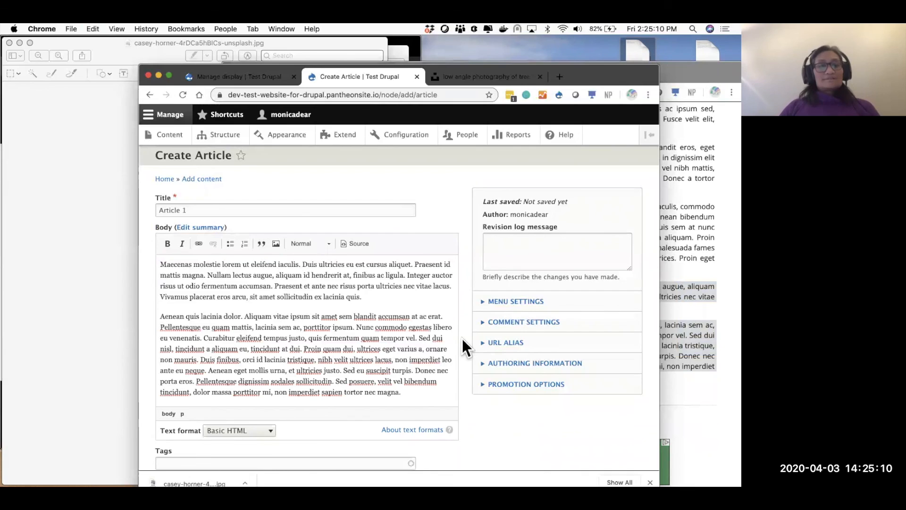
{"action": "scroll", "coordinate": [387, 352], "scroll_direction": "down", "scroll_amount": 5}
{"action": "left_click", "coordinate": [175, 415]}
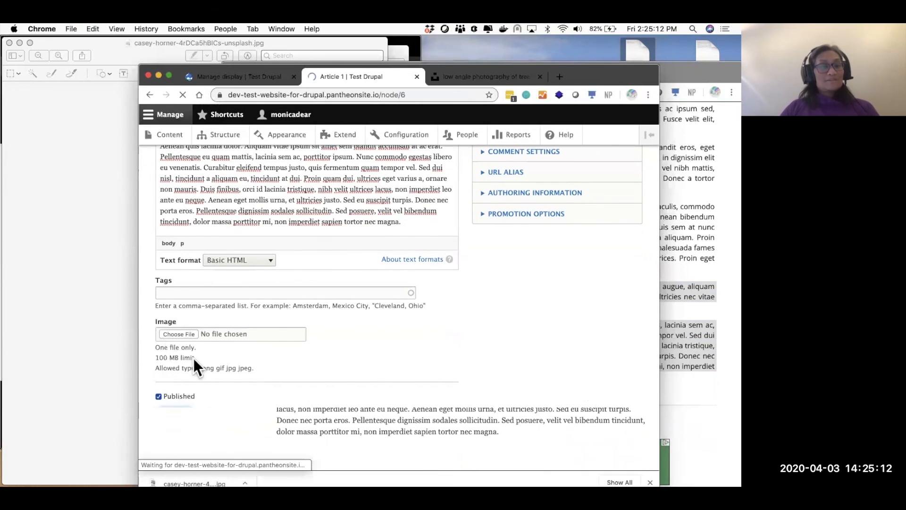
- Reuse the article form, retitling it 'Article 2' and re-pasting the paragraphs into Body
{"action": "left_click", "coordinate": [149, 95]}
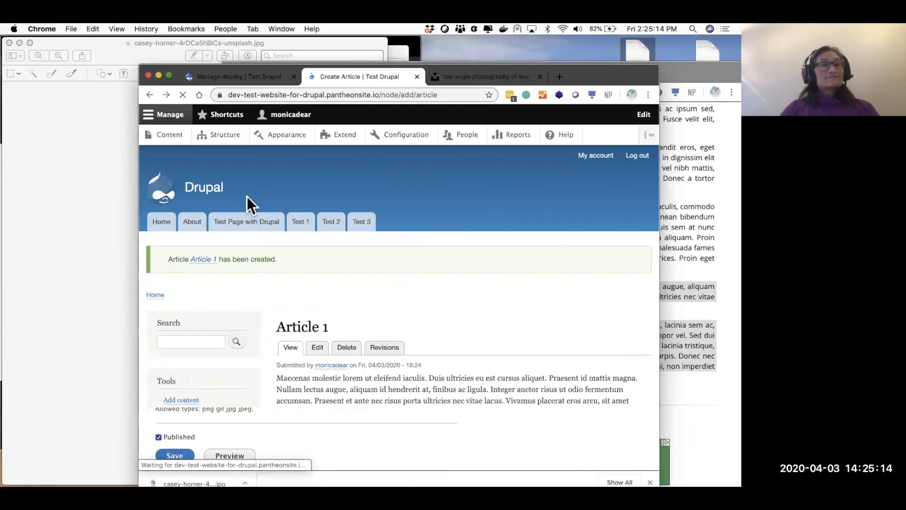
{"action": "key", "text": "BackSpace"}
{"action": "type", "text": "2"}
{"action": "left_click", "coordinate": [274, 315]}
{"action": "key", "text": "super+a"}
{"action": "key", "text": "super+v"}
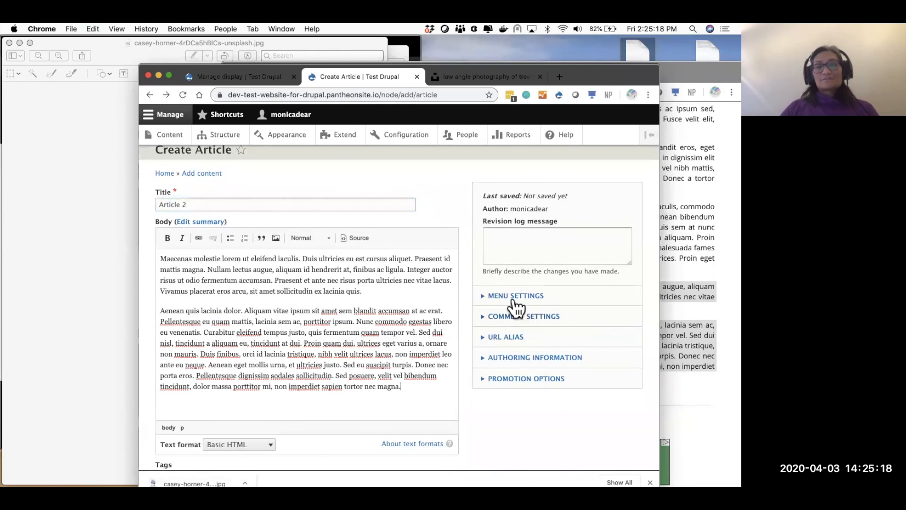
- Expand the menu link and URL alias settings and focus the Tags field
{"action": "left_click", "coordinate": [514, 300]}
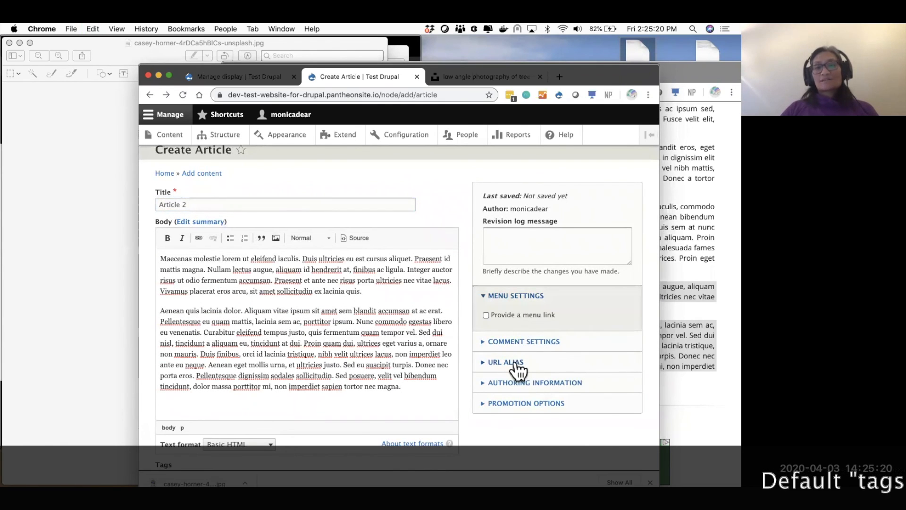
{"action": "left_click", "coordinate": [516, 365]}
{"action": "scroll", "coordinate": [253, 342], "scroll_direction": "down", "scroll_amount": 5}
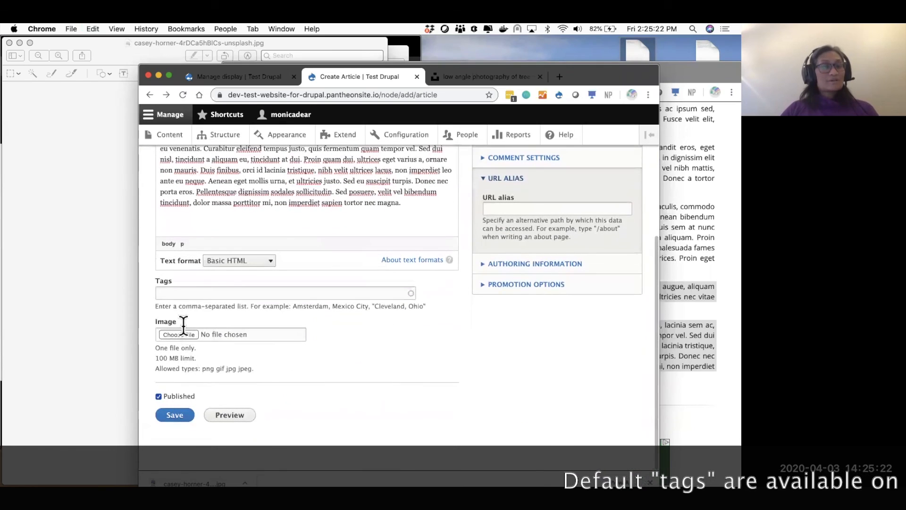
{"action": "left_click", "coordinate": [184, 295]}
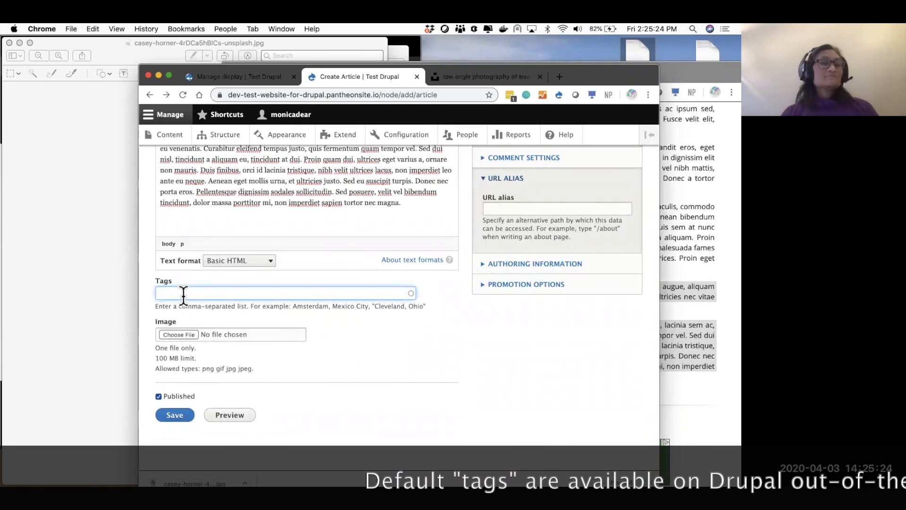
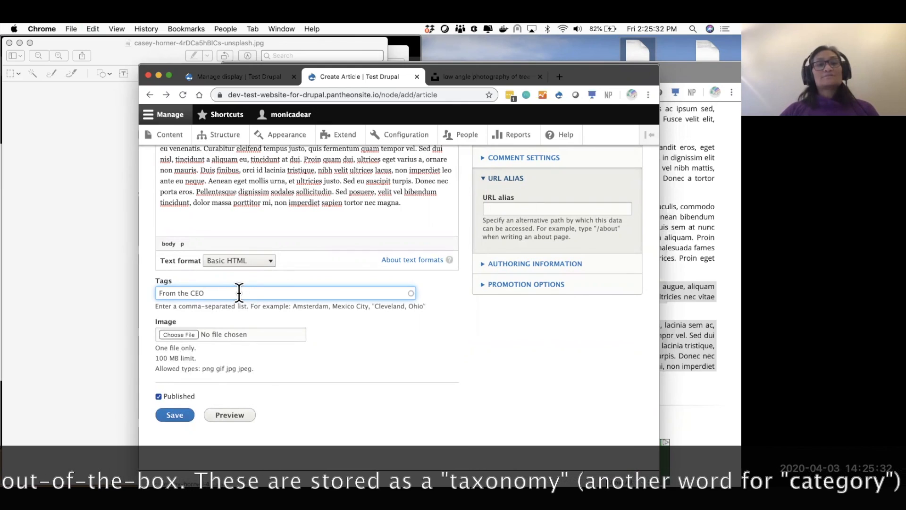
- Publish Article 2 tagged 'From the CEO', then go back to the Create Article form
{"action": "left_click", "coordinate": [177, 416]}
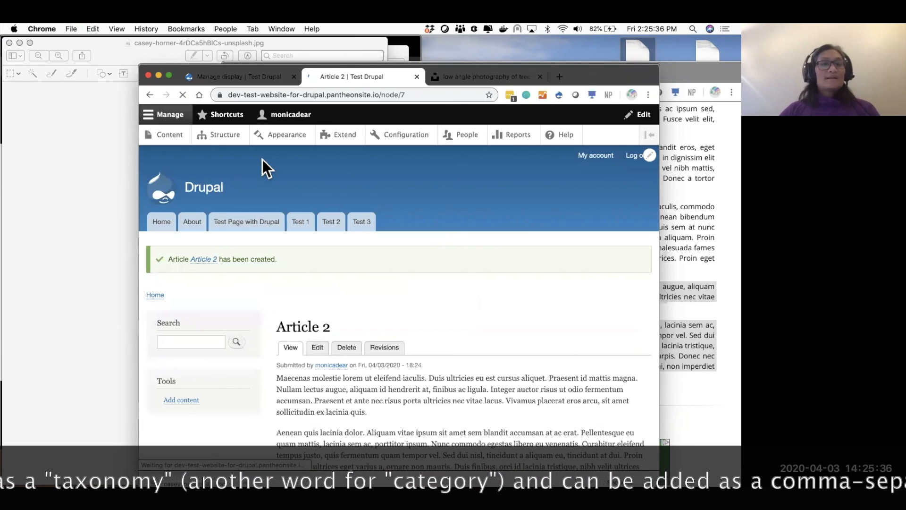
{"action": "left_click", "coordinate": [151, 95]}
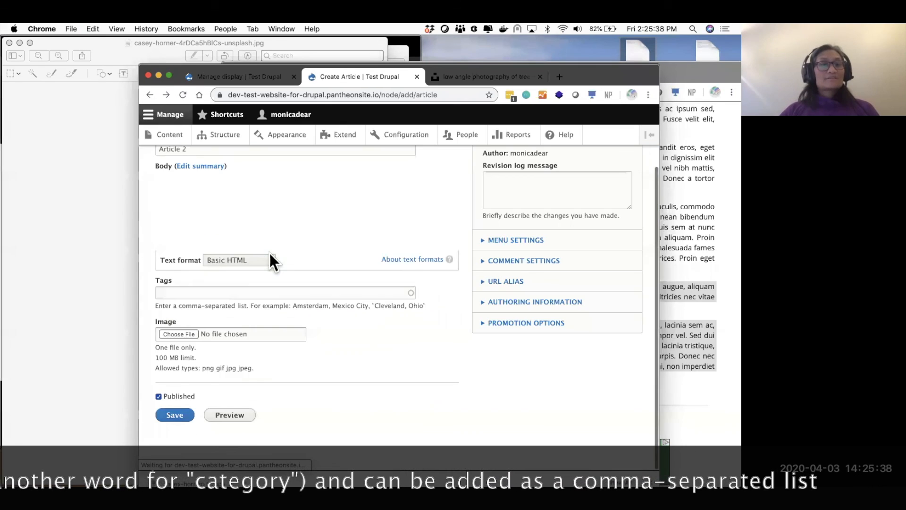
- Publish 'Article 3' with image IMG_2660.jpg and alt text 'Kiddo'
{"action": "scroll", "coordinate": [225, 213], "scroll_direction": "up", "scroll_amount": 2}
{"action": "left_click", "coordinate": [204, 178]}
{"action": "key", "text": "BackSpace"}
{"action": "type", "text": "3"}
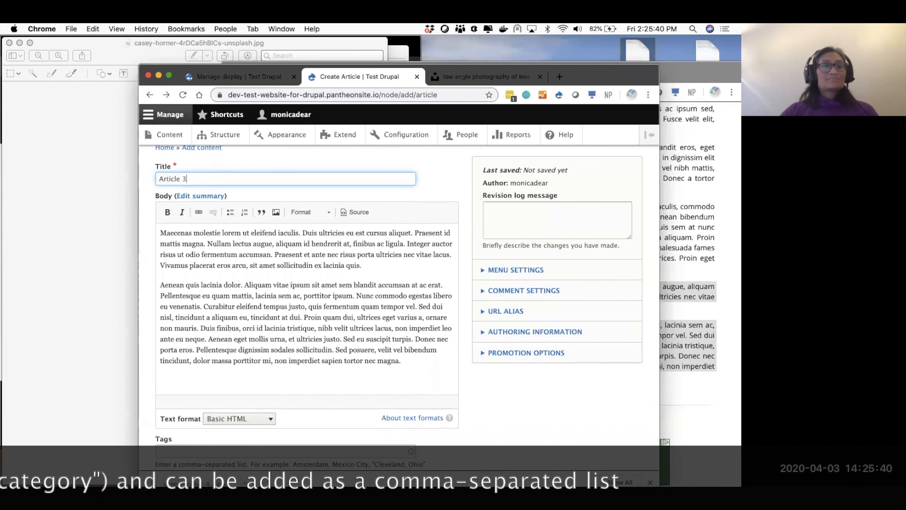
{"action": "scroll", "coordinate": [309, 305], "scroll_direction": "down", "scroll_amount": 5}
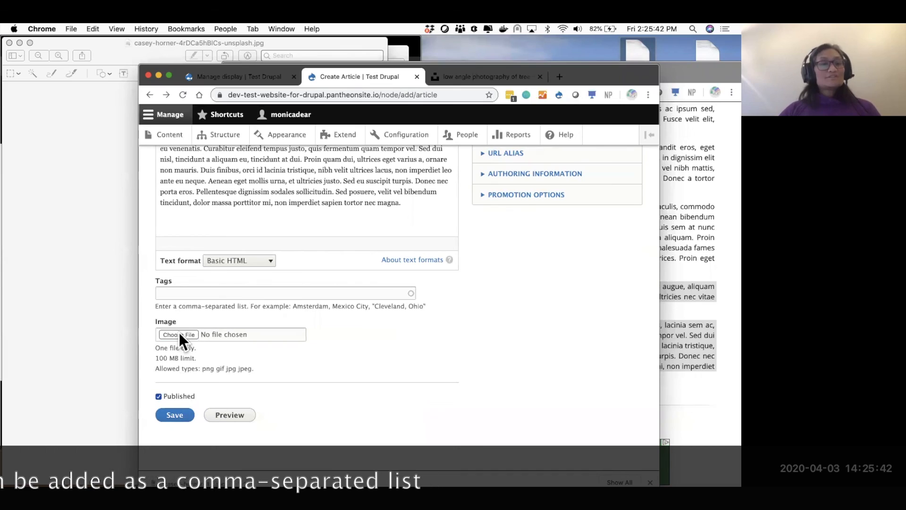
{"action": "left_click", "coordinate": [179, 333]}
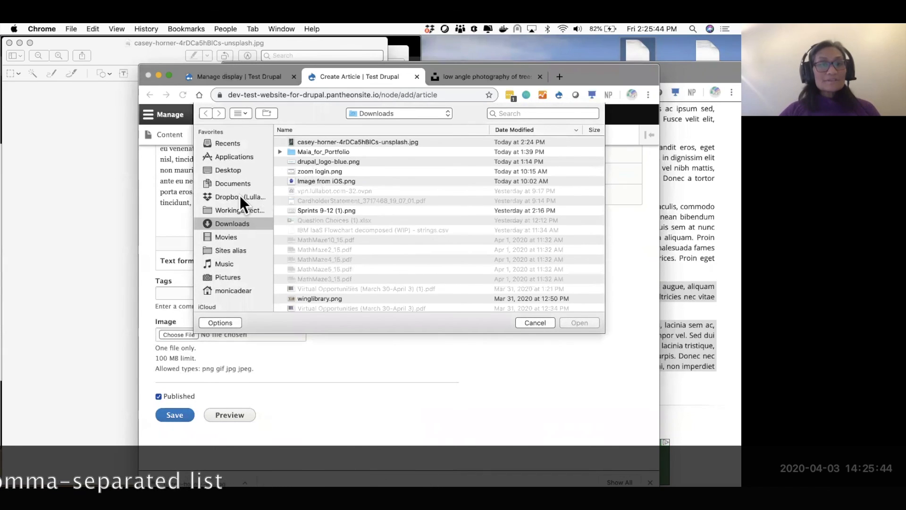
{"action": "scroll", "coordinate": [399, 264], "scroll_direction": "down", "scroll_amount": 10}
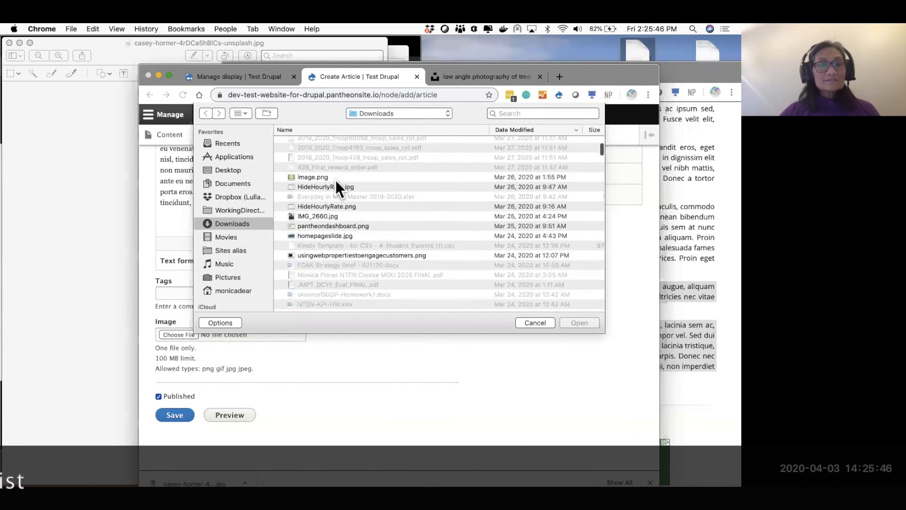
{"action": "double_click", "coordinate": [320, 217]}
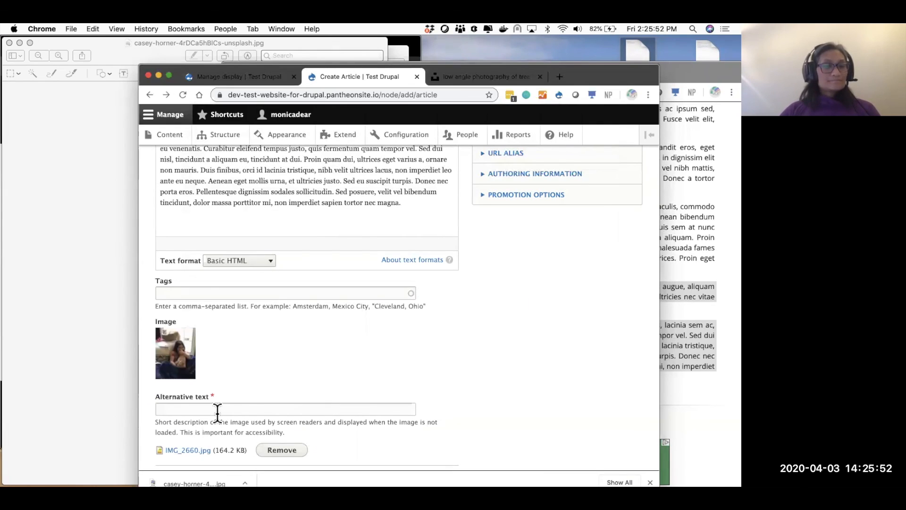
{"action": "left_click", "coordinate": [217, 409]}
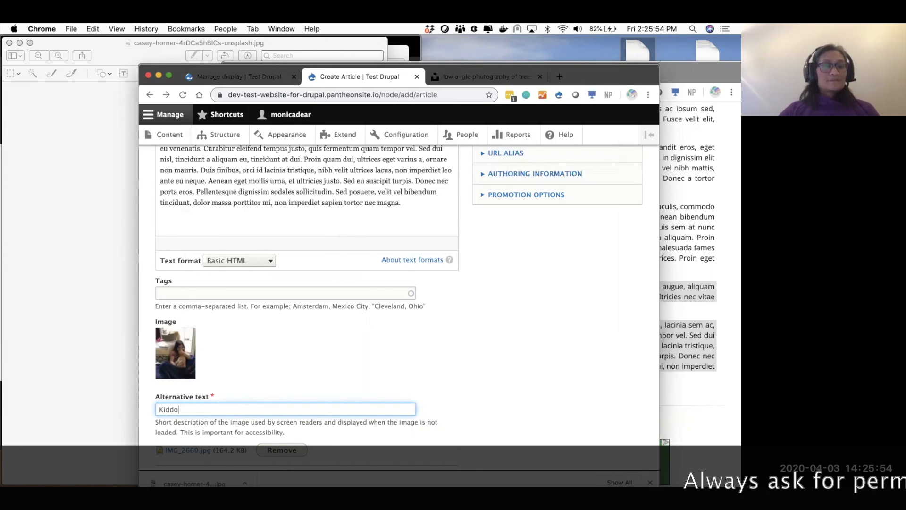
{"action": "type", "text": "Kiddo"}
{"action": "scroll", "coordinate": [192, 449], "scroll_direction": "down", "scroll_amount": 3}
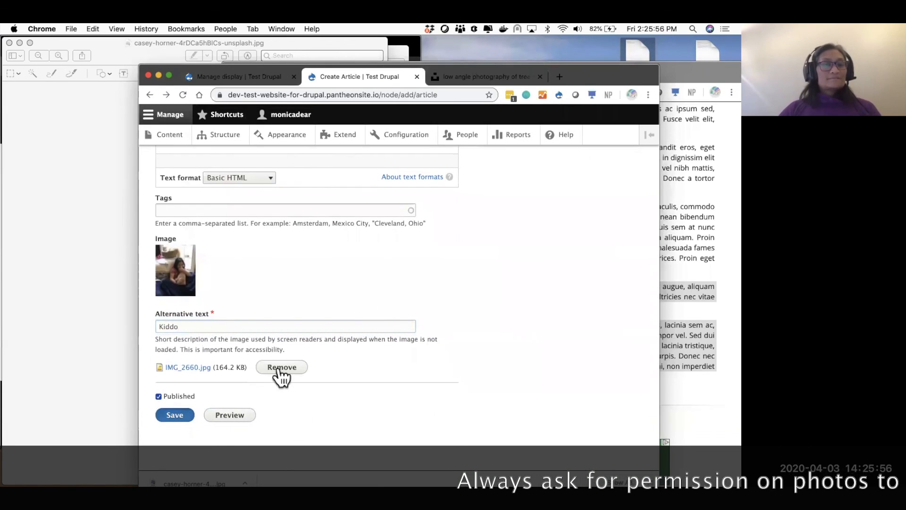
{"action": "left_click", "coordinate": [185, 415]}
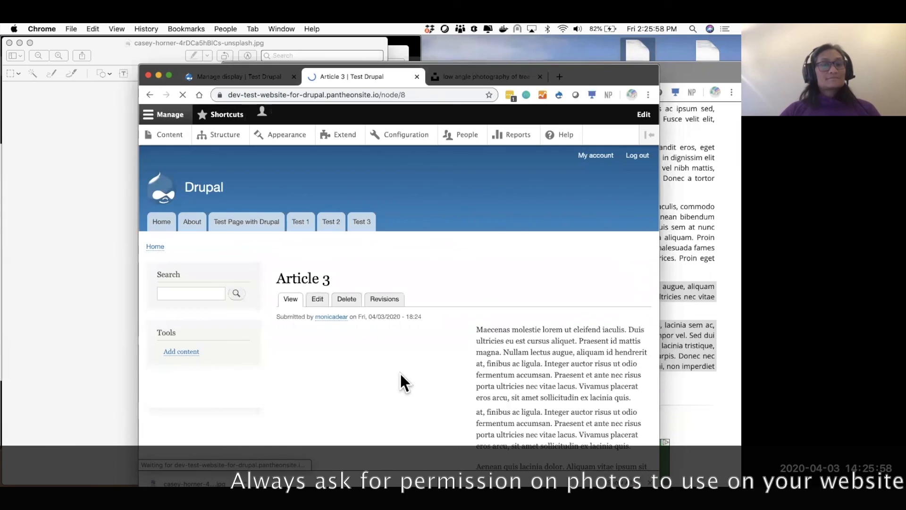
- Edit Article 3, remove its attached image, and save it
{"action": "scroll", "coordinate": [400, 372], "scroll_direction": "down", "scroll_amount": 3}
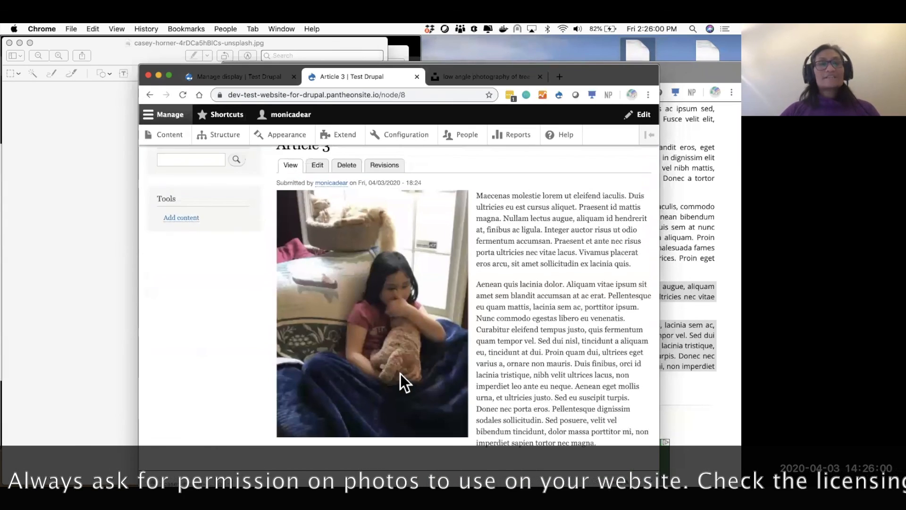
{"action": "scroll", "coordinate": [400, 373], "scroll_direction": "up", "scroll_amount": 4}
{"action": "left_click", "coordinate": [318, 347]}
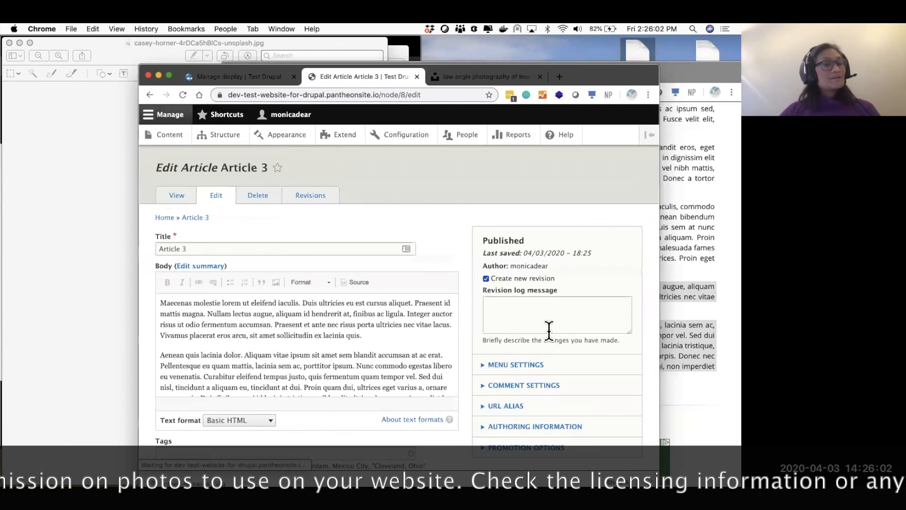
{"action": "scroll", "coordinate": [384, 338], "scroll_direction": "down", "scroll_amount": 5}
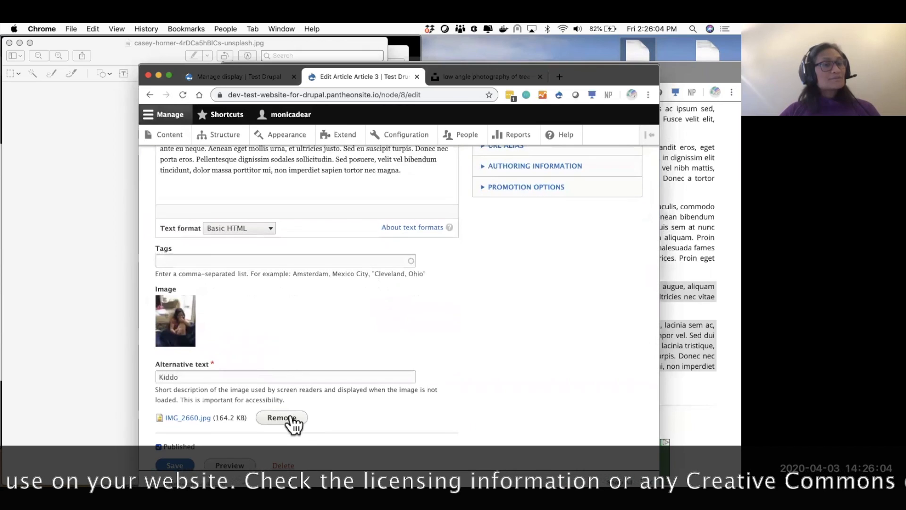
{"action": "left_click", "coordinate": [280, 418]}
{"action": "left_click", "coordinate": [175, 415]}
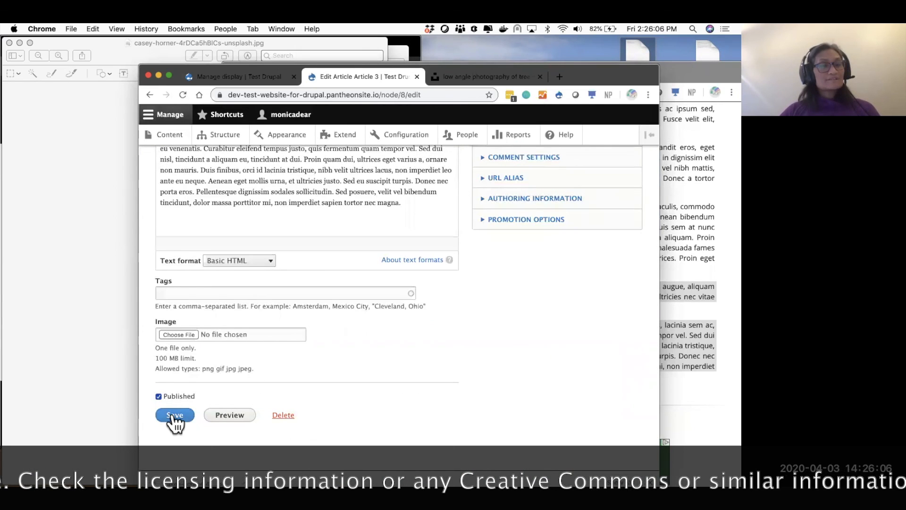
{"action": "scroll", "coordinate": [340, 311], "scroll_direction": "down", "scroll_amount": 7}
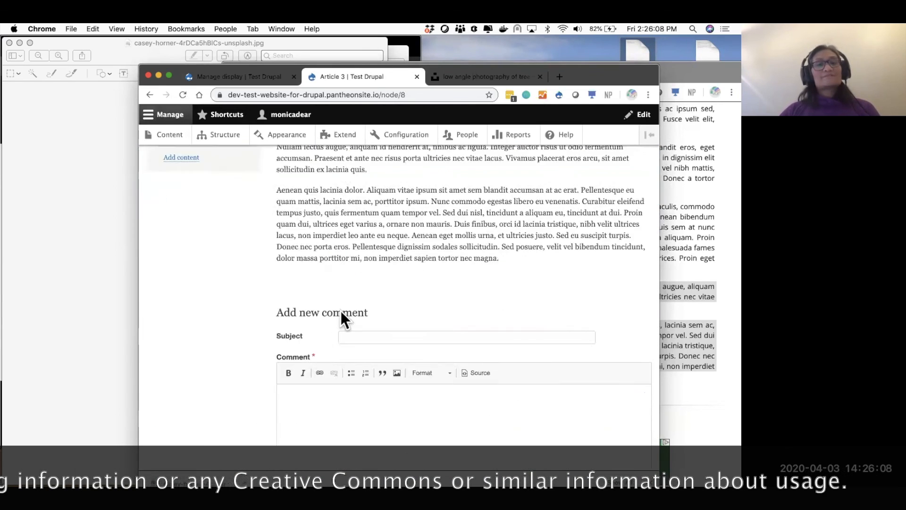
{"action": "scroll", "coordinate": [341, 311], "scroll_direction": "up", "scroll_amount": 3}
{"action": "scroll", "coordinate": [340, 310], "scroll_direction": "up", "scroll_amount": 3}
- In Article's Comments field settings, set default to Hidden, Preview comment Disabled, and save
{"action": "scroll", "coordinate": [341, 310], "scroll_direction": "down", "scroll_amount": 6}
{"action": "scroll", "coordinate": [341, 311], "scroll_direction": "up", "scroll_amount": 3}
{"action": "scroll", "coordinate": [340, 310], "scroll_direction": "up", "scroll_amount": 2}
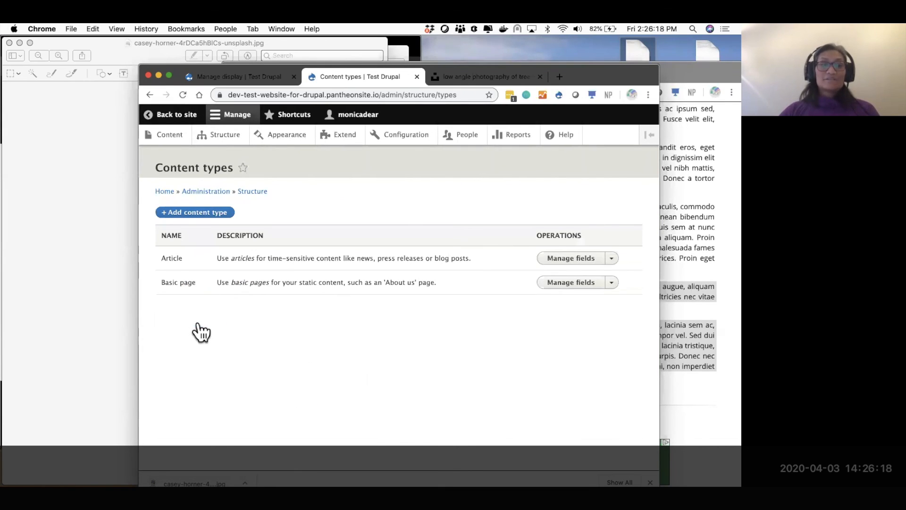
{"action": "left_click", "coordinate": [613, 257]}
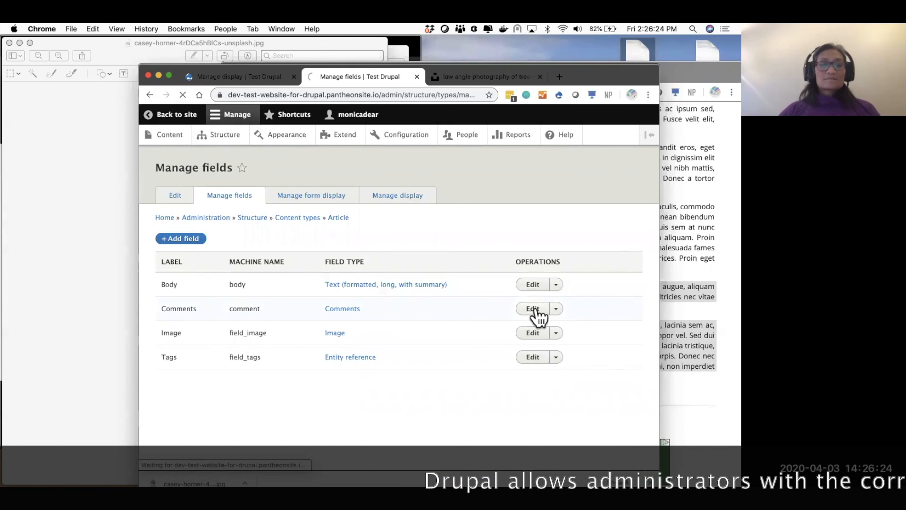
{"action": "scroll", "coordinate": [449, 304], "scroll_direction": "down", "scroll_amount": 5}
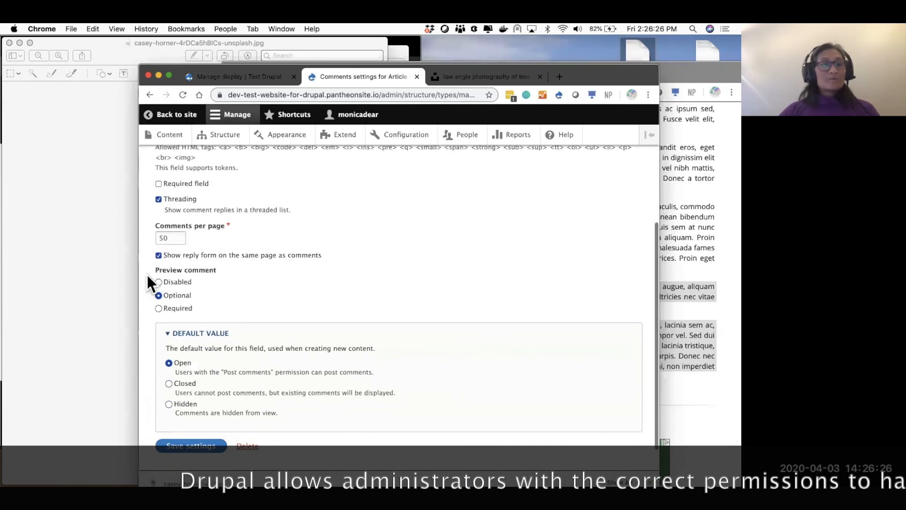
{"action": "left_click", "coordinate": [169, 403]}
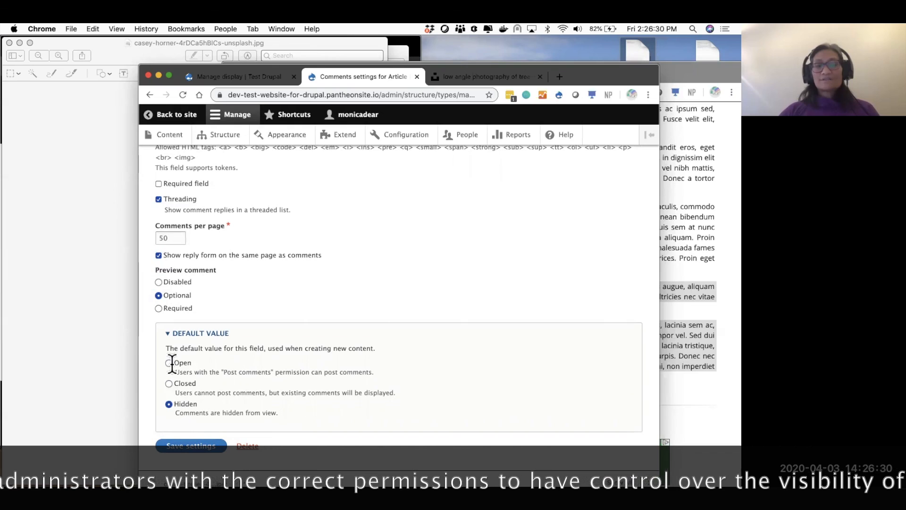
{"action": "left_click", "coordinate": [158, 282]}
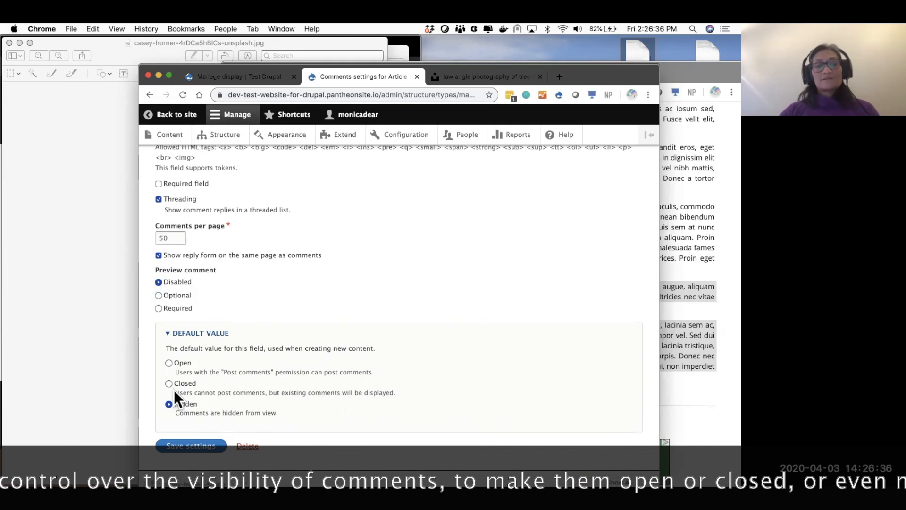
{"action": "left_click", "coordinate": [178, 435]}
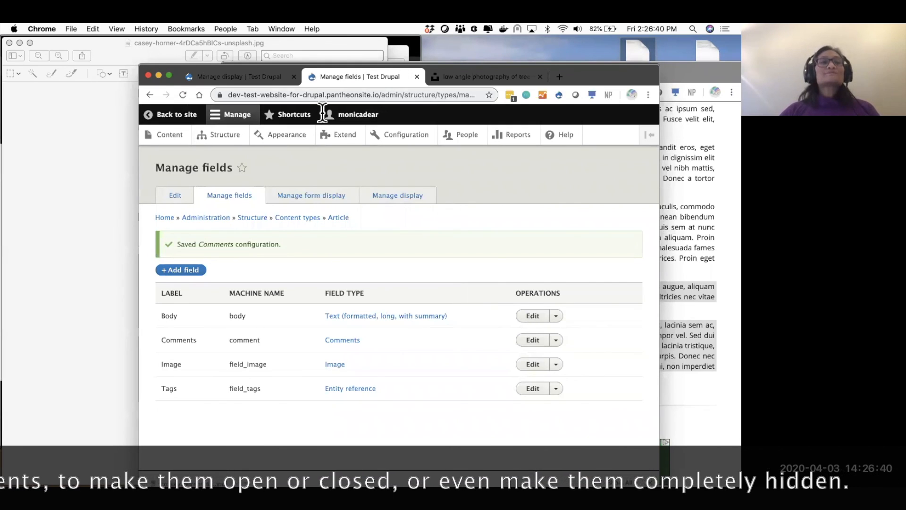
- View Article 3 on the public site and reload the page
{"action": "left_click", "coordinate": [165, 141]}
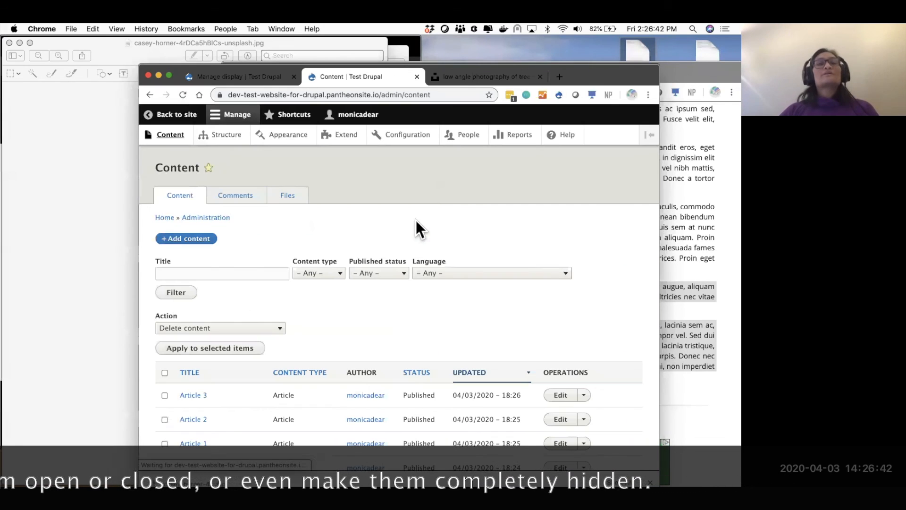
{"action": "scroll", "coordinate": [330, 377], "scroll_direction": "down", "scroll_amount": 5}
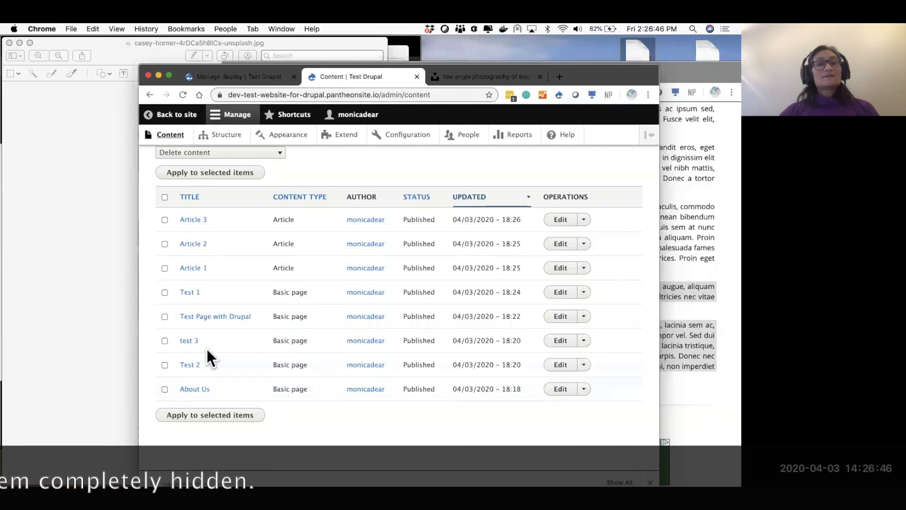
{"action": "scroll", "coordinate": [269, 269], "scroll_direction": "up", "scroll_amount": 5}
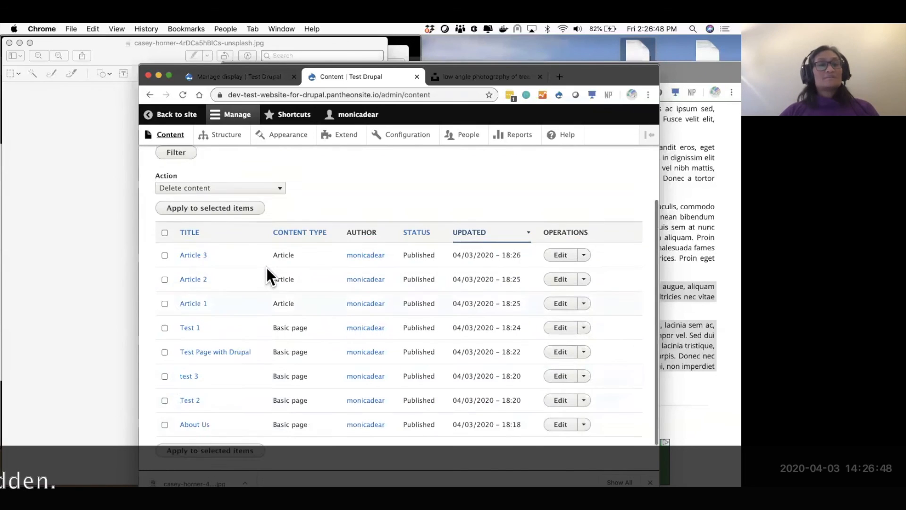
{"action": "left_click", "coordinate": [155, 115]}
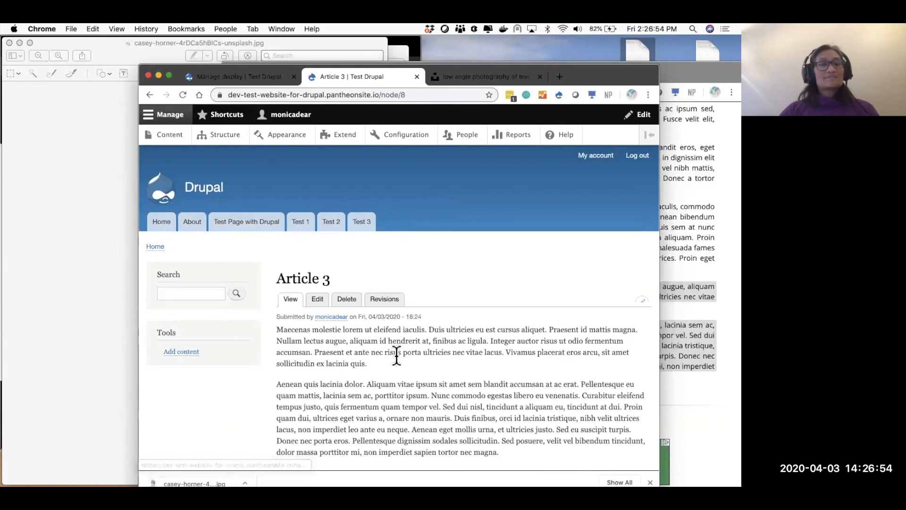
{"action": "scroll", "coordinate": [399, 366], "scroll_direction": "down", "scroll_amount": 3}
{"action": "scroll", "coordinate": [399, 366], "scroll_direction": "up", "scroll_amount": 2}
{"action": "scroll", "coordinate": [395, 344], "scroll_direction": "up", "scroll_amount": 1}
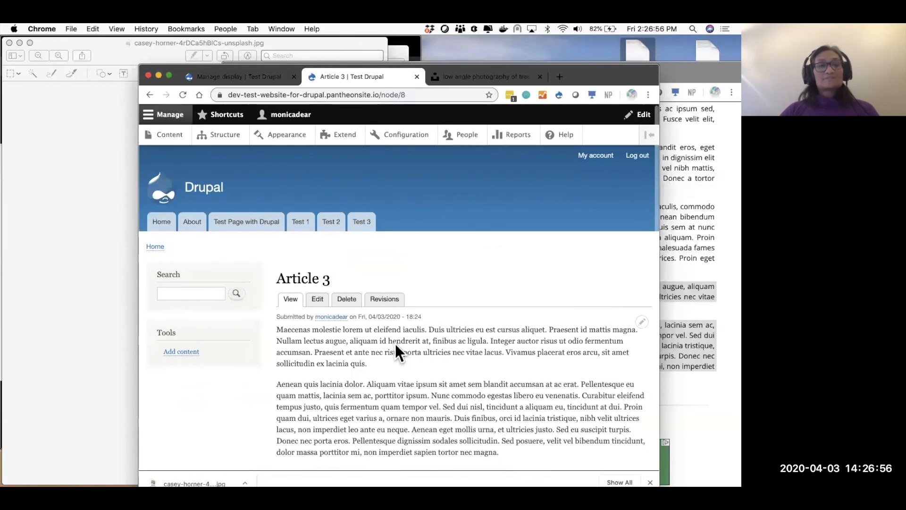
{"action": "key", "text": "super+r"}
{"action": "scroll", "coordinate": [395, 344], "scroll_direction": "down", "scroll_amount": 1}
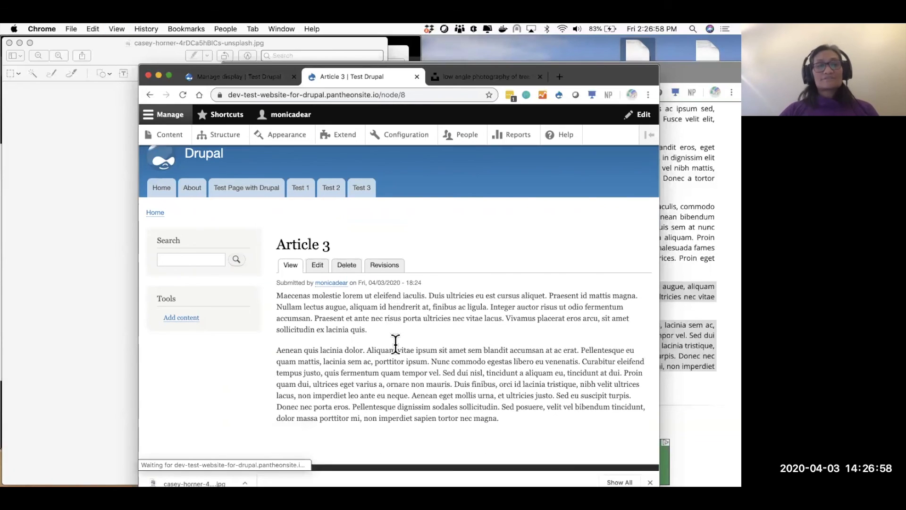
- Open the Content listing with Articles 1–3 and five Basic pages
{"action": "left_click", "coordinate": [151, 133]}
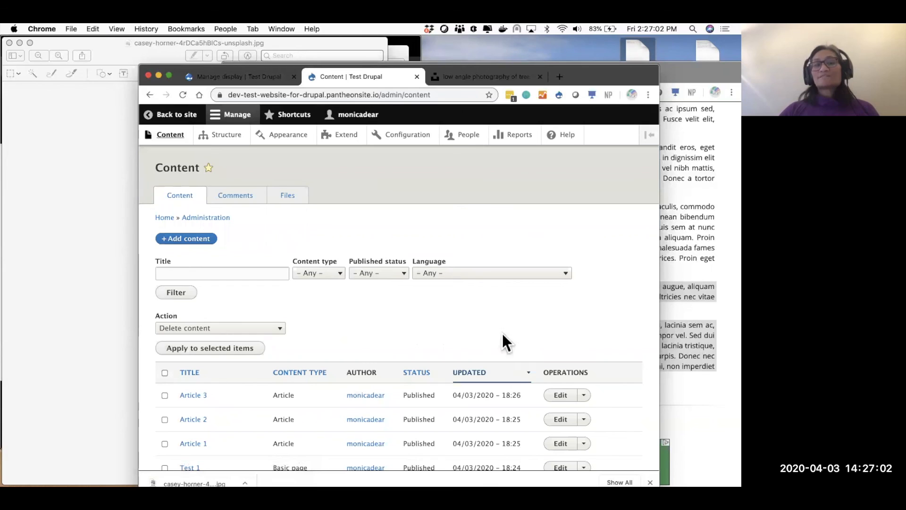
{"action": "scroll", "coordinate": [311, 340], "scroll_direction": "down", "scroll_amount": 5}
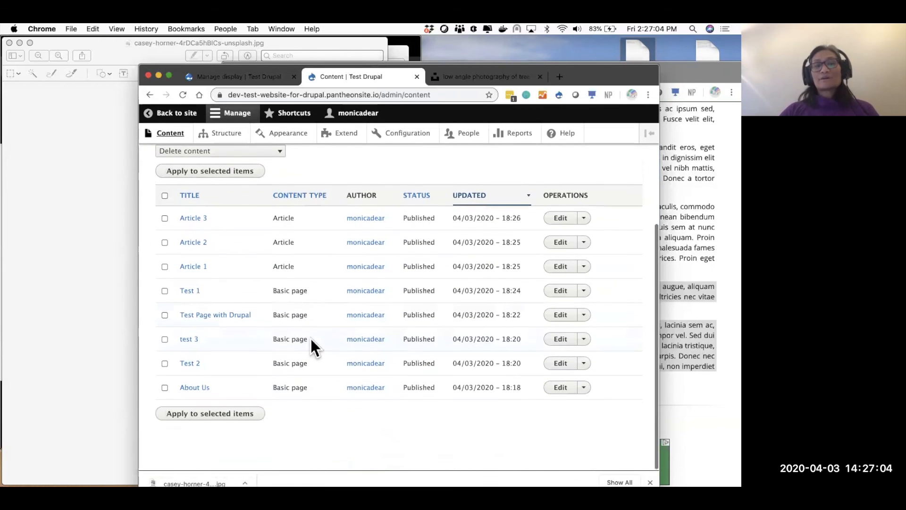
{"action": "left_click", "coordinate": [66, 263]}
- Close the image preview and Downloads windows and advance slides to People: Roles
{"action": "key", "text": "super+w"}
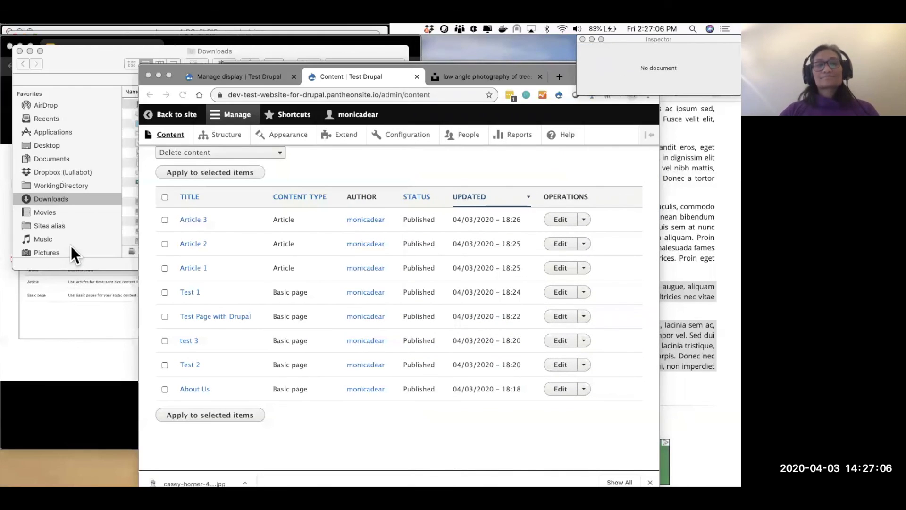
{"action": "left_click", "coordinate": [72, 247]}
{"action": "key", "text": "super+w"}
{"action": "left_click", "coordinate": [87, 329]}
{"action": "left_click", "coordinate": [86, 330]}
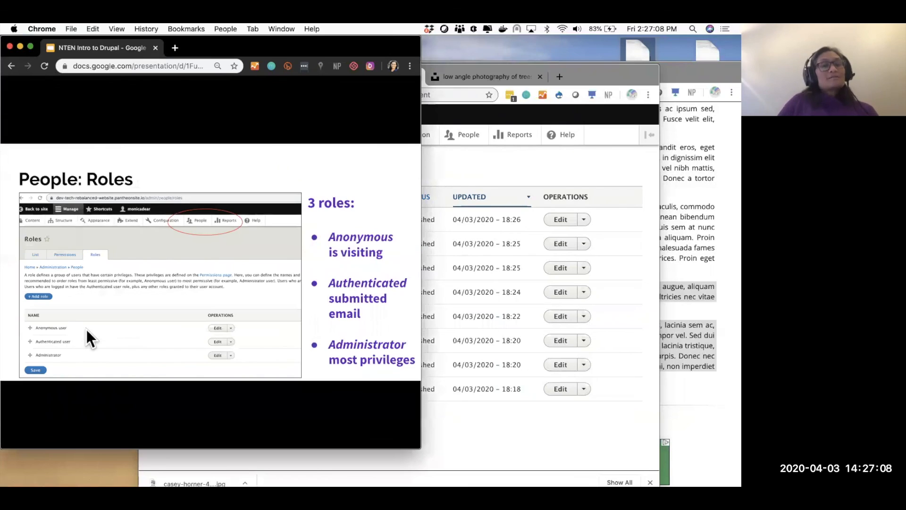
- Show the People > Roles page, highlighting the Anonymous, Authenticated and Administrator roles
{"action": "left_click", "coordinate": [542, 163]}
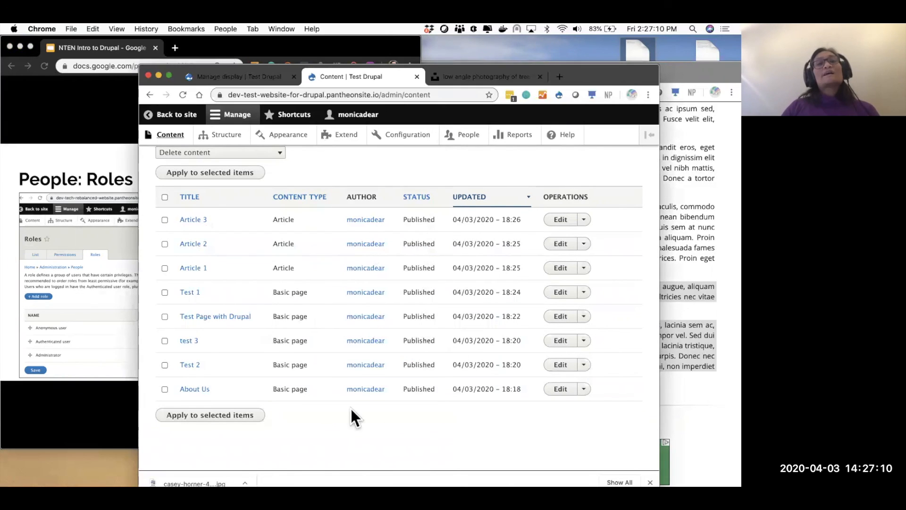
{"action": "left_click", "coordinate": [467, 136]}
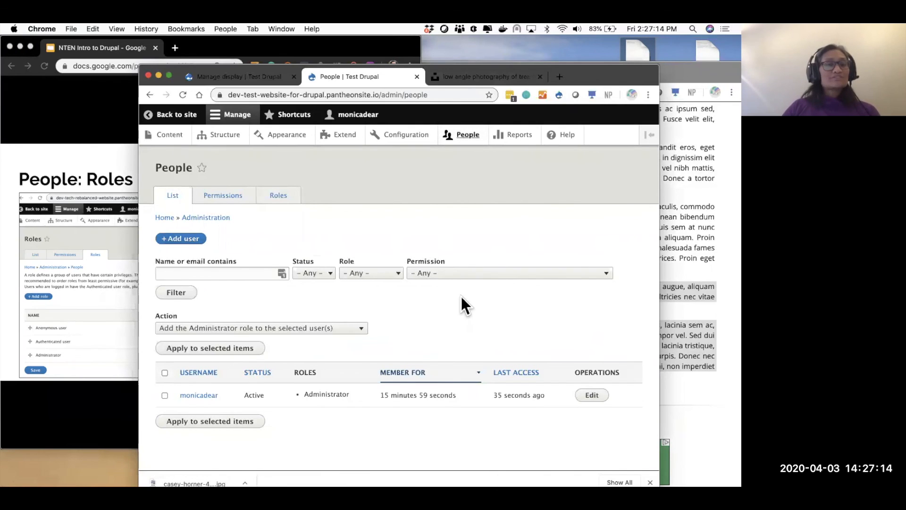
{"action": "left_click", "coordinate": [287, 196]}
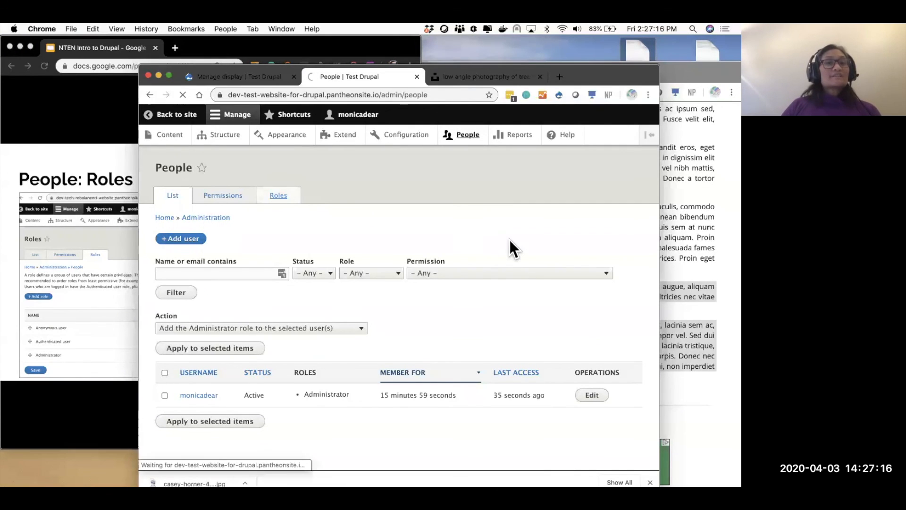
{"action": "double_click", "coordinate": [206, 335]}
{"action": "double_click", "coordinate": [206, 359]}
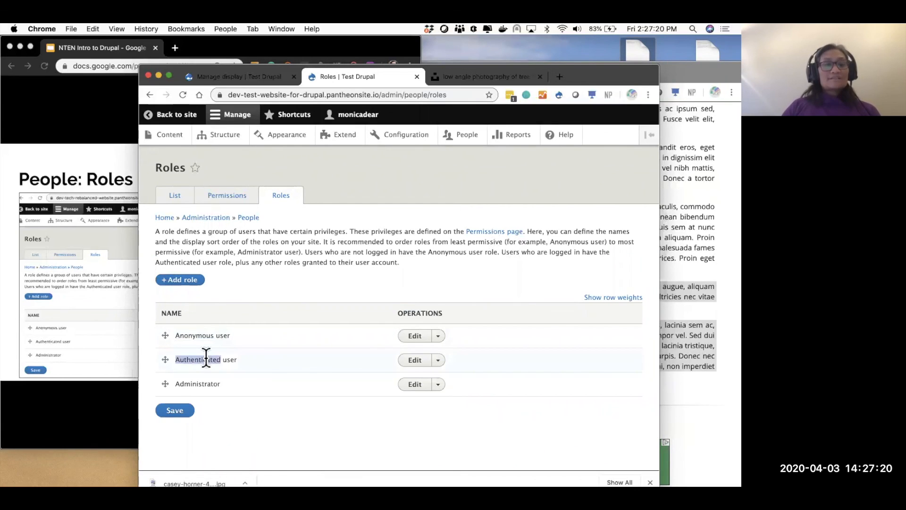
{"action": "double_click", "coordinate": [210, 383]}
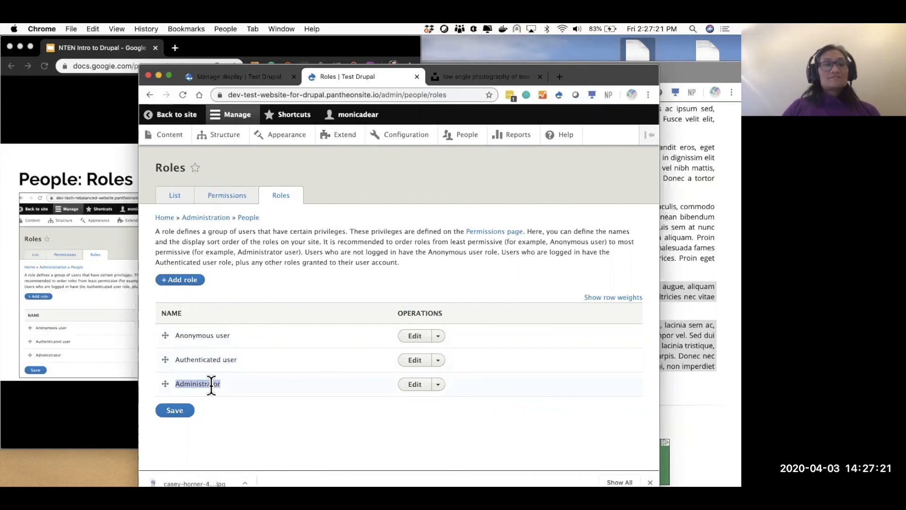
- Flip between the People: Permissions and People: Roles slides, ending on Roles
{"action": "left_click", "coordinate": [120, 252]}
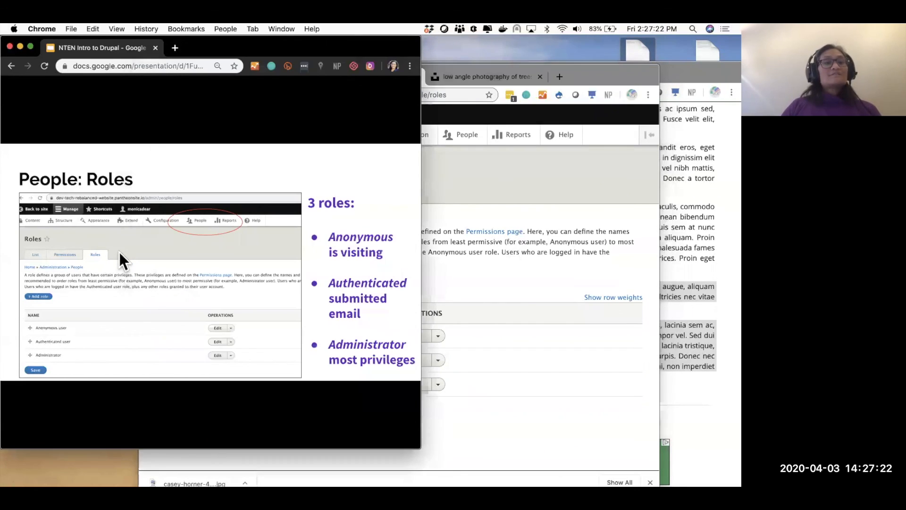
{"action": "left_click", "coordinate": [330, 236]}
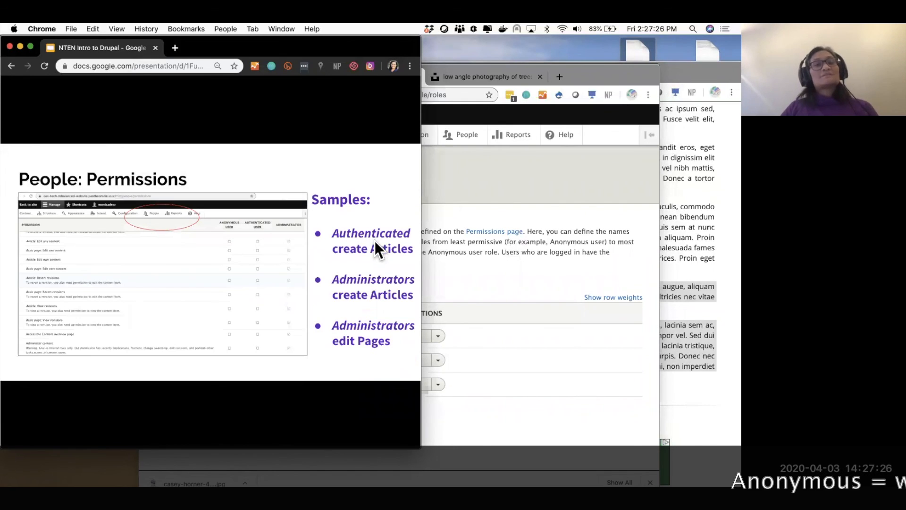
{"action": "key", "text": "Left"}
{"action": "left_click", "coordinate": [276, 278]}
{"action": "key", "text": "Left"}
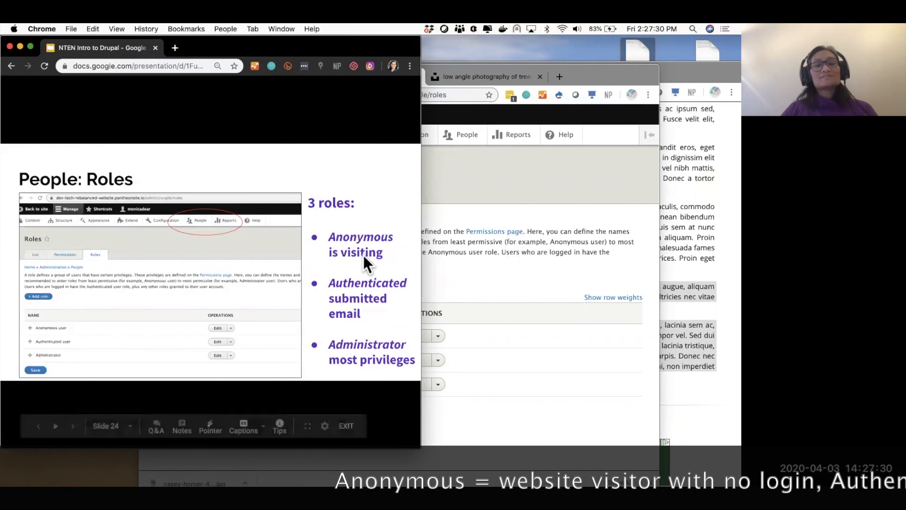
- Load the site home page, open the Test 2 page, and select its URL
{"action": "left_click", "coordinate": [467, 290]}
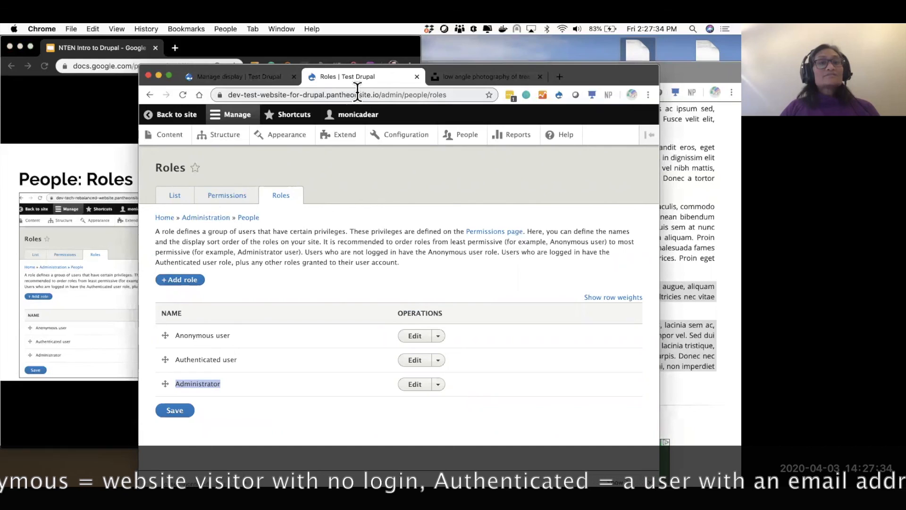
{"action": "left_click_drag", "start_coordinate": [383, 94], "coordinate": [471, 95]}
{"action": "key", "text": "BackSpace"}
{"action": "key", "text": "Return"}
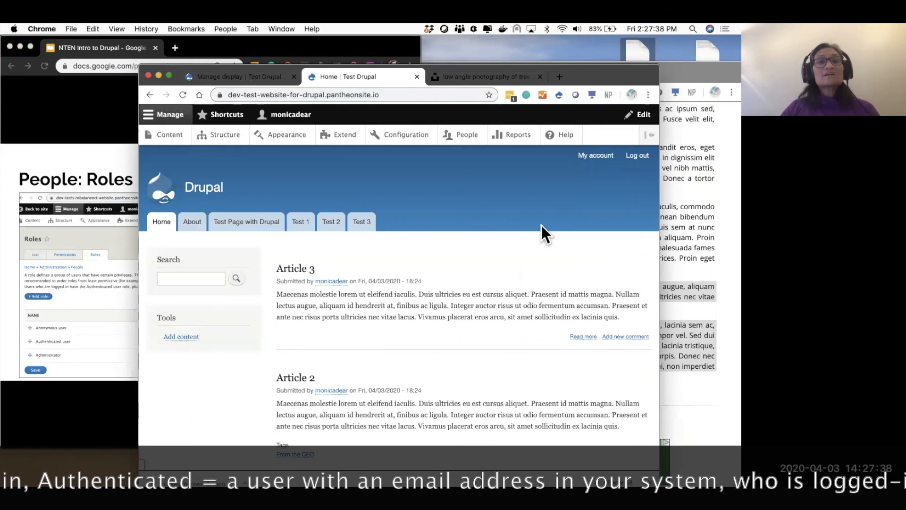
{"action": "left_click", "coordinate": [331, 225]}
{"action": "left_click", "coordinate": [331, 95]}
{"action": "key", "text": "ctrl+c"}
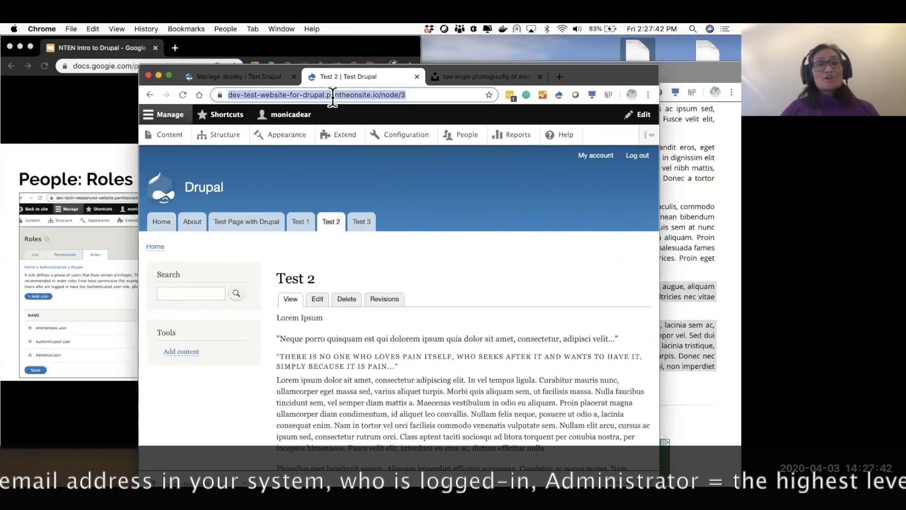
{"action": "left_click", "coordinate": [72, 30]}
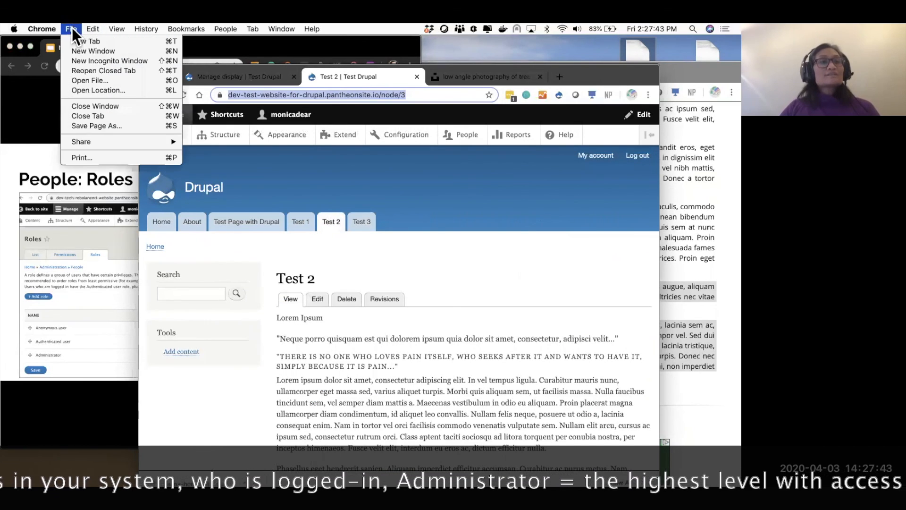
{"action": "left_click", "coordinate": [88, 61]}
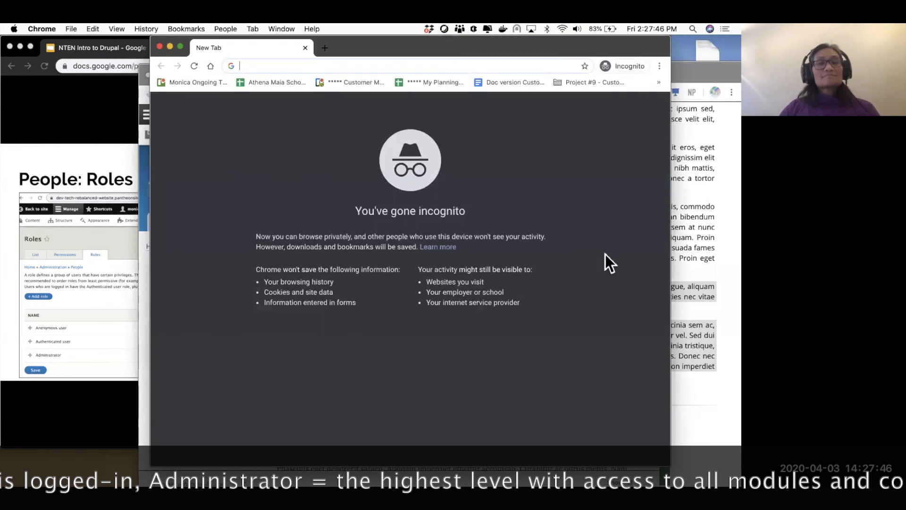
{"action": "key", "text": "ctrl+v"}
{"action": "key", "text": "Return"}
{"action": "left_click_drag", "start_coordinate": [580, 253], "coordinate": [560, 200]}
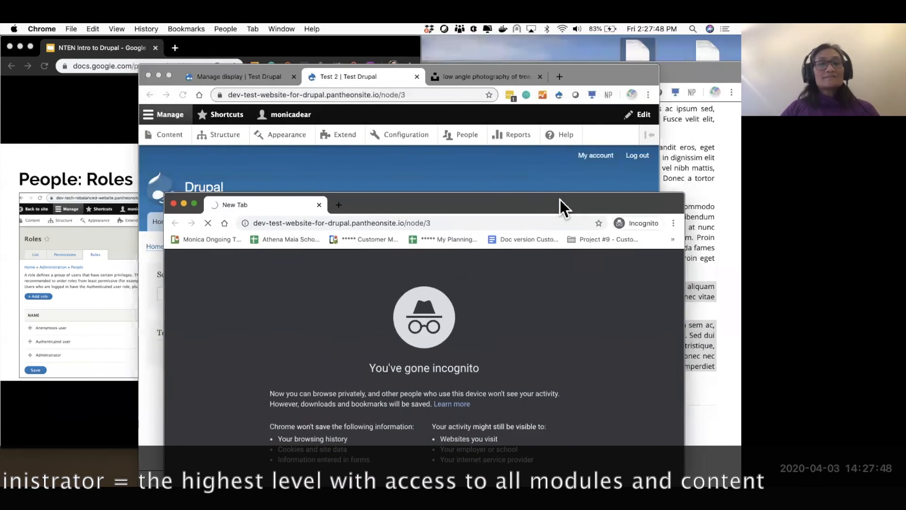
{"action": "scroll", "coordinate": [454, 372], "scroll_direction": "down", "scroll_amount": 5}
{"action": "scroll", "coordinate": [454, 373], "scroll_direction": "up", "scroll_amount": 5}
{"action": "scroll", "coordinate": [454, 372], "scroll_direction": "down", "scroll_amount": 2}
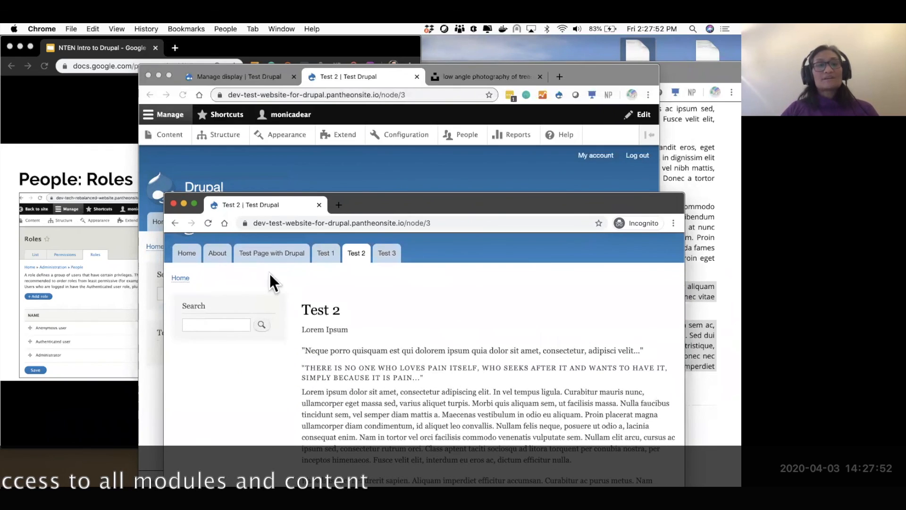
{"action": "left_click", "coordinate": [222, 255]}
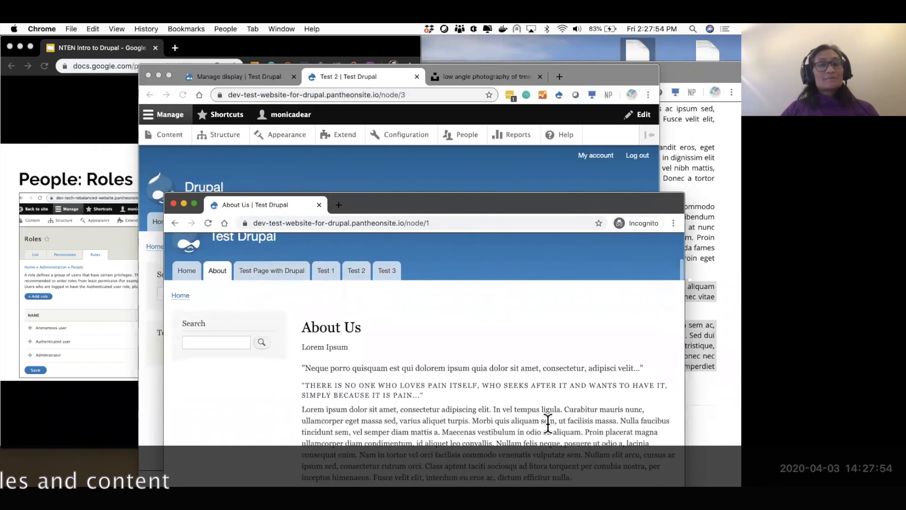
{"action": "scroll", "coordinate": [547, 423], "scroll_direction": "up", "scroll_amount": 2}
{"action": "left_click", "coordinate": [332, 311]}
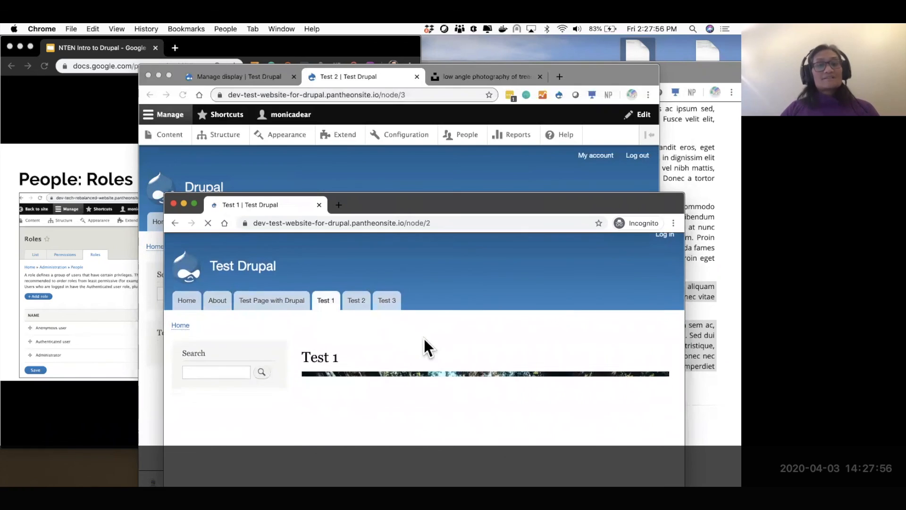
{"action": "scroll", "coordinate": [424, 339], "scroll_direction": "down", "scroll_amount": 5}
{"action": "scroll", "coordinate": [424, 338], "scroll_direction": "down", "scroll_amount": 5}
{"action": "scroll", "coordinate": [430, 243], "scroll_direction": "up", "scroll_amount": 3}
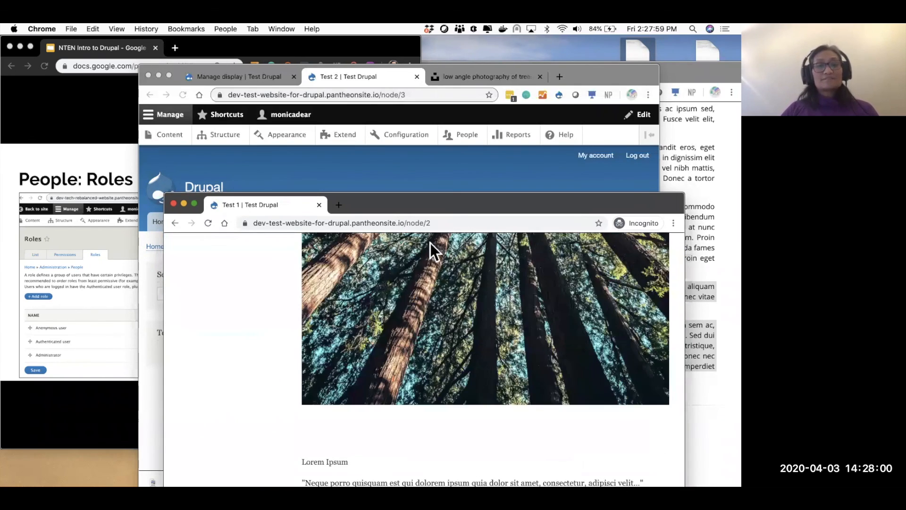
{"action": "key", "text": "super+w"}
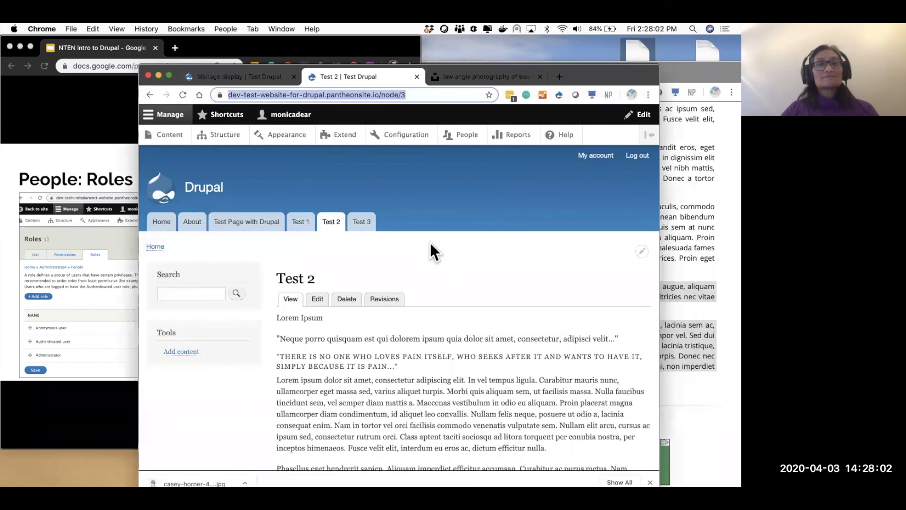
{"action": "left_click", "coordinate": [114, 132]}
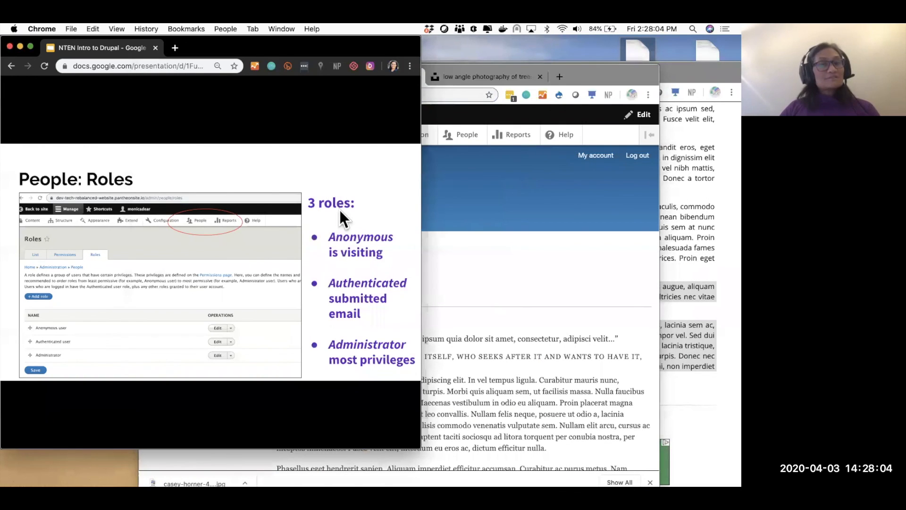
- Return to the People: Roles slide and open the admin People > Roles page
{"action": "left_click", "coordinate": [358, 283]}
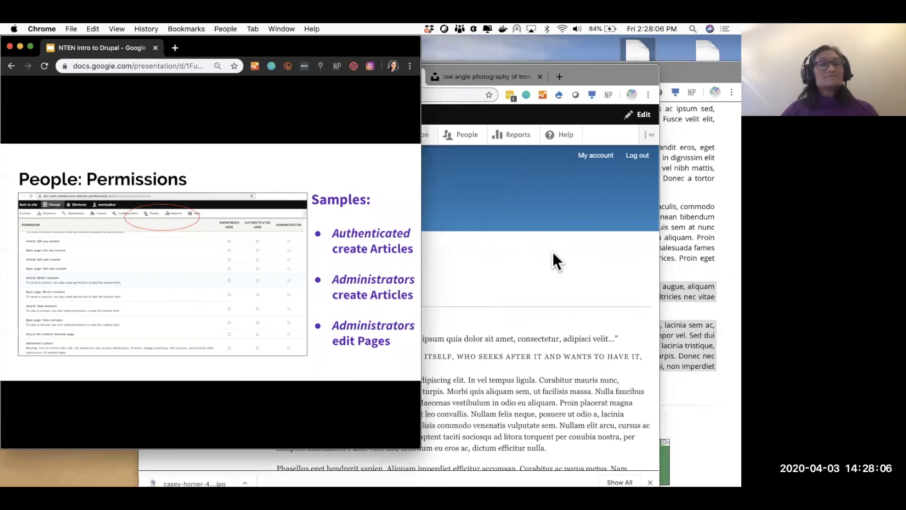
{"action": "key", "text": "Left"}
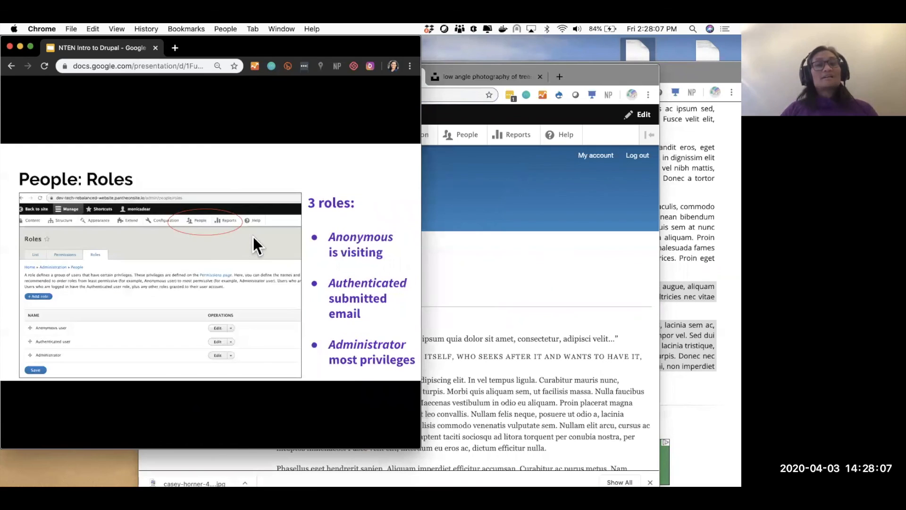
{"action": "left_click", "coordinate": [587, 262]}
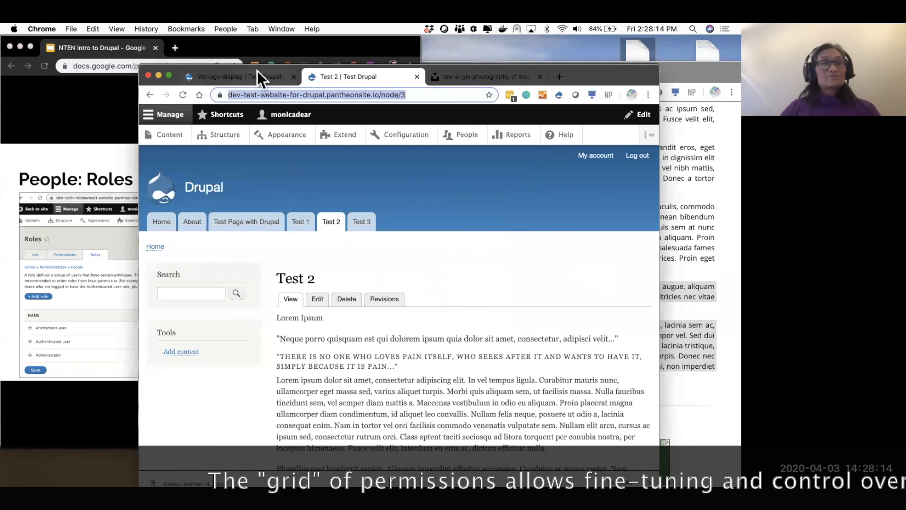
{"action": "left_click", "coordinate": [247, 78]}
{"action": "left_click", "coordinate": [466, 136]}
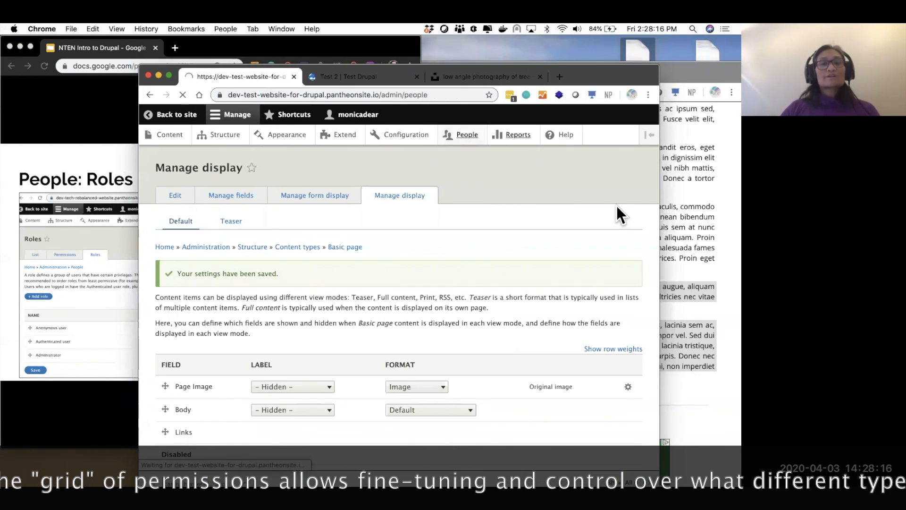
{"action": "left_click", "coordinate": [279, 196]}
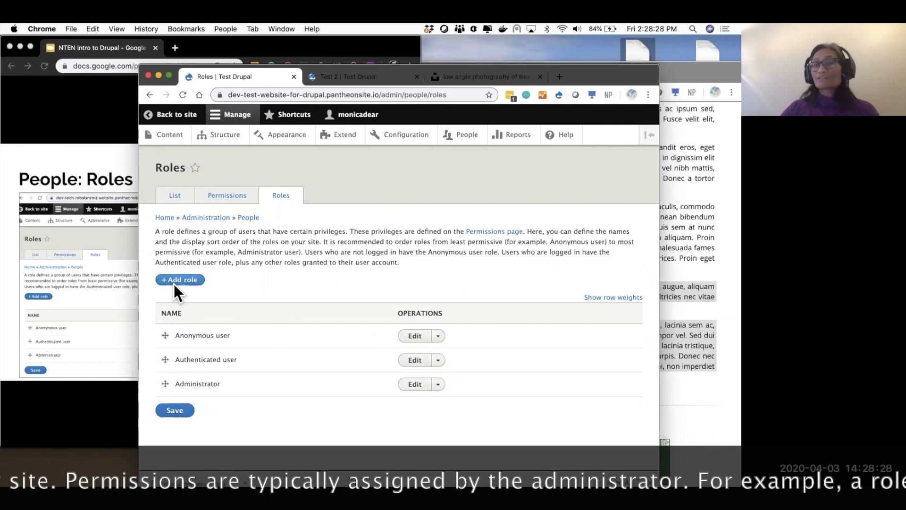
- Advance to the People: Permissions slide and open the Permissions tab
{"action": "left_click", "coordinate": [108, 238]}
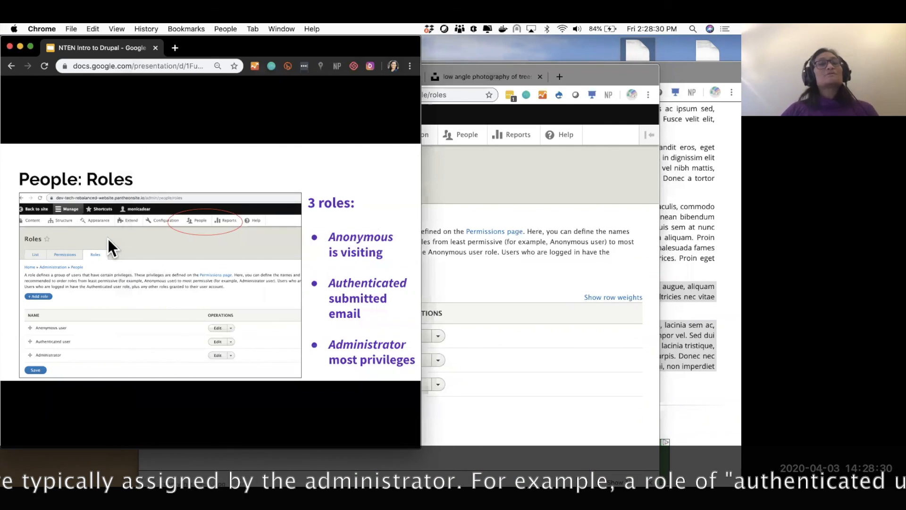
{"action": "key", "text": "Right"}
{"action": "left_click", "coordinate": [508, 250]}
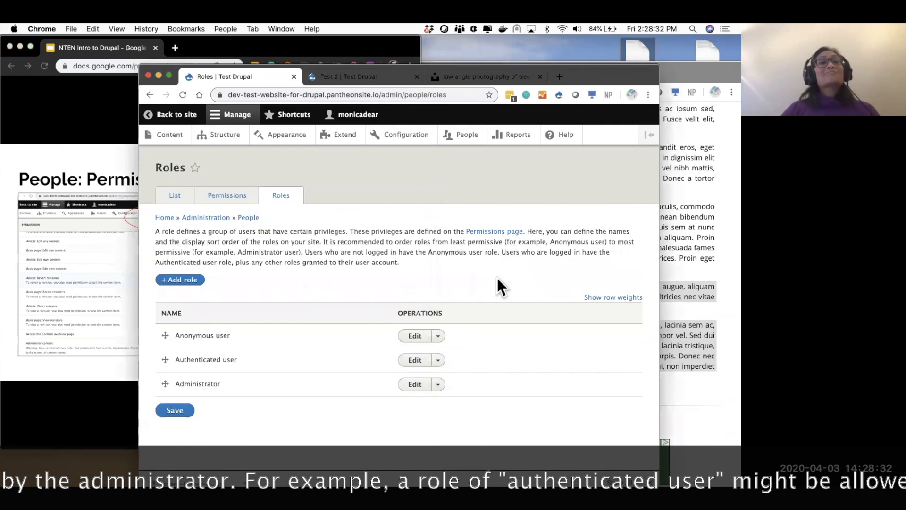
{"action": "left_click", "coordinate": [229, 195]}
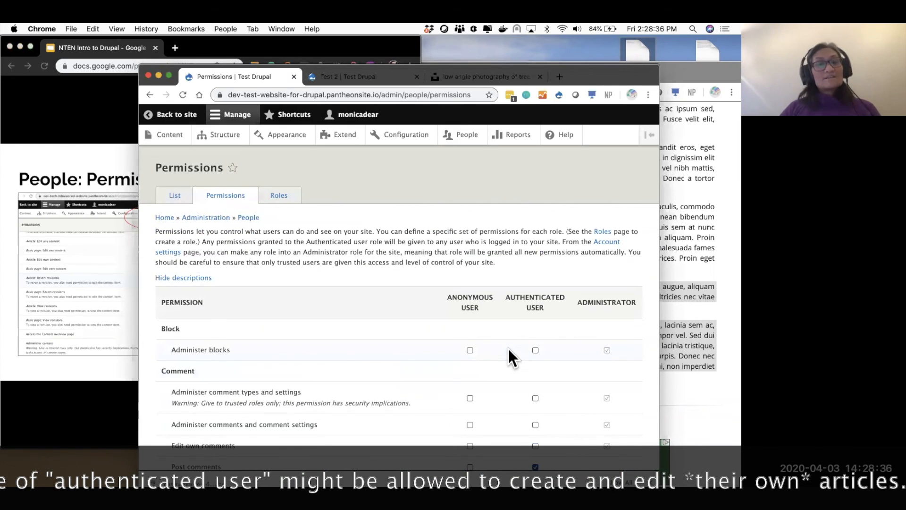
- Scroll through the role permissions table
{"action": "scroll", "coordinate": [508, 350], "scroll_direction": "down", "scroll_amount": 7}
{"action": "scroll", "coordinate": [508, 349], "scroll_direction": "down", "scroll_amount": 1}
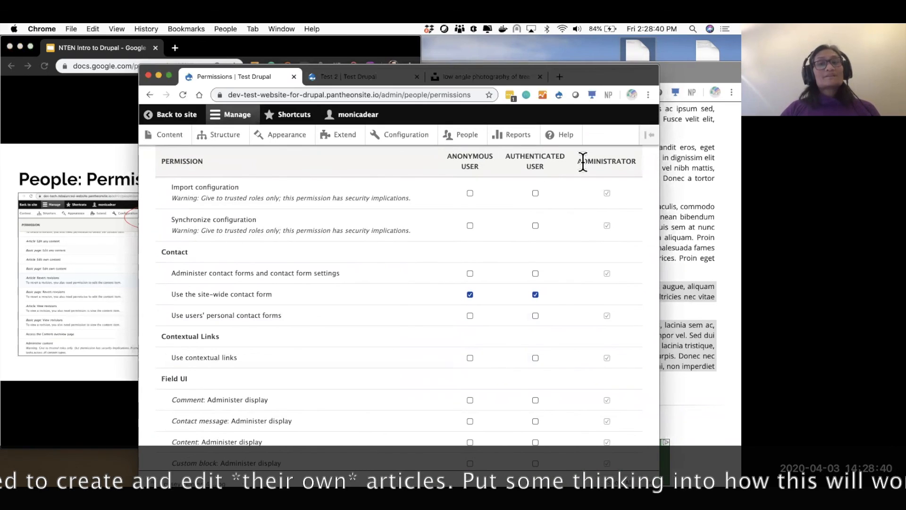
{"action": "scroll", "coordinate": [578, 285], "scroll_direction": "down", "scroll_amount": 3}
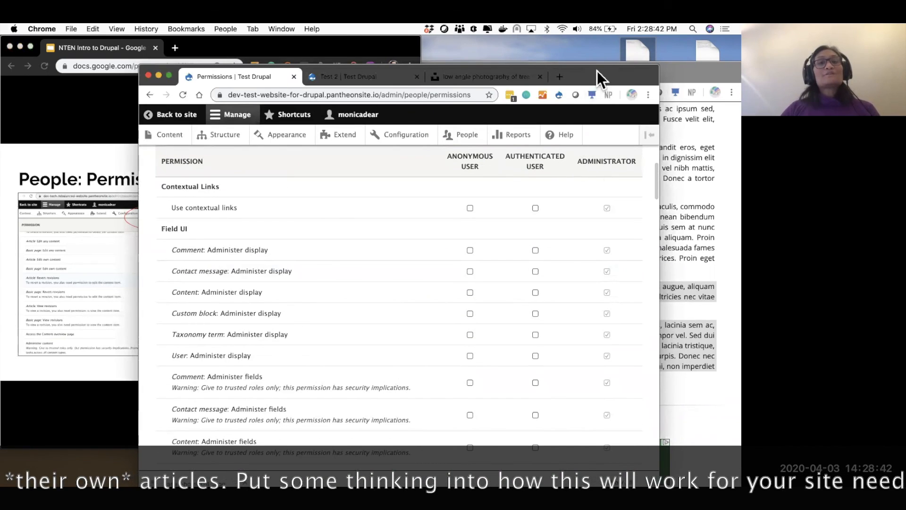
{"action": "left_click_drag", "start_coordinate": [596, 71], "coordinate": [599, 59]}
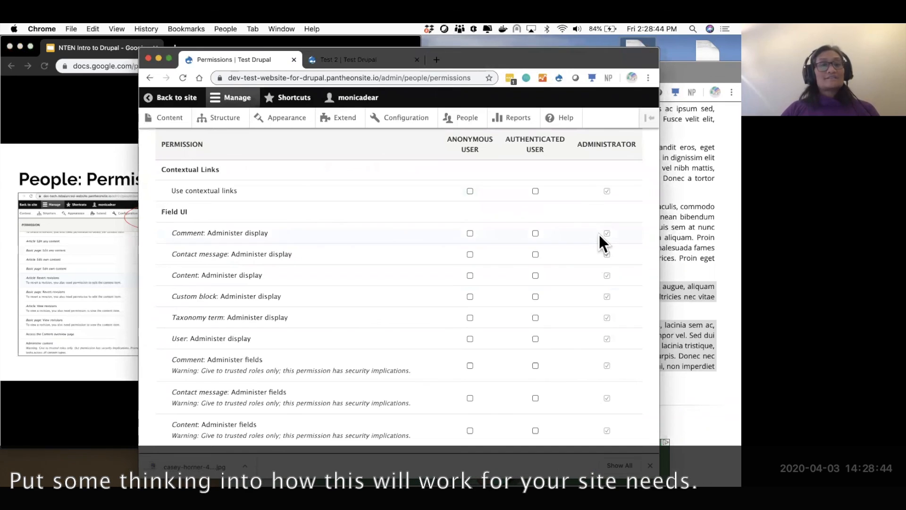
{"action": "scroll", "coordinate": [599, 234], "scroll_direction": "down", "scroll_amount": 15}
{"action": "scroll", "coordinate": [599, 234], "scroll_direction": "up", "scroll_amount": 5}
{"action": "scroll", "coordinate": [599, 234], "scroll_direction": "up", "scroll_amount": 4}
{"action": "scroll", "coordinate": [600, 235], "scroll_direction": "up", "scroll_amount": 5}
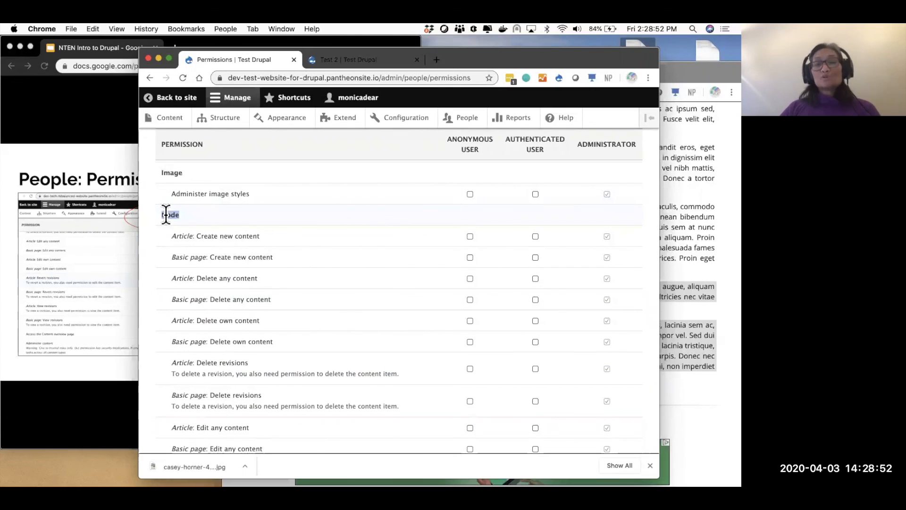
- Highlight the Administrator column and Article and Basic page 'Create new content' permissions, then return to Roles
{"action": "double_click", "coordinate": [609, 143]}
{"action": "left_click_drag", "start_coordinate": [195, 236], "coordinate": [274, 236]}
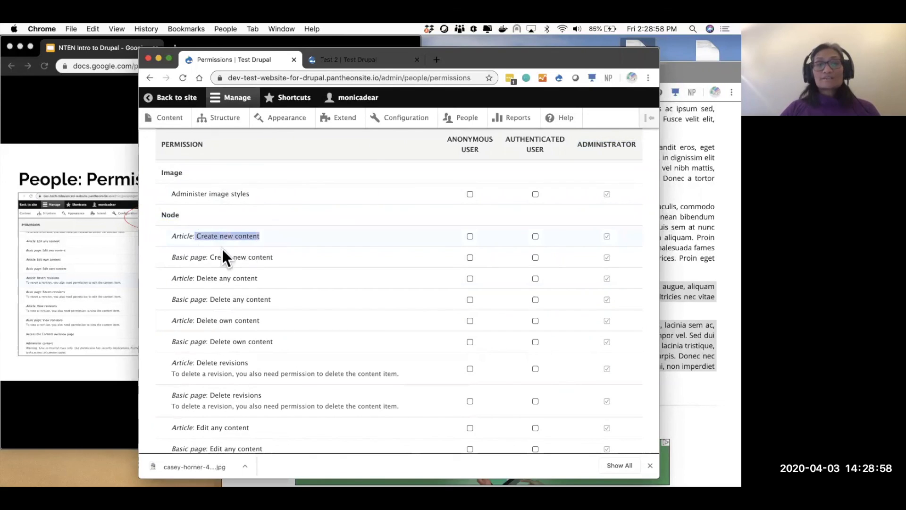
{"action": "left_click_drag", "start_coordinate": [206, 256], "coordinate": [295, 256]}
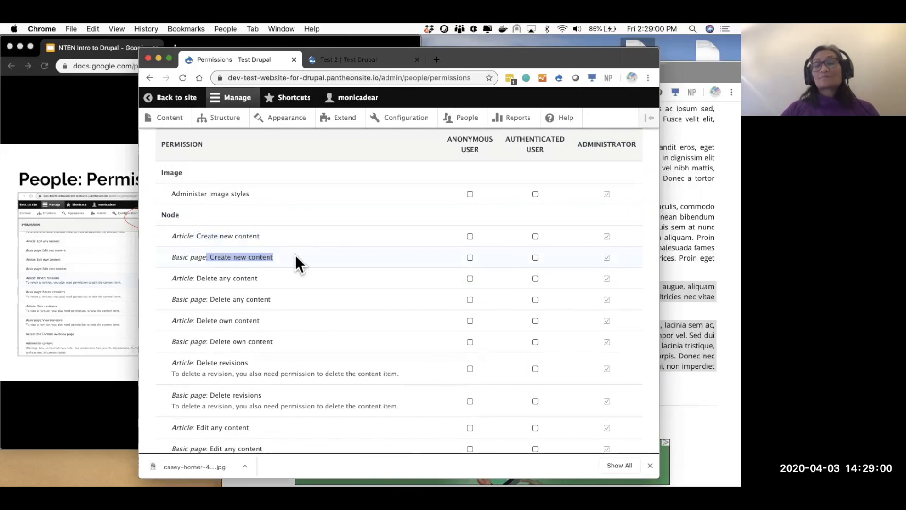
{"action": "scroll", "coordinate": [391, 286], "scroll_direction": "up", "scroll_amount": 15}
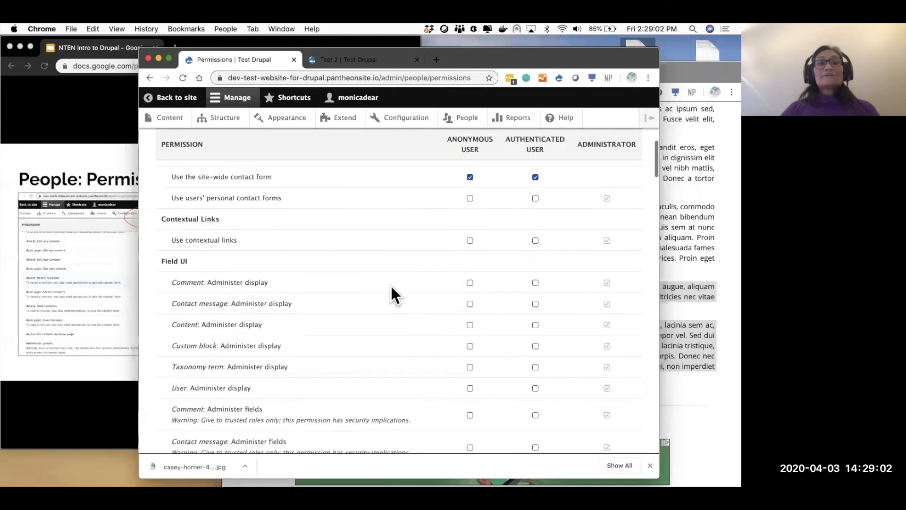
{"action": "left_click", "coordinate": [279, 179]}
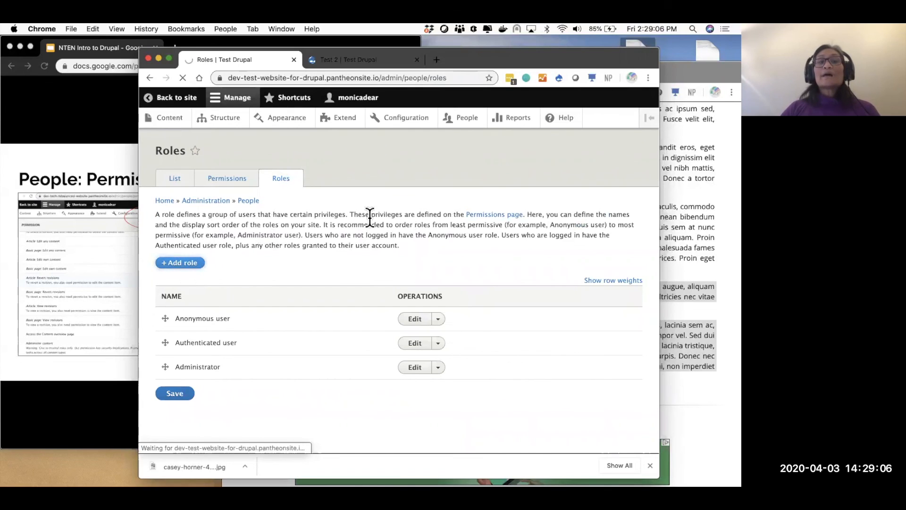
- Add an 'Editor' role and save it ordered above Administrator
{"action": "left_click", "coordinate": [256, 206]}
{"action": "type", "text": "Editor"}
{"action": "left_click", "coordinate": [177, 240]}
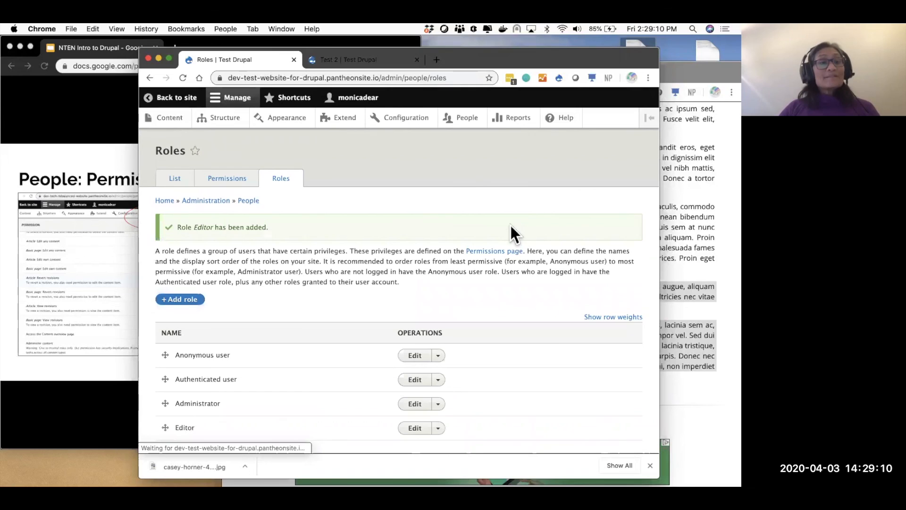
{"action": "scroll", "coordinate": [260, 346], "scroll_direction": "down", "scroll_amount": 2}
{"action": "left_click_drag", "start_coordinate": [162, 381], "coordinate": [161, 371]}
{"action": "scroll", "coordinate": [174, 440], "scroll_direction": "down", "scroll_amount": 1}
{"action": "left_click", "coordinate": [177, 415]}
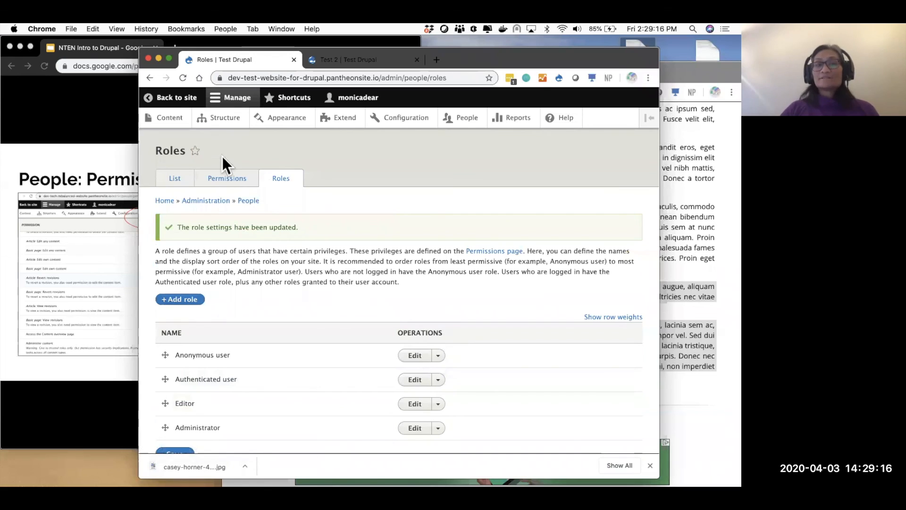
- Review the permissions table's Anonymous, Administrator and new Editor columns
{"action": "left_click", "coordinate": [226, 178]}
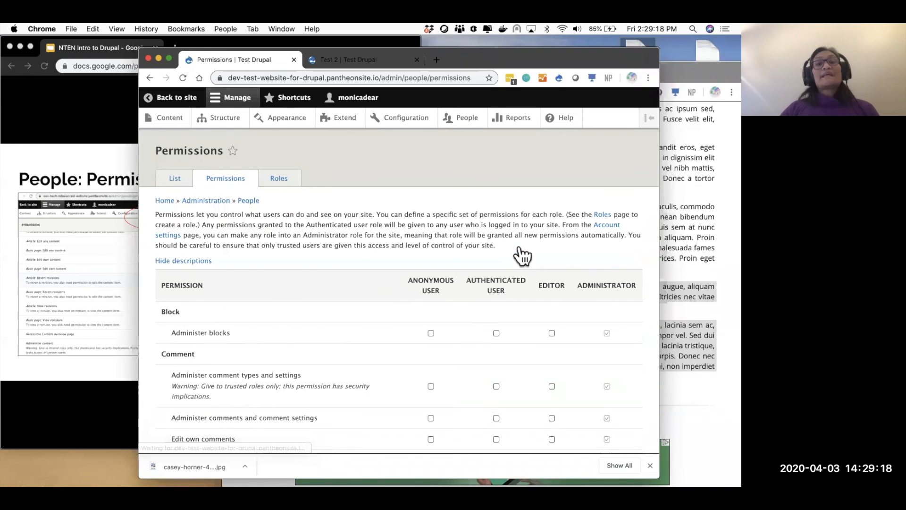
{"action": "left_click_drag", "start_coordinate": [412, 280], "coordinate": [508, 293]}
{"action": "double_click", "coordinate": [612, 283]}
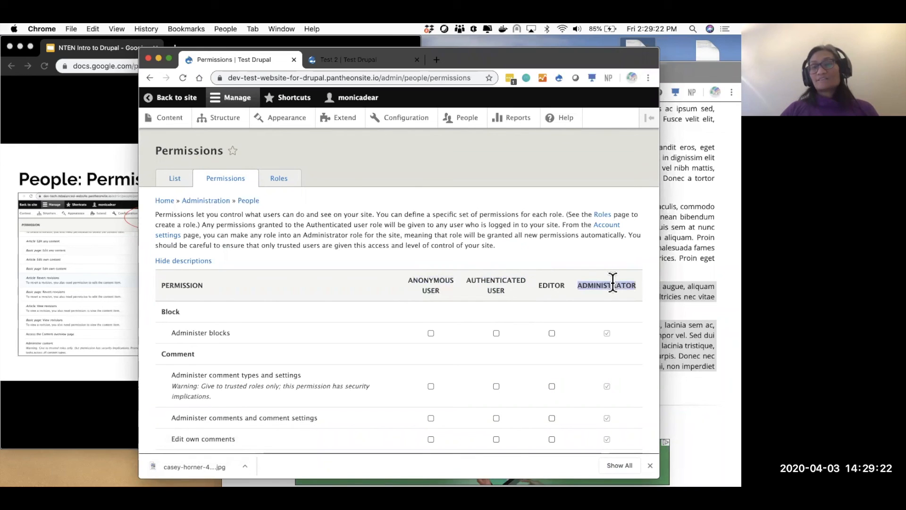
{"action": "double_click", "coordinate": [551, 285]}
{"action": "scroll", "coordinate": [550, 282], "scroll_direction": "down", "scroll_amount": 3}
{"action": "scroll", "coordinate": [549, 282], "scroll_direction": "down", "scroll_amount": 10}
{"action": "scroll", "coordinate": [550, 282], "scroll_direction": "down", "scroll_amount": 10}
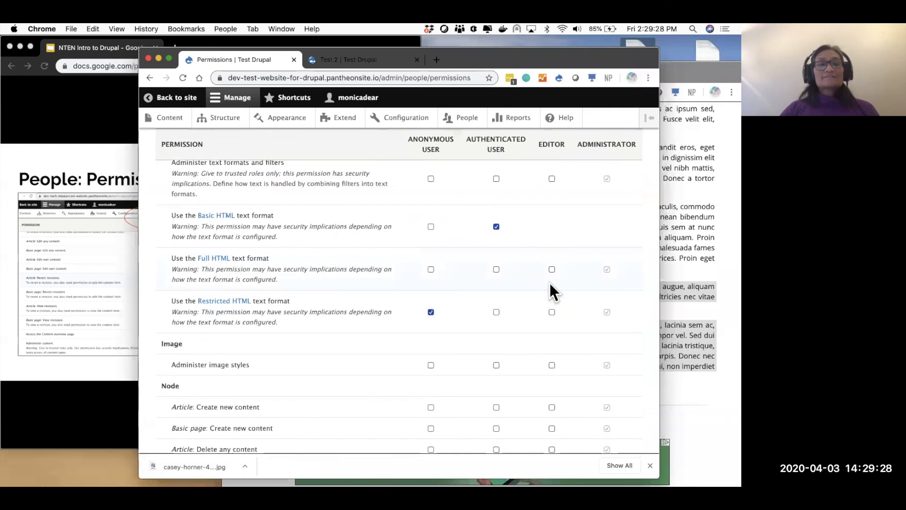
{"action": "scroll", "coordinate": [549, 282], "scroll_direction": "down", "scroll_amount": 3}
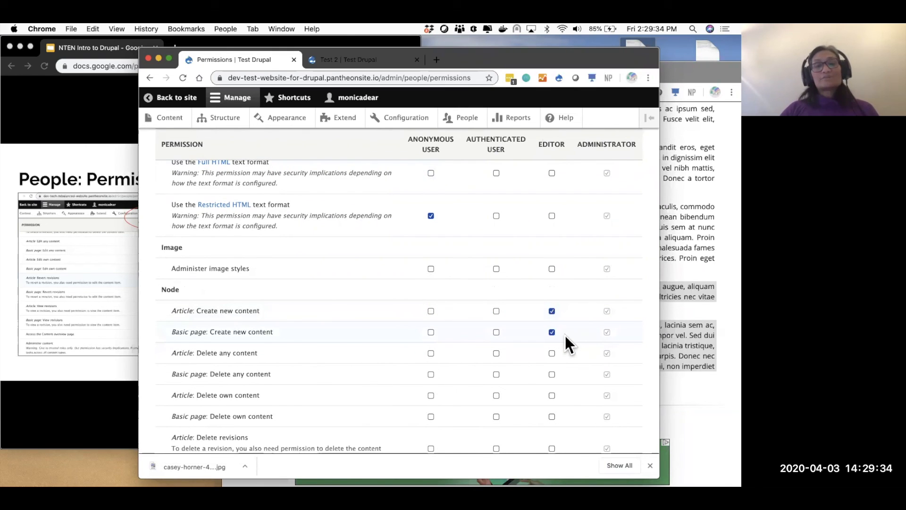
{"action": "scroll", "coordinate": [565, 336], "scroll_direction": "down", "scroll_amount": 5}
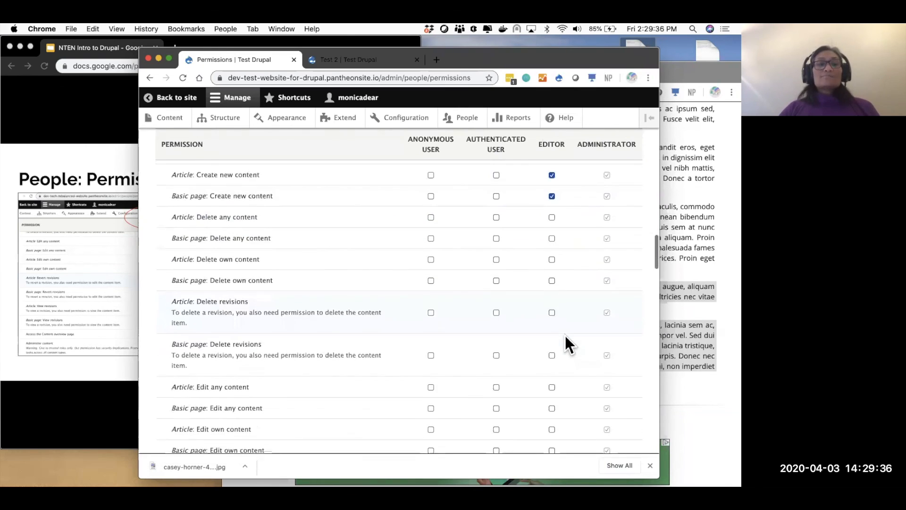
{"action": "scroll", "coordinate": [565, 336], "scroll_direction": "down", "scroll_amount": 1}
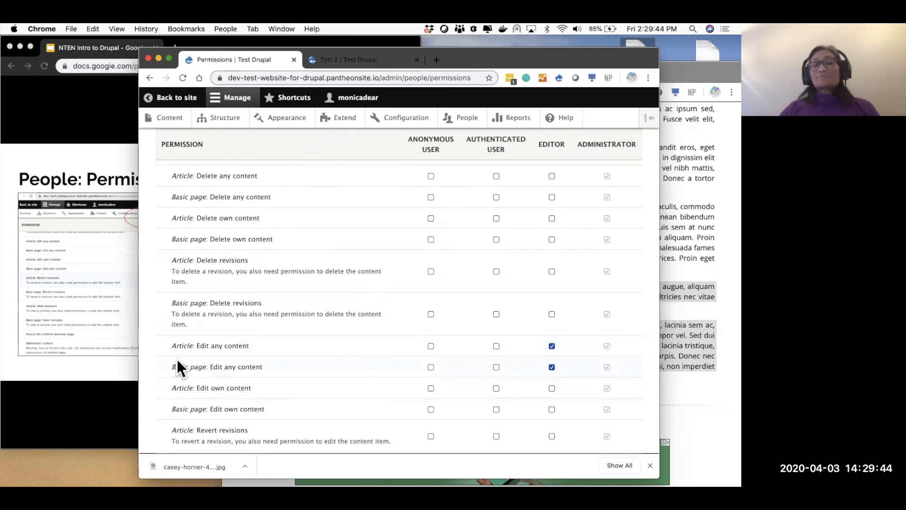
- Compare Edit any vs Edit own content and save Editor's permissions, including Article: Edit own content
{"action": "triple_click", "coordinate": [259, 345]}
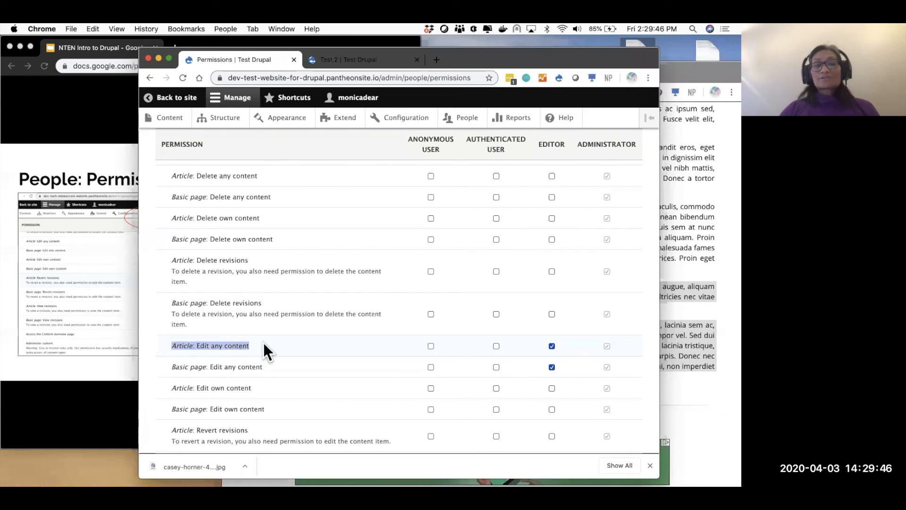
{"action": "left_click_drag", "start_coordinate": [171, 367], "coordinate": [273, 372]}
{"action": "scroll", "coordinate": [275, 373], "scroll_direction": "down", "scroll_amount": 10}
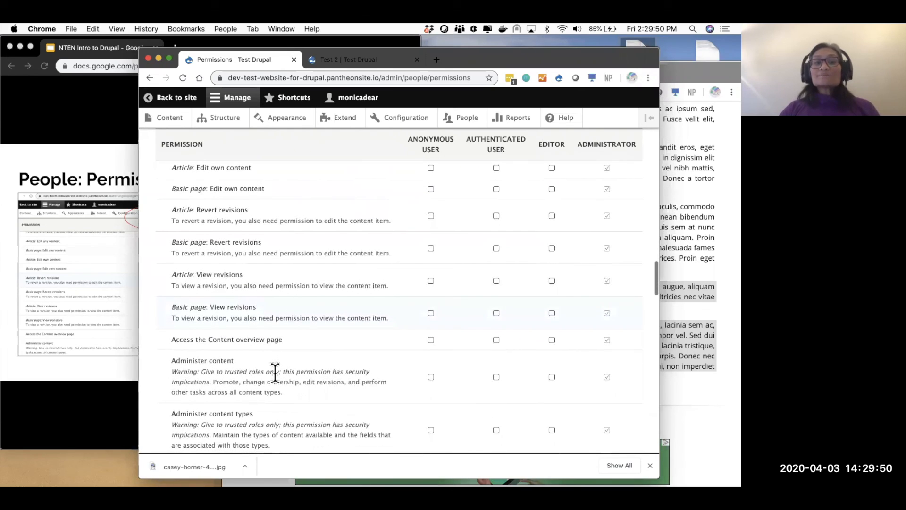
{"action": "scroll", "coordinate": [275, 372], "scroll_direction": "up", "scroll_amount": 5}
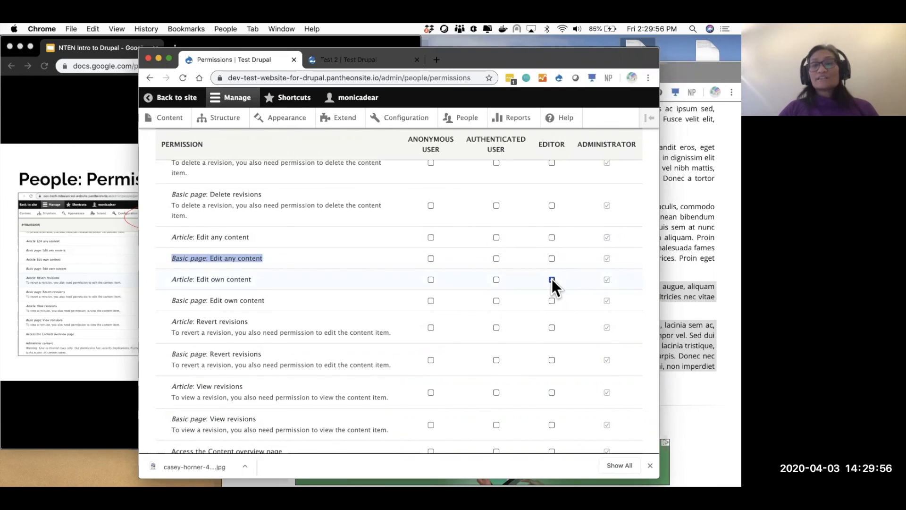
{"action": "left_click_drag", "start_coordinate": [257, 275], "coordinate": [171, 275]}
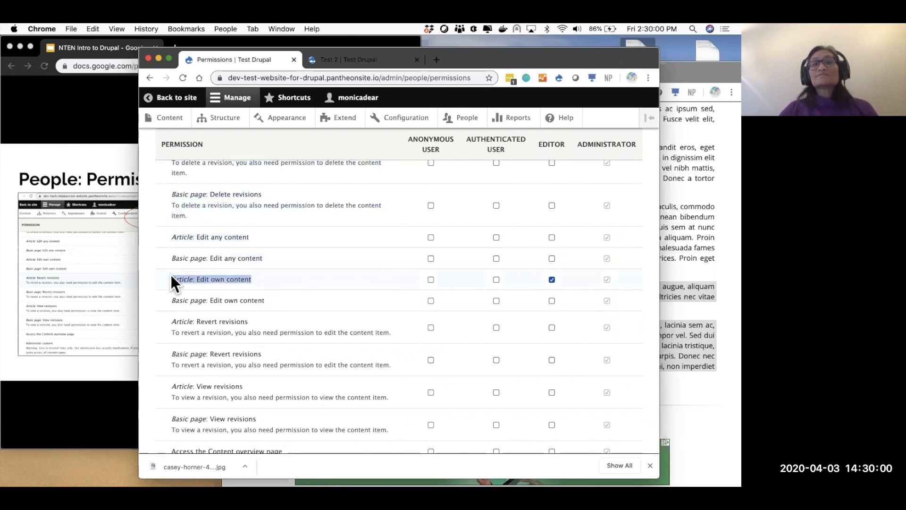
{"action": "left_click", "coordinate": [548, 139]}
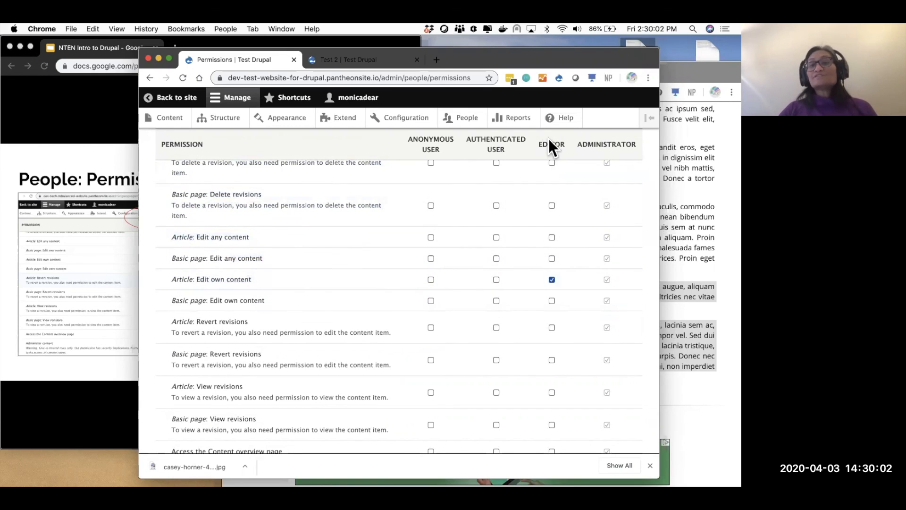
{"action": "double_click", "coordinate": [196, 278]}
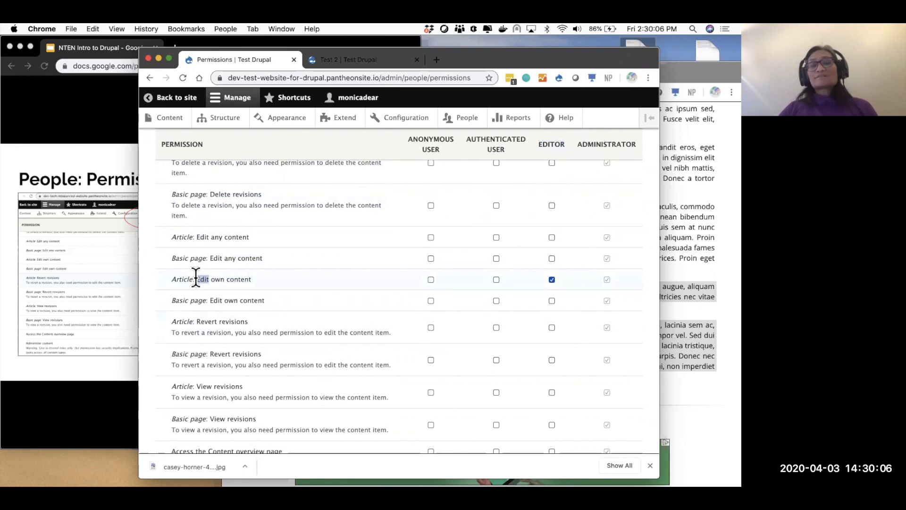
{"action": "scroll", "coordinate": [565, 326], "scroll_direction": "down", "scroll_amount": 20}
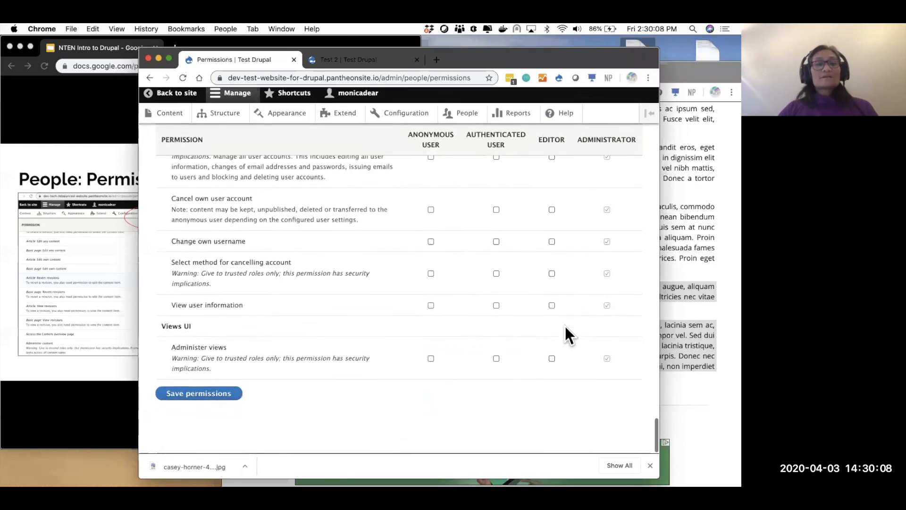
{"action": "left_click", "coordinate": [206, 401]}
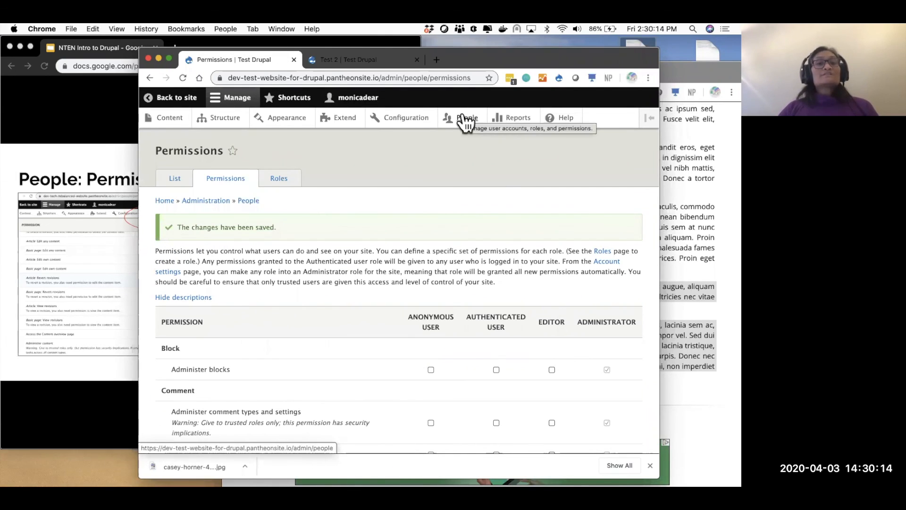
- Open the People list, showing the single Administrator account, and begin adding a user
{"action": "left_click", "coordinate": [464, 118]}
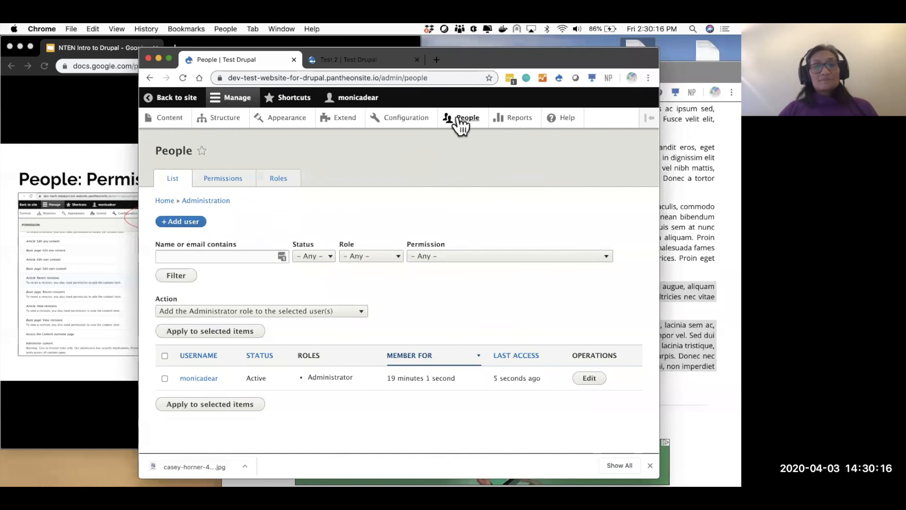
{"action": "scroll", "coordinate": [333, 400], "scroll_direction": "down", "scroll_amount": 1}
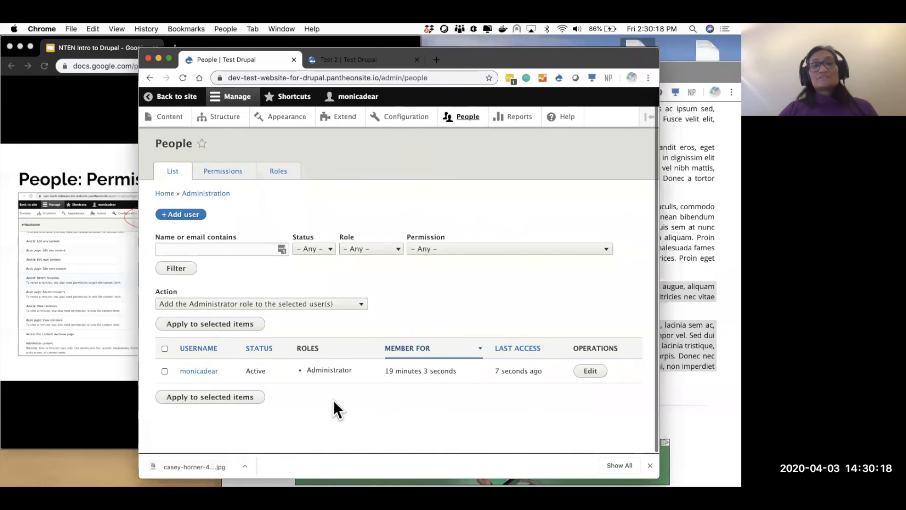
{"action": "left_click", "coordinate": [172, 220]}
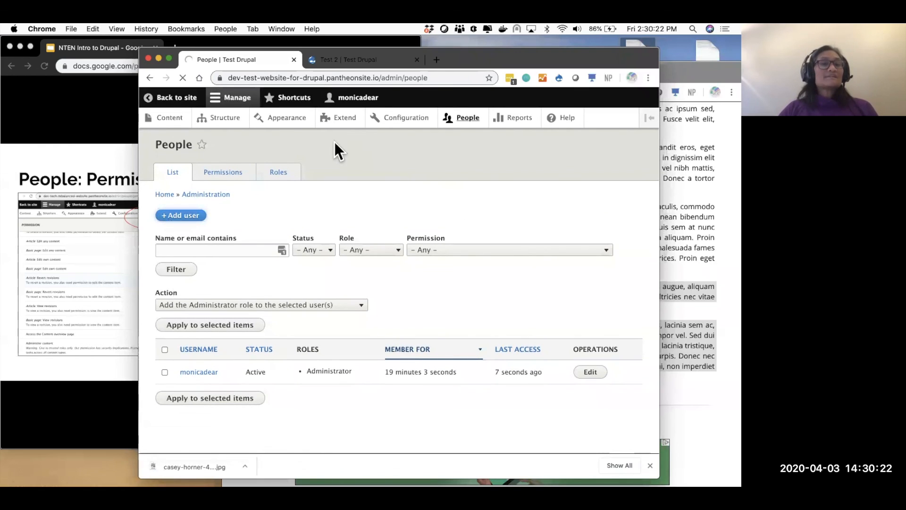
- Enter the new user's e-mail address and fill in a generated strong password
{"action": "left_click", "coordinate": [245, 215]}
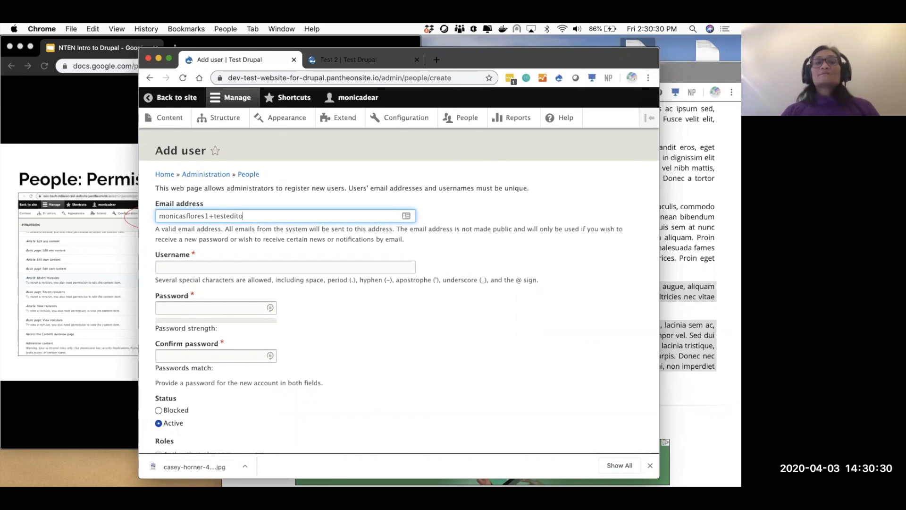
{"action": "key", "text": "Tab"}
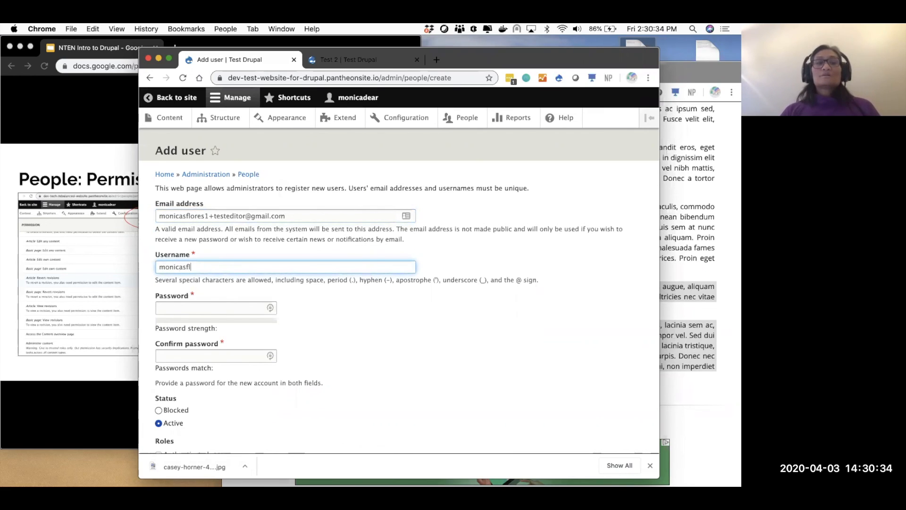
{"action": "left_click_drag", "start_coordinate": [209, 216], "coordinate": [134, 218]}
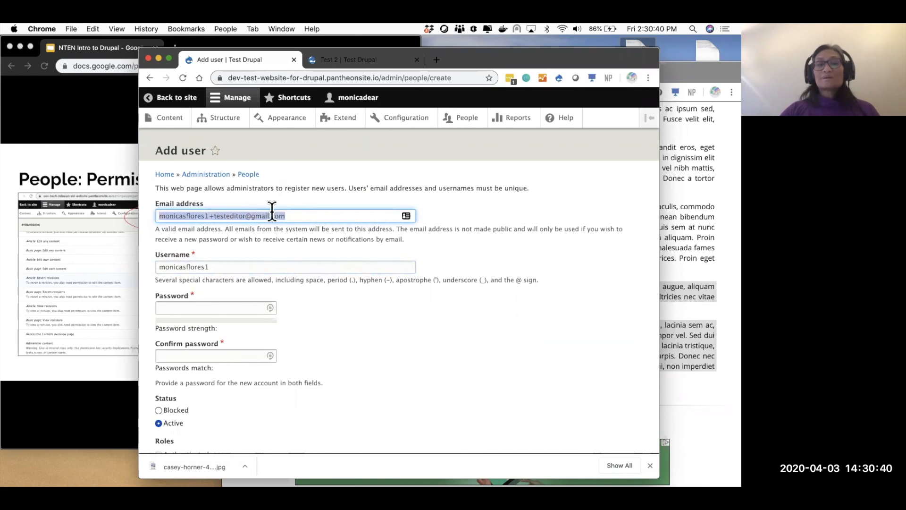
{"action": "double_click", "coordinate": [218, 216]}
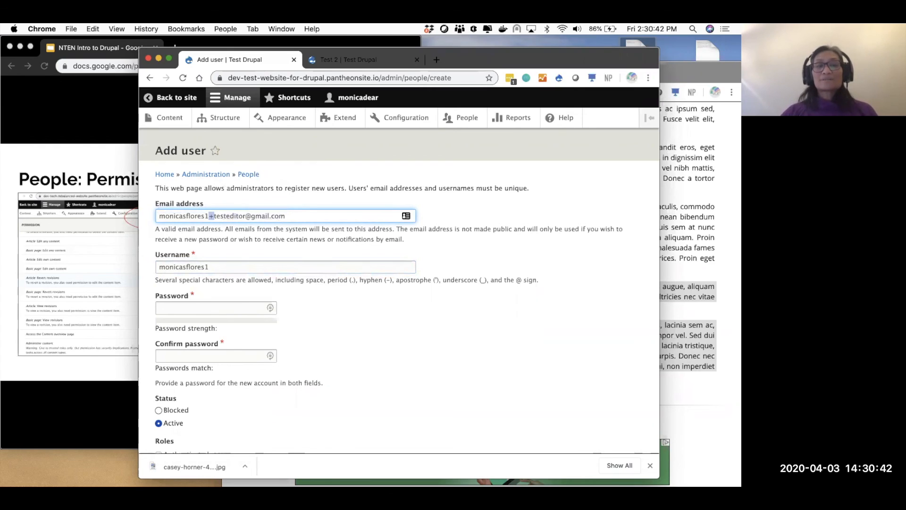
{"action": "left_click", "coordinate": [222, 309]}
{"action": "left_click", "coordinate": [270, 307]}
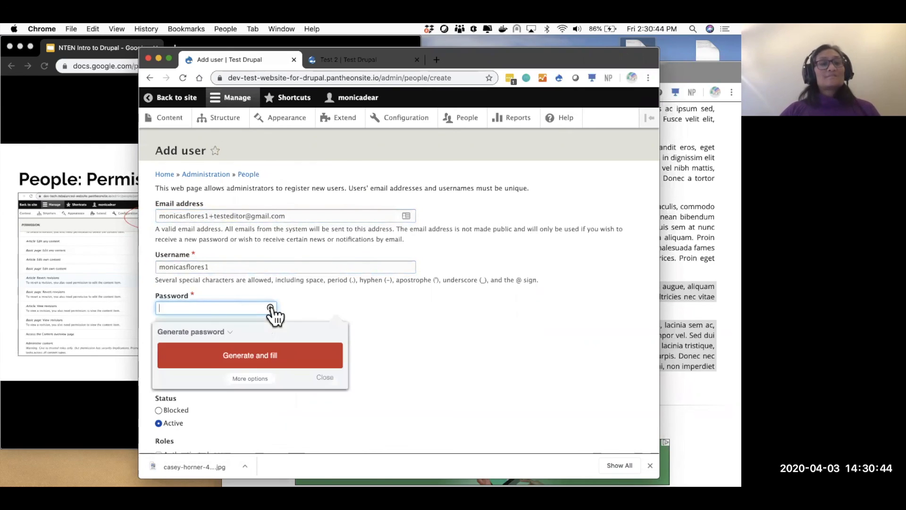
{"action": "left_click", "coordinate": [247, 355]}
{"action": "scroll", "coordinate": [245, 351], "scroll_direction": "down", "scroll_amount": 5}
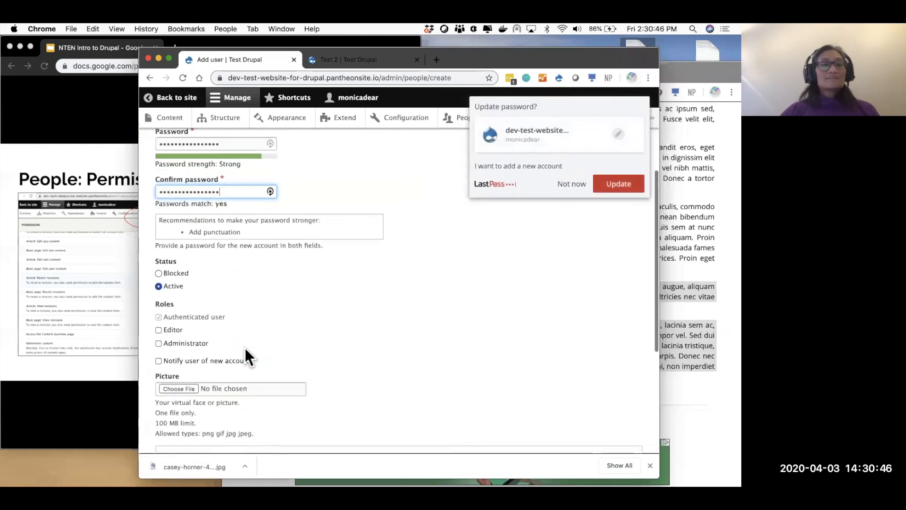
{"action": "left_click", "coordinate": [571, 184]}
- Give the user the Editor role, create the account, and check it in People
{"action": "scroll", "coordinate": [359, 313], "scroll_direction": "down", "scroll_amount": 2}
{"action": "left_click", "coordinate": [160, 251]}
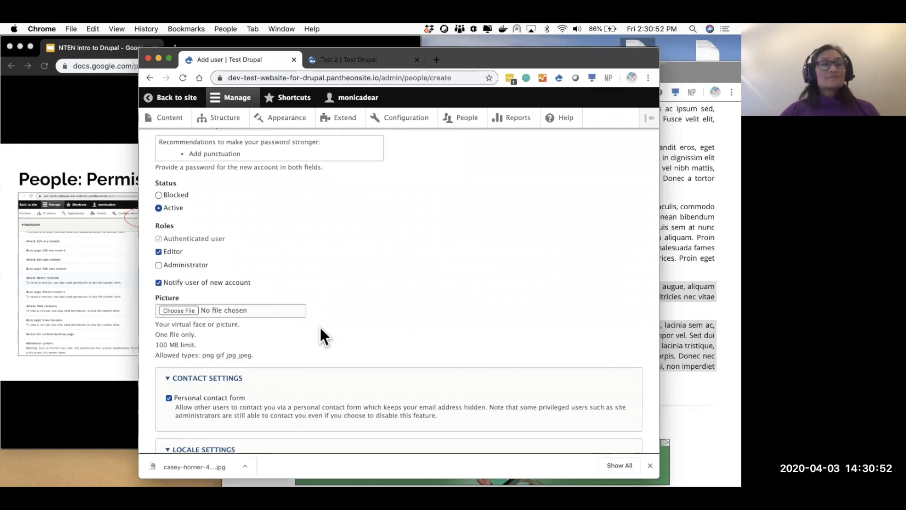
{"action": "scroll", "coordinate": [320, 327], "scroll_direction": "down", "scroll_amount": 3}
{"action": "left_click", "coordinate": [192, 403]}
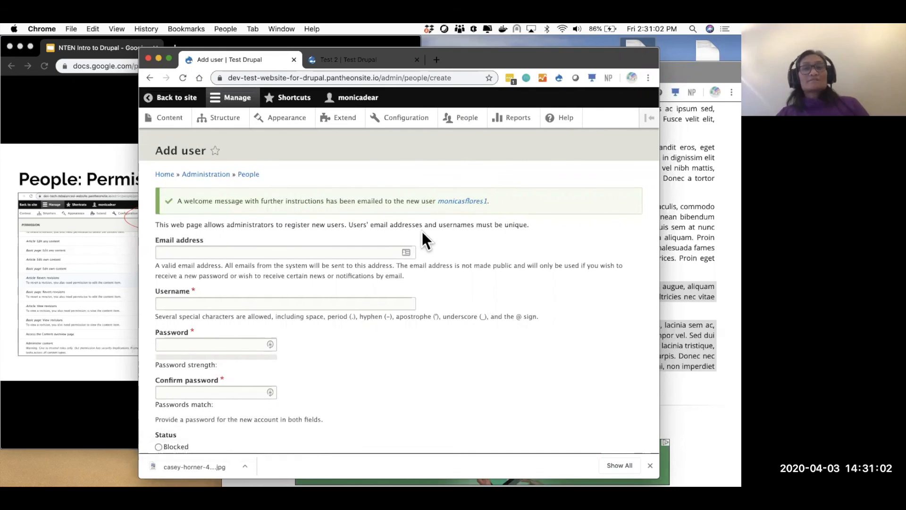
{"action": "left_click", "coordinate": [465, 120]}
{"action": "scroll", "coordinate": [373, 243], "scroll_direction": "down", "scroll_amount": 1}
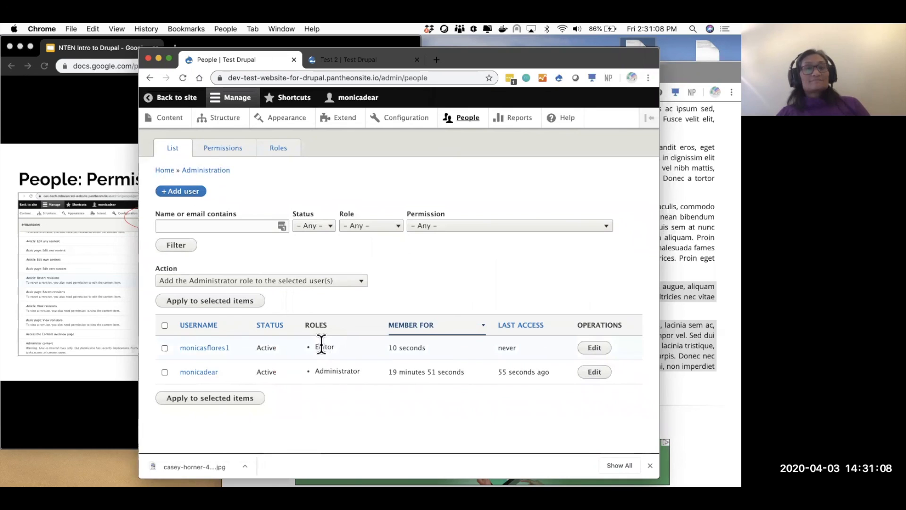
{"action": "left_click", "coordinate": [84, 342]}
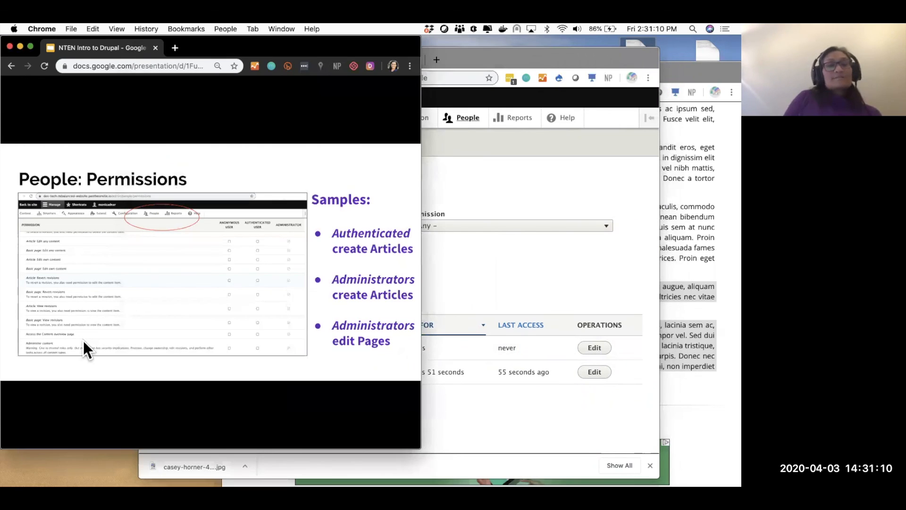
- Advance to the Structure: Views slide and open Structure > Views on the Drupal site
{"action": "left_click", "coordinate": [83, 340]}
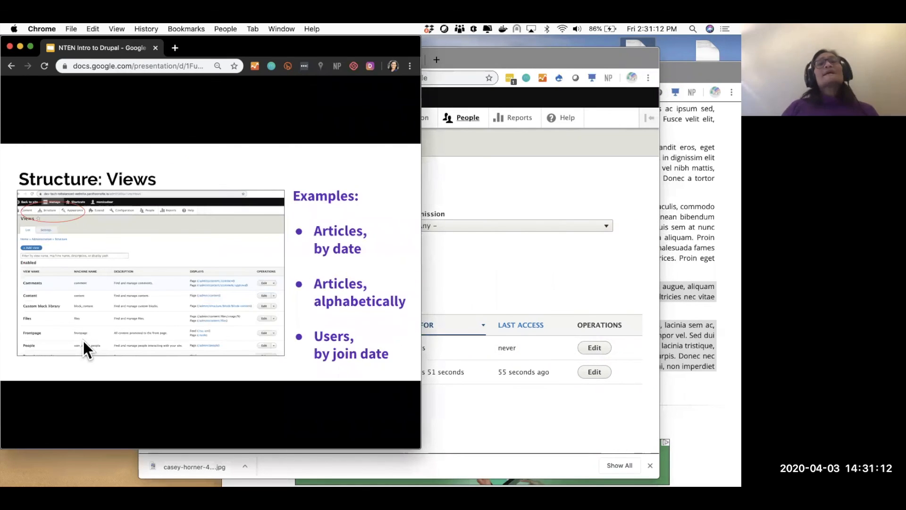
{"action": "left_click", "coordinate": [497, 184]}
{"action": "left_click", "coordinate": [233, 125]}
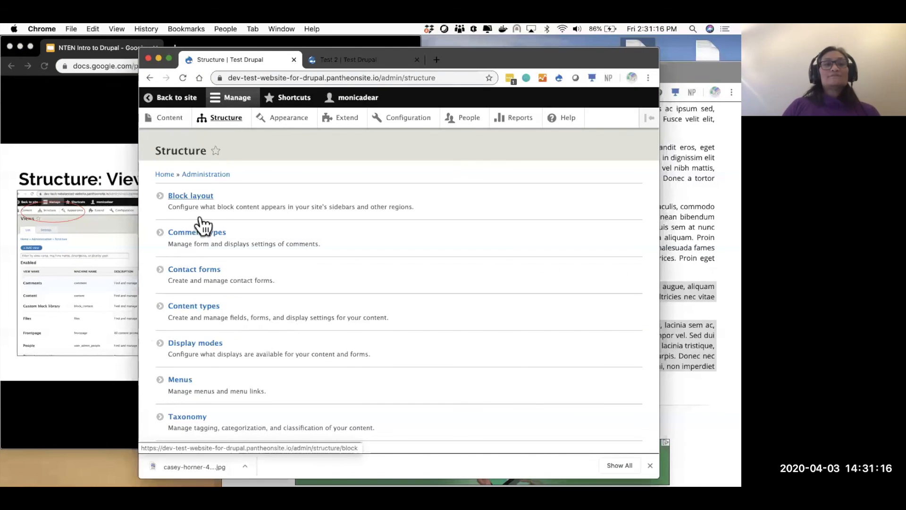
{"action": "scroll", "coordinate": [257, 384], "scroll_direction": "down", "scroll_amount": 3}
{"action": "left_click", "coordinate": [178, 387]}
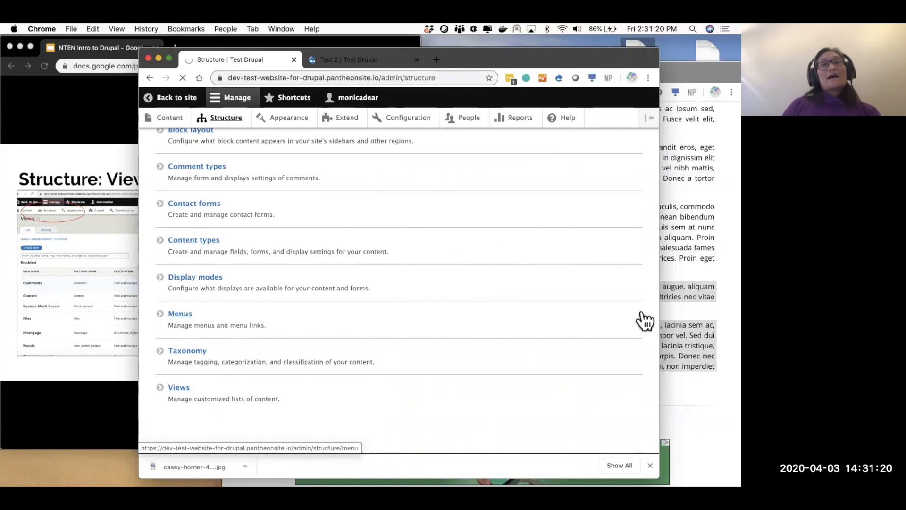
- Scroll the views list, enlarge the browser window, and edit the Frontpage view
{"action": "scroll", "coordinate": [644, 321], "scroll_direction": "down", "scroll_amount": 5}
{"action": "scroll", "coordinate": [643, 316], "scroll_direction": "down", "scroll_amount": 7}
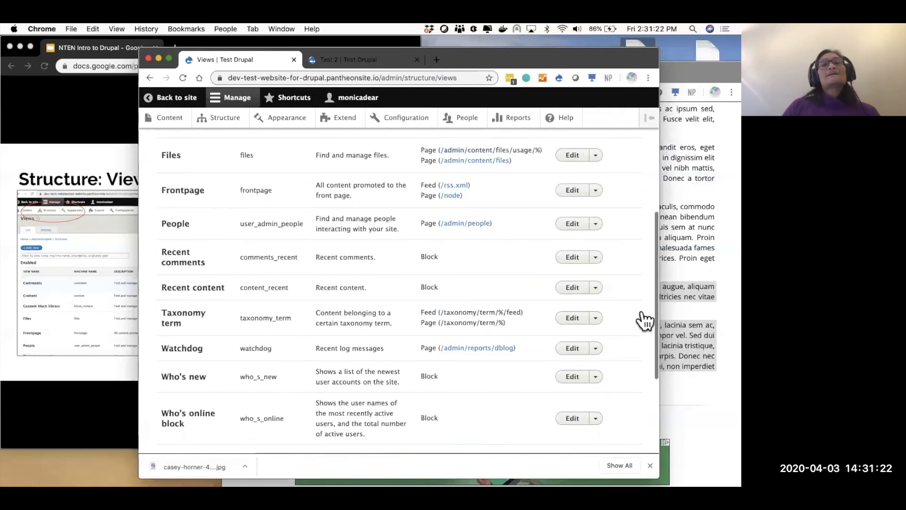
{"action": "scroll", "coordinate": [555, 271], "scroll_direction": "up", "scroll_amount": 4}
{"action": "scroll", "coordinate": [556, 272], "scroll_direction": "up", "scroll_amount": 4}
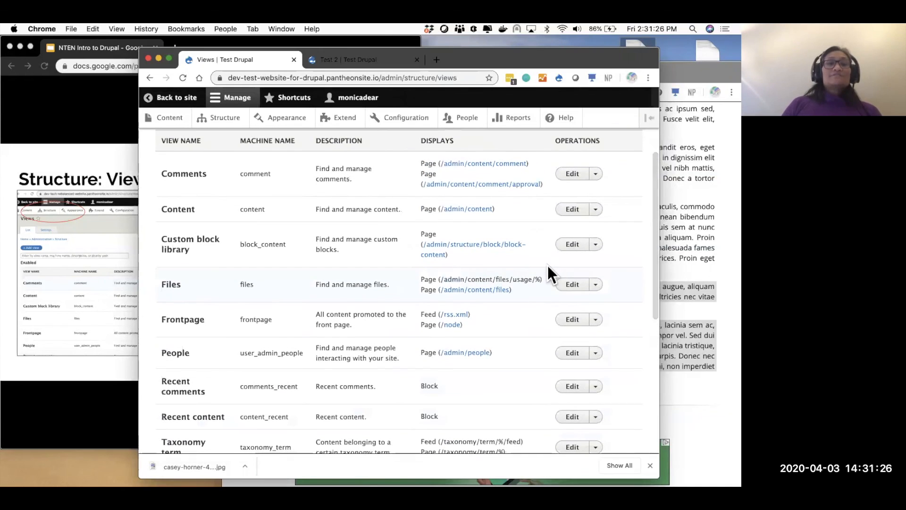
{"action": "left_click_drag", "start_coordinate": [573, 56], "coordinate": [633, 44]}
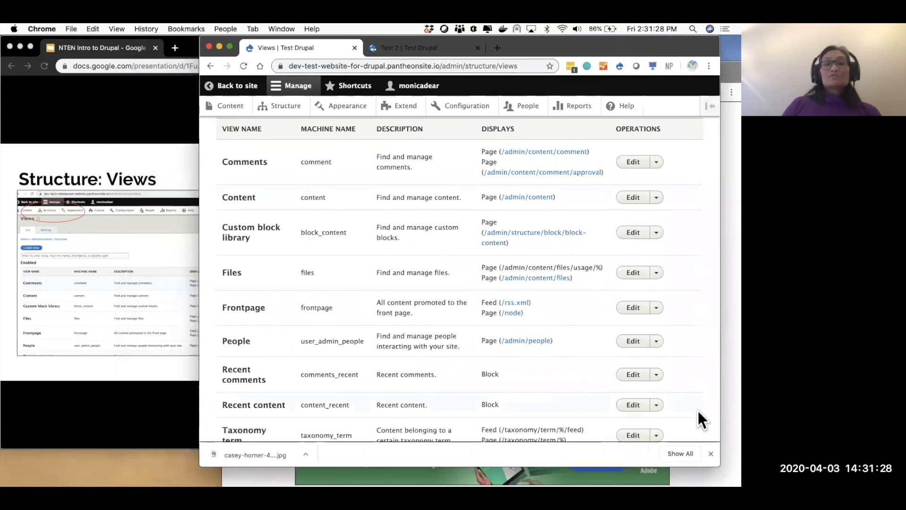
{"action": "left_click", "coordinate": [710, 454]}
{"action": "left_click_drag", "start_coordinate": [718, 464], "coordinate": [740, 482]}
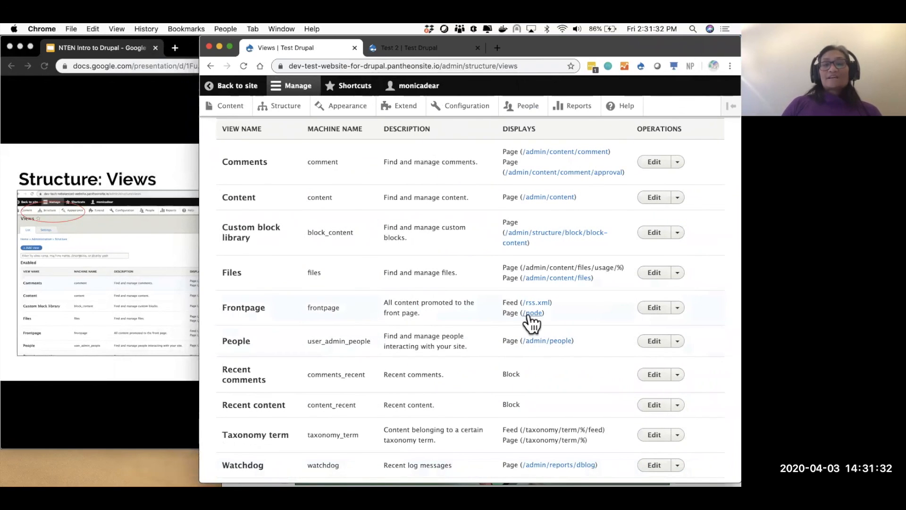
{"action": "left_click", "coordinate": [655, 309]}
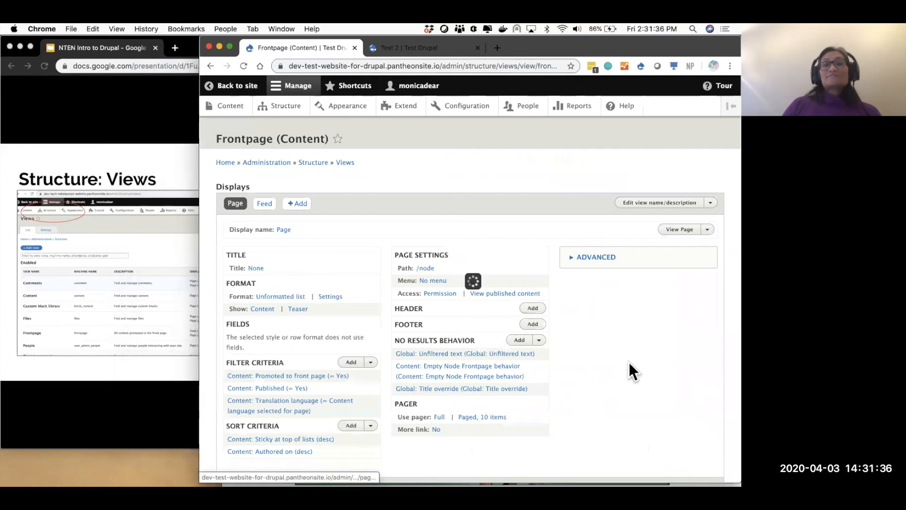
- Highlight the Frontpage view's Promoted to front page filter
{"action": "scroll", "coordinate": [496, 304], "scroll_direction": "down", "scroll_amount": 1}
{"action": "left_click_drag", "start_coordinate": [221, 344], "coordinate": [359, 349]}
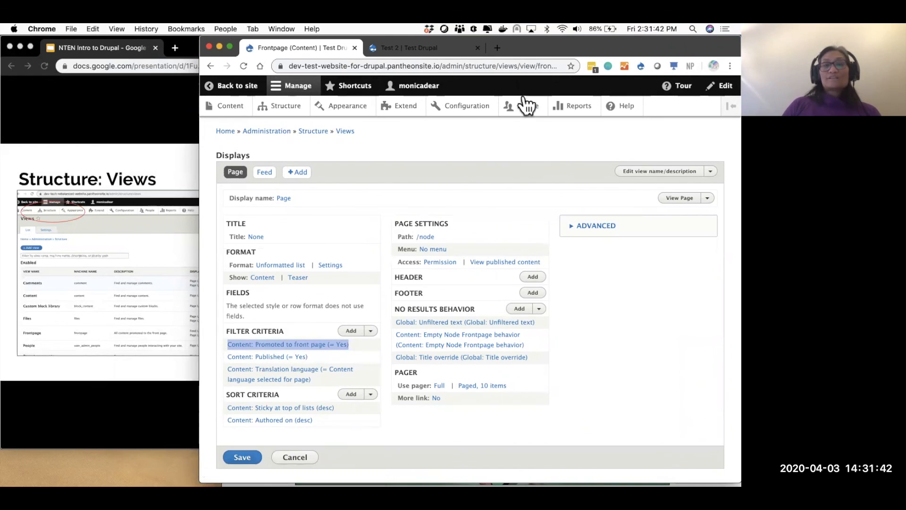
{"action": "left_click_drag", "start_coordinate": [530, 51], "coordinate": [541, 122]}
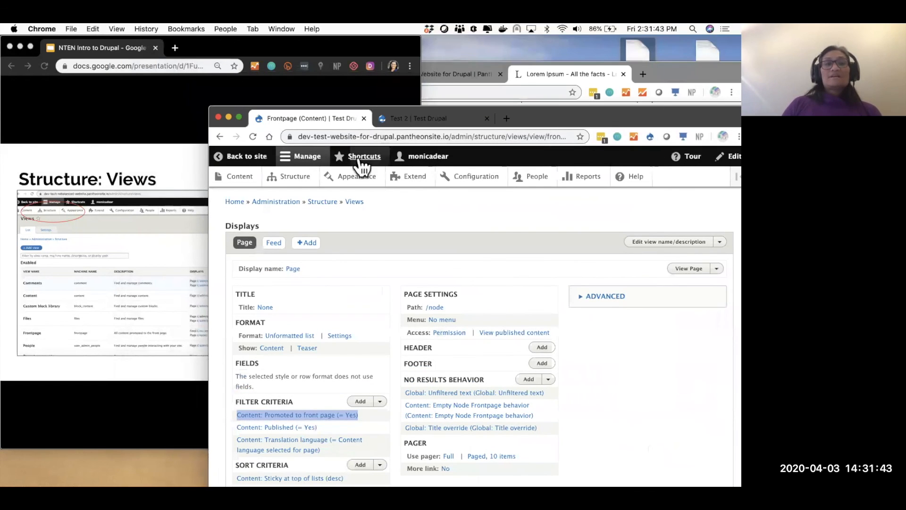
{"action": "right_click", "coordinate": [246, 156]}
{"action": "key", "text": "Escape"}
- From the site's home page listing Articles 3, 2 and 1, open Article 2 (node/7)
{"action": "left_click", "coordinate": [400, 117]}
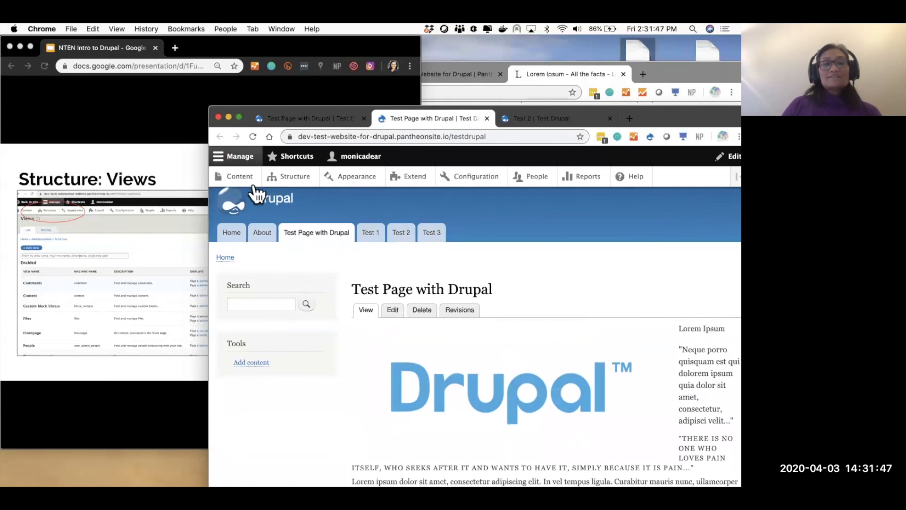
{"action": "left_click", "coordinate": [232, 233]}
{"action": "scroll", "coordinate": [582, 327], "scroll_direction": "down", "scroll_amount": 2}
{"action": "scroll", "coordinate": [581, 327], "scroll_direction": "down", "scroll_amount": 3}
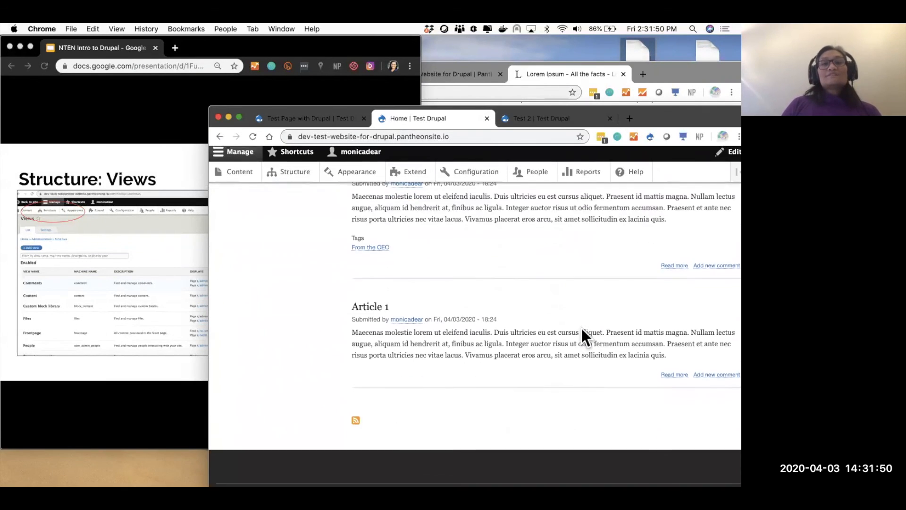
{"action": "scroll", "coordinate": [581, 327], "scroll_direction": "up", "scroll_amount": 6}
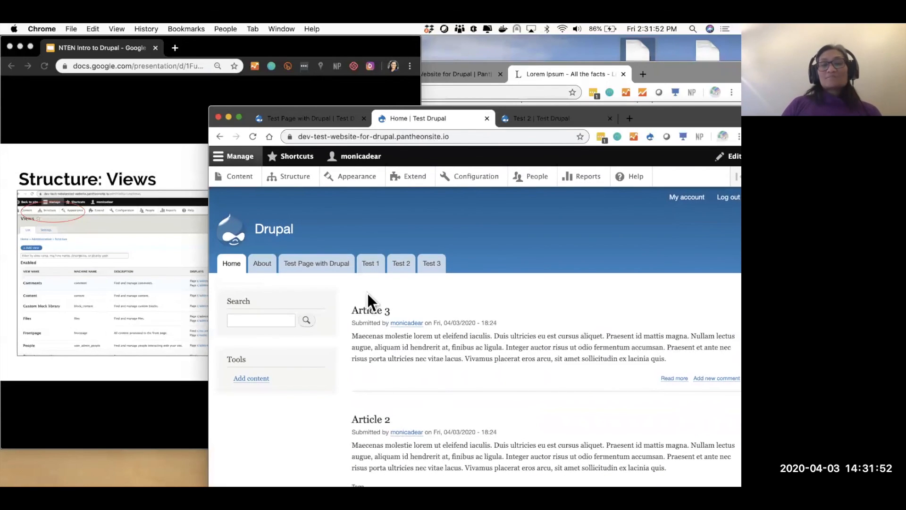
{"action": "scroll", "coordinate": [431, 335], "scroll_direction": "down", "scroll_amount": 2}
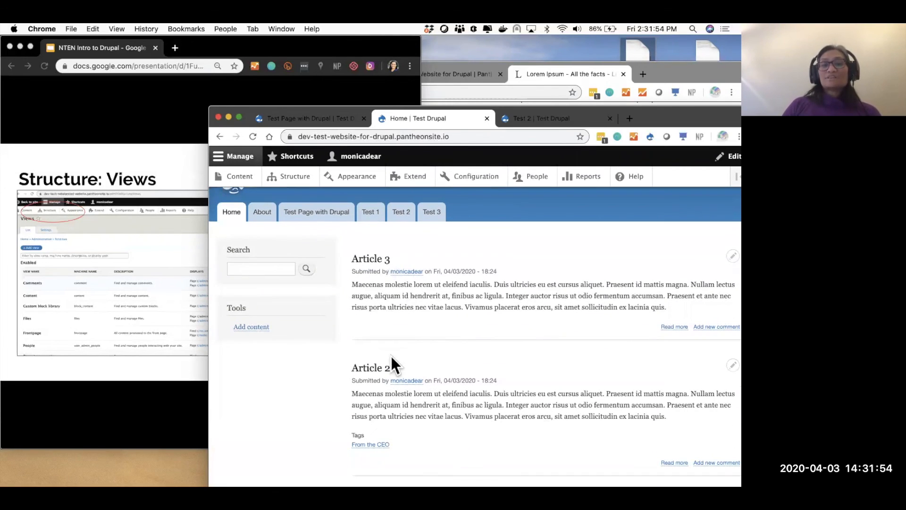
{"action": "left_click", "coordinate": [374, 369]}
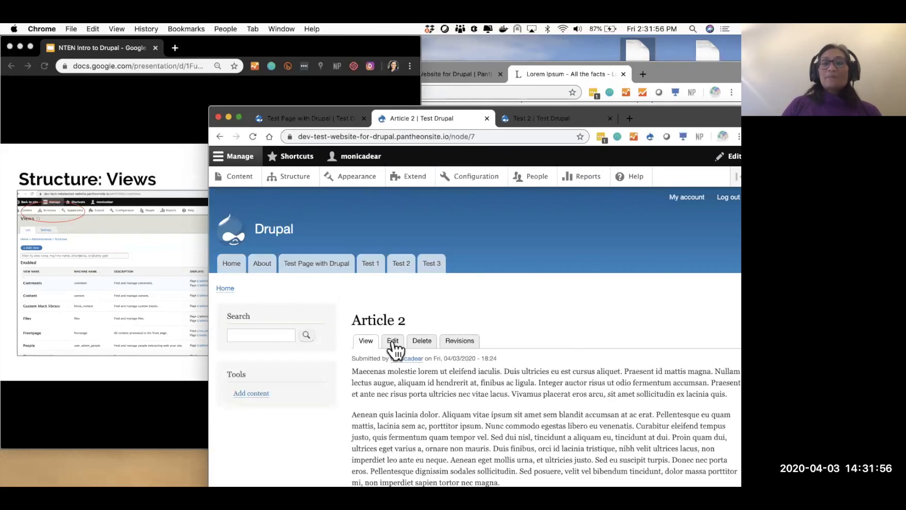
- Unpromote Article 2 from the front page, check the home page, then open Test Page with Drupal
{"action": "left_click_drag", "start_coordinate": [689, 114], "coordinate": [610, 42]}
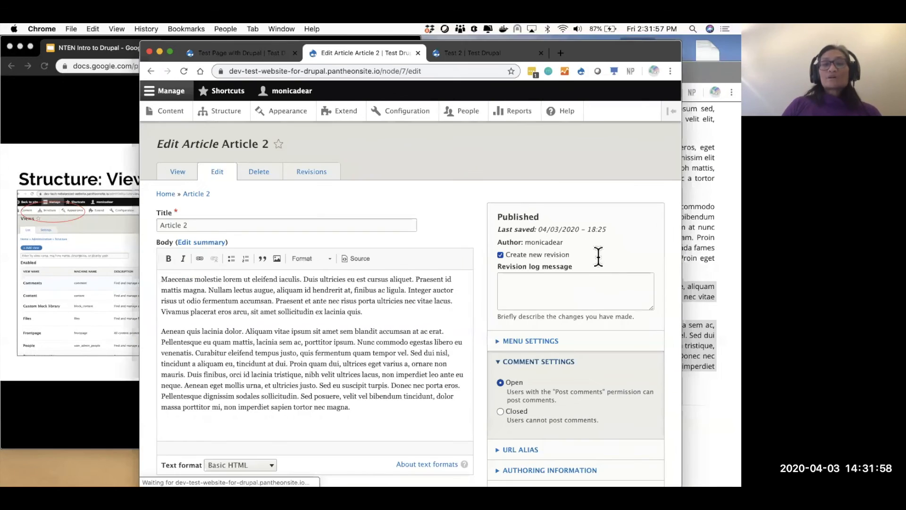
{"action": "scroll", "coordinate": [598, 257], "scroll_direction": "down", "scroll_amount": 5}
{"action": "scroll", "coordinate": [598, 258], "scroll_direction": "down", "scroll_amount": 2}
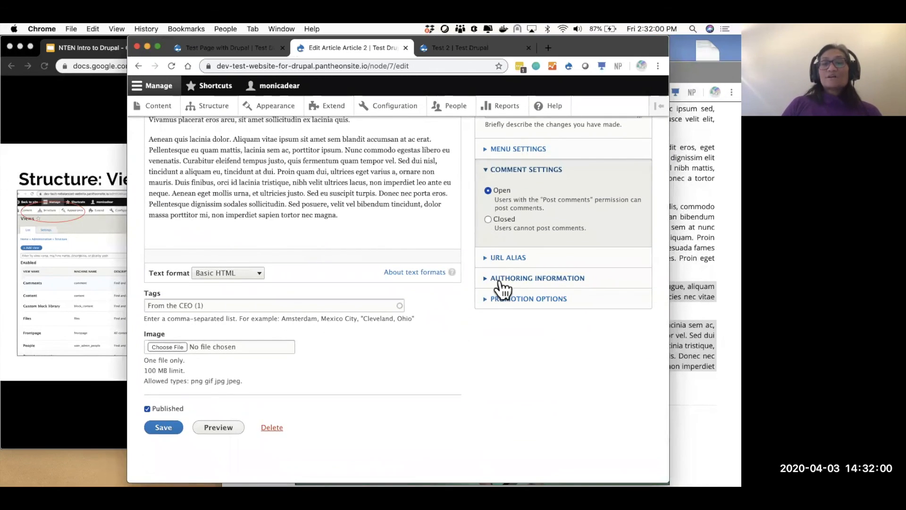
{"action": "left_click", "coordinate": [489, 300]}
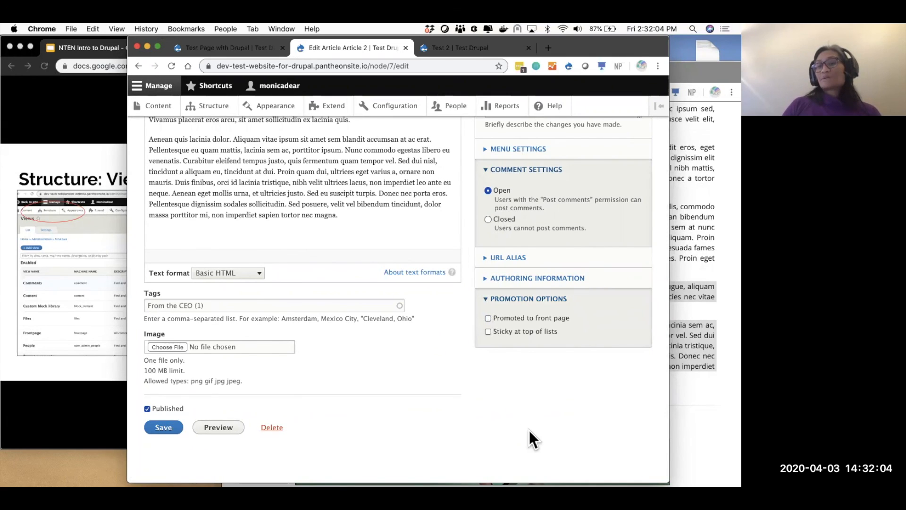
{"action": "left_click", "coordinate": [162, 427]}
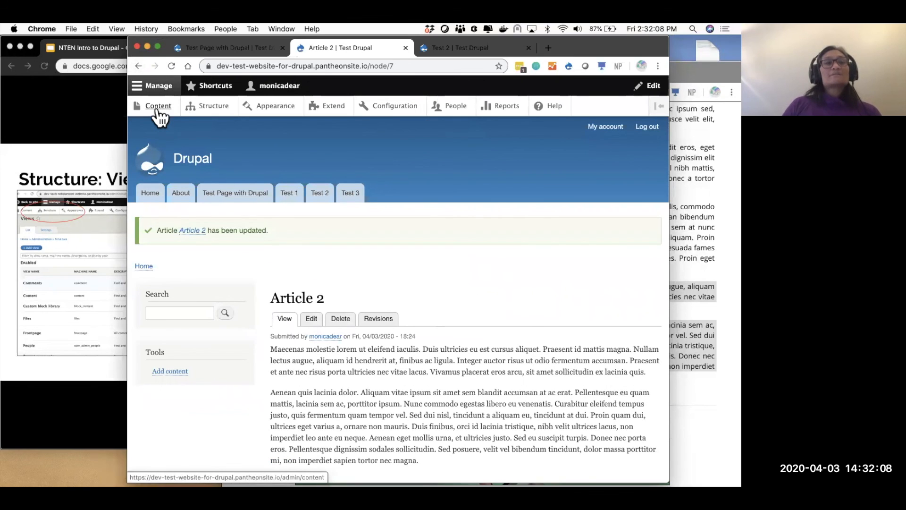
{"action": "left_click", "coordinate": [177, 159]}
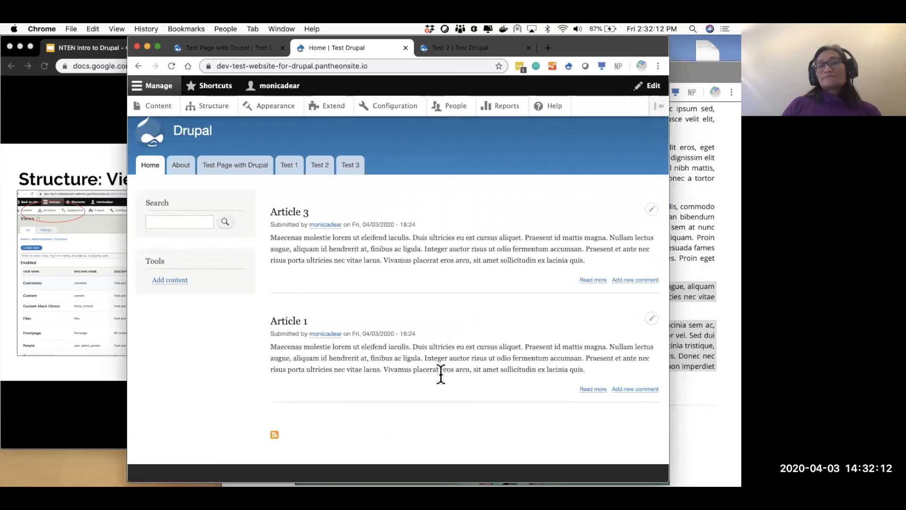
{"action": "left_click", "coordinate": [232, 165]}
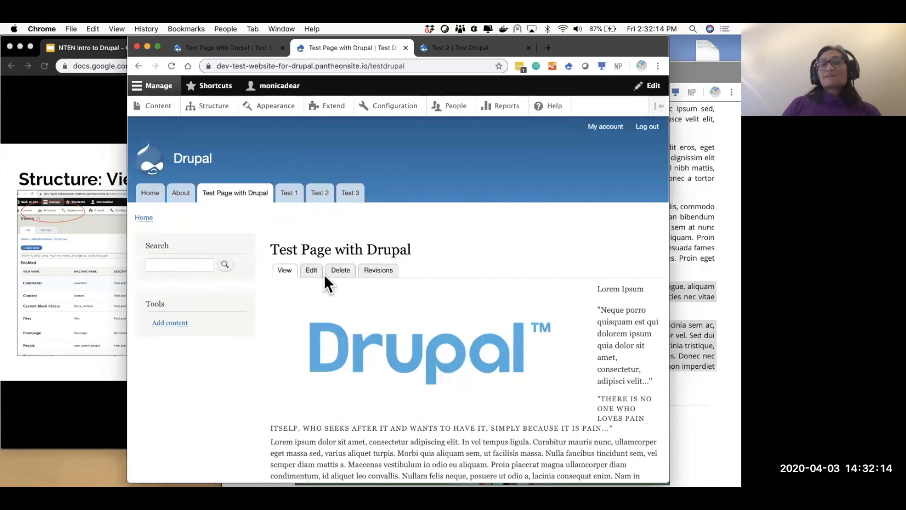
- Promote Test Page with Drupal to the front page and save it
{"action": "left_click", "coordinate": [311, 270]}
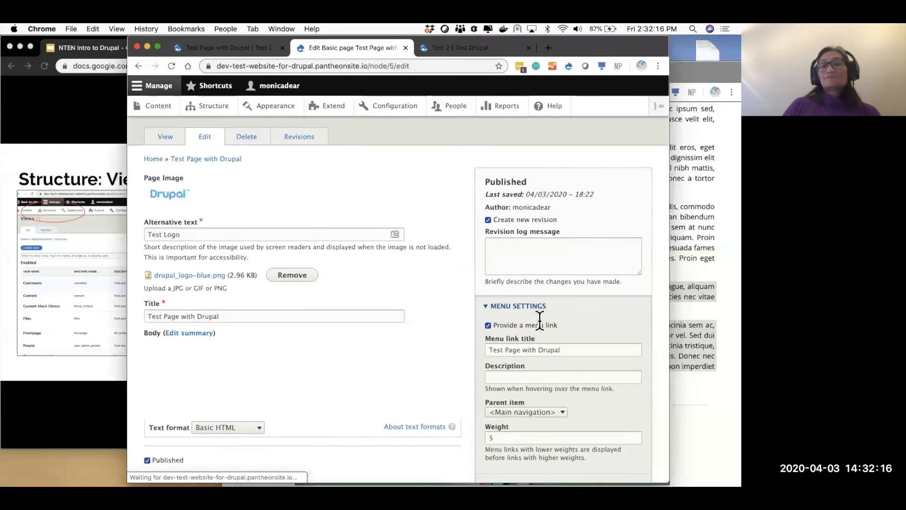
{"action": "scroll", "coordinate": [542, 325], "scroll_direction": "down", "scroll_amount": 5}
{"action": "left_click", "coordinate": [518, 349]}
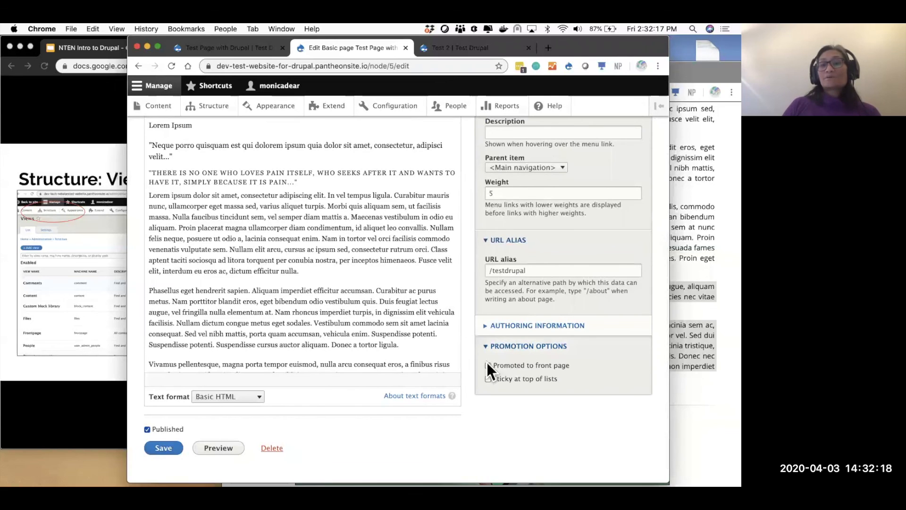
{"action": "left_click", "coordinate": [174, 448]}
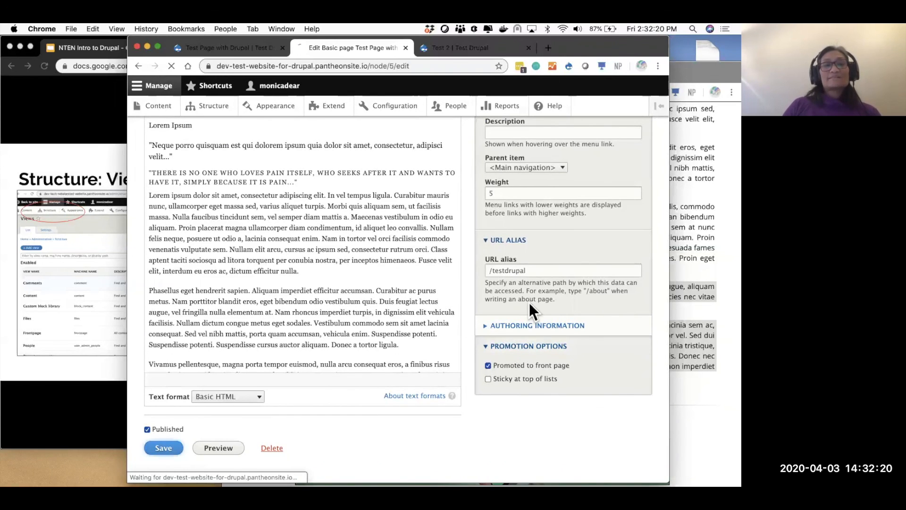
- On the home page, use Article 3's contextual menu to choose Edit view
{"action": "scroll", "coordinate": [414, 258], "scroll_direction": "down", "scroll_amount": 10}
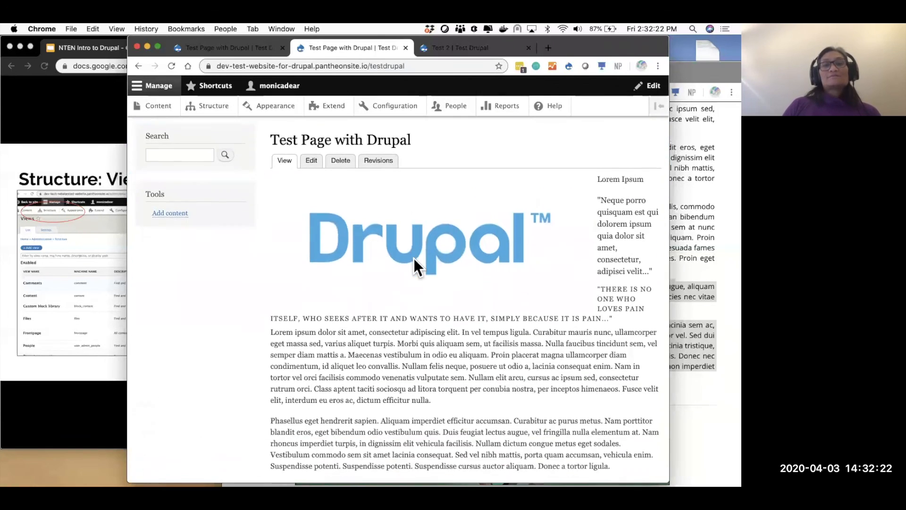
{"action": "scroll", "coordinate": [415, 259], "scroll_direction": "up", "scroll_amount": 10}
{"action": "left_click", "coordinate": [151, 206]}
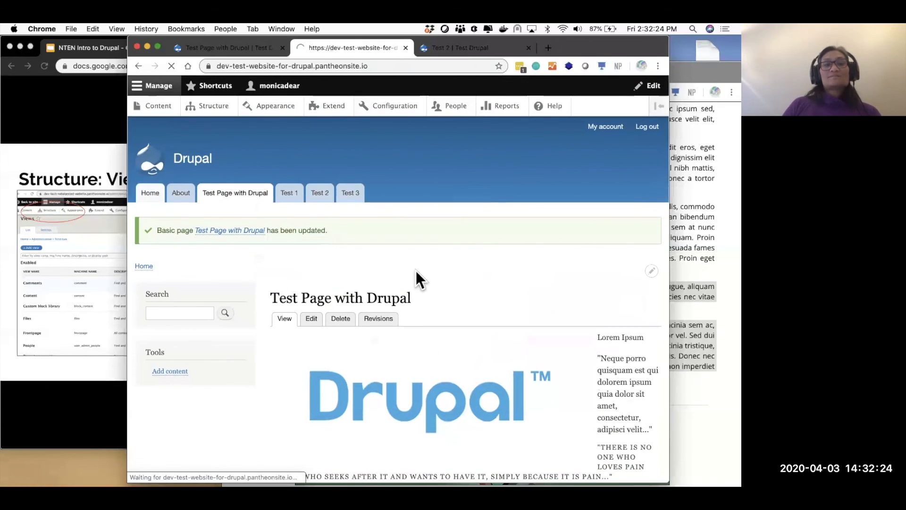
{"action": "scroll", "coordinate": [415, 270], "scroll_direction": "down", "scroll_amount": 5}
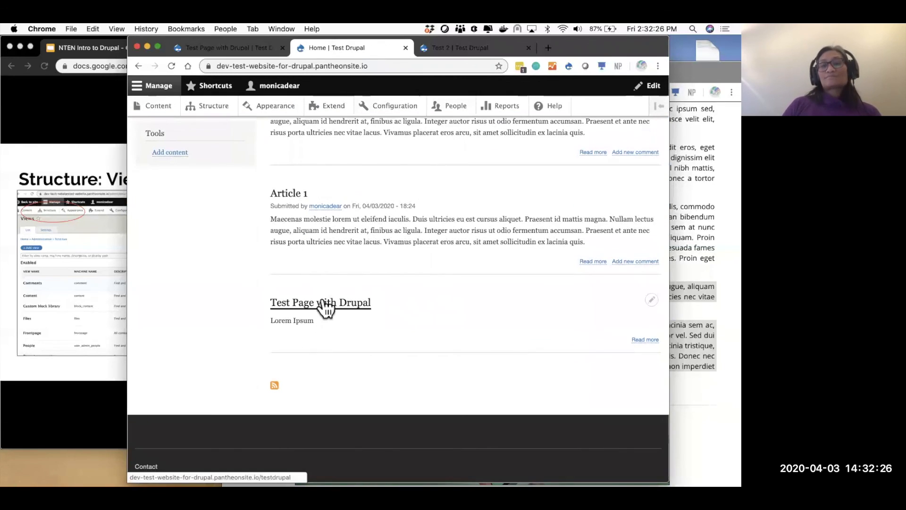
{"action": "scroll", "coordinate": [326, 305], "scroll_direction": "up", "scroll_amount": 5}
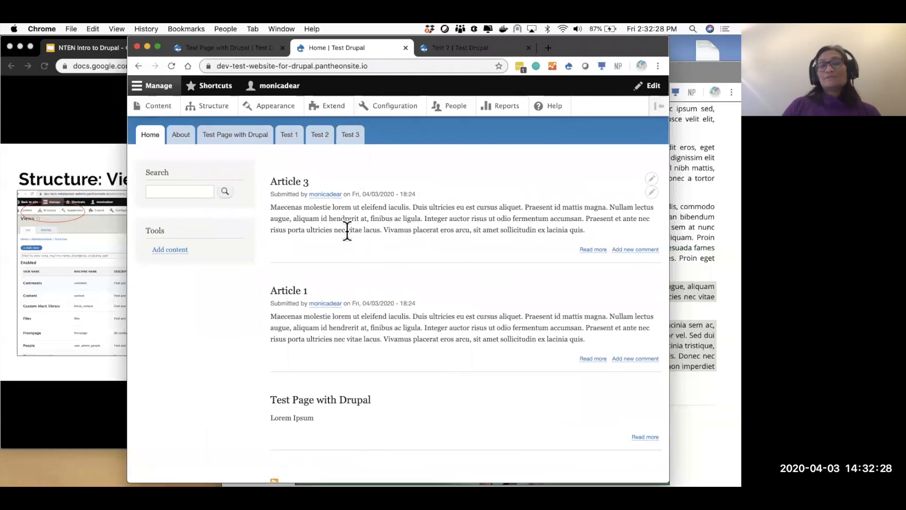
{"action": "scroll", "coordinate": [361, 407], "scroll_direction": "down", "scroll_amount": 3}
{"action": "scroll", "coordinate": [361, 407], "scroll_direction": "up", "scroll_amount": 3}
{"action": "left_click", "coordinate": [651, 184]}
{"action": "left_click", "coordinate": [641, 200]}
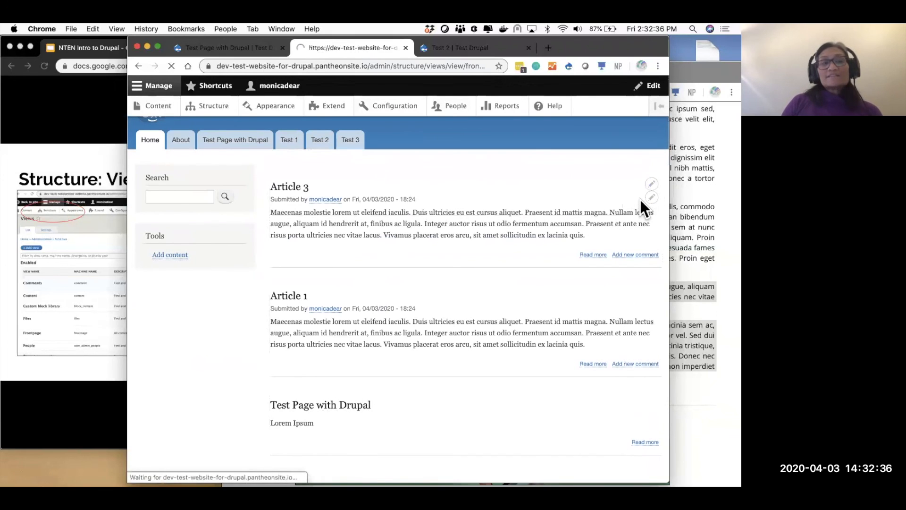
- Expand and then collapse the Frontpage view's Advanced settings
{"action": "scroll", "coordinate": [444, 380], "scroll_direction": "down", "scroll_amount": 1}
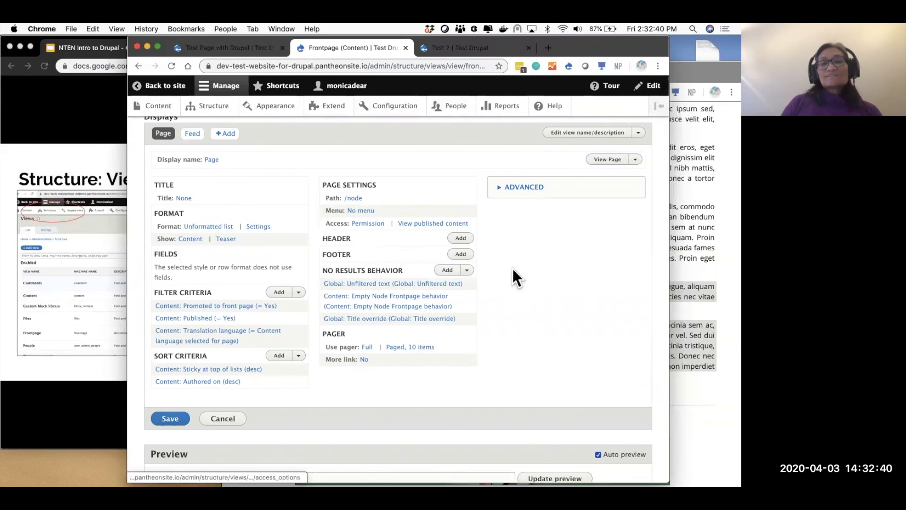
{"action": "left_click", "coordinate": [520, 187]}
{"action": "left_click", "coordinate": [520, 187]}
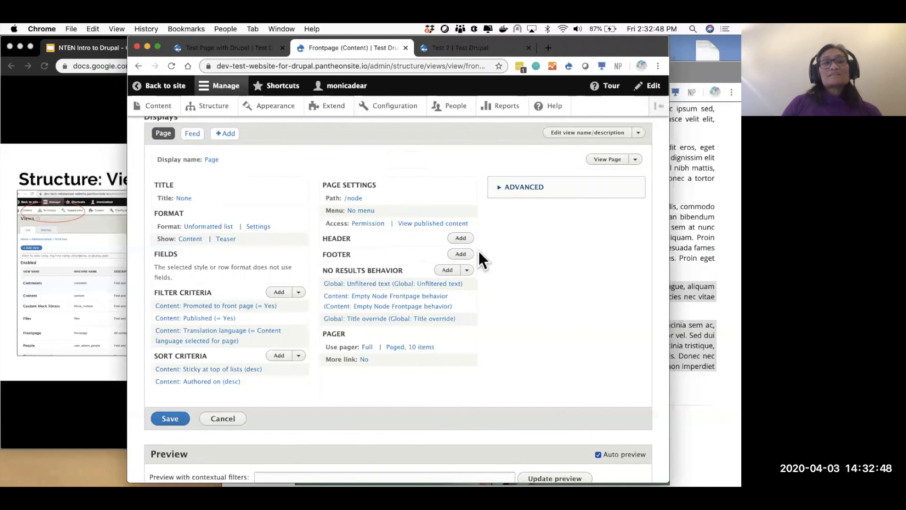
- Advance the slides to Appearance and bring the Drupal site back
{"action": "left_click", "coordinate": [65, 380]}
{"action": "key", "text": "Right"}
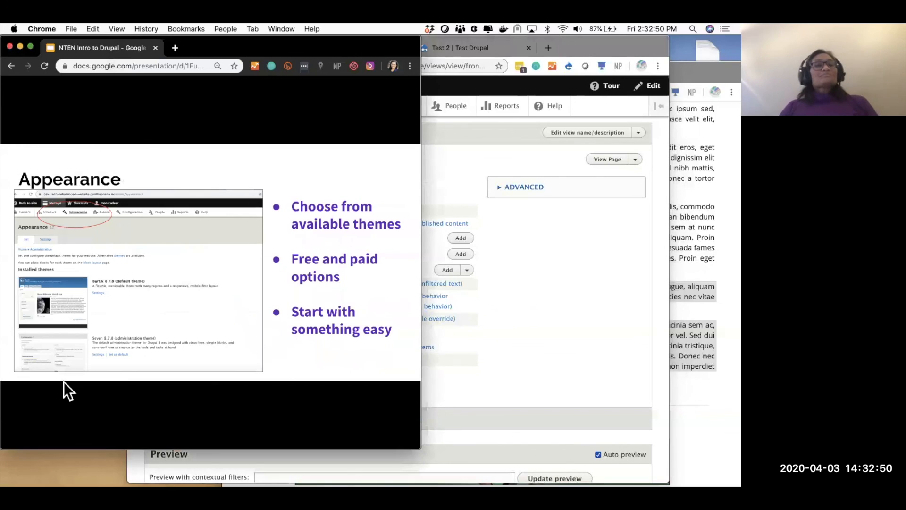
{"action": "left_click", "coordinate": [548, 250]}
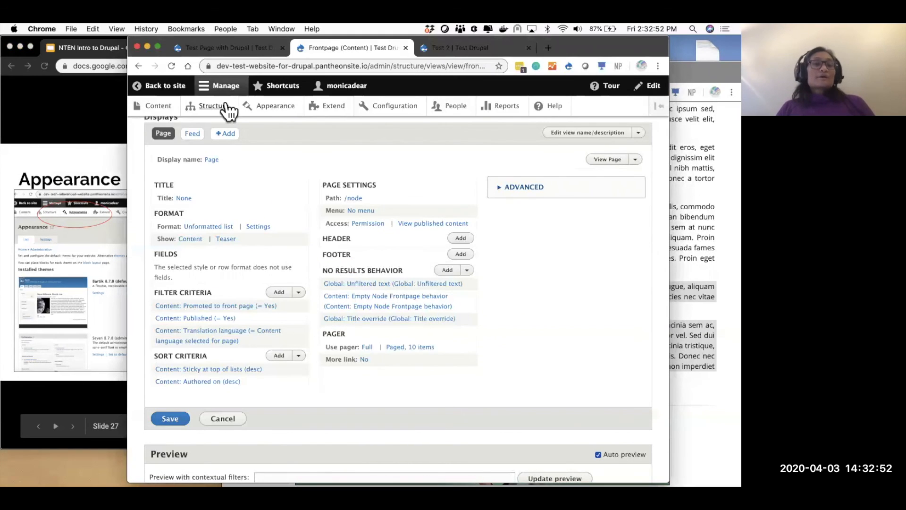
- Browse the Appearance themes list, with Bartik as default and Seven as administration theme
{"action": "left_click", "coordinate": [282, 108]}
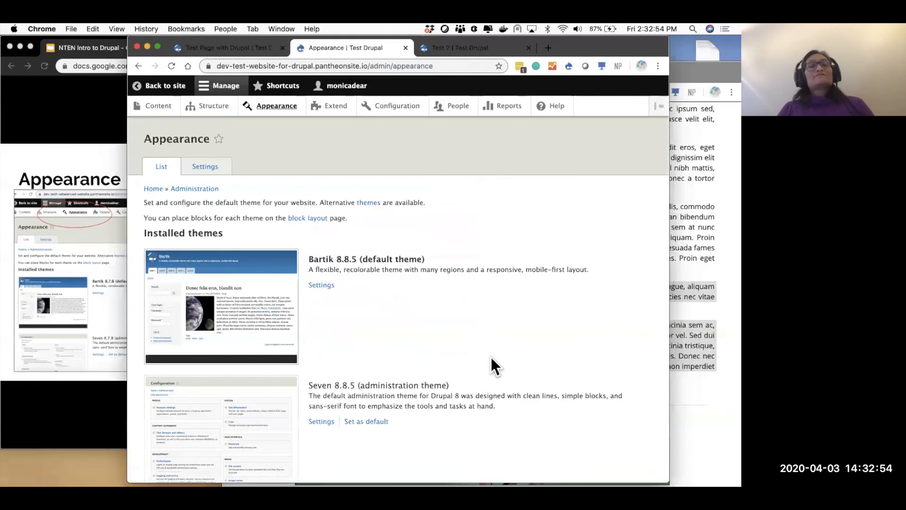
{"action": "scroll", "coordinate": [491, 357], "scroll_direction": "down", "scroll_amount": 10}
{"action": "scroll", "coordinate": [491, 356], "scroll_direction": "up", "scroll_amount": 10}
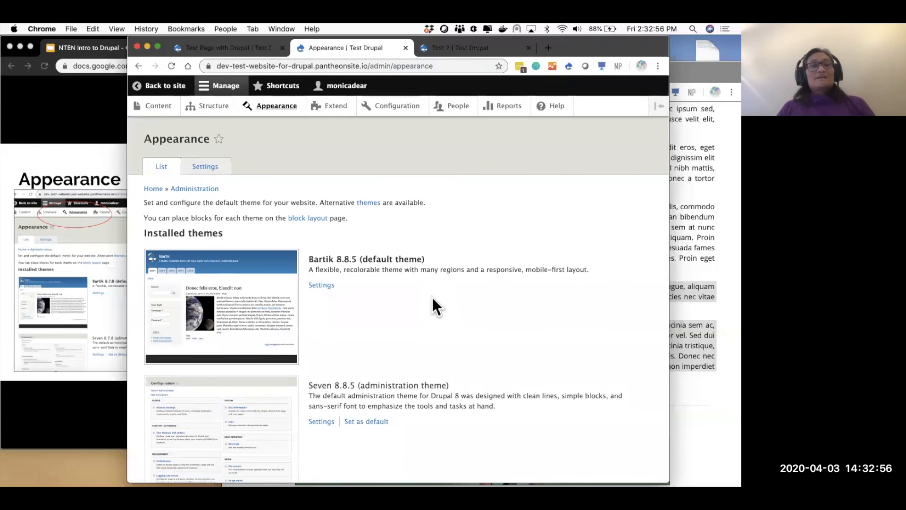
{"action": "scroll", "coordinate": [381, 304], "scroll_direction": "down", "scroll_amount": 2}
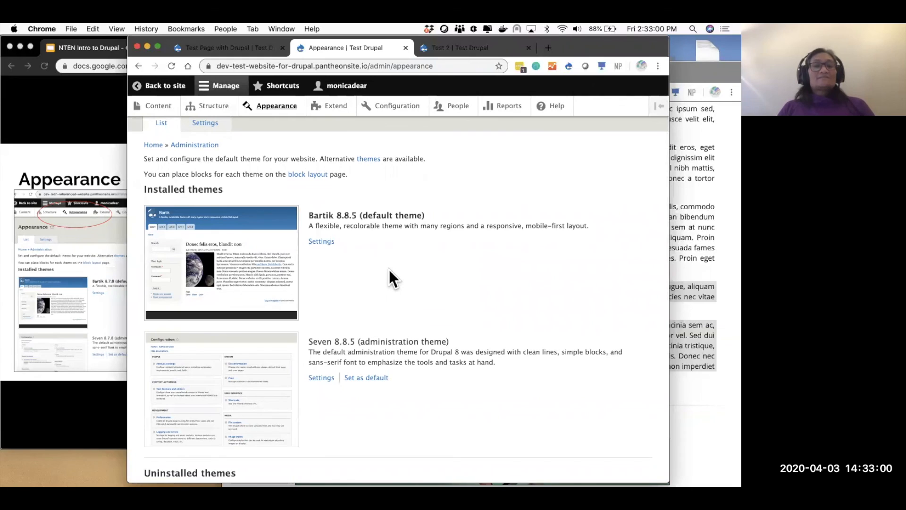
{"action": "scroll", "coordinate": [388, 269], "scroll_direction": "down", "scroll_amount": 1}
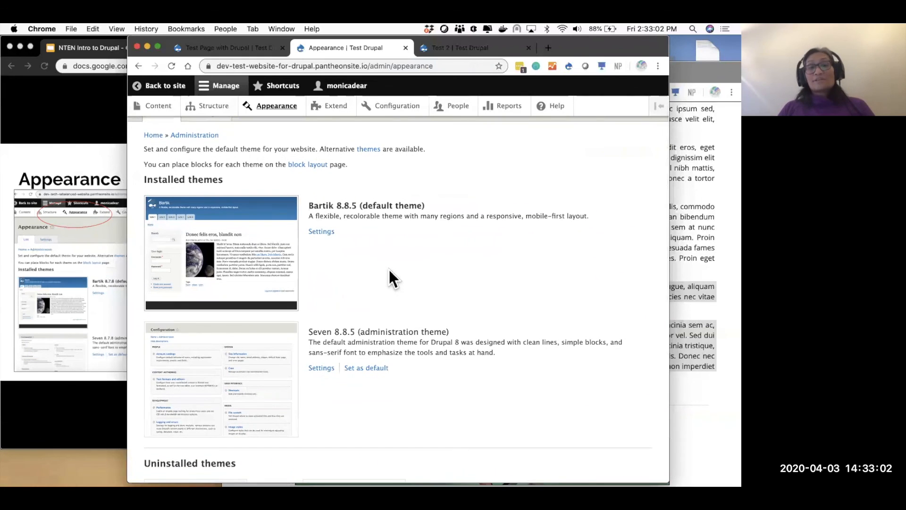
{"action": "scroll", "coordinate": [389, 270], "scroll_direction": "down", "scroll_amount": 4}
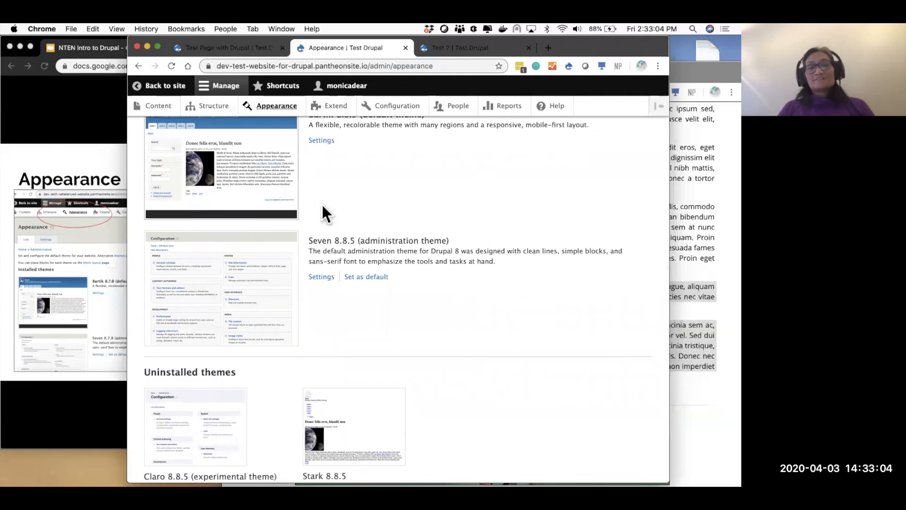
{"action": "scroll", "coordinate": [347, 215], "scroll_direction": "up", "scroll_amount": 4}
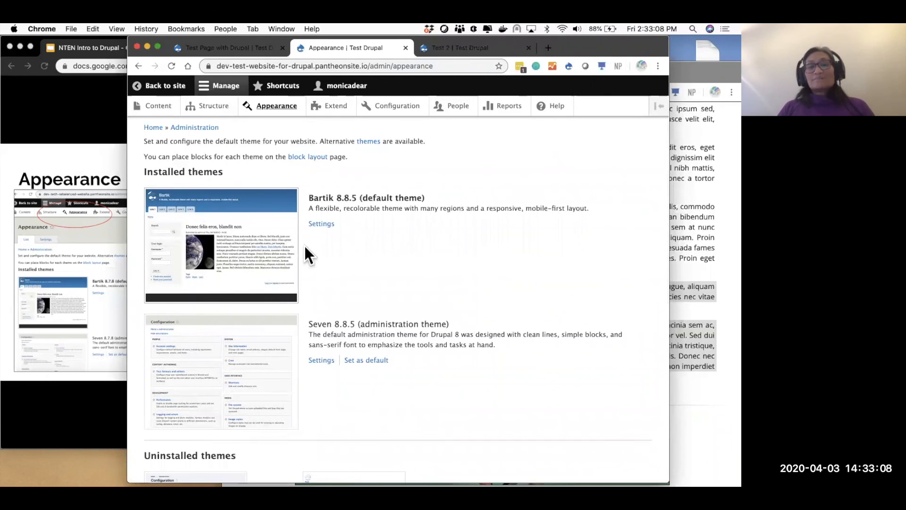
{"action": "scroll", "coordinate": [304, 247], "scroll_direction": "down", "scroll_amount": 10}
{"action": "scroll", "coordinate": [304, 247], "scroll_direction": "up", "scroll_amount": 2}
{"action": "scroll", "coordinate": [304, 247], "scroll_direction": "up", "scroll_amount": 1}
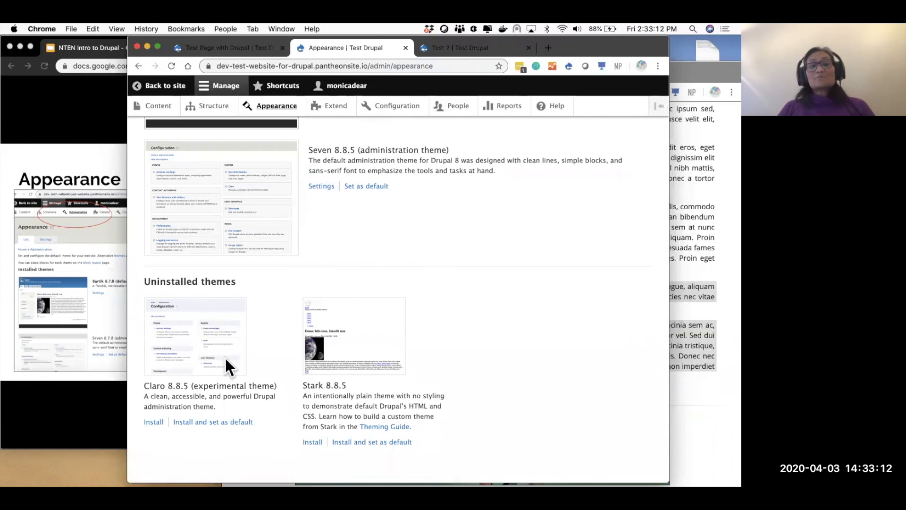
{"action": "scroll", "coordinate": [387, 242], "scroll_direction": "up", "scroll_amount": 2}
{"action": "scroll", "coordinate": [386, 243], "scroll_direction": "down", "scroll_amount": 1}
{"action": "scroll", "coordinate": [387, 243], "scroll_direction": "down", "scroll_amount": 4}
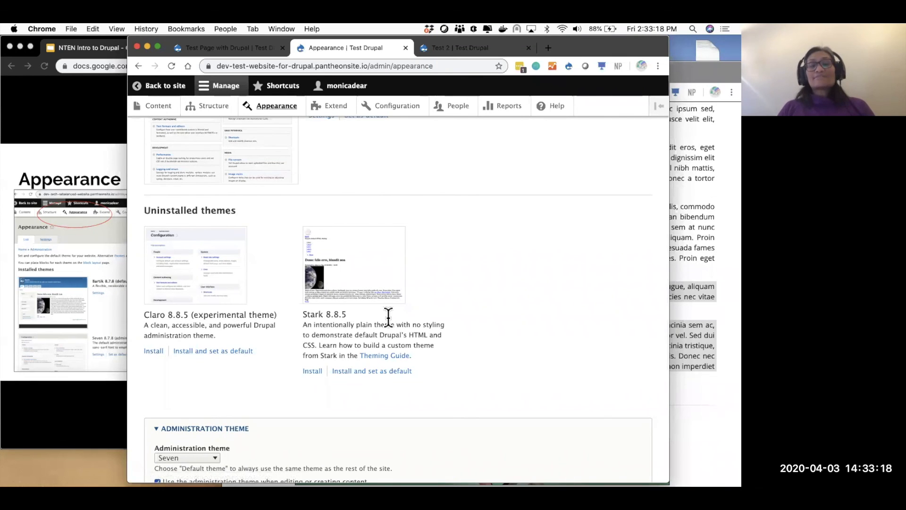
{"action": "scroll", "coordinate": [391, 322], "scroll_direction": "up", "scroll_amount": 7}
{"action": "scroll", "coordinate": [391, 322], "scroll_direction": "down", "scroll_amount": 10}
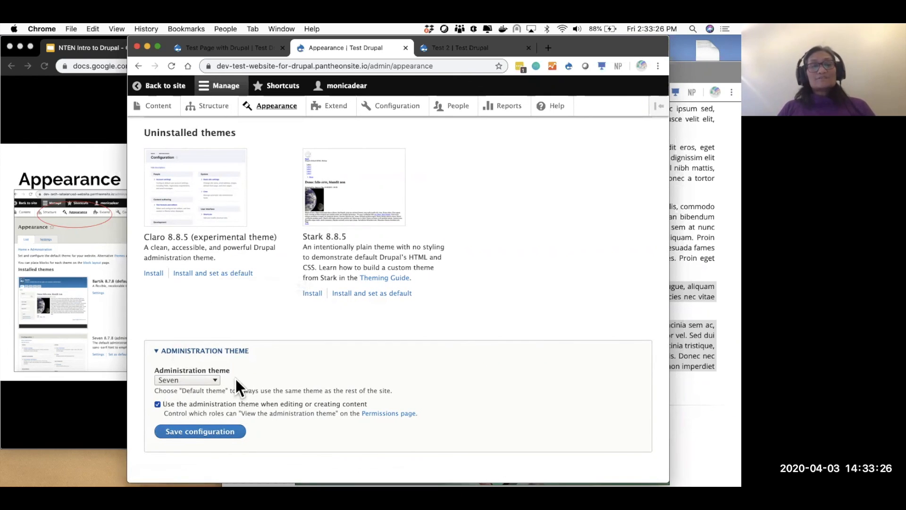
{"action": "scroll", "coordinate": [236, 378], "scroll_direction": "up", "scroll_amount": 15}
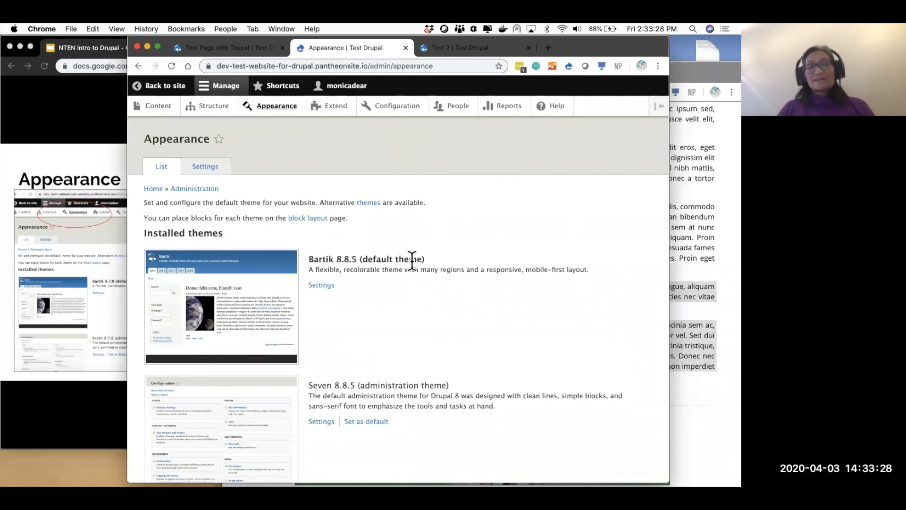
{"action": "scroll", "coordinate": [411, 258], "scroll_direction": "down", "scroll_amount": 10}
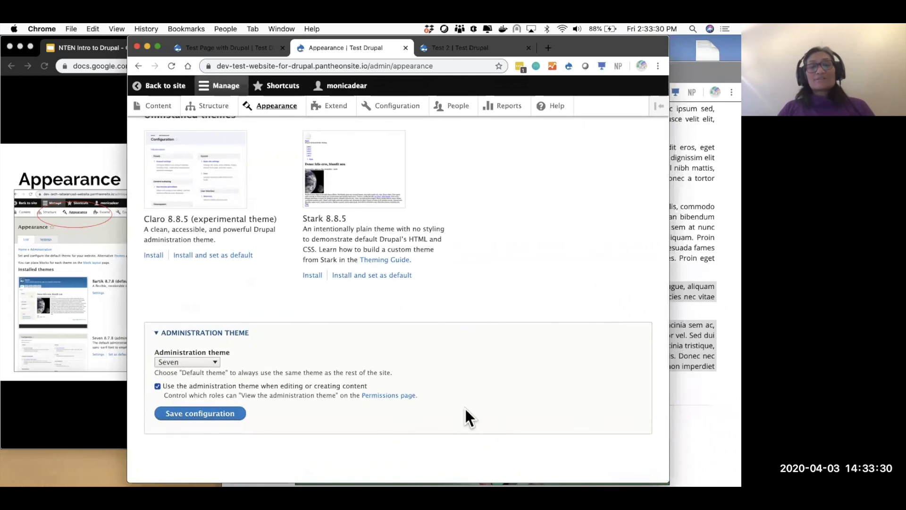
{"action": "scroll", "coordinate": [313, 131], "scroll_direction": "up", "scroll_amount": 10}
{"action": "scroll", "coordinate": [434, 371], "scroll_direction": "down", "scroll_amount": 10}
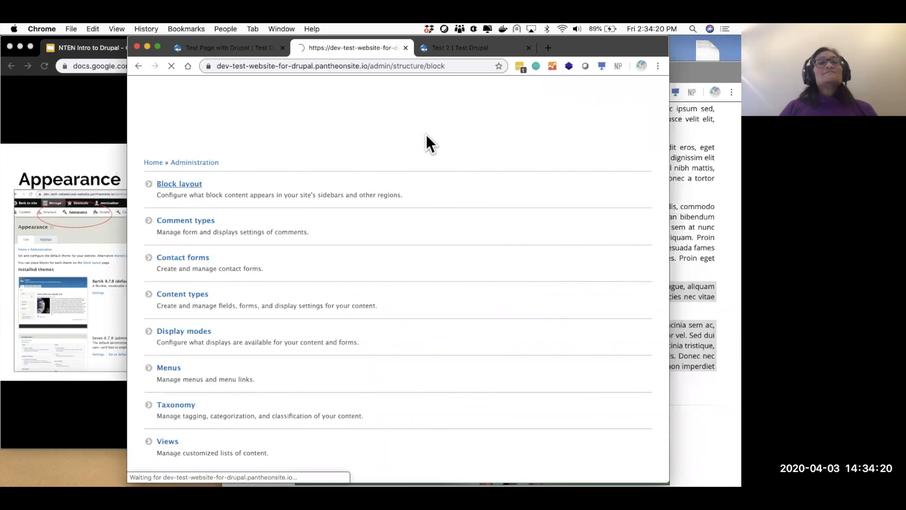
- Place the Main navigation block in the Header region with Display title unchecked
{"action": "scroll", "coordinate": [363, 294], "scroll_direction": "down", "scroll_amount": 10}
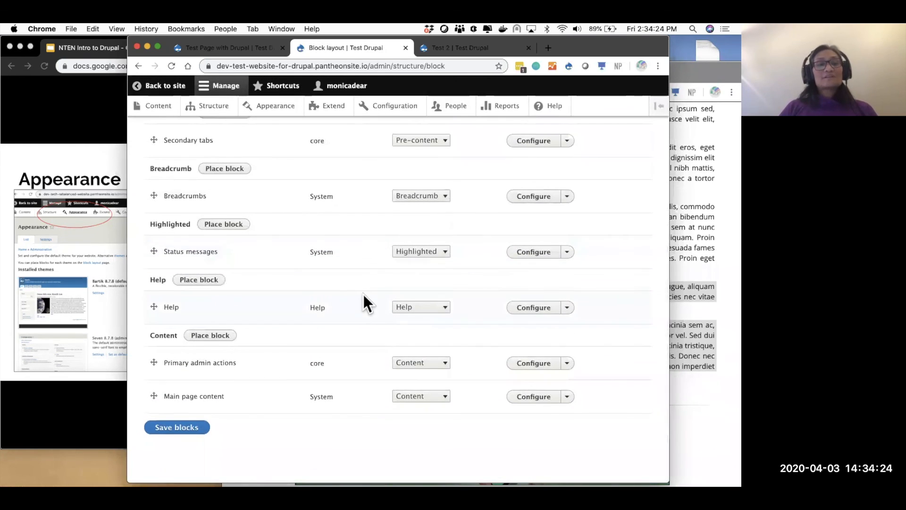
{"action": "scroll", "coordinate": [363, 294], "scroll_direction": "up", "scroll_amount": 3}
{"action": "scroll", "coordinate": [363, 294], "scroll_direction": "up", "scroll_amount": 7}
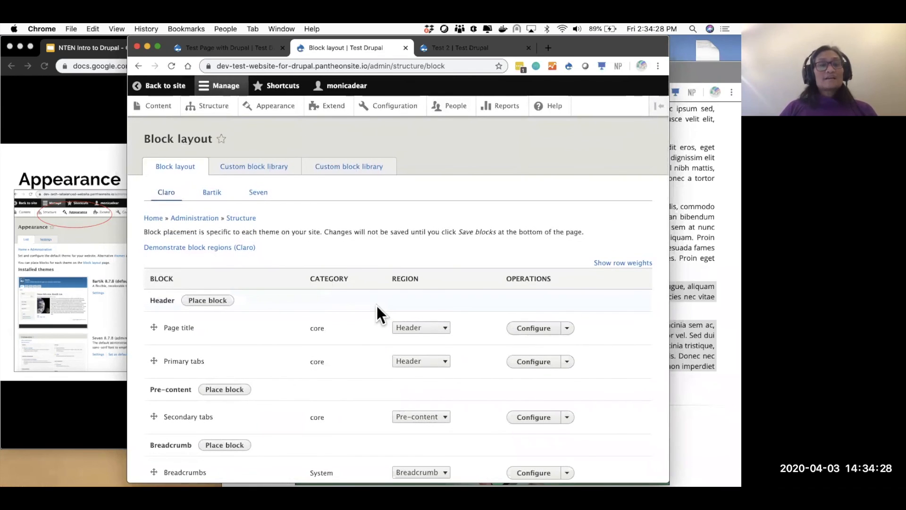
{"action": "left_click", "coordinate": [222, 302]}
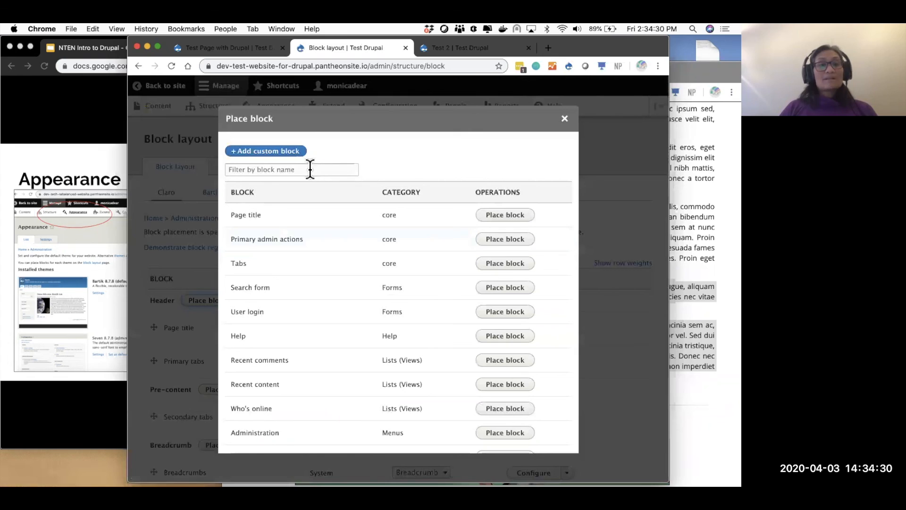
{"action": "left_click", "coordinate": [309, 170]}
{"action": "type", "text": "menu"}
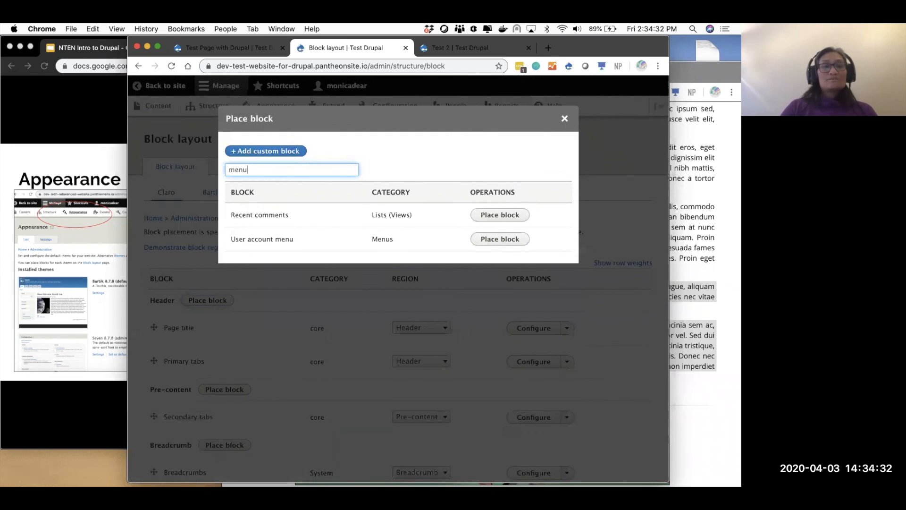
{"action": "type", "text": "navig"}
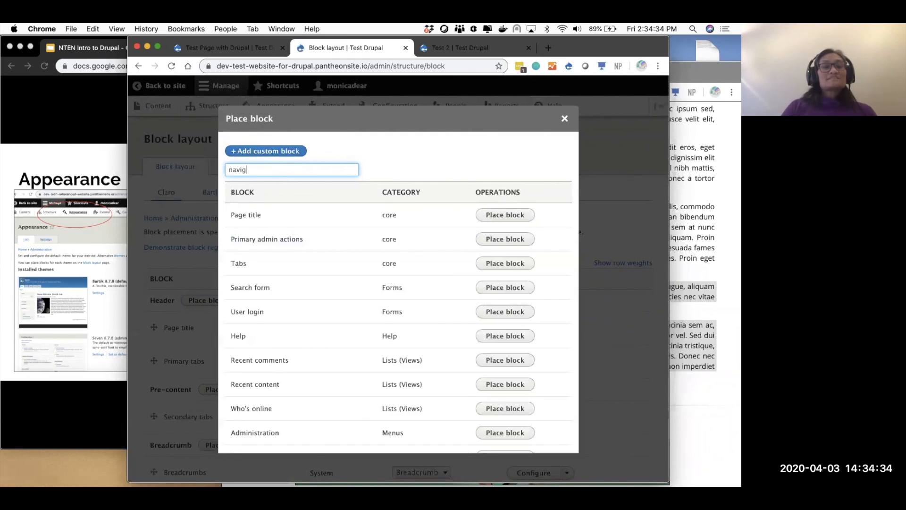
{"action": "left_click", "coordinate": [492, 218]}
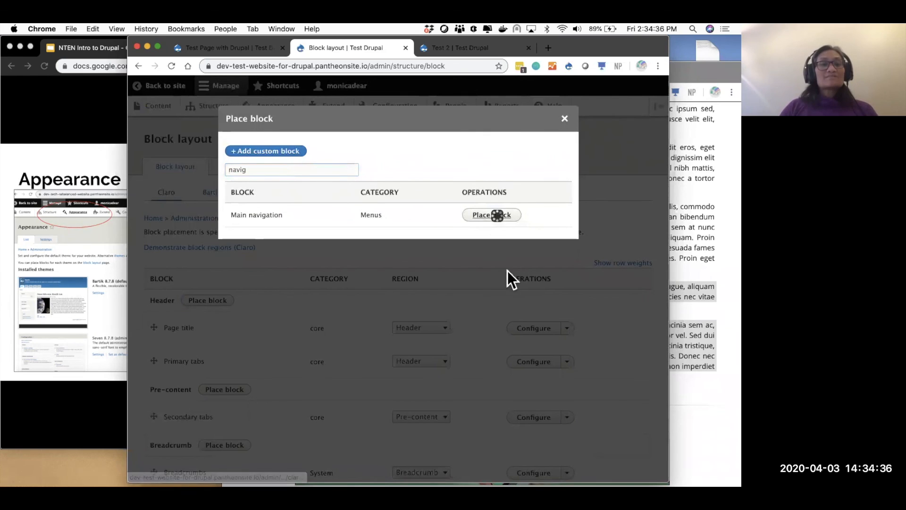
{"action": "left_click", "coordinate": [228, 213]}
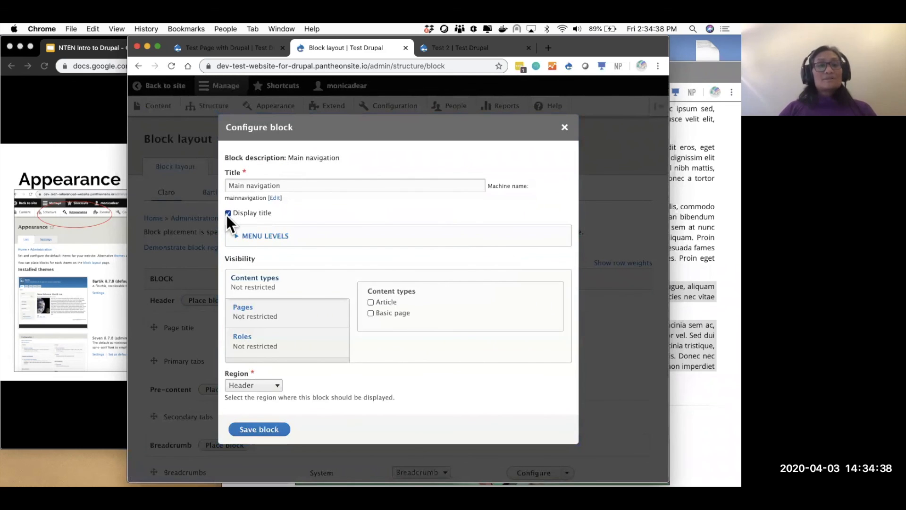
{"action": "left_click", "coordinate": [266, 429]}
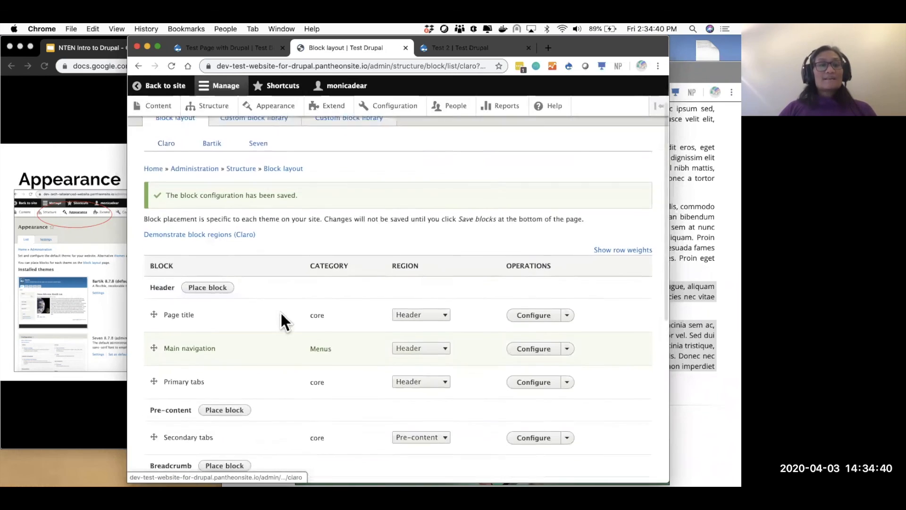
- Move Main navigation above Page title in Header and save the block order
{"action": "left_click_drag", "start_coordinate": [153, 293], "coordinate": [238, 308]}
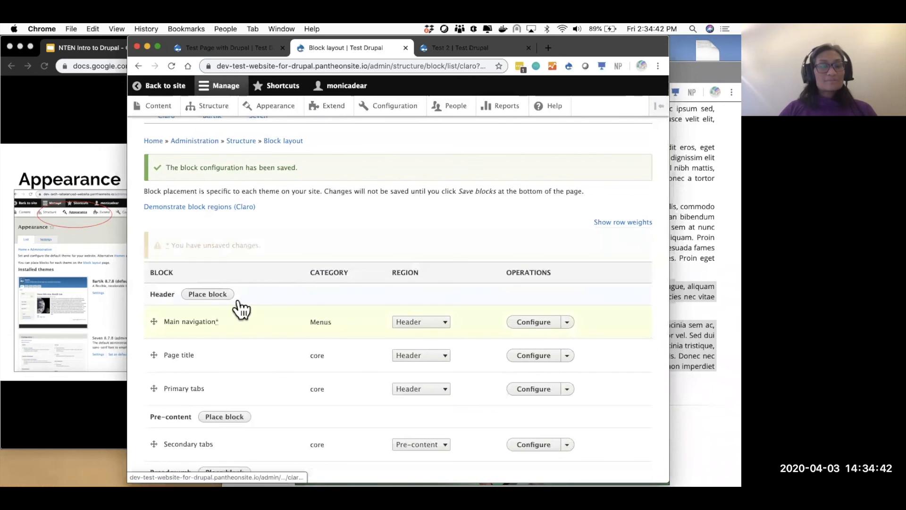
{"action": "scroll", "coordinate": [337, 331], "scroll_direction": "down", "scroll_amount": 6}
{"action": "left_click", "coordinate": [198, 424]}
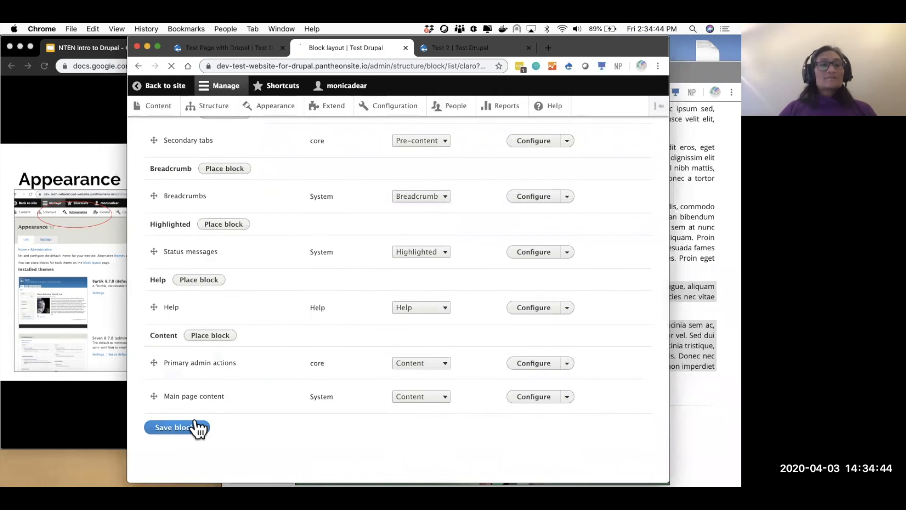
{"action": "left_click", "coordinate": [171, 91]}
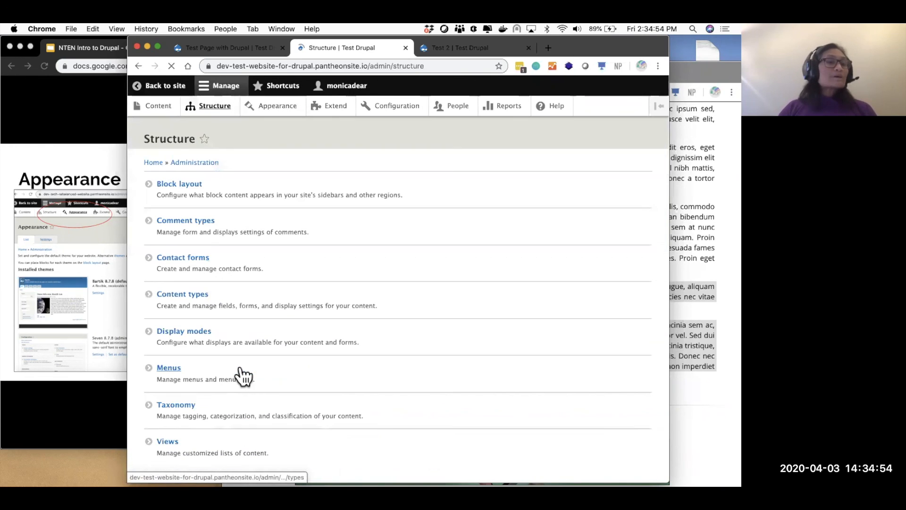
- Save the Main navigation menu from Structure > Menus and return to the site
{"action": "left_click", "coordinate": [169, 368]}
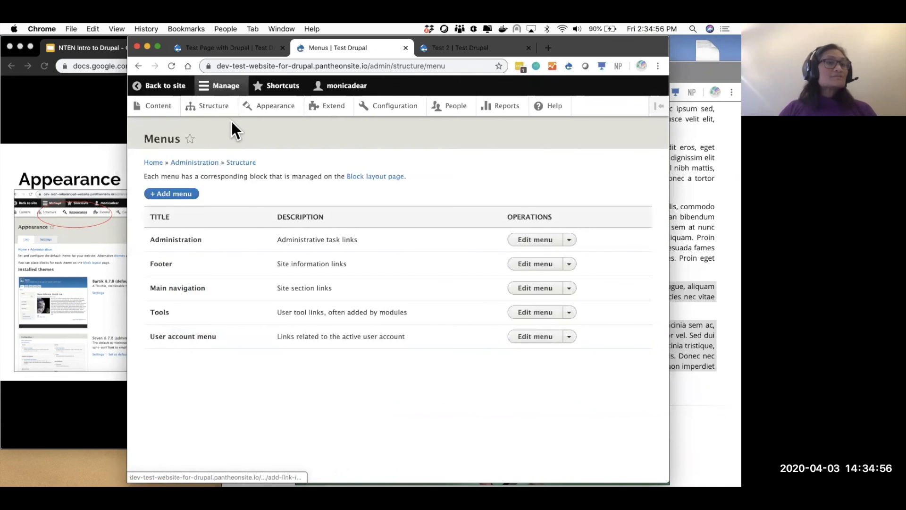
{"action": "left_click", "coordinate": [523, 289]}
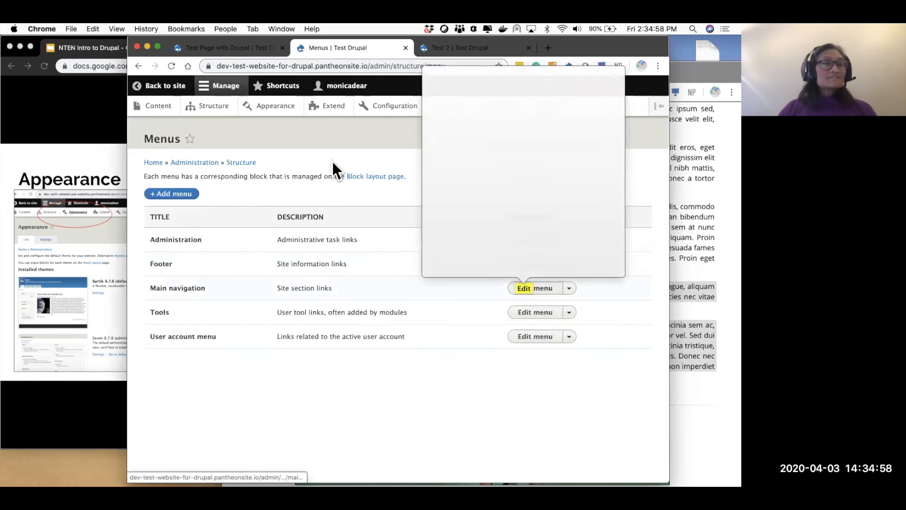
{"action": "left_click", "coordinate": [228, 113]}
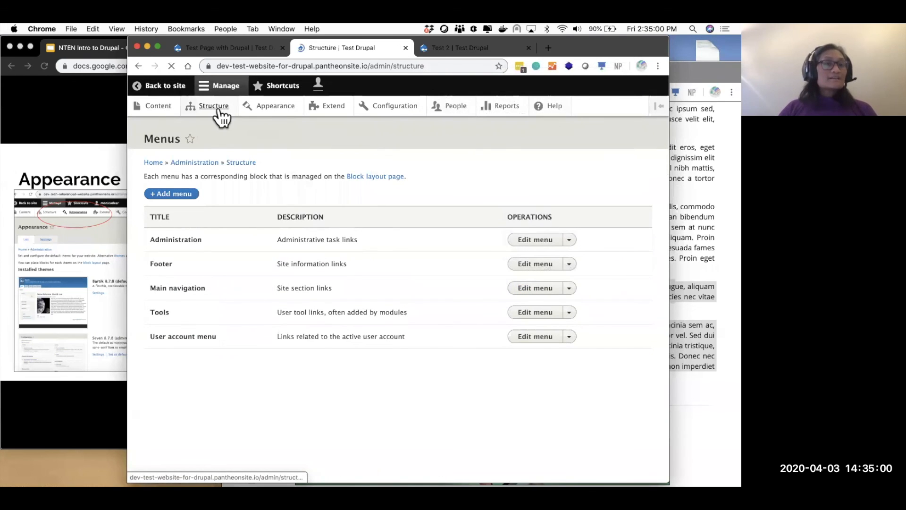
{"action": "left_click", "coordinate": [169, 367]}
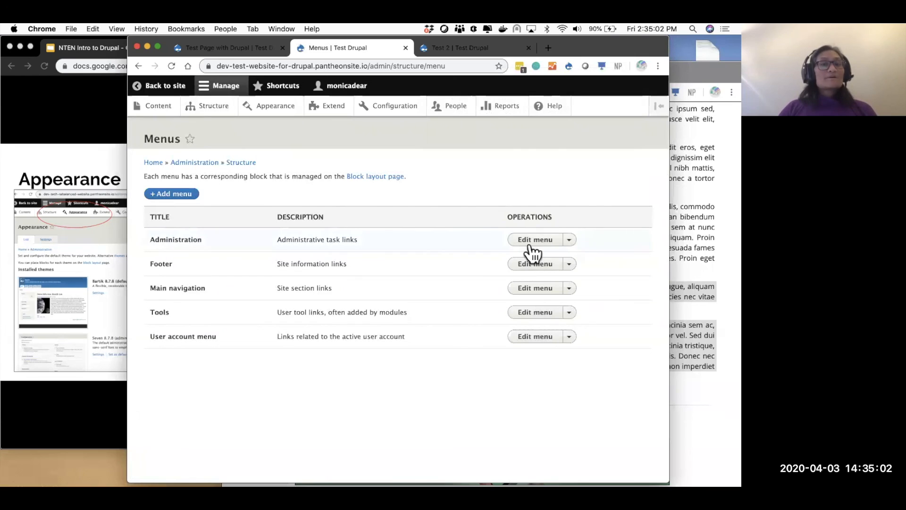
{"action": "left_click", "coordinate": [535, 291]}
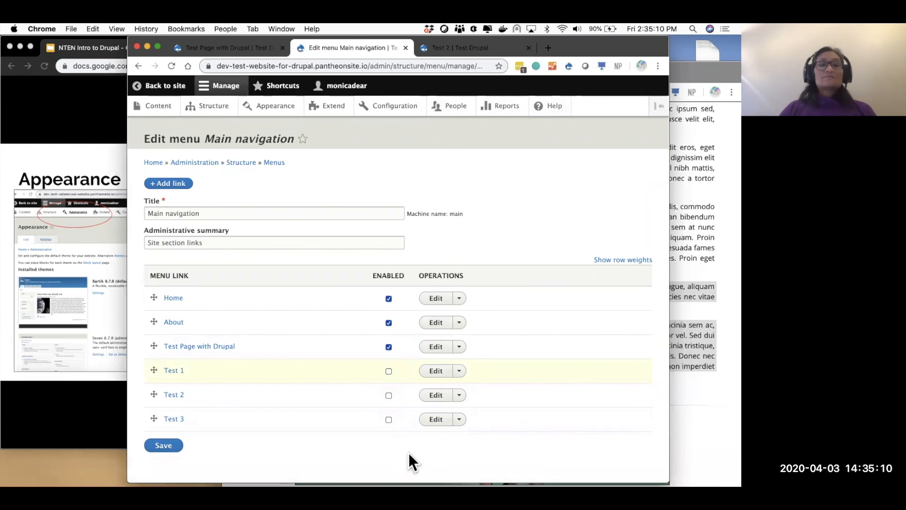
{"action": "left_click", "coordinate": [178, 446]}
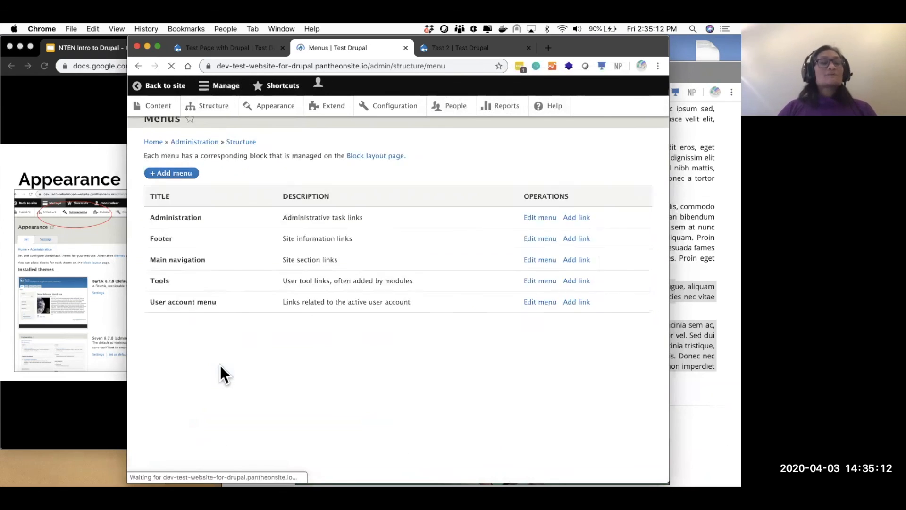
{"action": "left_click", "coordinate": [163, 86]}
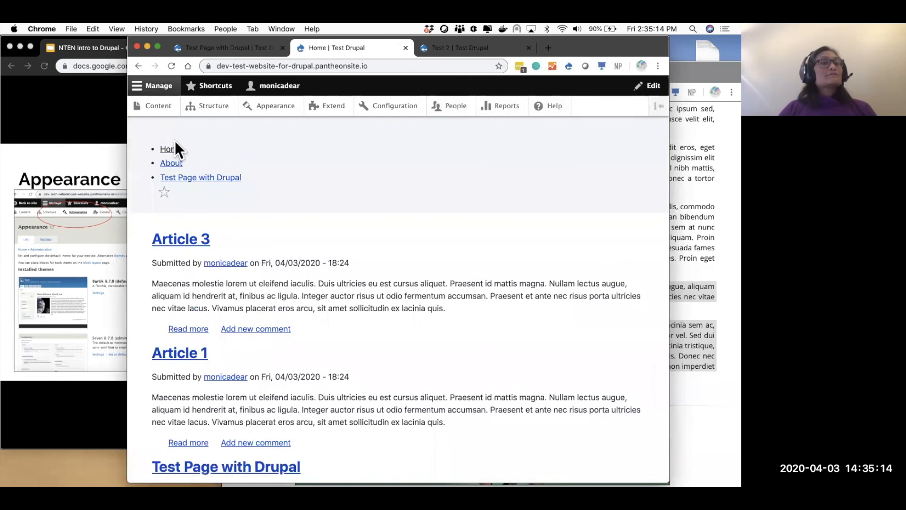
- Switch briefly to the slides, then bring back and reposition the Drupal window
{"action": "left_click", "coordinate": [82, 136]}
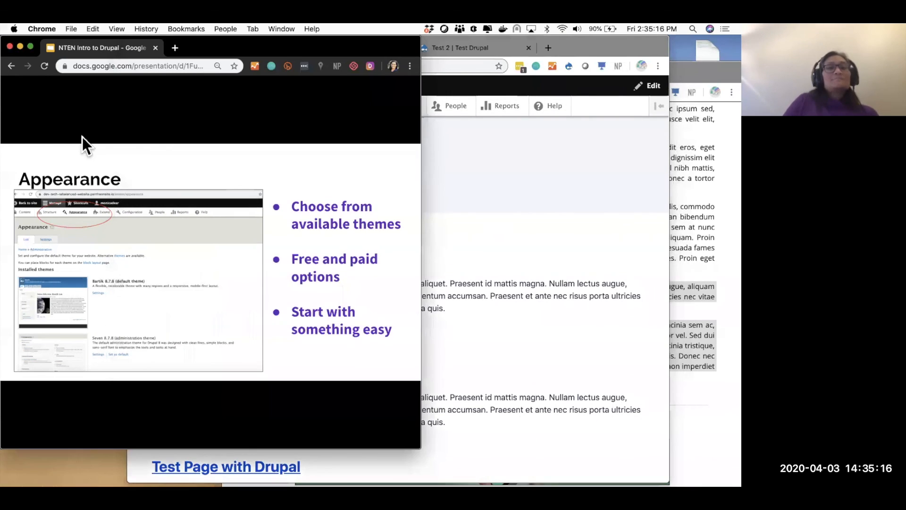
{"action": "left_click", "coordinate": [555, 250]}
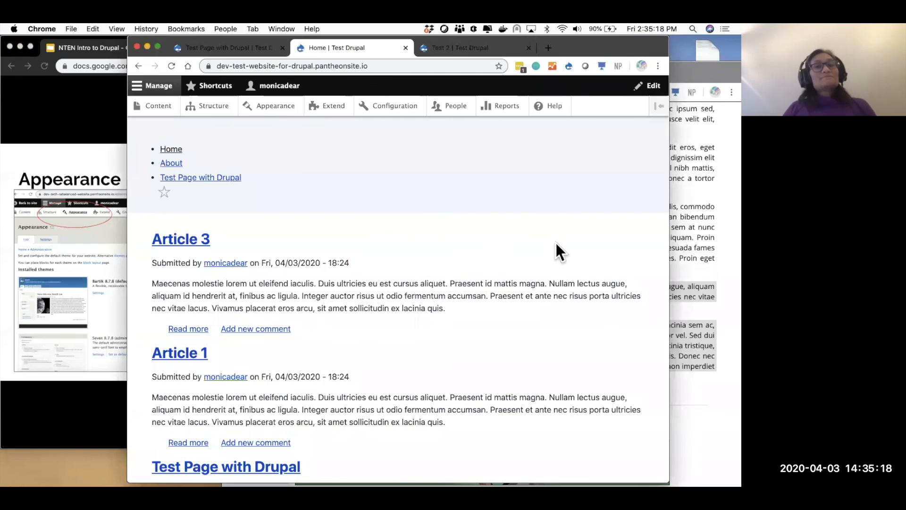
{"action": "left_click_drag", "start_coordinate": [587, 48], "coordinate": [585, 91]}
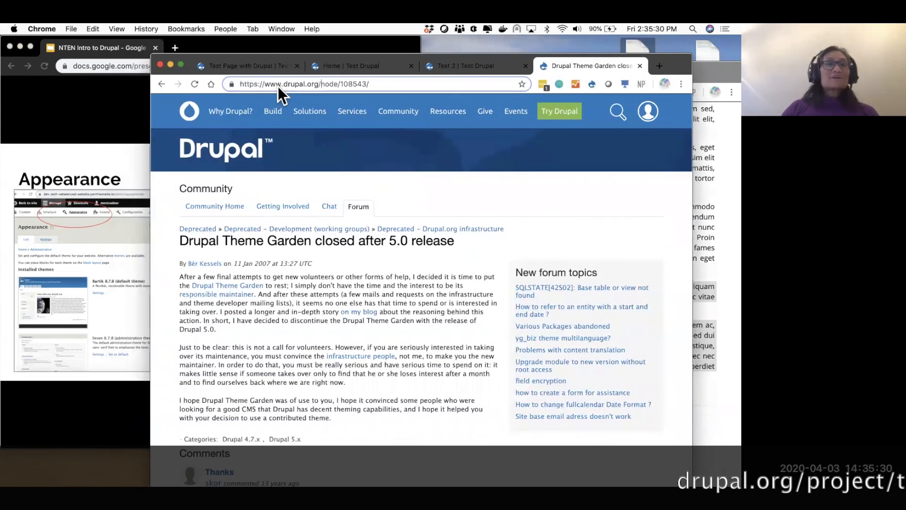
- Load the Drupal.org themes directory at project/themes
{"action": "key", "text": "alt+shift+Left"}
{"action": "key", "text": "alt+shift+Left"}
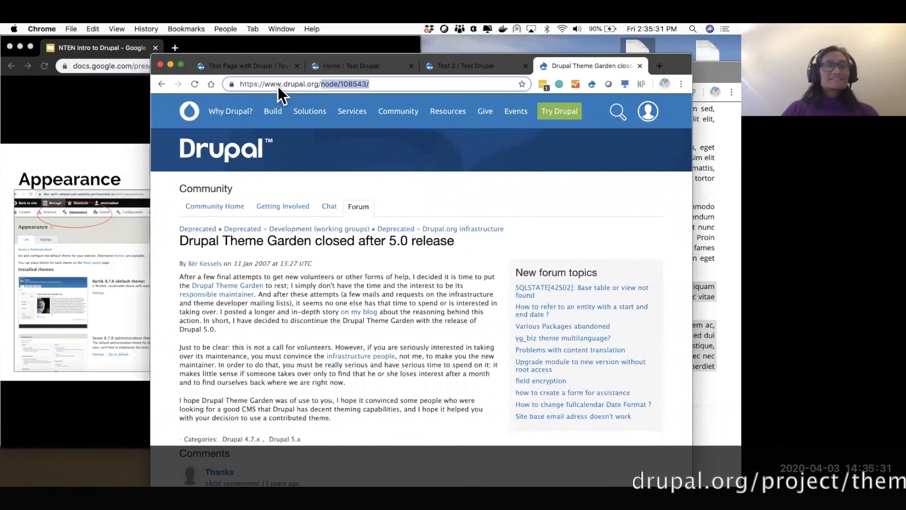
{"action": "type", "text": "project/themes"}
{"action": "key", "text": "Return"}
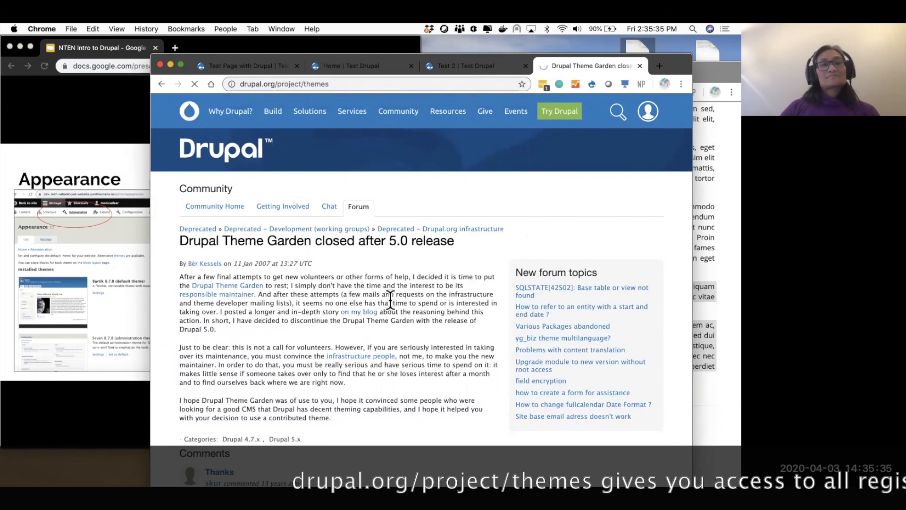
{"action": "scroll", "coordinate": [384, 295], "scroll_direction": "down", "scroll_amount": 3}
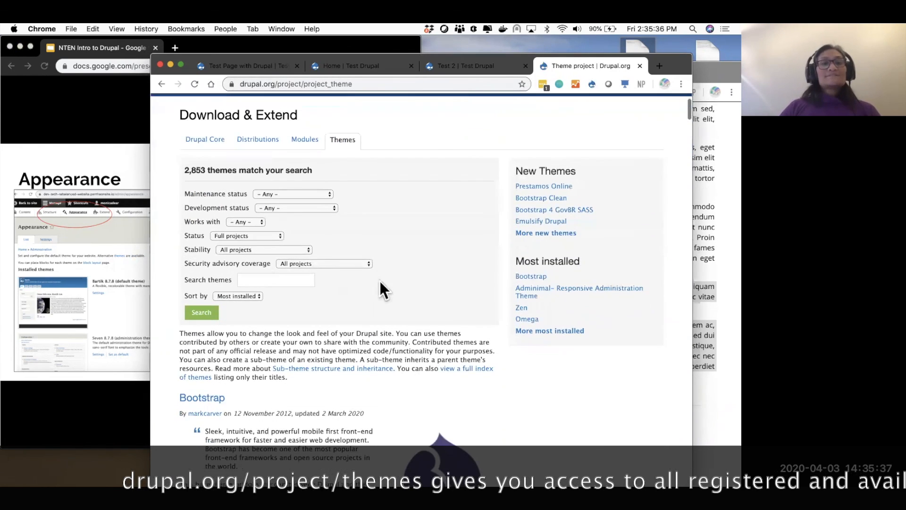
- Filter to Drupal 8 themes, keeping Most installed and Full projects, and browse the 506 results
{"action": "left_click", "coordinate": [231, 293]}
{"action": "left_click", "coordinate": [241, 297]}
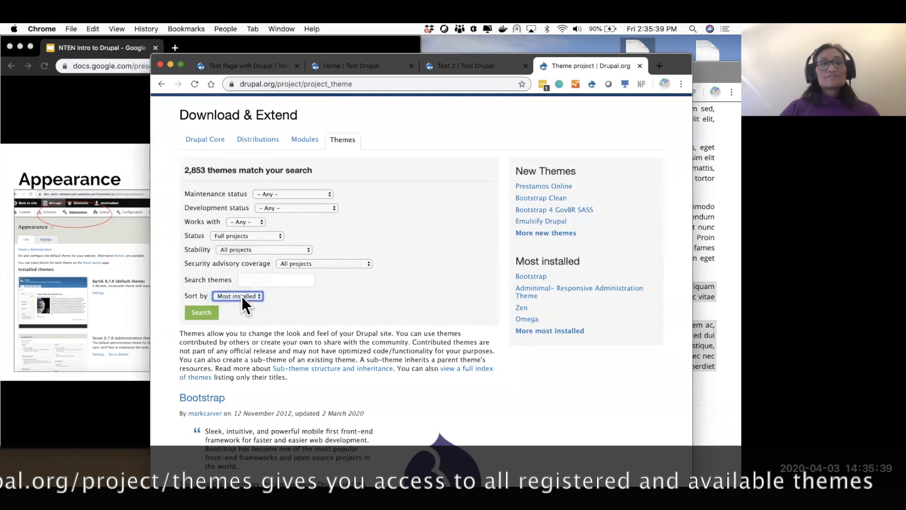
{"action": "left_click", "coordinate": [256, 233]}
{"action": "left_click", "coordinate": [256, 233]}
{"action": "left_click", "coordinate": [251, 219]}
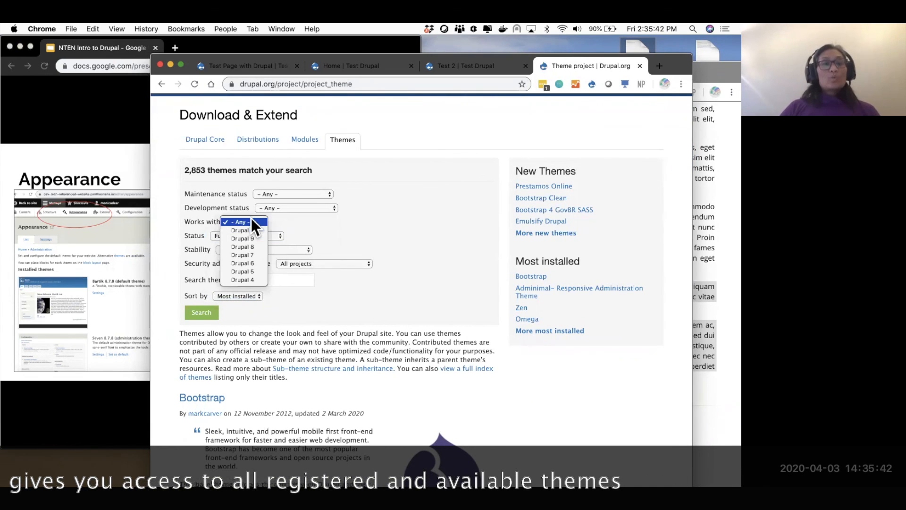
{"action": "left_click", "coordinate": [257, 247]}
{"action": "left_click", "coordinate": [204, 313]}
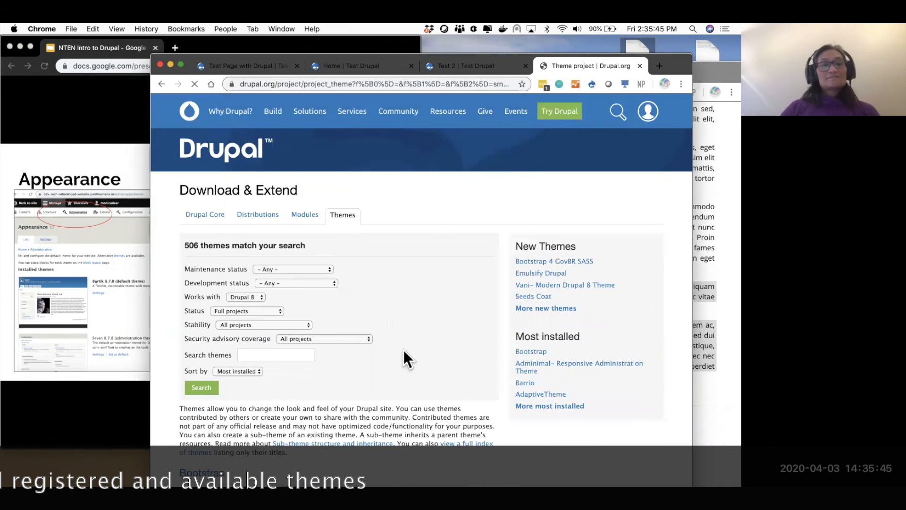
{"action": "scroll", "coordinate": [404, 351], "scroll_direction": "down", "scroll_amount": 15}
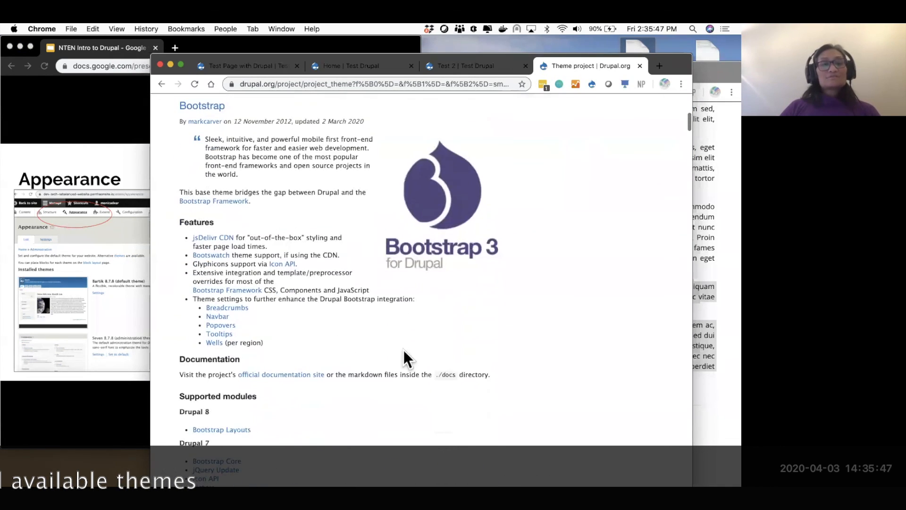
{"action": "scroll", "coordinate": [403, 349], "scroll_direction": "down", "scroll_amount": 15}
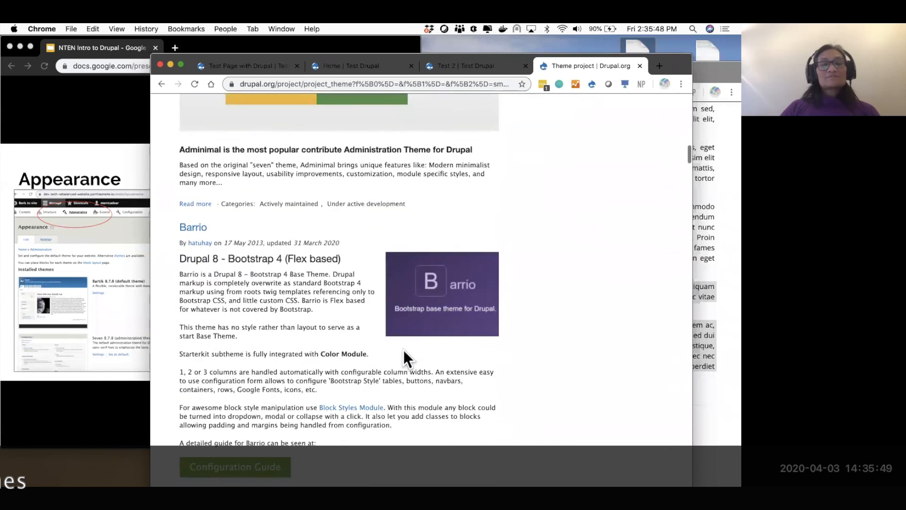
{"action": "scroll", "coordinate": [403, 349], "scroll_direction": "down", "scroll_amount": 15}
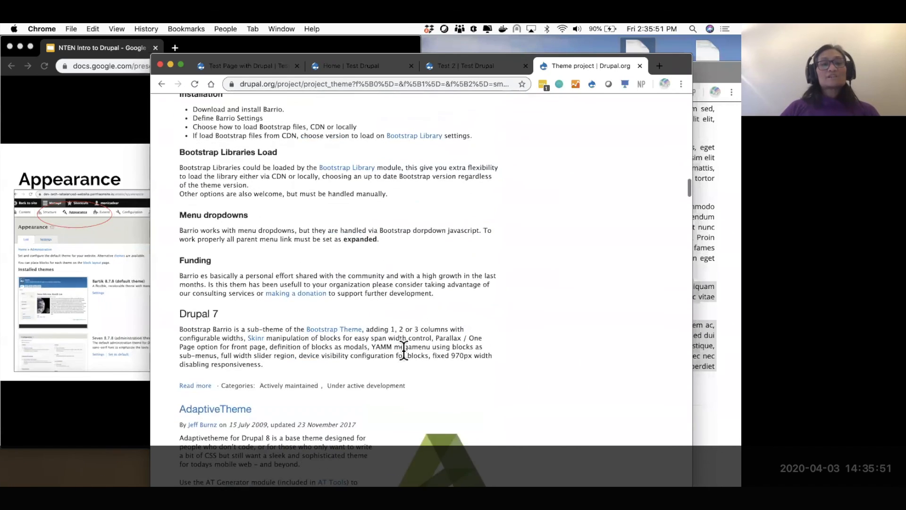
{"action": "scroll", "coordinate": [403, 350], "scroll_direction": "down", "scroll_amount": 10}
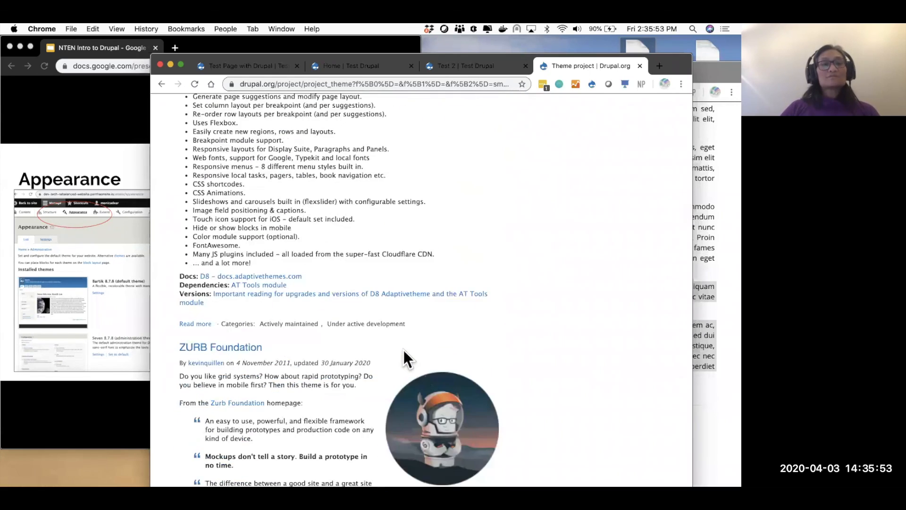
{"action": "scroll", "coordinate": [403, 349], "scroll_direction": "up", "scroll_amount": 5}
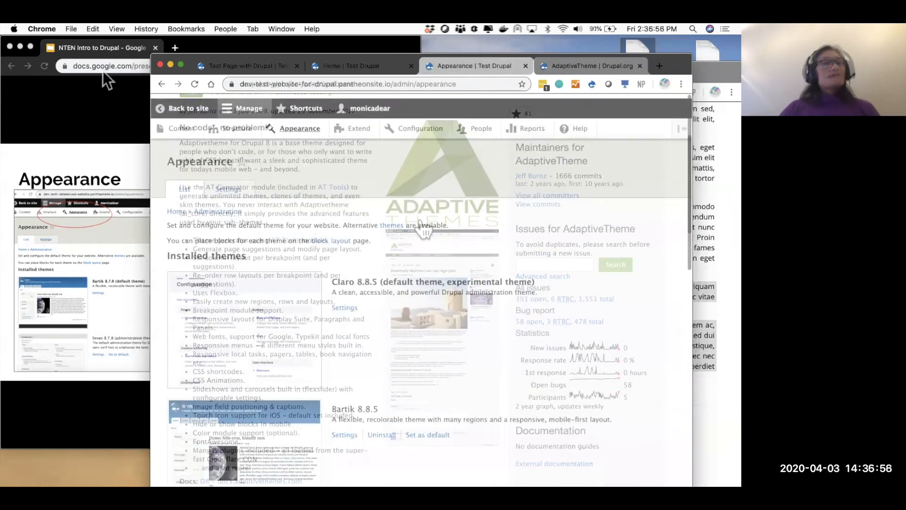
- Step the slides forward to Extend and back to Appearance
{"action": "left_click", "coordinate": [97, 128]}
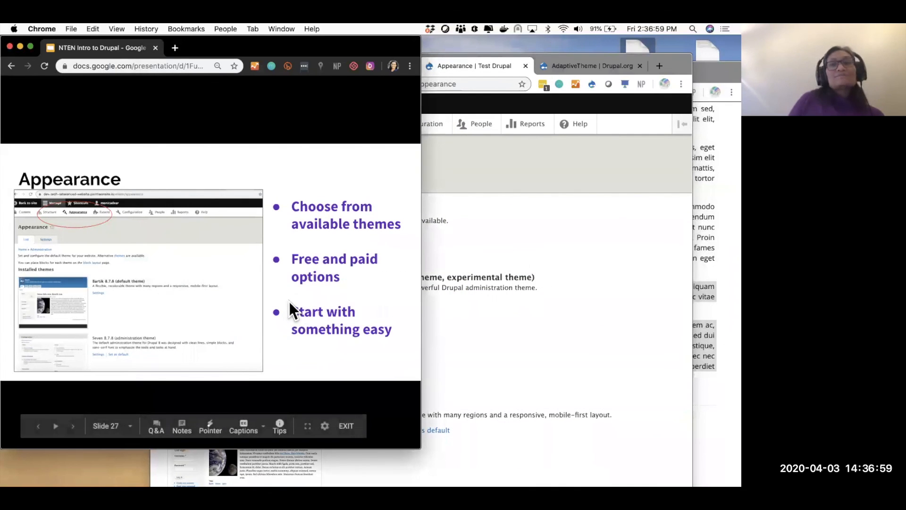
{"action": "key", "text": "Right"}
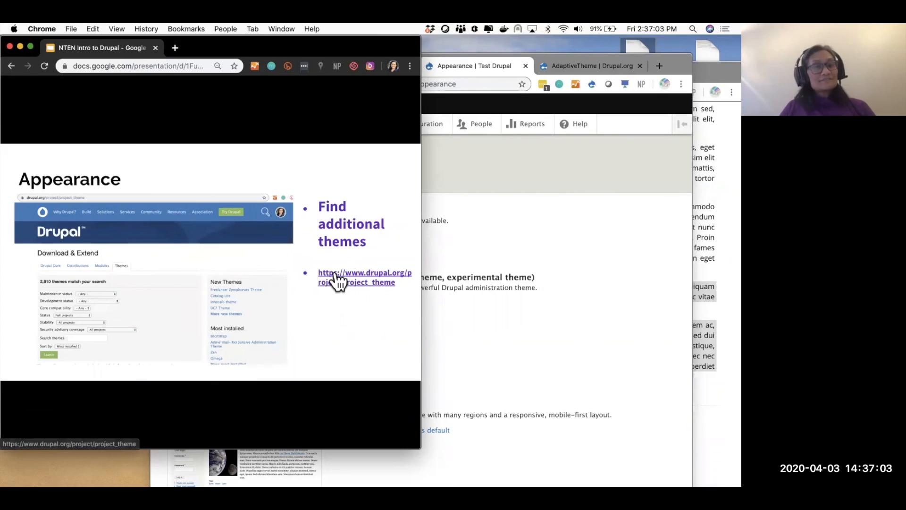
{"action": "key", "text": "Right"}
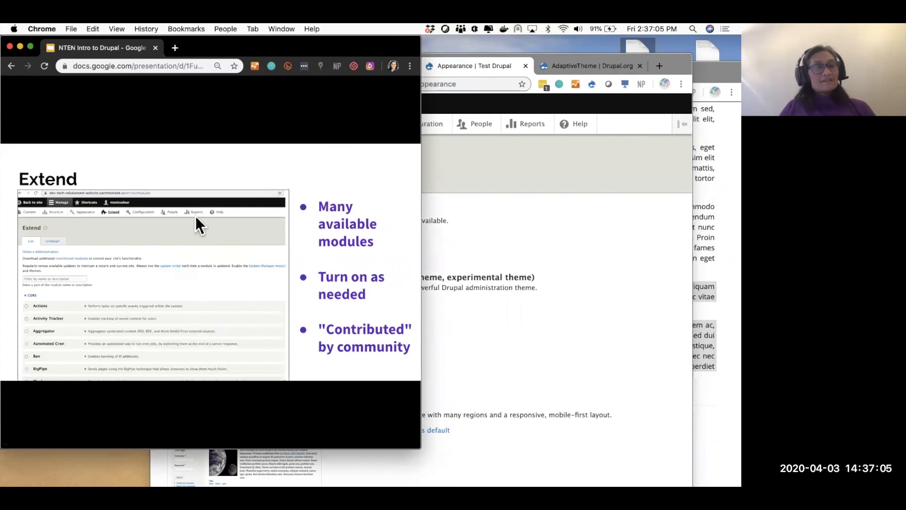
{"action": "key", "text": "Left"}
- Open and close the slide's themes directory link, advance to slide 29 Extend, and return to Drupal
{"action": "left_click", "coordinate": [351, 281]}
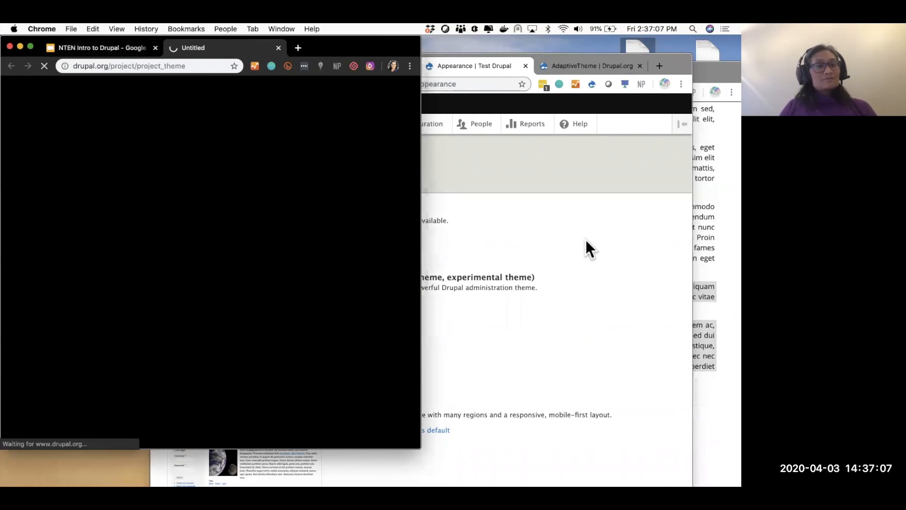
{"action": "left_click", "coordinate": [179, 66]}
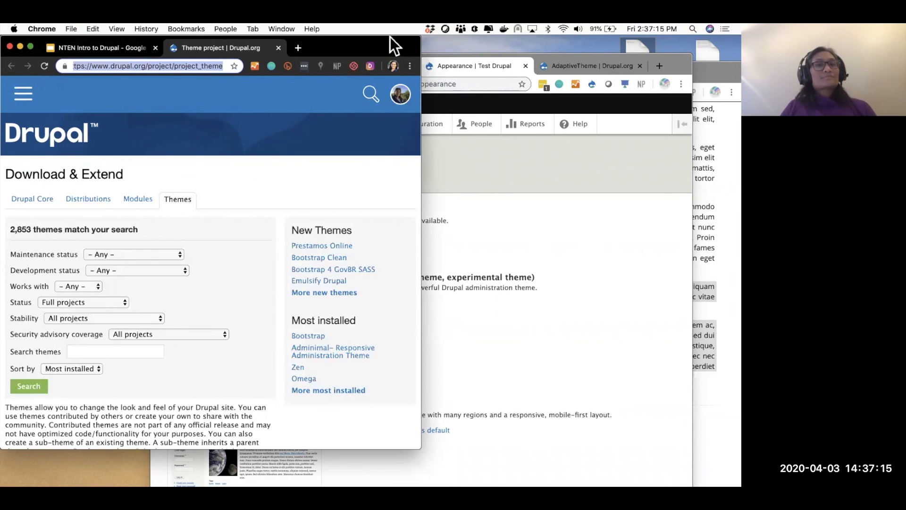
{"action": "left_click", "coordinate": [519, 51]}
{"action": "left_click", "coordinate": [277, 48]}
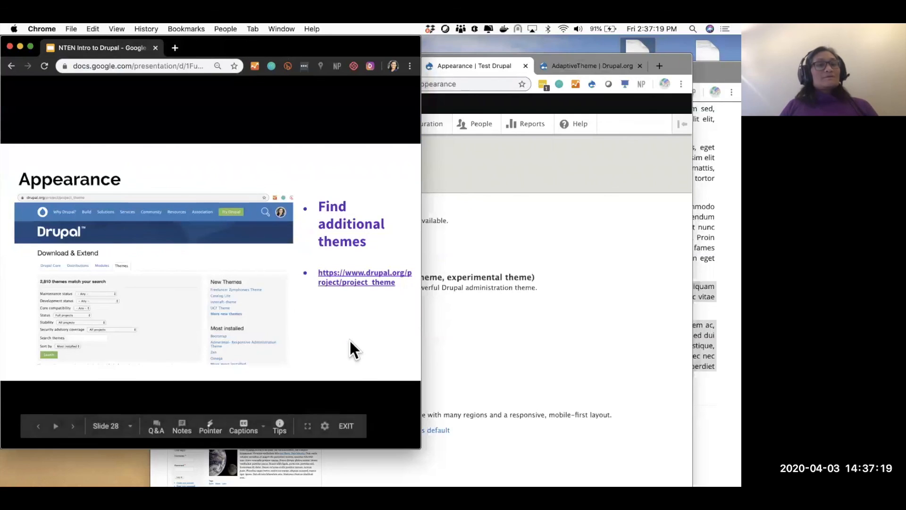
{"action": "left_click", "coordinate": [350, 340]}
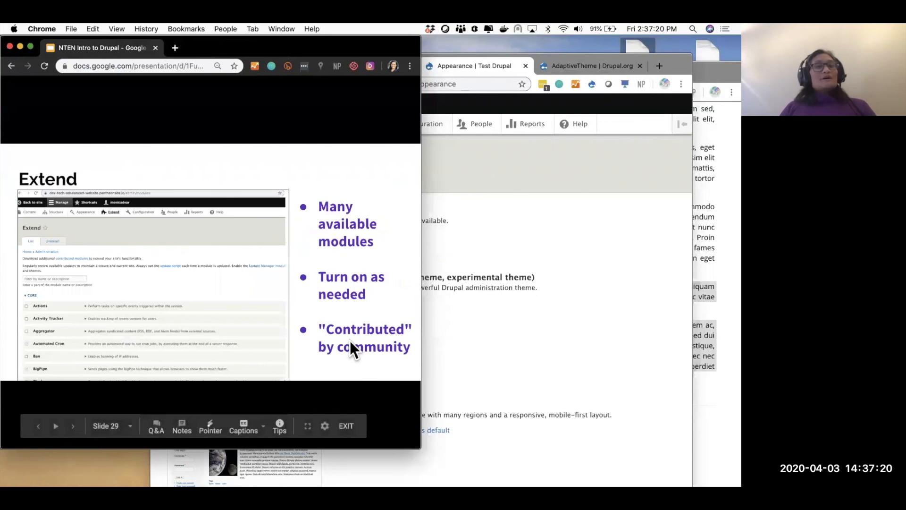
{"action": "left_click", "coordinate": [610, 307]}
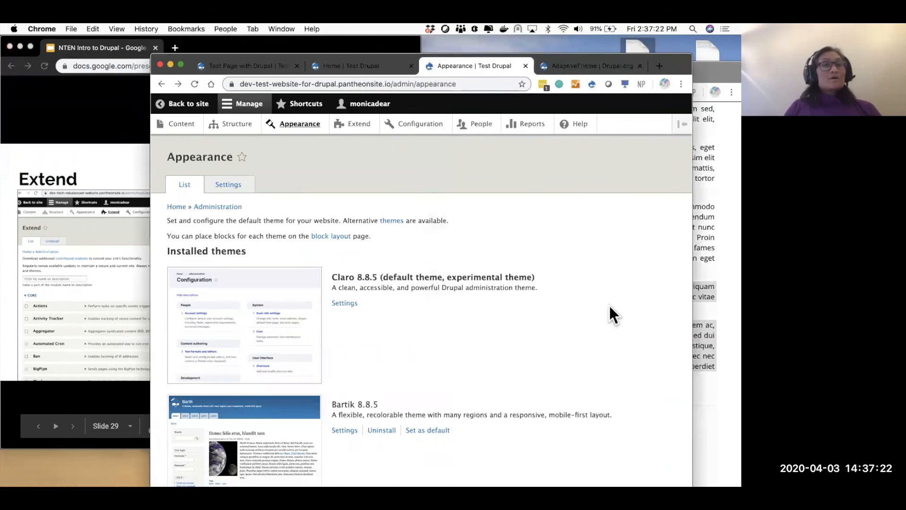
- Look through the Extend module list and tick the Search module
{"action": "left_click", "coordinate": [358, 128]}
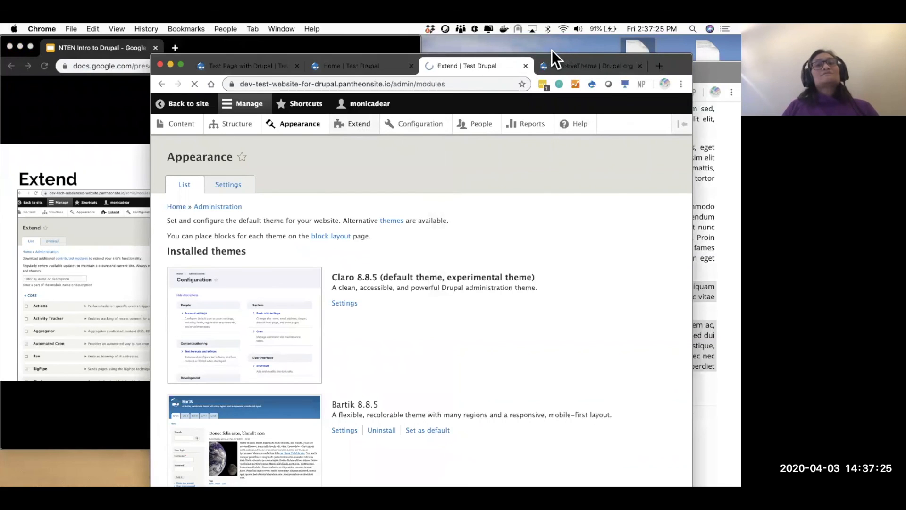
{"action": "left_click", "coordinate": [596, 49]}
{"action": "left_click", "coordinate": [459, 196]}
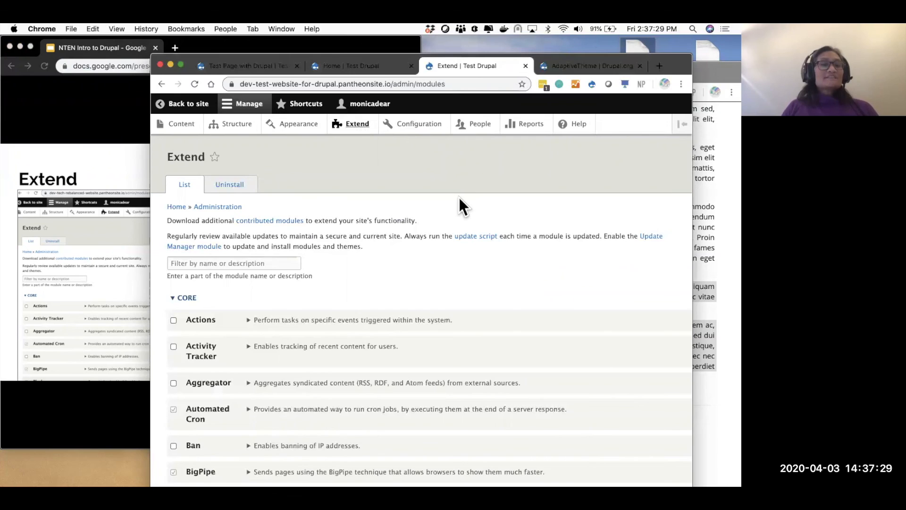
{"action": "scroll", "coordinate": [459, 197], "scroll_direction": "down", "scroll_amount": 10}
{"action": "scroll", "coordinate": [459, 198], "scroll_direction": "down", "scroll_amount": 15}
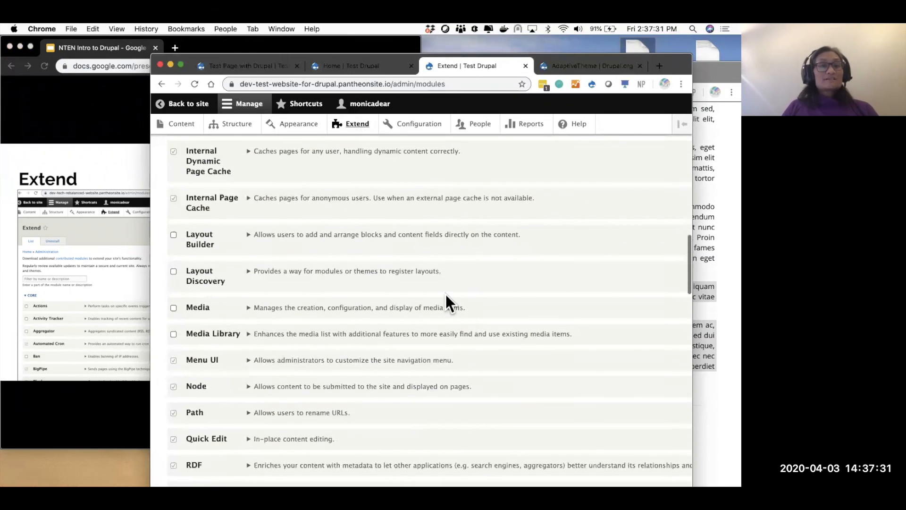
{"action": "scroll", "coordinate": [446, 293], "scroll_direction": "down", "scroll_amount": 5}
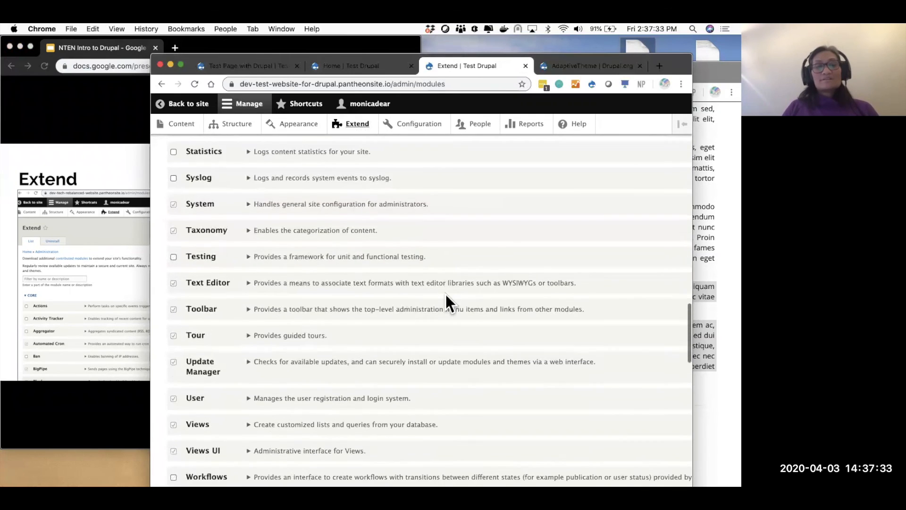
{"action": "scroll", "coordinate": [446, 302], "scroll_direction": "down", "scroll_amount": 10}
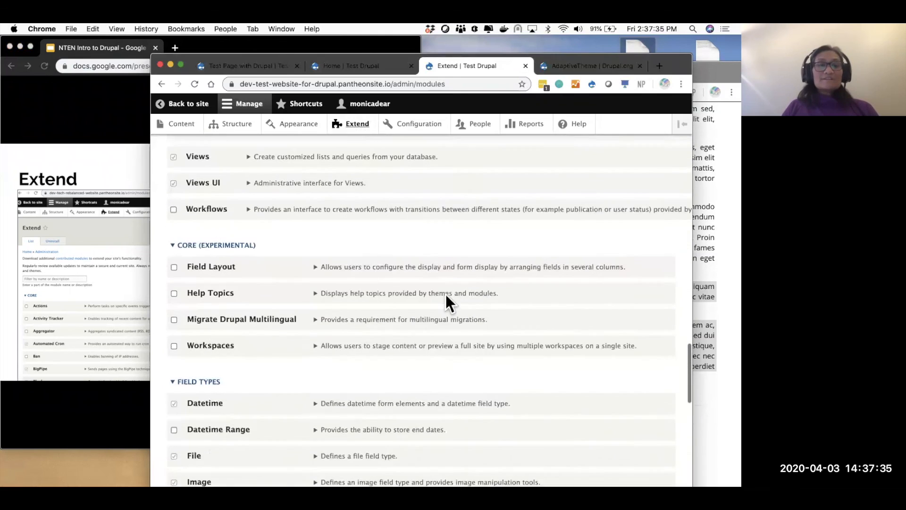
{"action": "scroll", "coordinate": [445, 302], "scroll_direction": "down", "scroll_amount": 5}
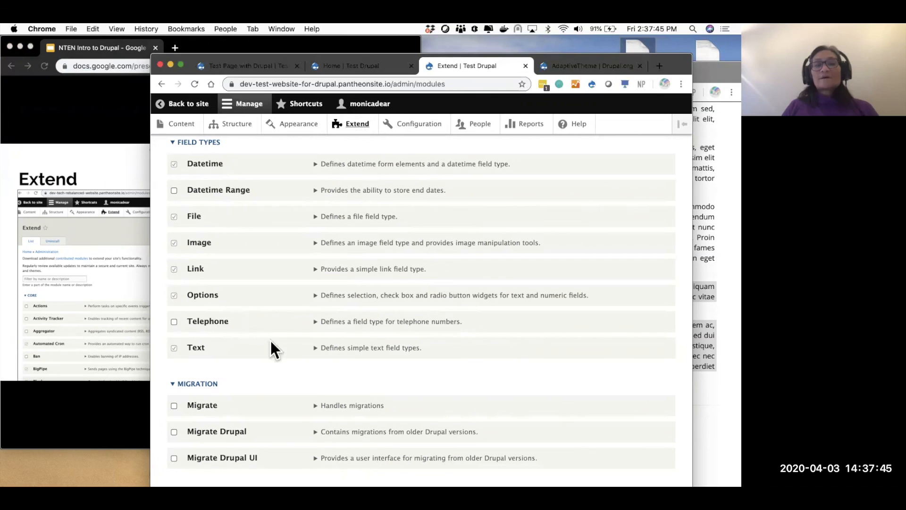
{"action": "scroll", "coordinate": [319, 382], "scroll_direction": "up", "scroll_amount": 15}
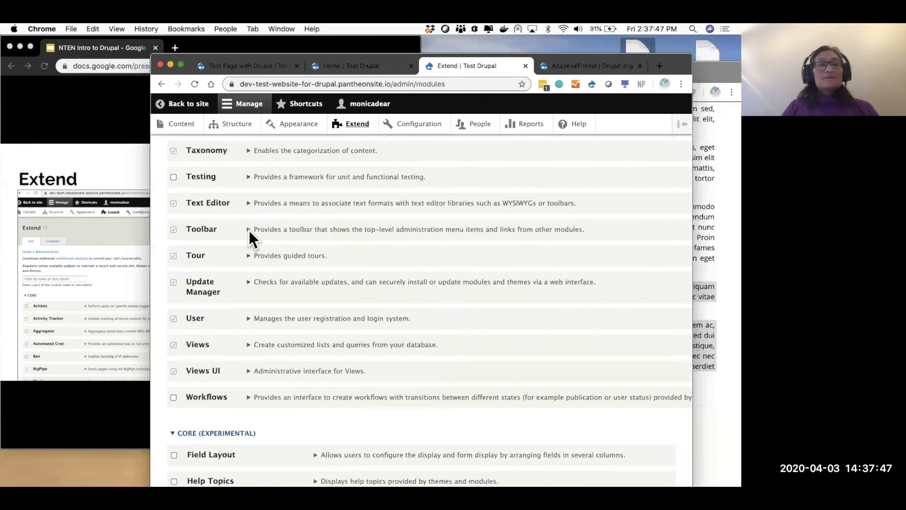
{"action": "scroll", "coordinate": [248, 230], "scroll_direction": "up", "scroll_amount": 4}
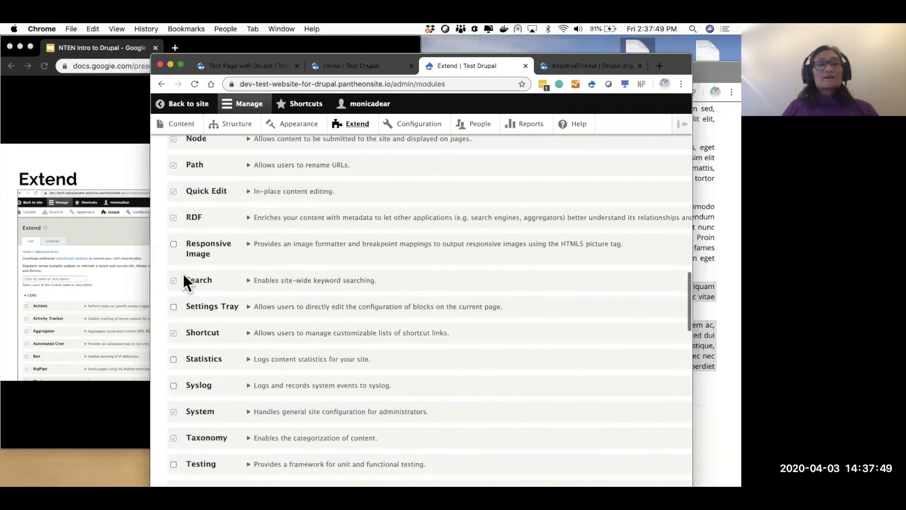
{"action": "left_click", "coordinate": [171, 279]}
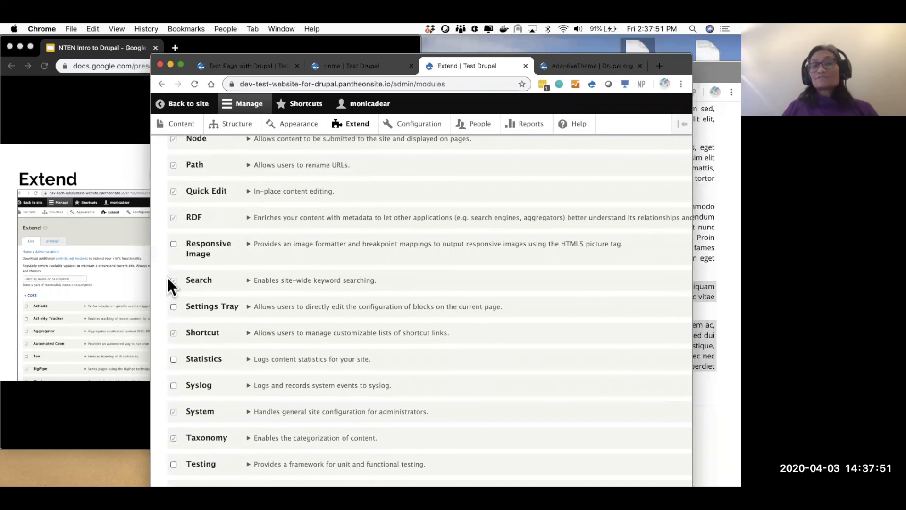
{"action": "scroll", "coordinate": [270, 306], "scroll_direction": "up", "scroll_amount": 20}
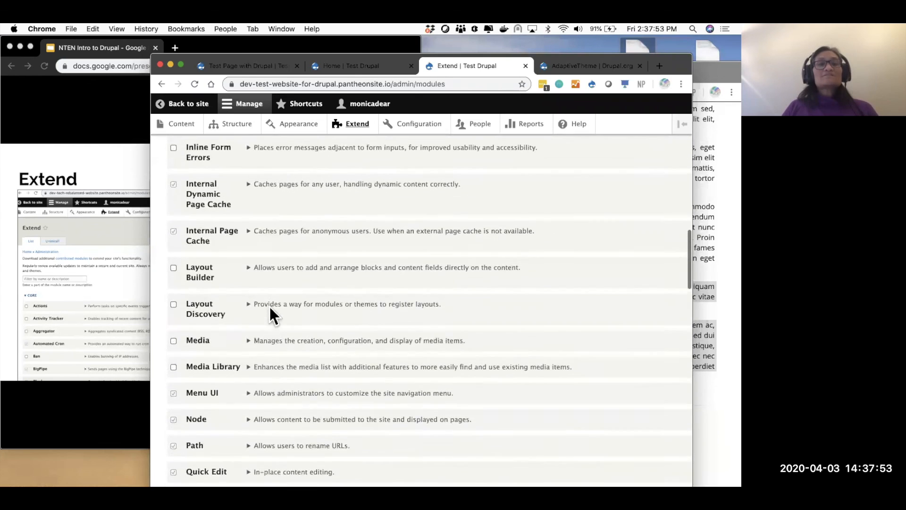
{"action": "scroll", "coordinate": [270, 307], "scroll_direction": "up", "scroll_amount": 20}
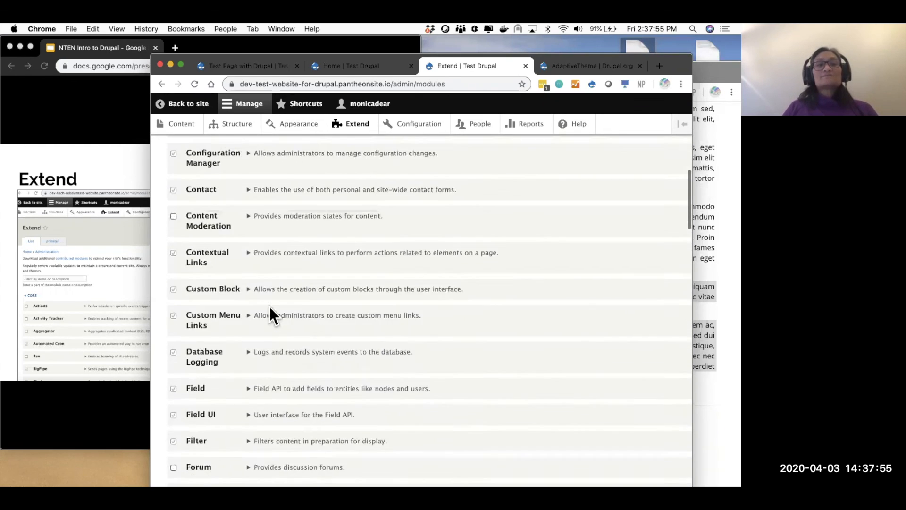
{"action": "scroll", "coordinate": [270, 307], "scroll_direction": "up", "scroll_amount": 10}
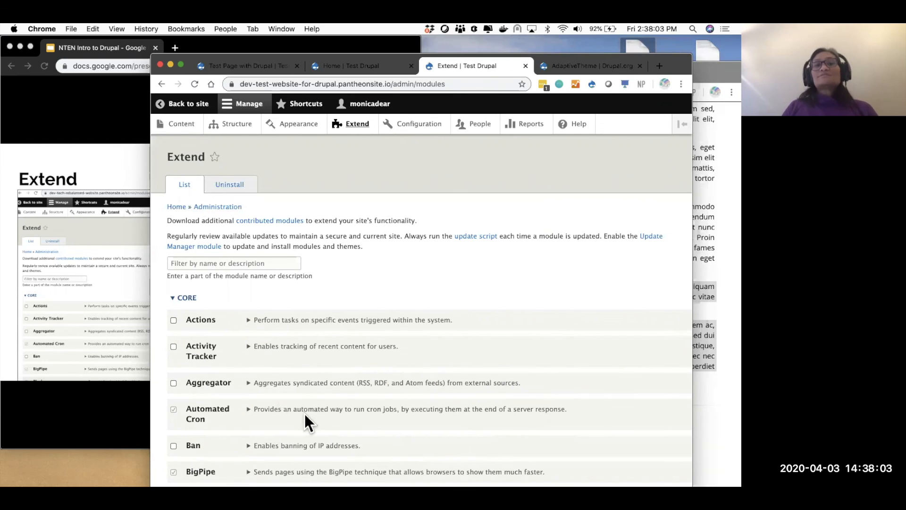
- Remove /admin/modules from the address to load the site's home page
{"action": "left_click_drag", "start_coordinate": [391, 84], "coordinate": [565, 157]}
{"action": "key", "text": "BackSpace"}
{"action": "key", "text": "Return"}
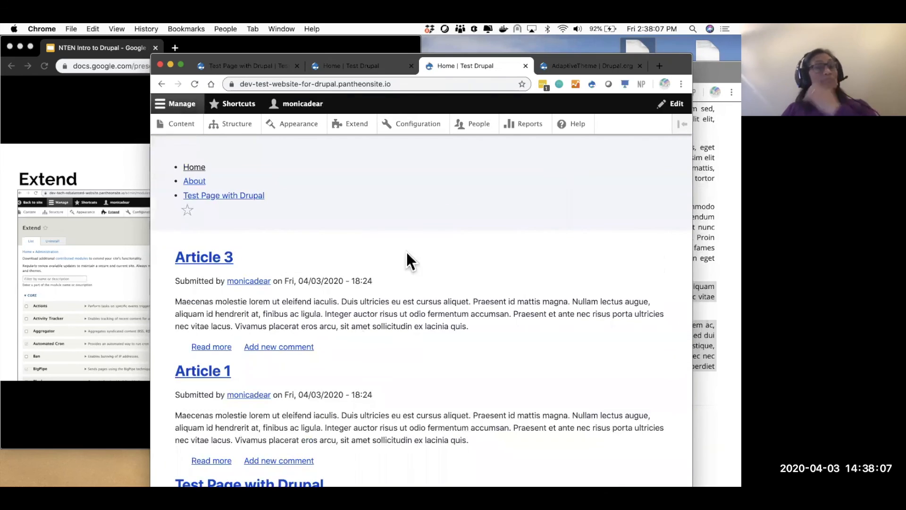
- Glance at the slide presentation, then return to the Drupal site
{"action": "scroll", "coordinate": [364, 333], "scroll_direction": "down", "scroll_amount": 3}
{"action": "scroll", "coordinate": [363, 332], "scroll_direction": "up", "scroll_amount": 3}
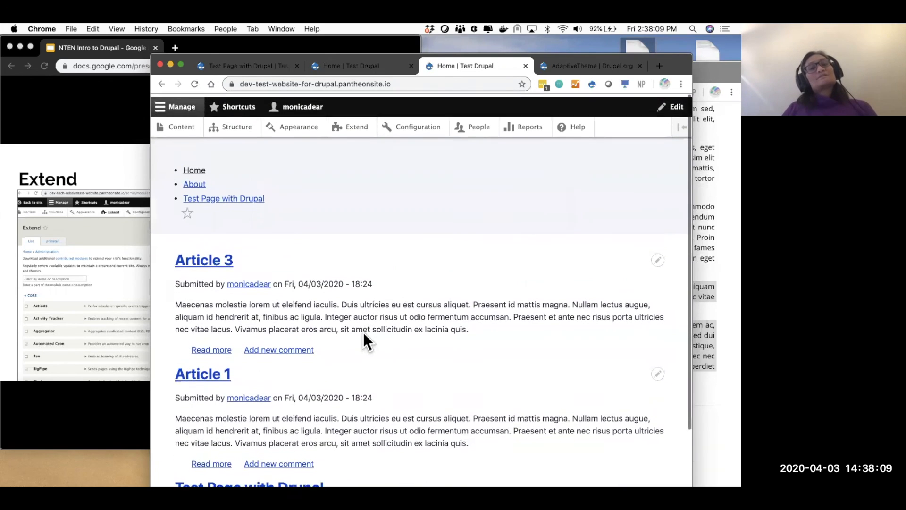
{"action": "left_click", "coordinate": [117, 148]}
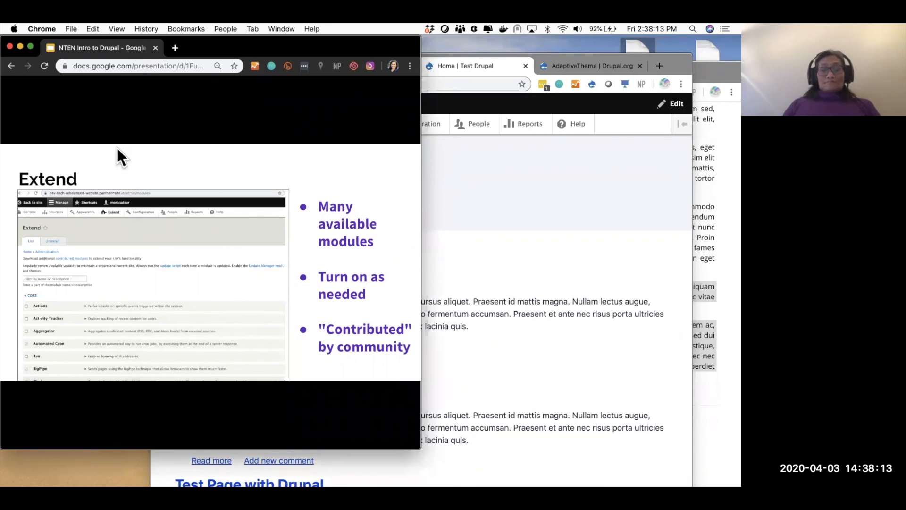
{"action": "left_click", "coordinate": [495, 169]}
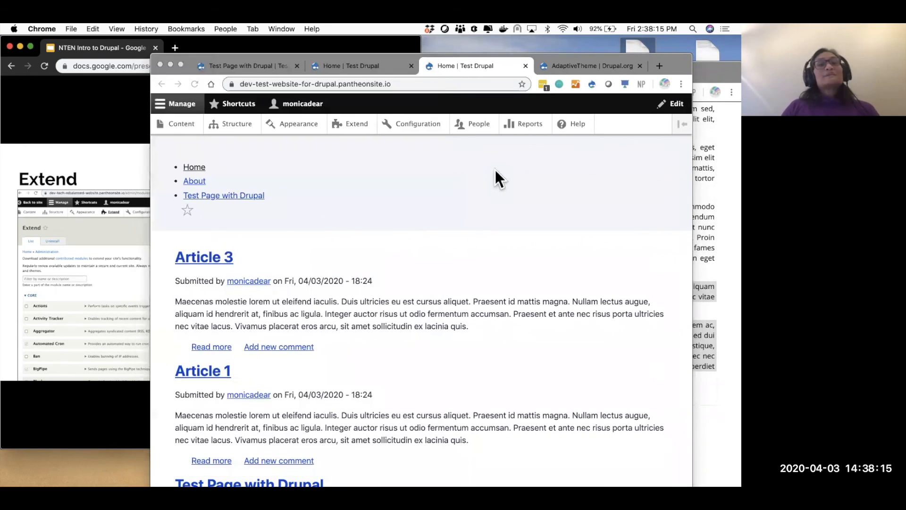
- Open the Test Page with Drupal page and highlight its testdrupal alias in the URL
{"action": "left_click", "coordinate": [184, 126]}
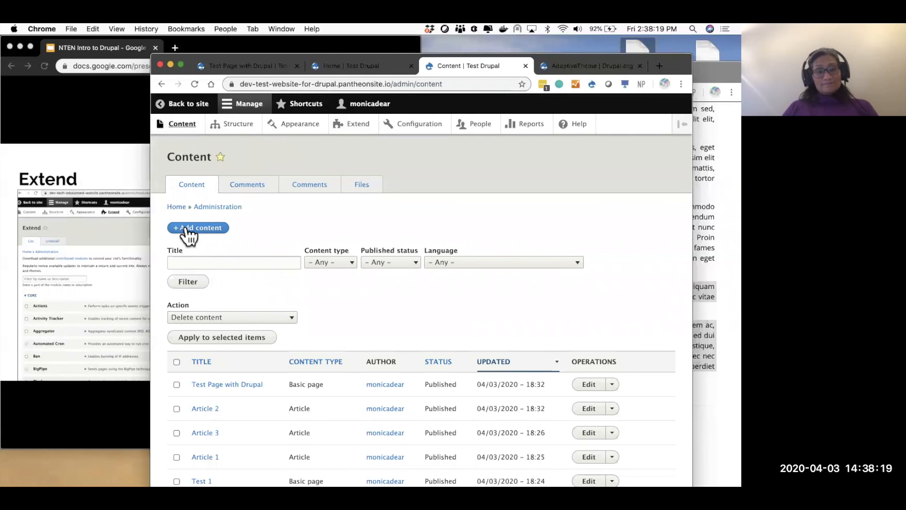
{"action": "left_click", "coordinate": [185, 104]}
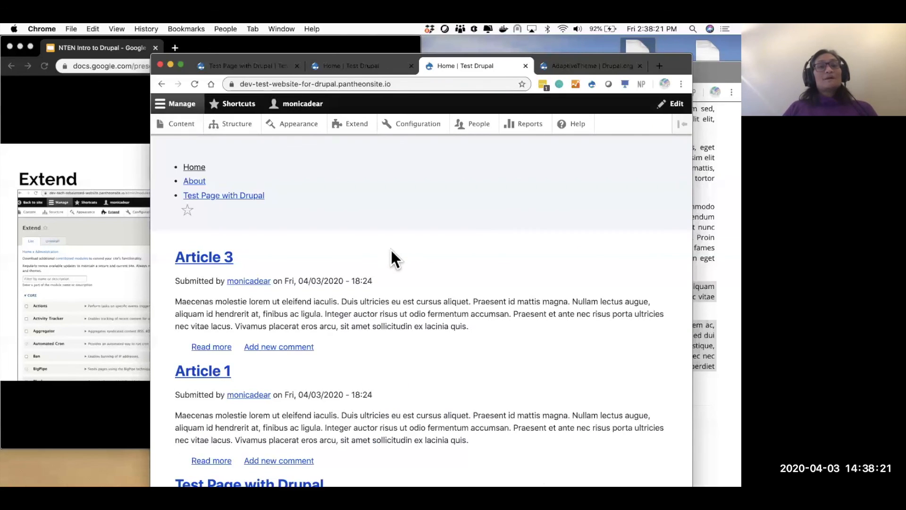
{"action": "scroll", "coordinate": [392, 257], "scroll_direction": "down", "scroll_amount": 2}
{"action": "left_click", "coordinate": [252, 401]}
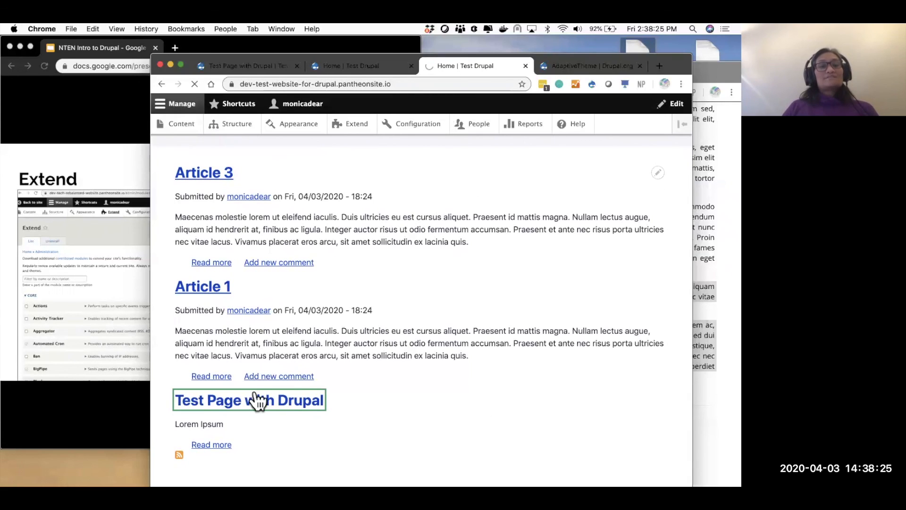
{"action": "double_click", "coordinate": [408, 83]}
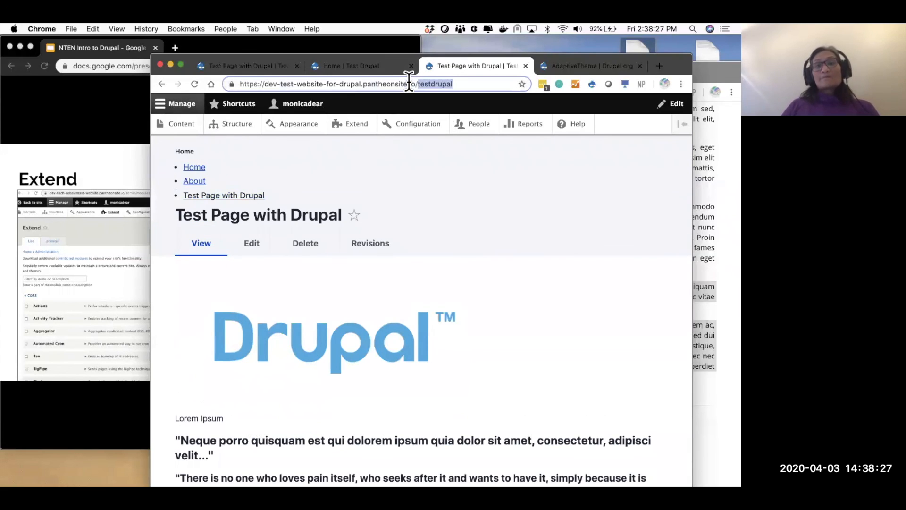
- Edit Test Page with Drupal: menu link title 'Join Us', URL alias /join-us, and save
{"action": "left_click", "coordinate": [255, 243]}
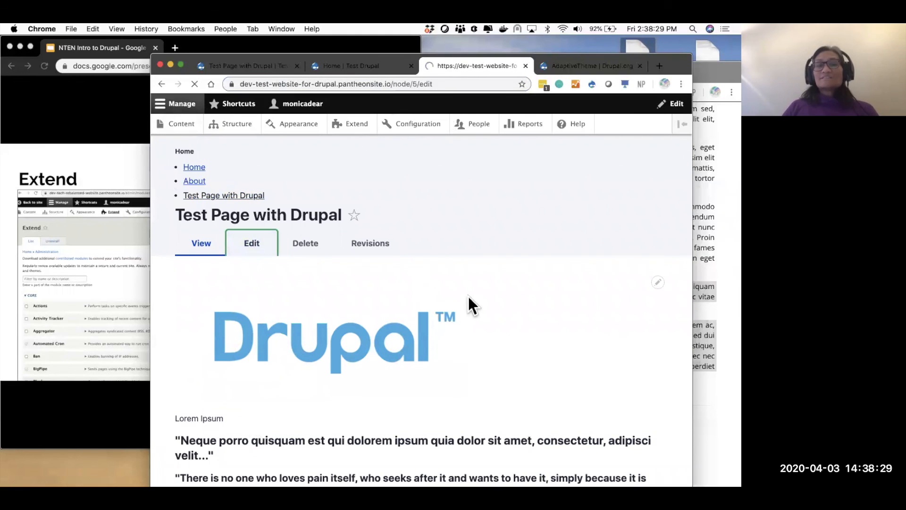
{"action": "scroll", "coordinate": [570, 370], "scroll_direction": "down", "scroll_amount": 5}
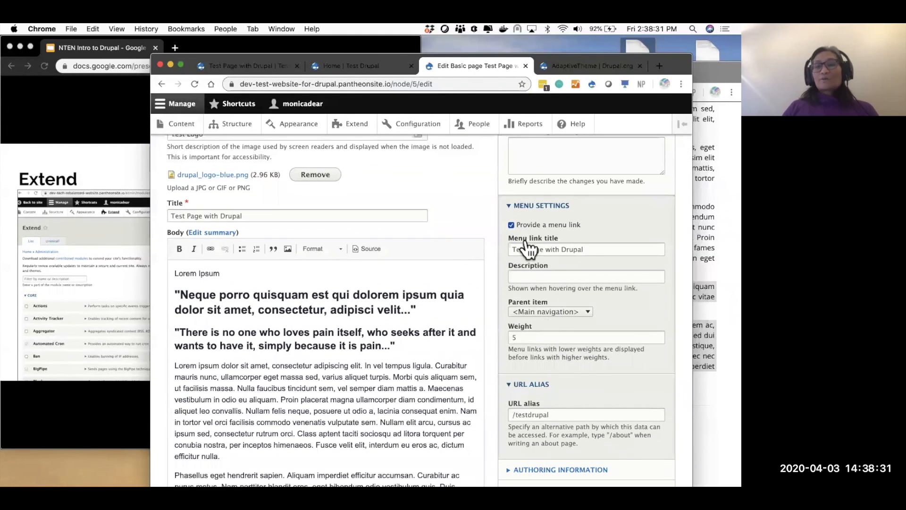
{"action": "triple_click", "coordinate": [525, 250]}
{"action": "type", "text": "Join Us"}
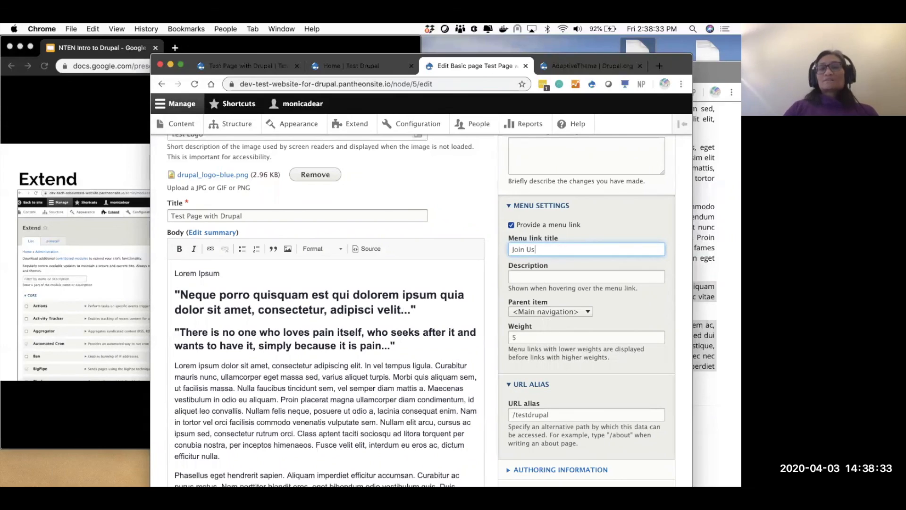
{"action": "double_click", "coordinate": [531, 413]}
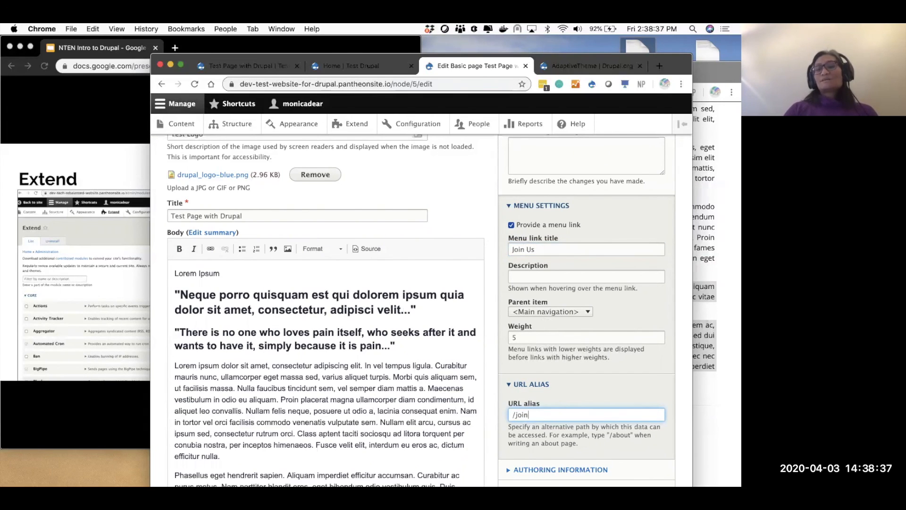
{"action": "scroll", "coordinate": [268, 431], "scroll_direction": "down", "scroll_amount": 5}
{"action": "left_click", "coordinate": [191, 446]}
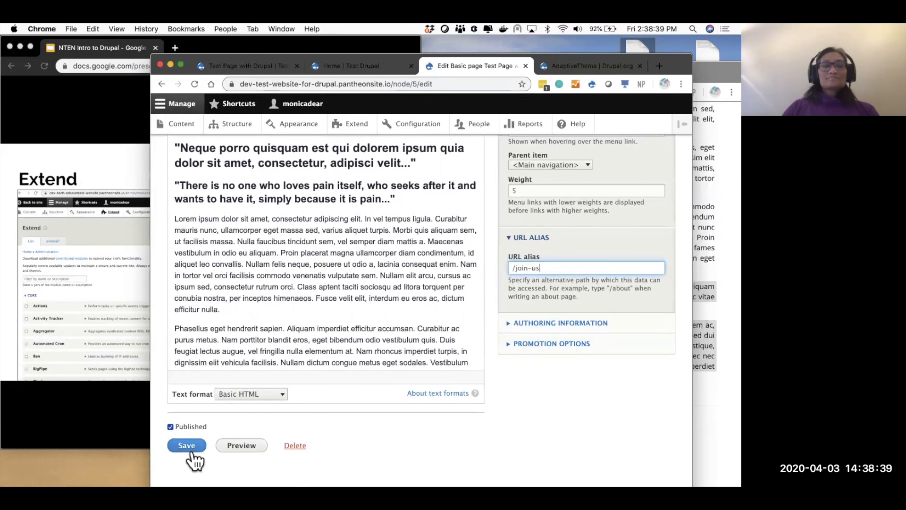
{"action": "left_click", "coordinate": [395, 84]}
{"action": "key", "text": "super+c"}
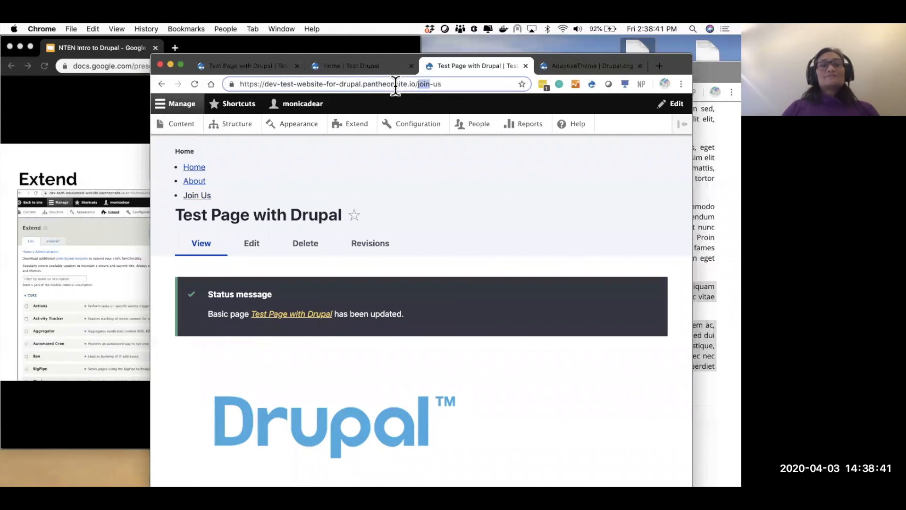
- Open the /join-us page in a new incognito window to check it logged out
{"action": "key", "text": "Return"}
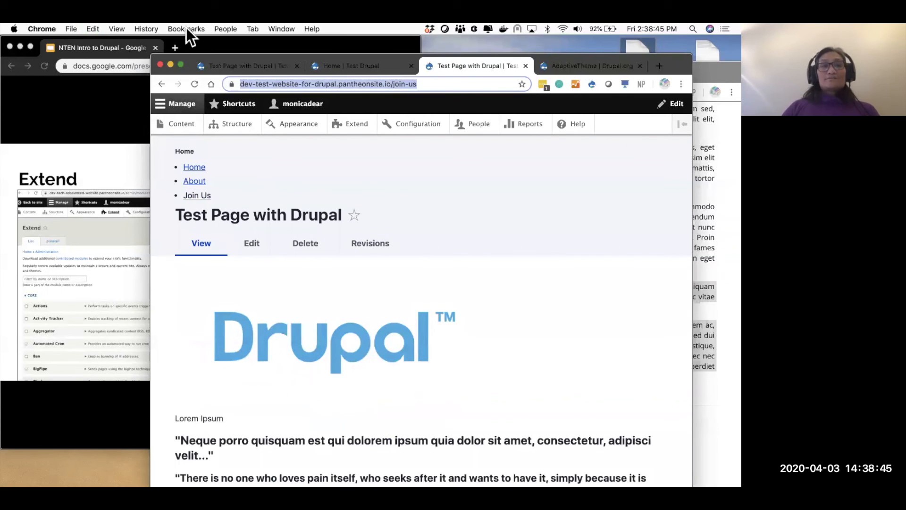
{"action": "left_click", "coordinate": [70, 28]}
{"action": "left_click", "coordinate": [90, 61]}
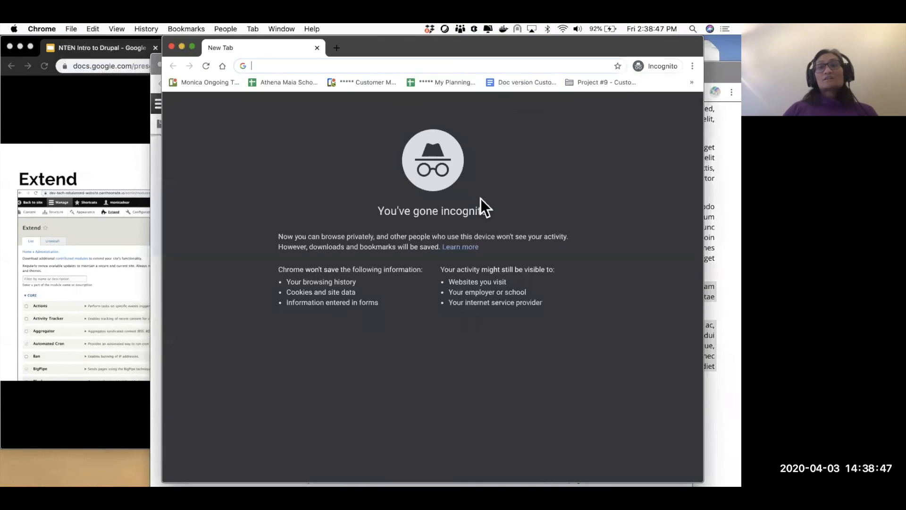
{"action": "key", "text": "super+v"}
{"action": "key", "text": "Return"}
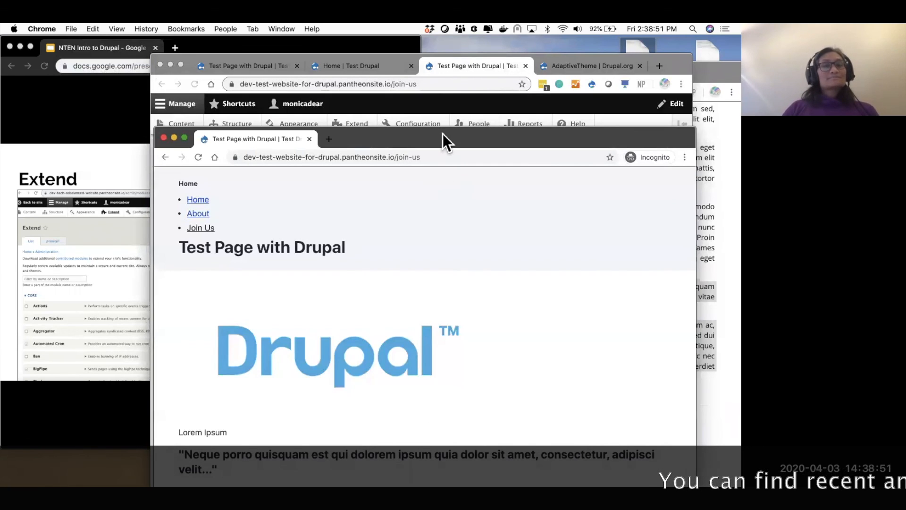
- Move the private window aside and advance the slides to the Extend examples slide
{"action": "left_click_drag", "start_coordinate": [443, 134], "coordinate": [516, 87]}
{"action": "left_click", "coordinate": [89, 98]}
{"action": "key", "text": "Right"}
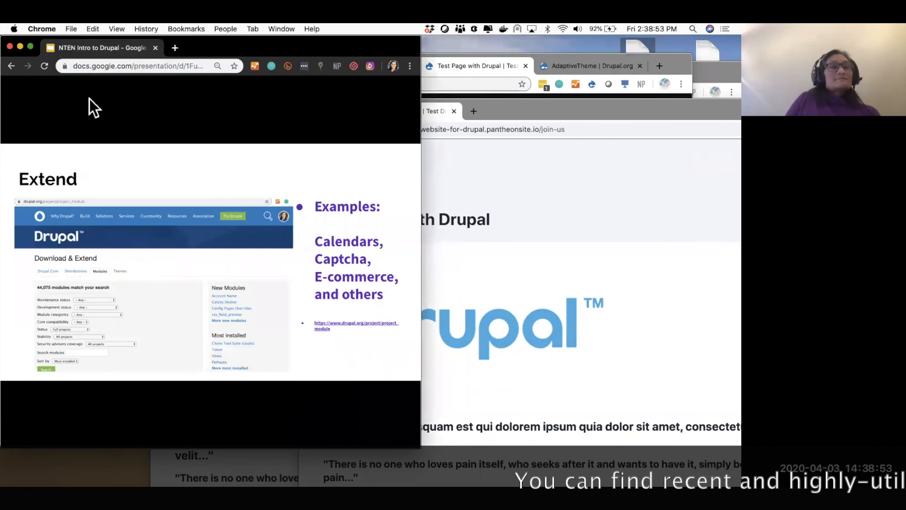